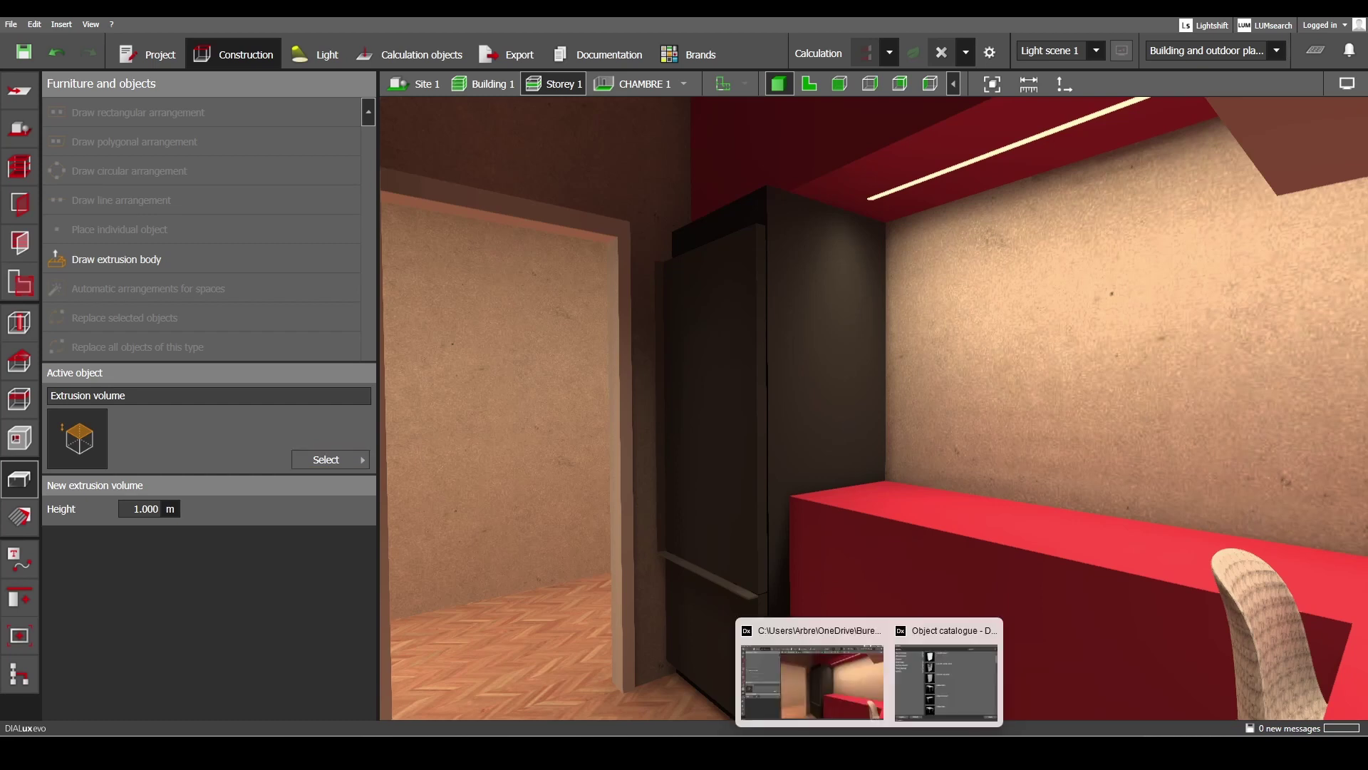
Close the object catalogue and inspect the built-in refrigerator beside the red counter in the 3D view.
click(827, 677)
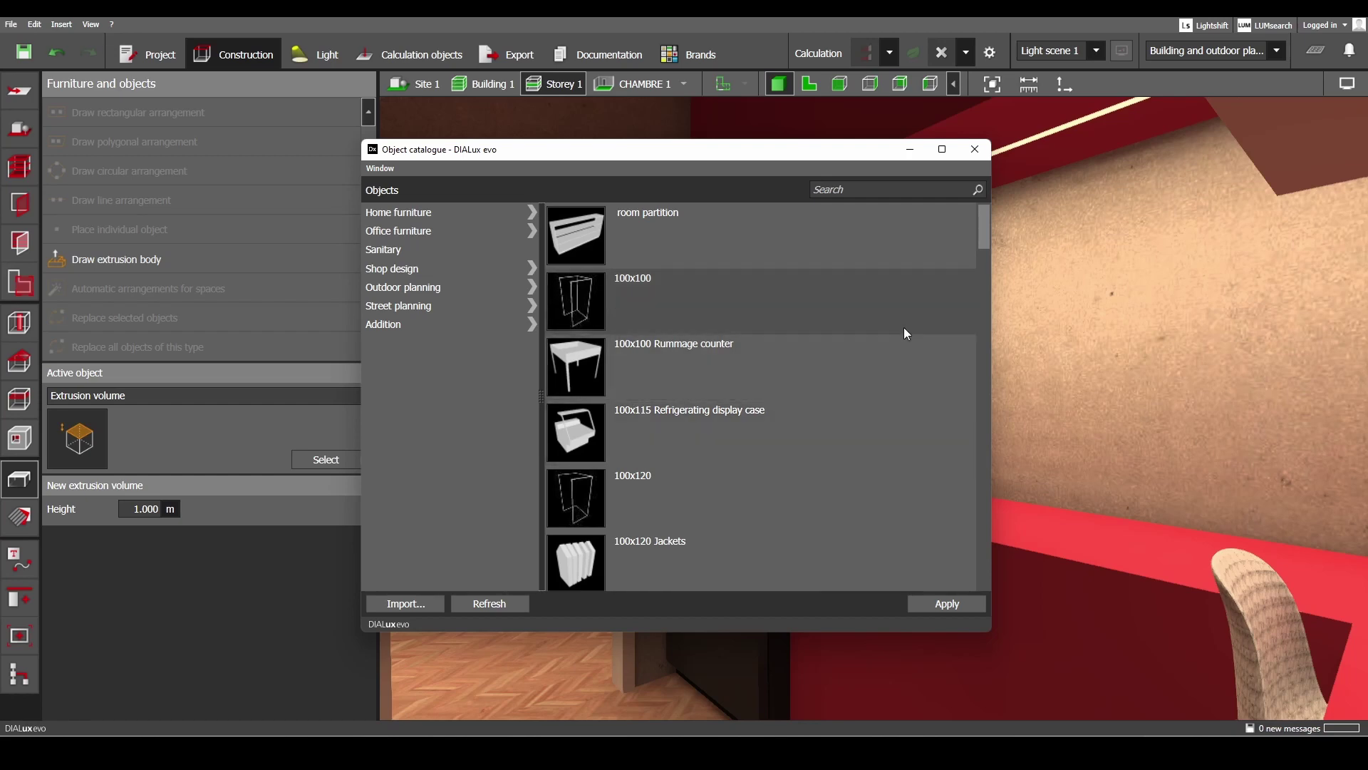
click(975, 149)
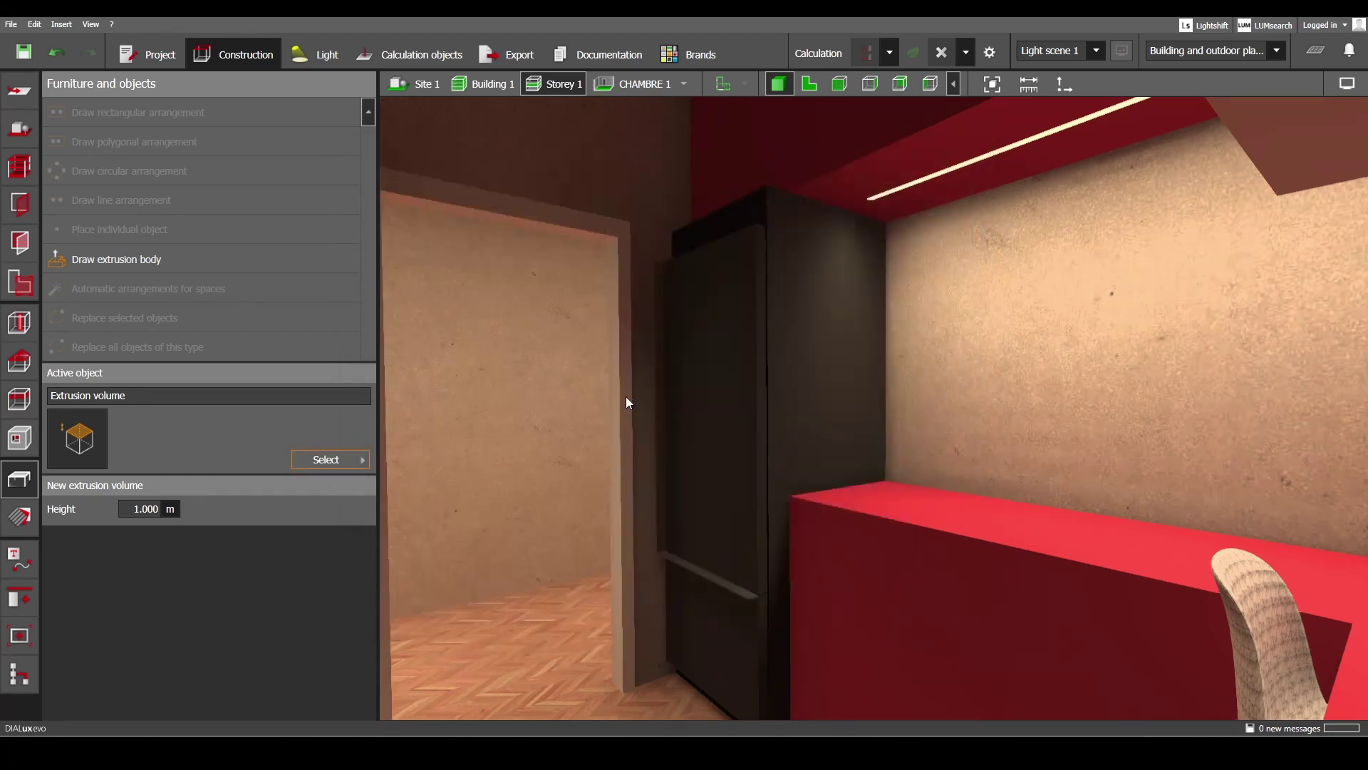
click(728, 500)
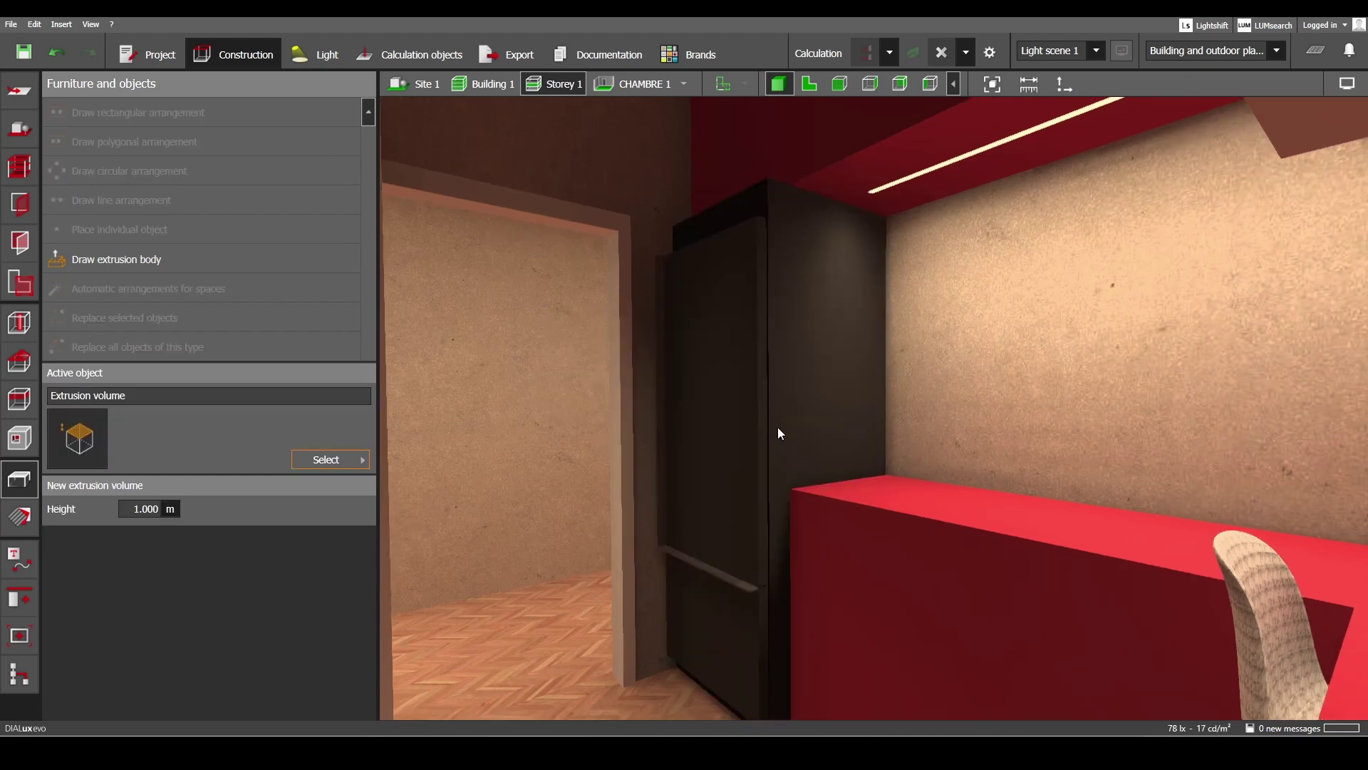
click(778, 433)
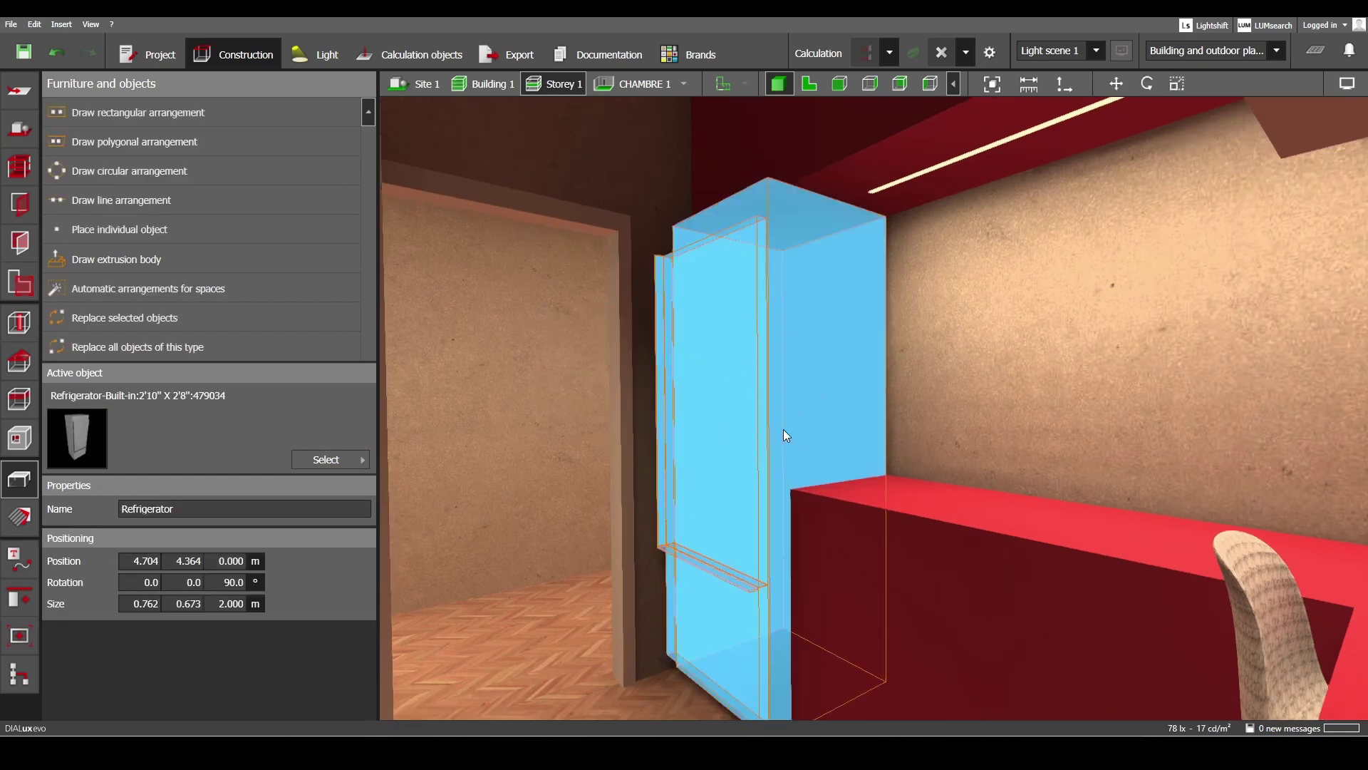
middle_drag(784, 433, 765, 434)
right_drag(811, 523, 828, 524)
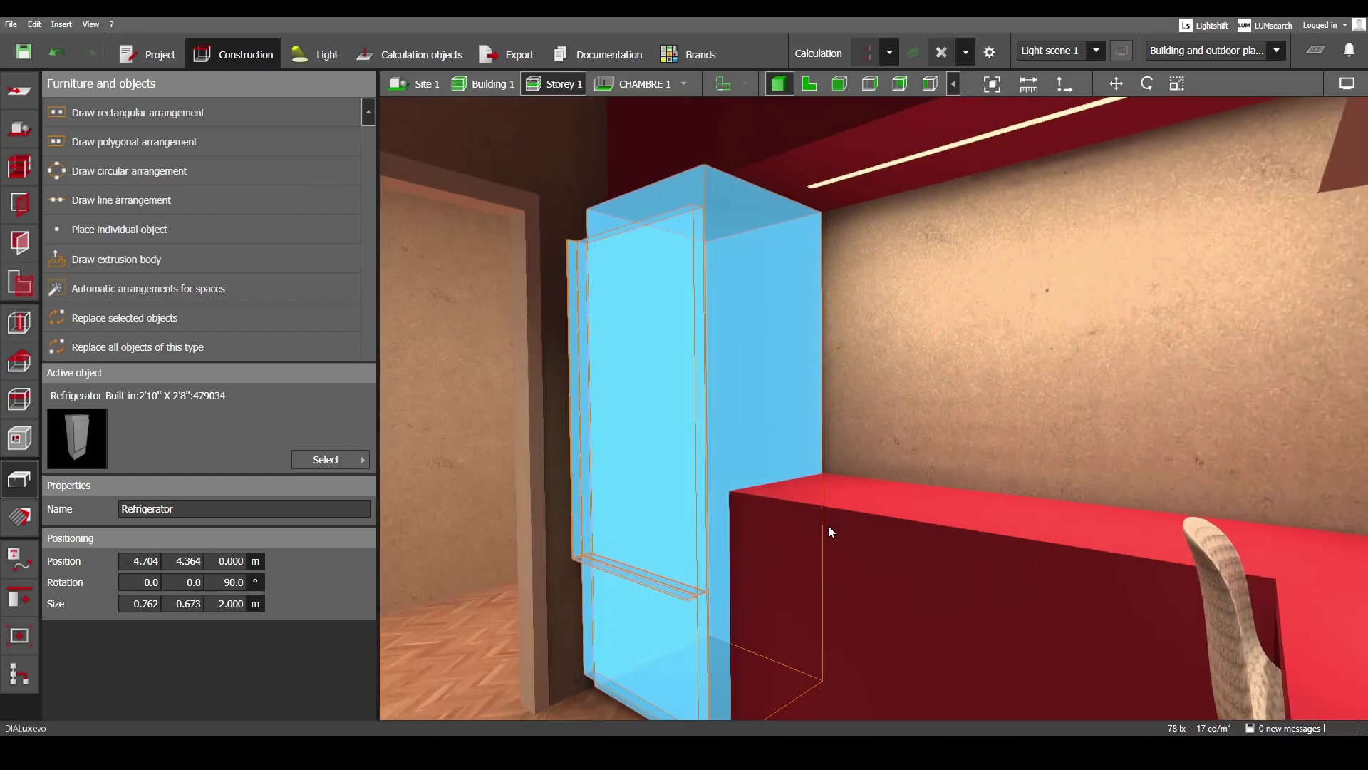
click(828, 525)
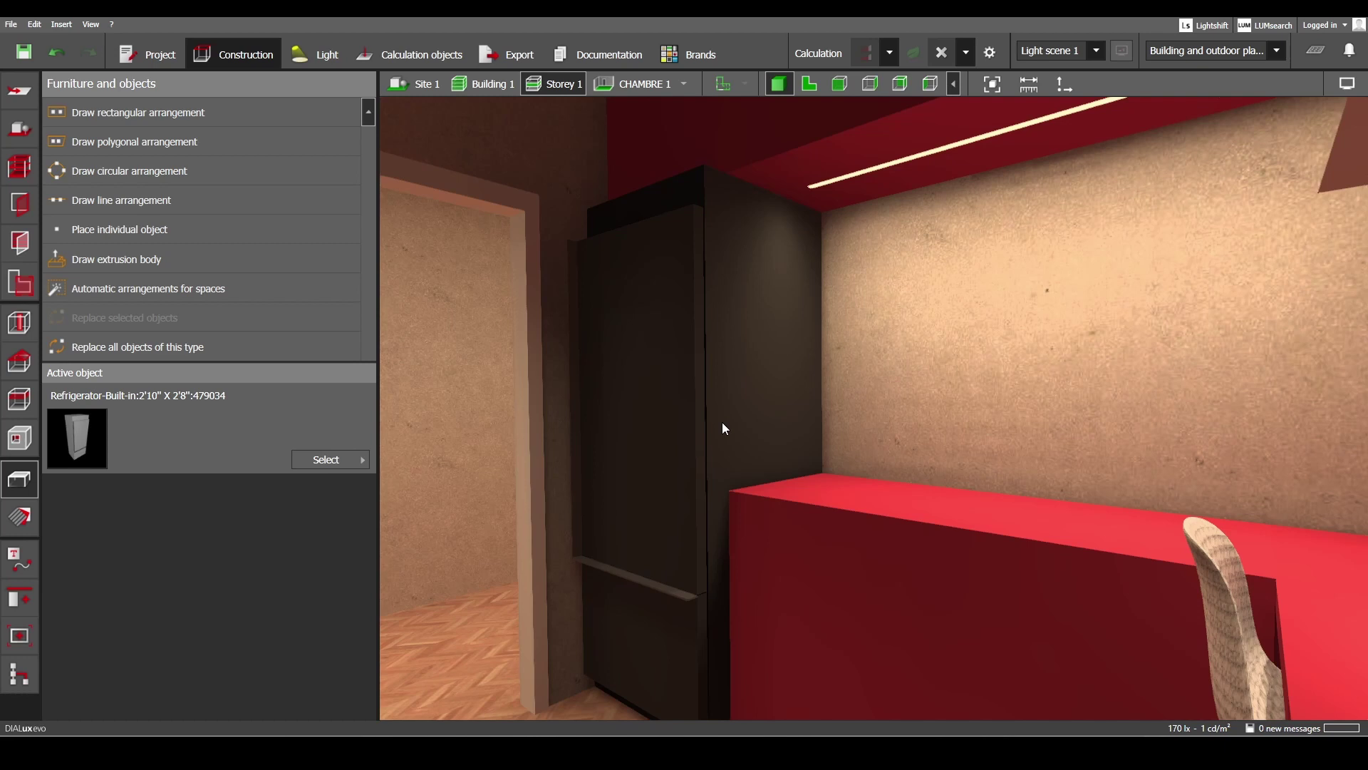
right_drag(721, 422, 724, 429)
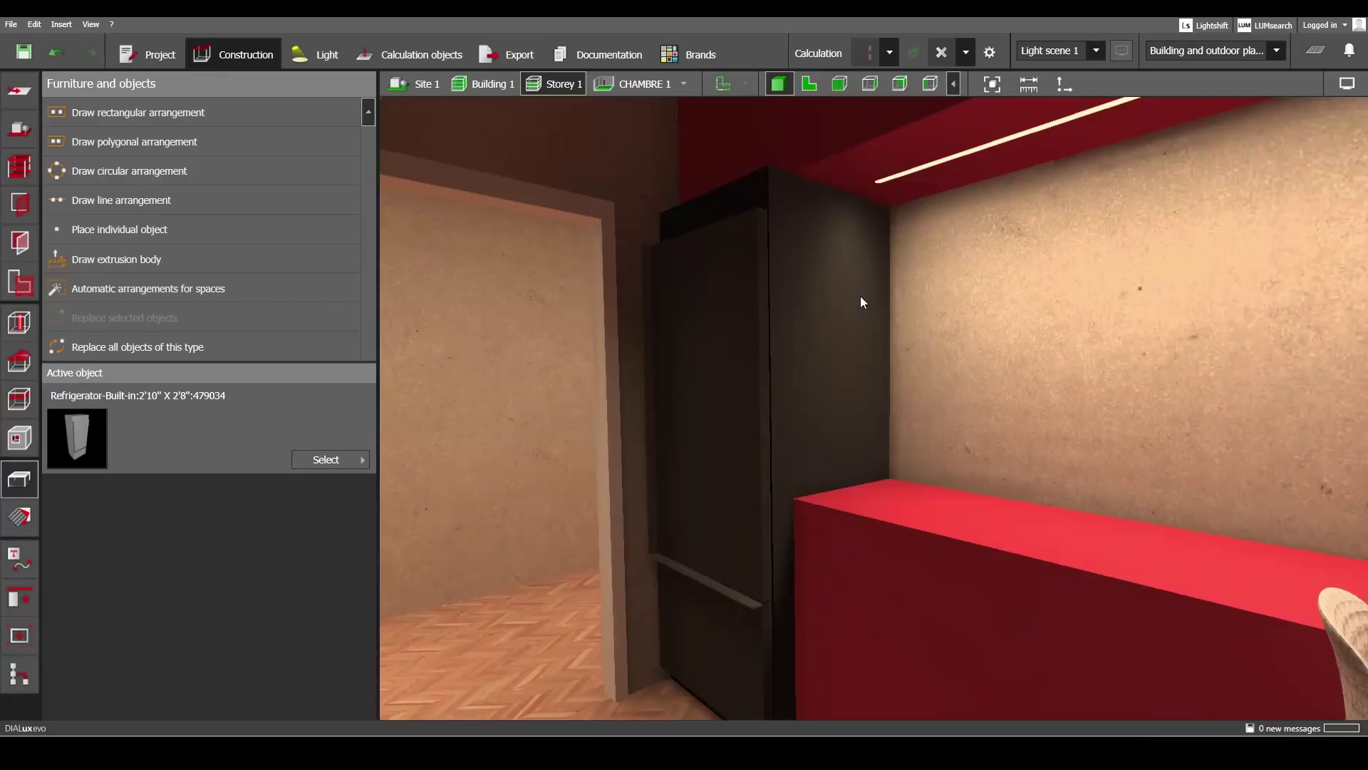
Show the site in plan view and load furniture_10.dwg as an additional plan.
click(810, 85)
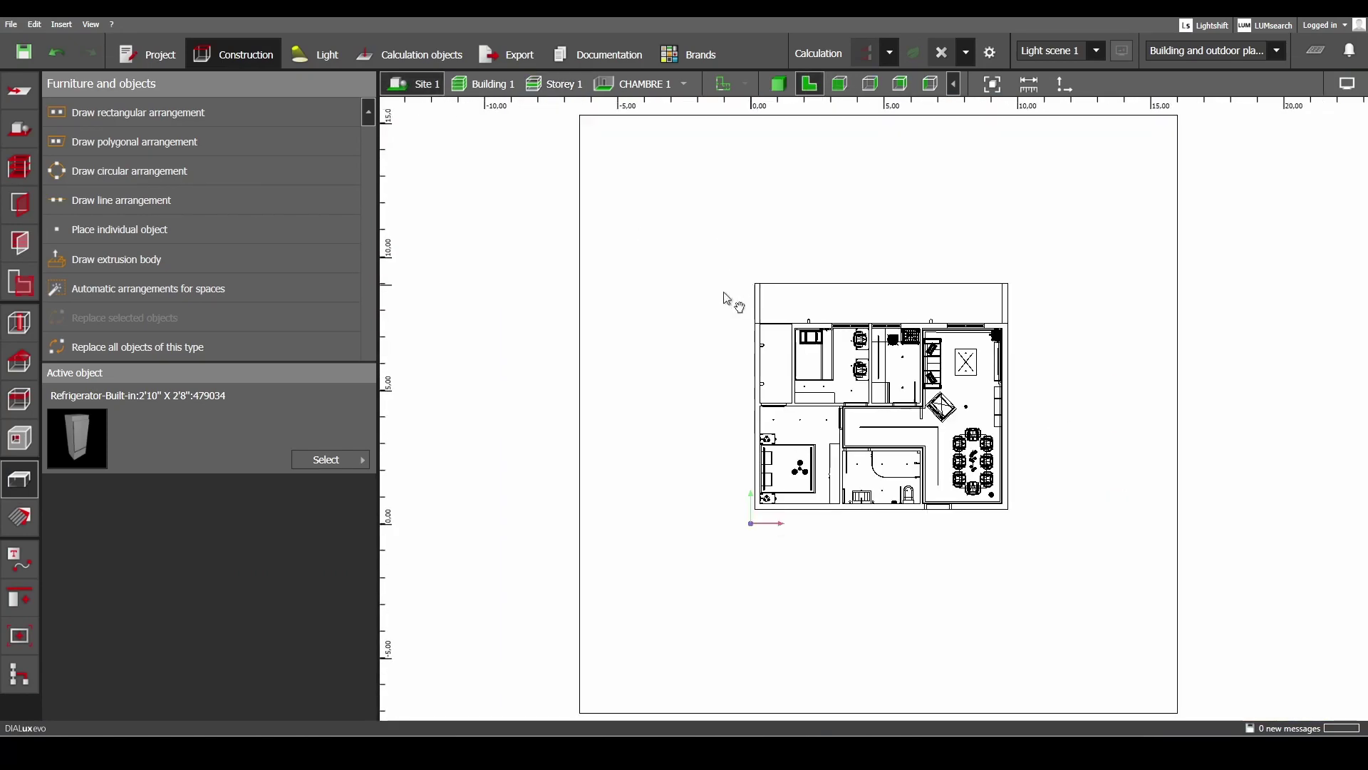
click(746, 83)
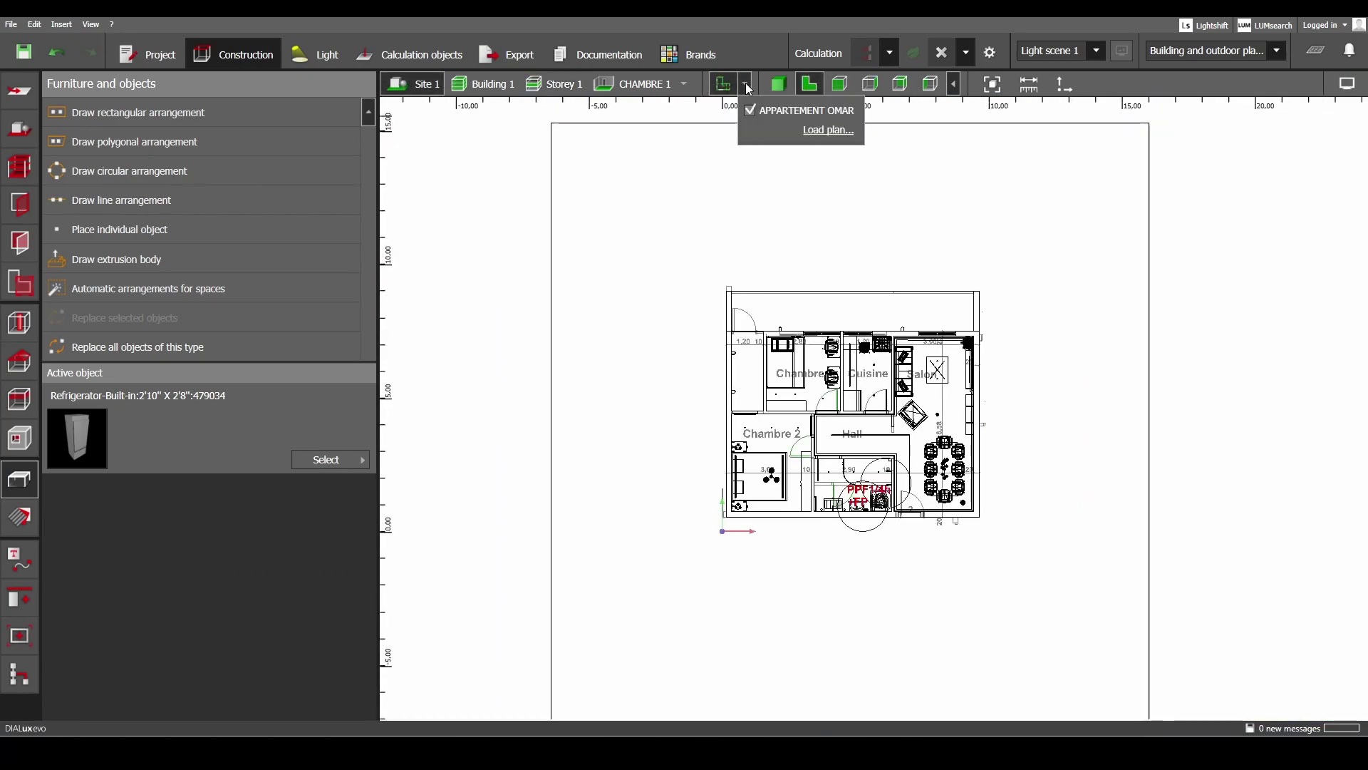
click(819, 129)
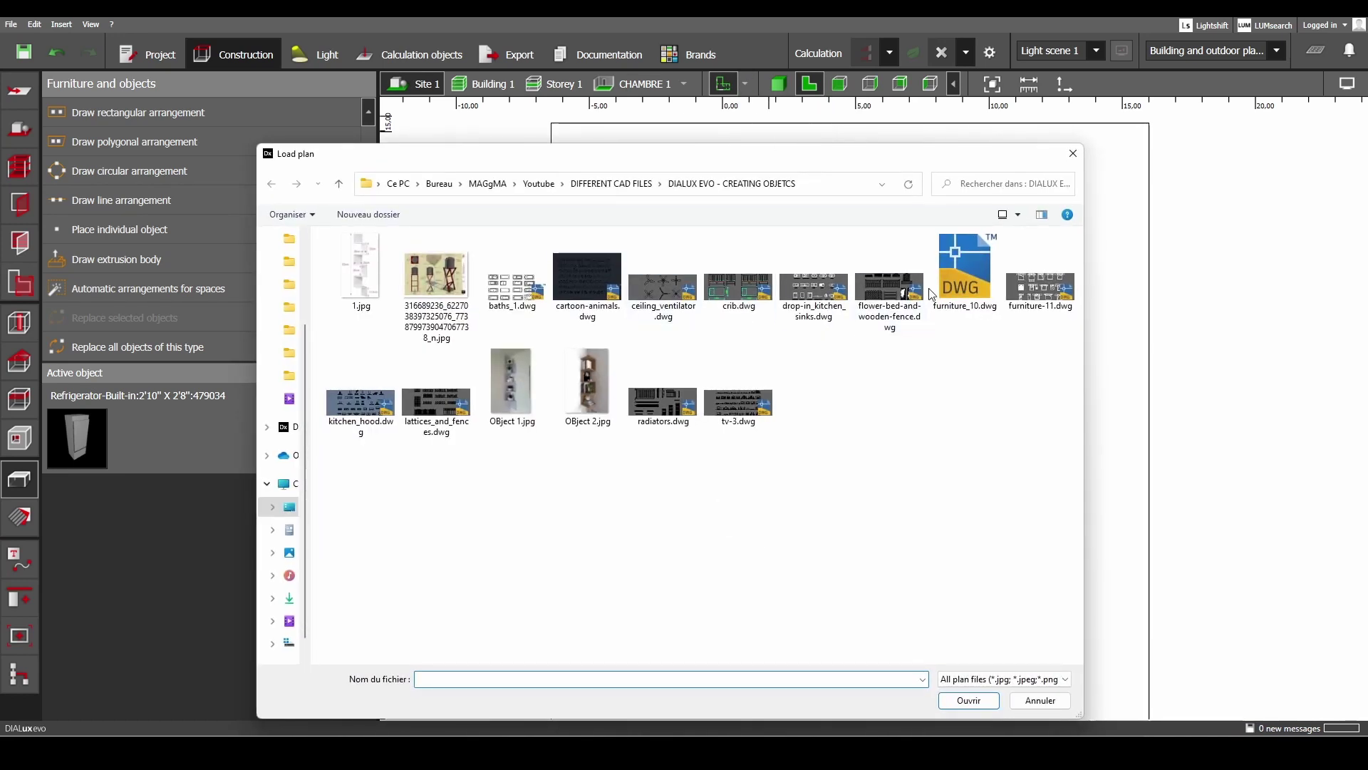
double_click(960, 274)
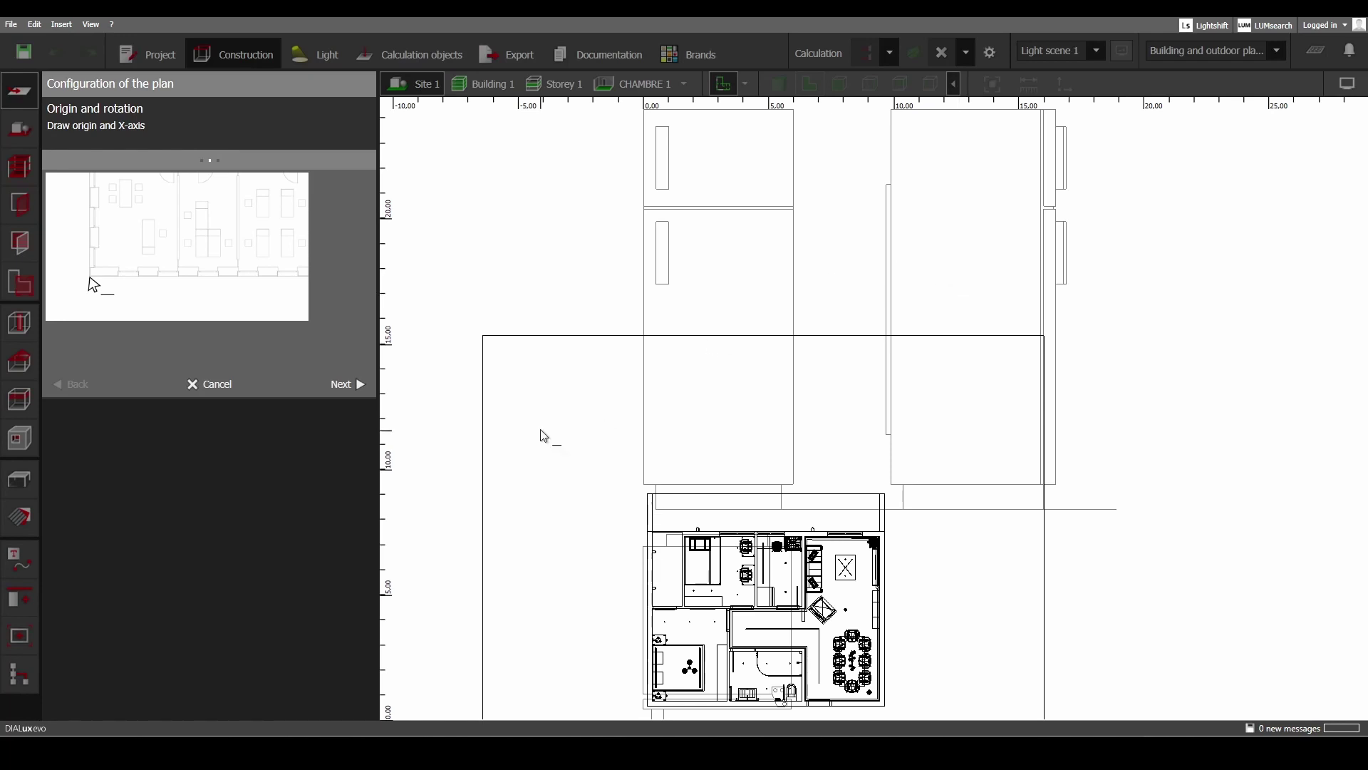
Accept the default origin of the loaded plan, set its units to centimetre and complete the configuration.
click(347, 385)
click(345, 362)
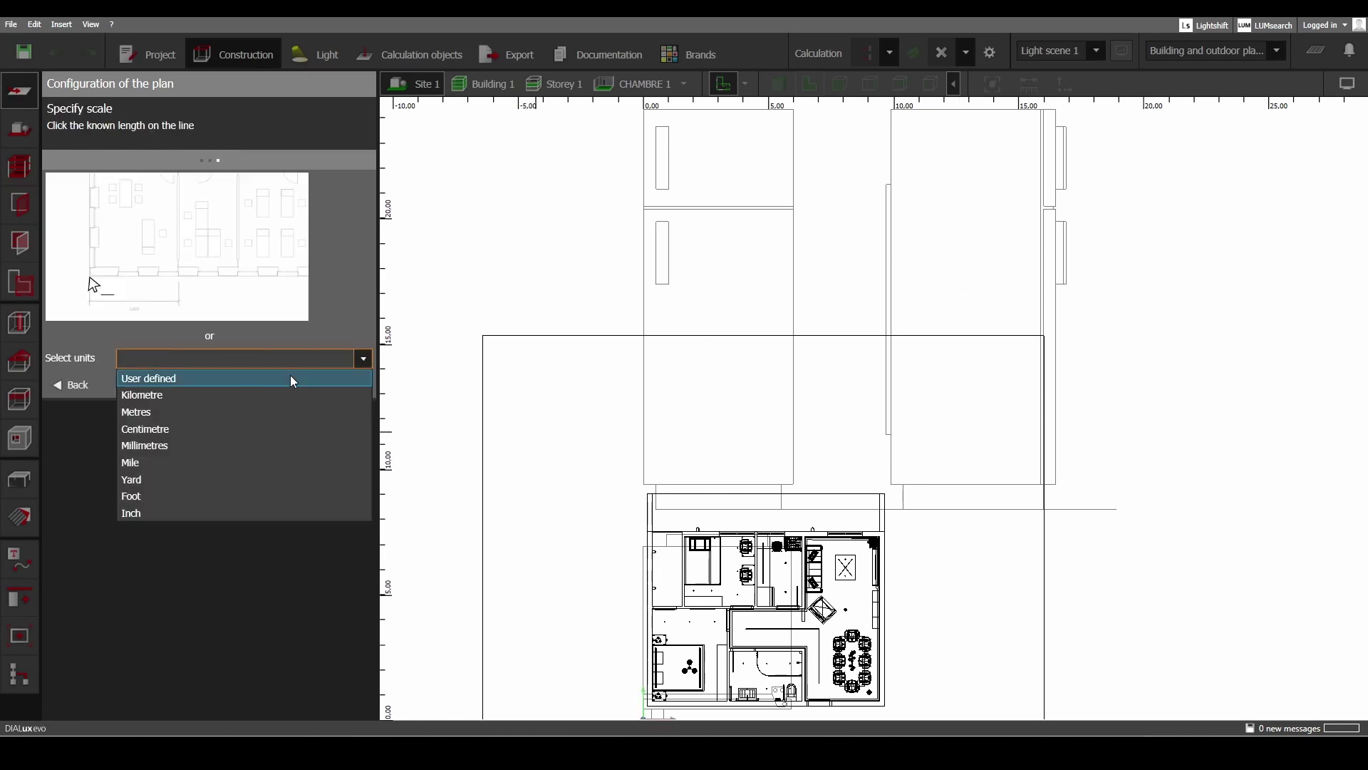
click(223, 428)
click(340, 389)
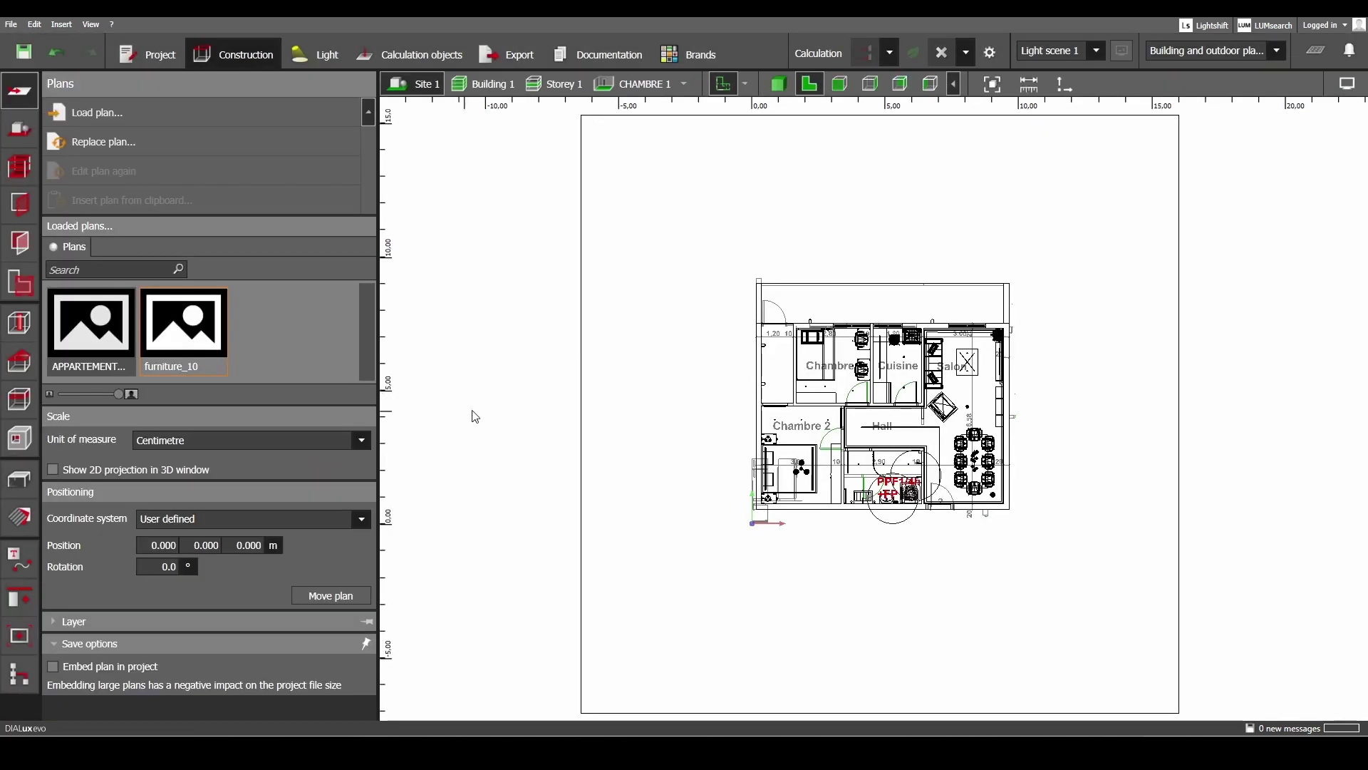
Move the furniture_10 plan into the empty area beside Chambre 2, to about X -3.68 m and Y 2.13 m.
scroll(756, 409, up, 3)
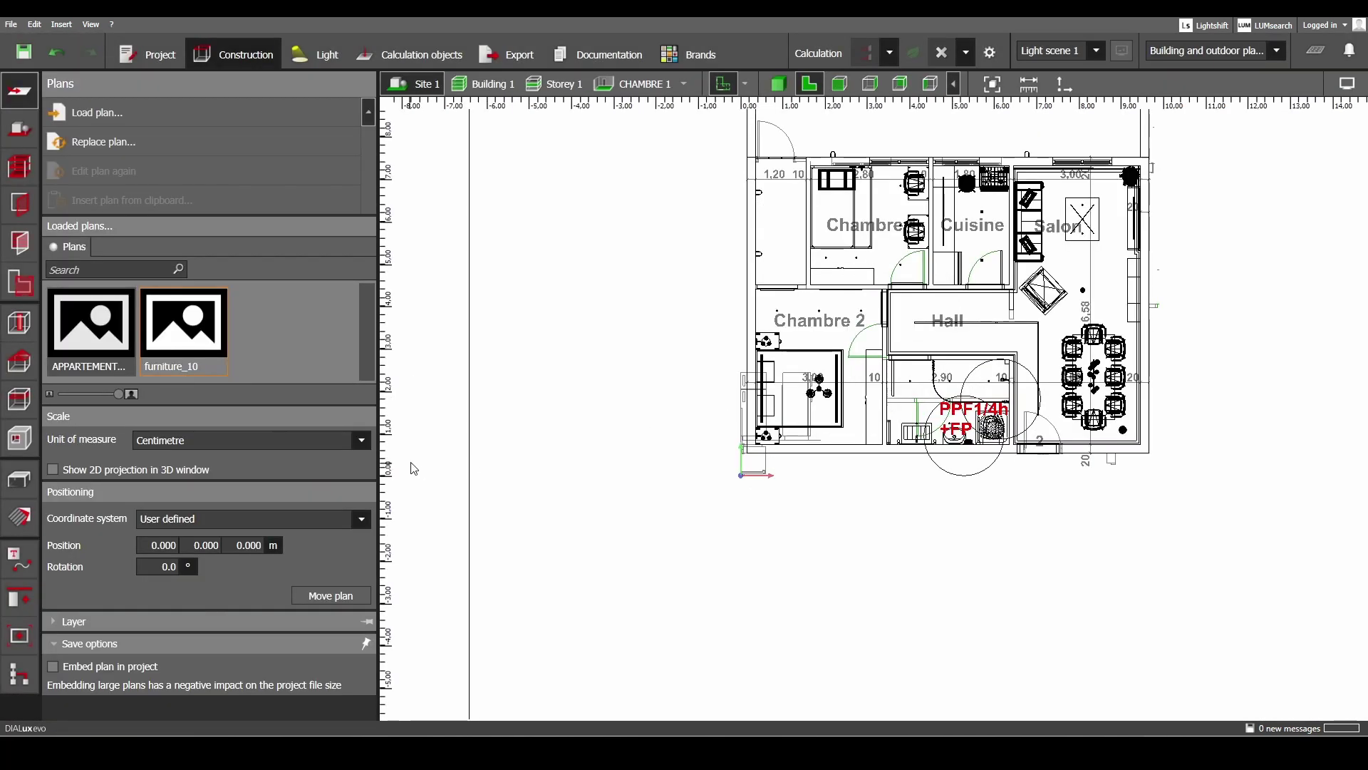
click(340, 598)
click(756, 427)
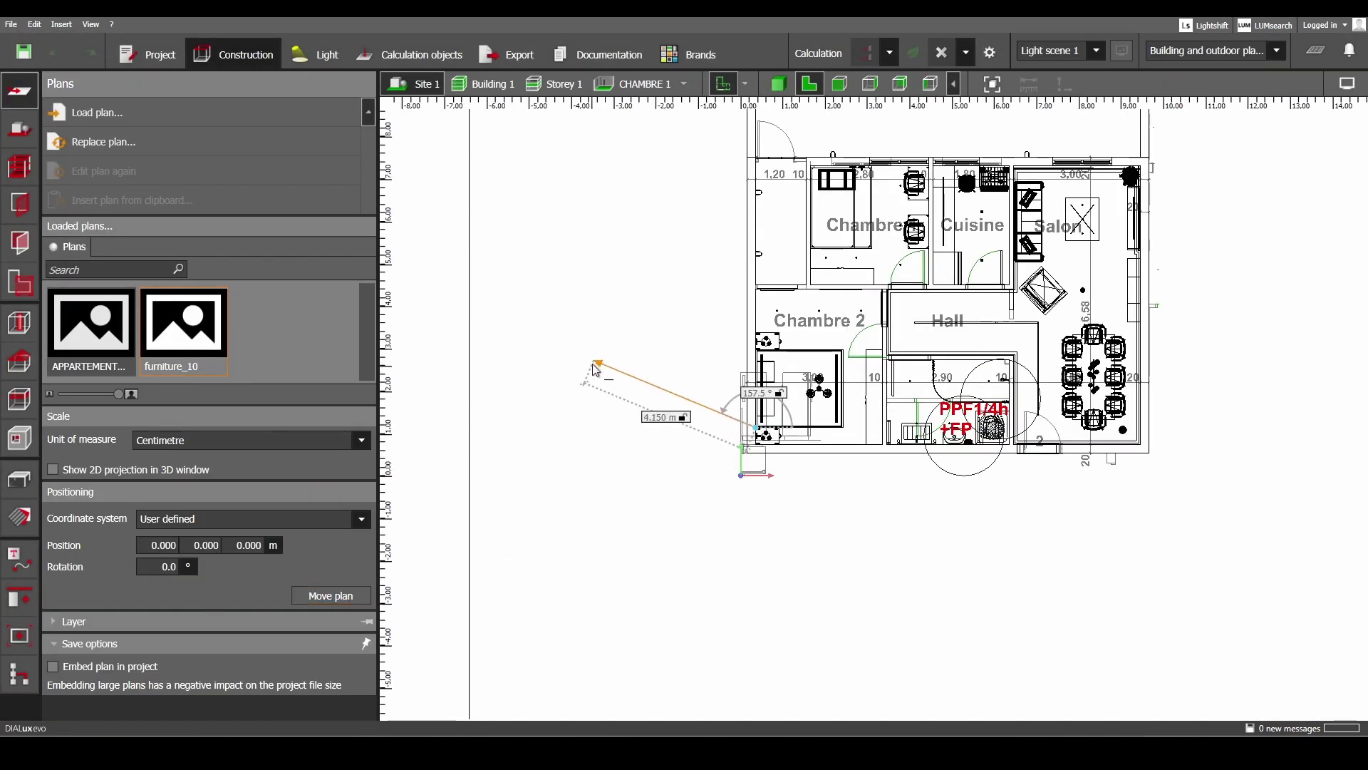
click(600, 338)
Draw an extrusion body of about 0.59 by 0.59 m over the fridge's cabinet outline in its top view, accepting invalidated results.
scroll(547, 315, up, 1)
scroll(563, 324, up, 1)
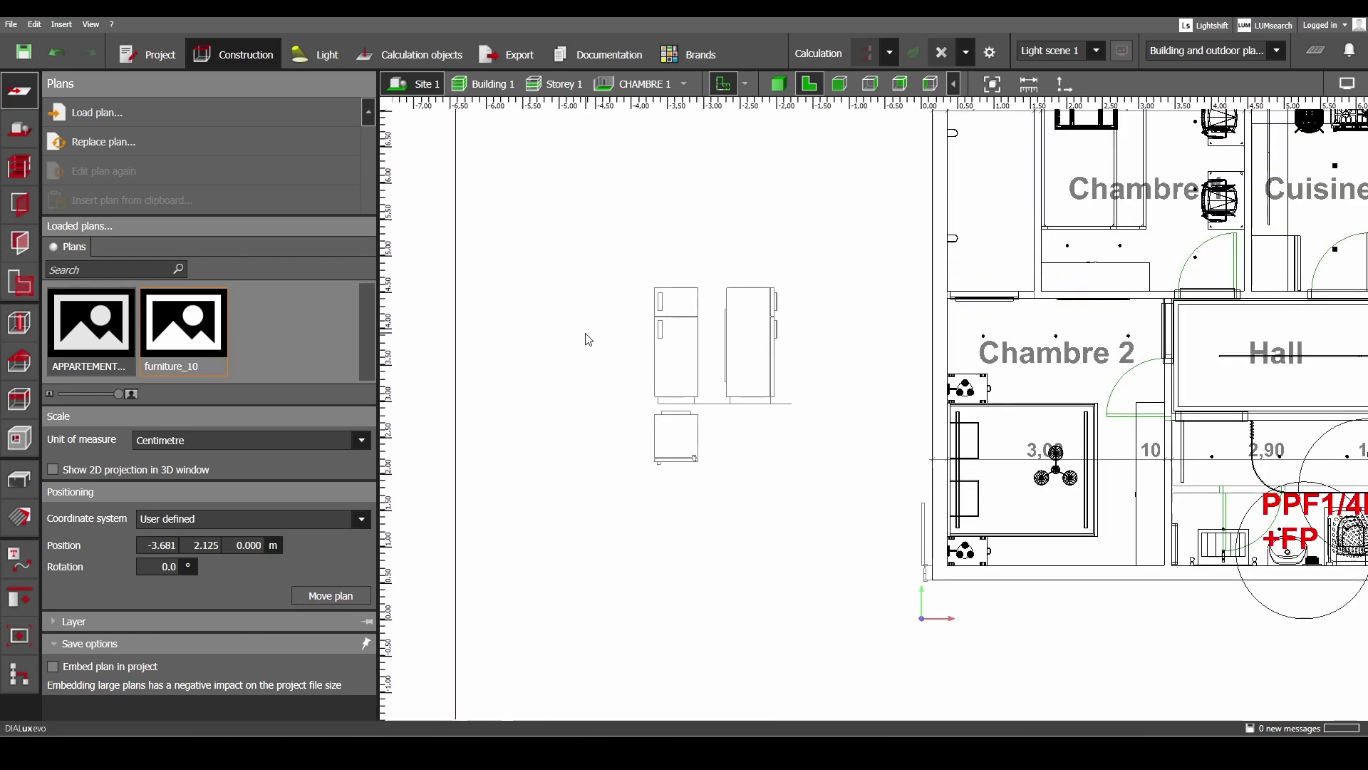
scroll(684, 378, up, 2)
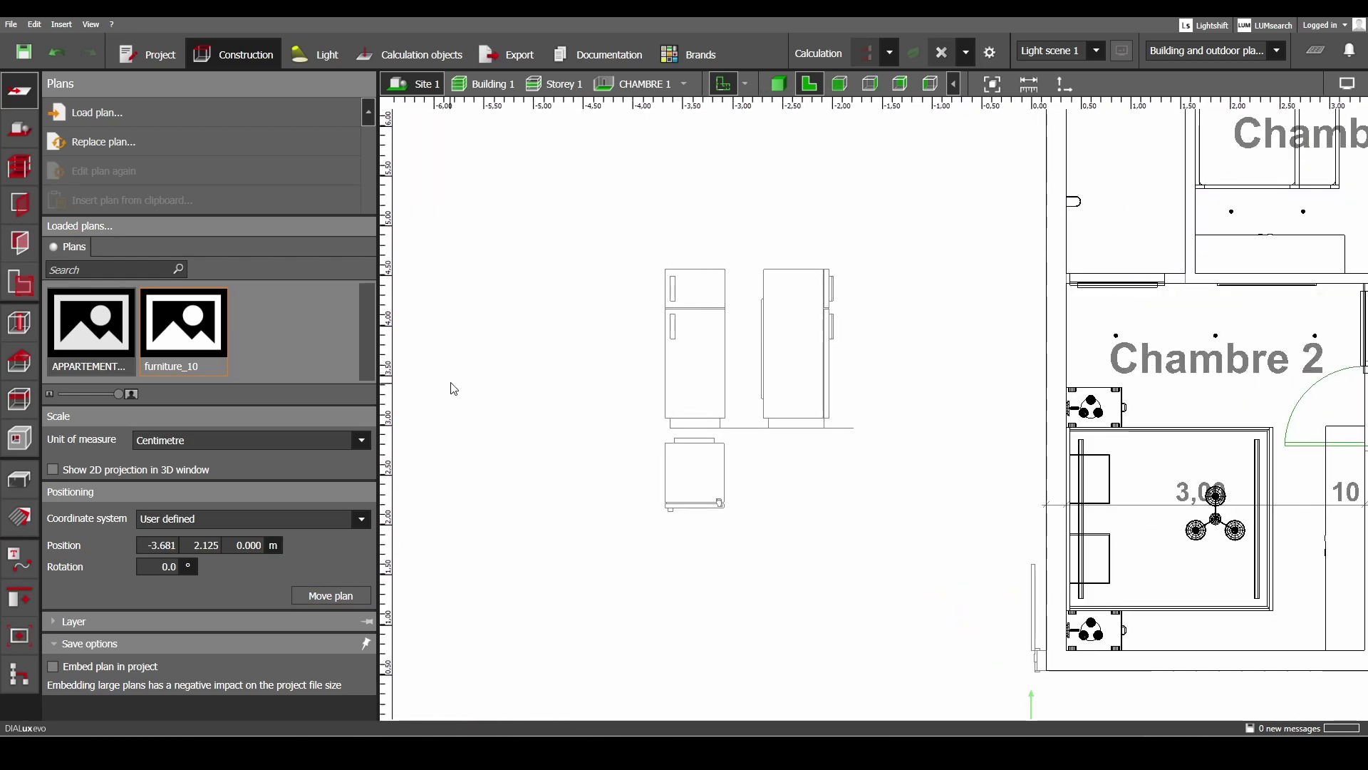
click(28, 481)
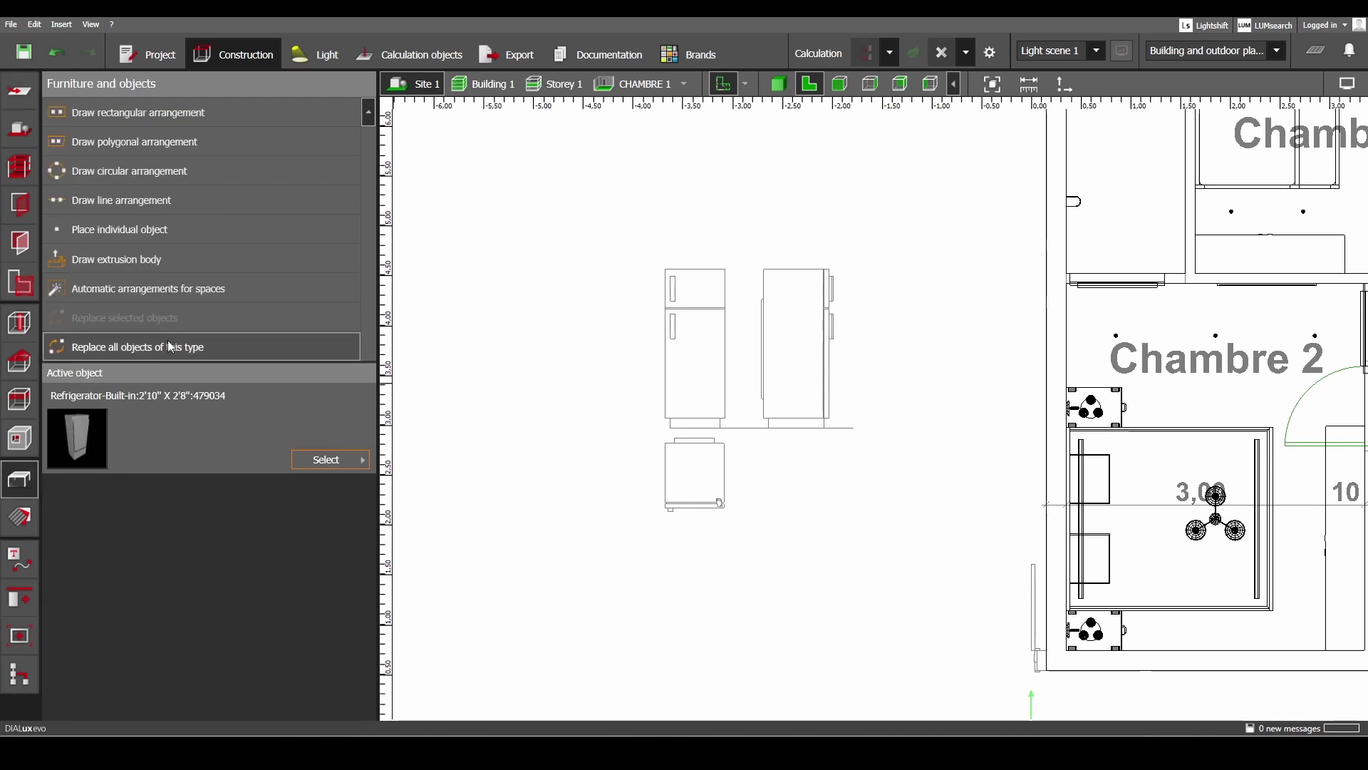
click(124, 263)
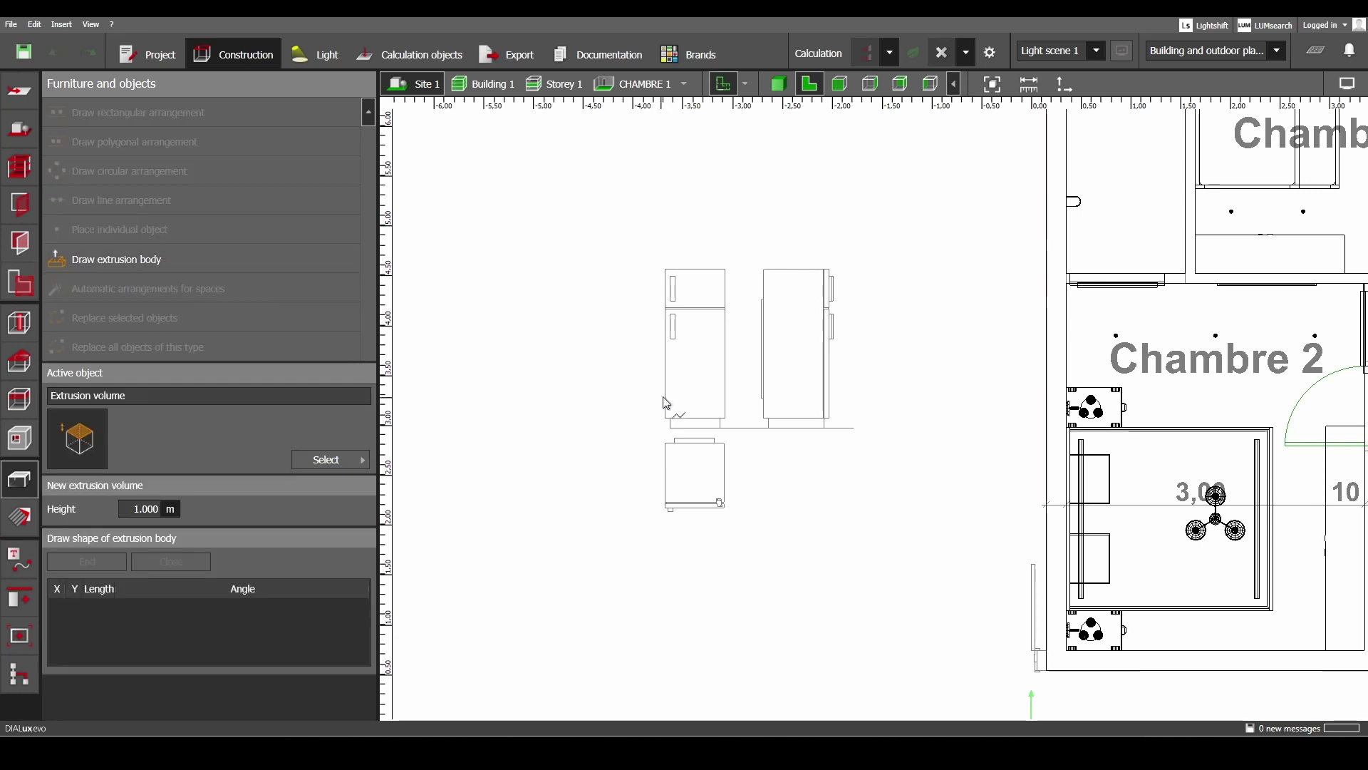
scroll(672, 345, up, 4)
scroll(698, 456, down, 2)
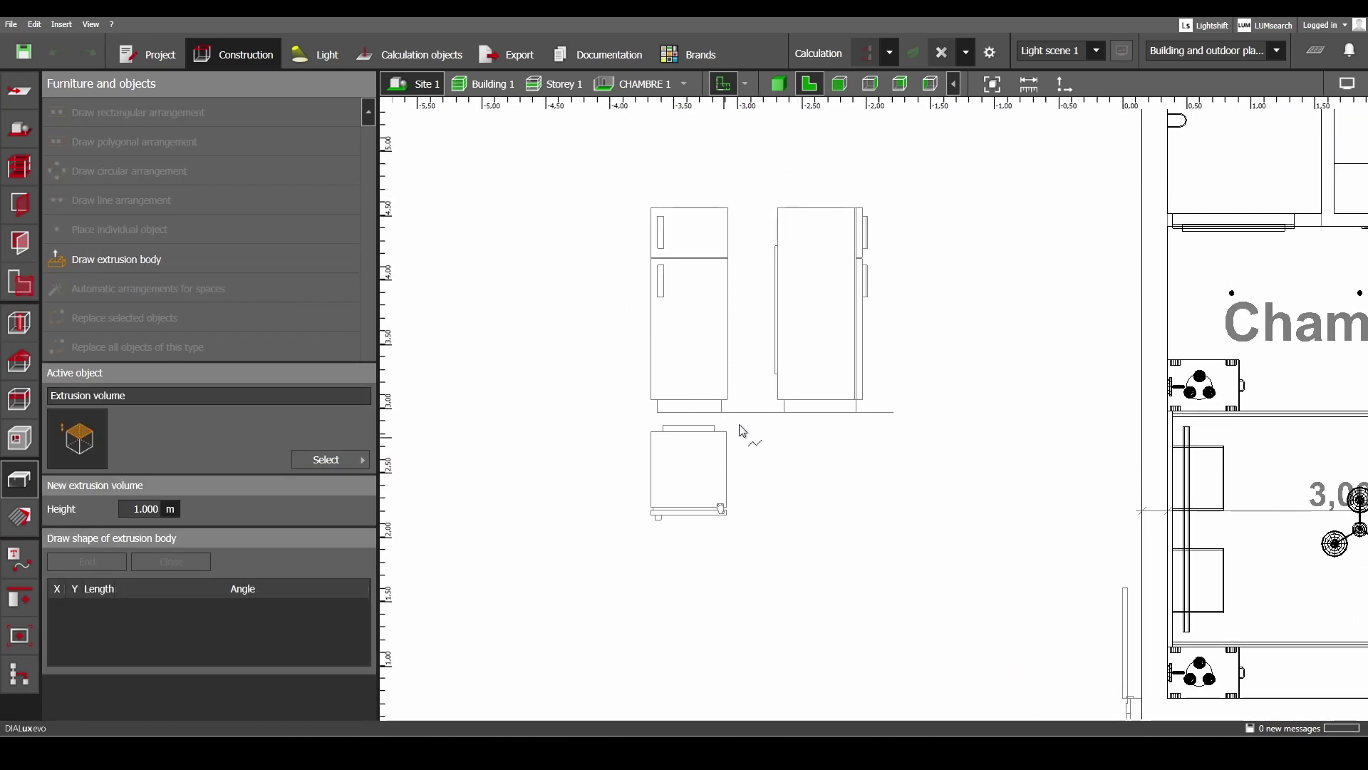
scroll(641, 464, up, 1)
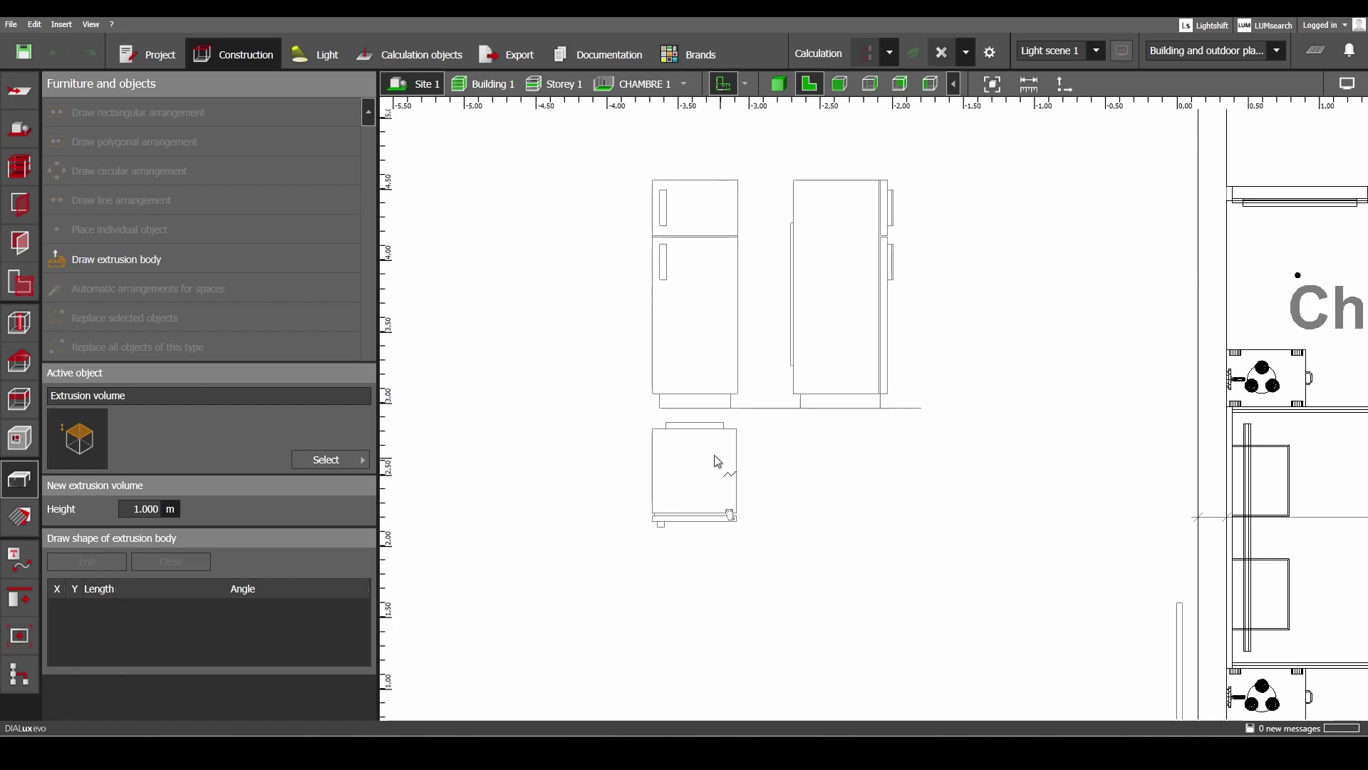
scroll(720, 479, up, 2)
scroll(718, 477, down, 2)
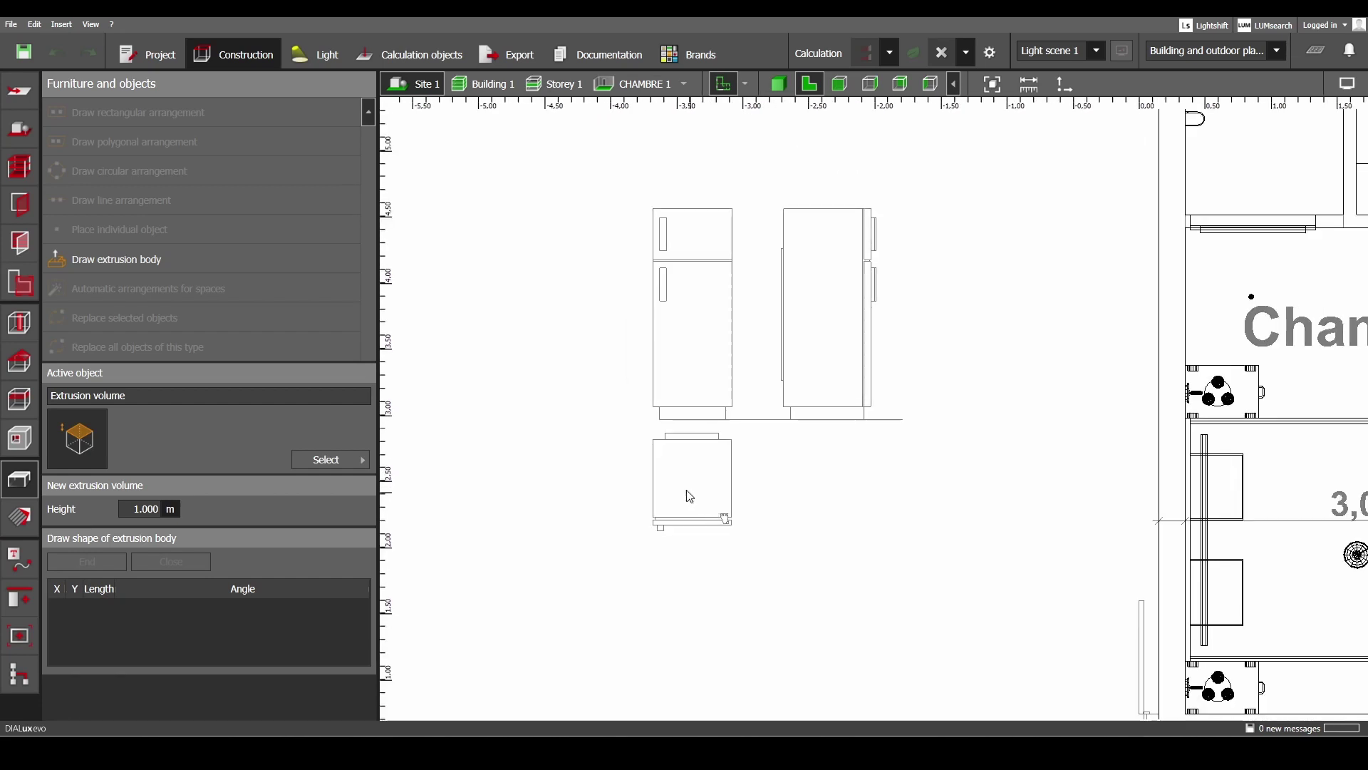
scroll(677, 467, up, 1)
scroll(666, 449, up, 2)
click(651, 434)
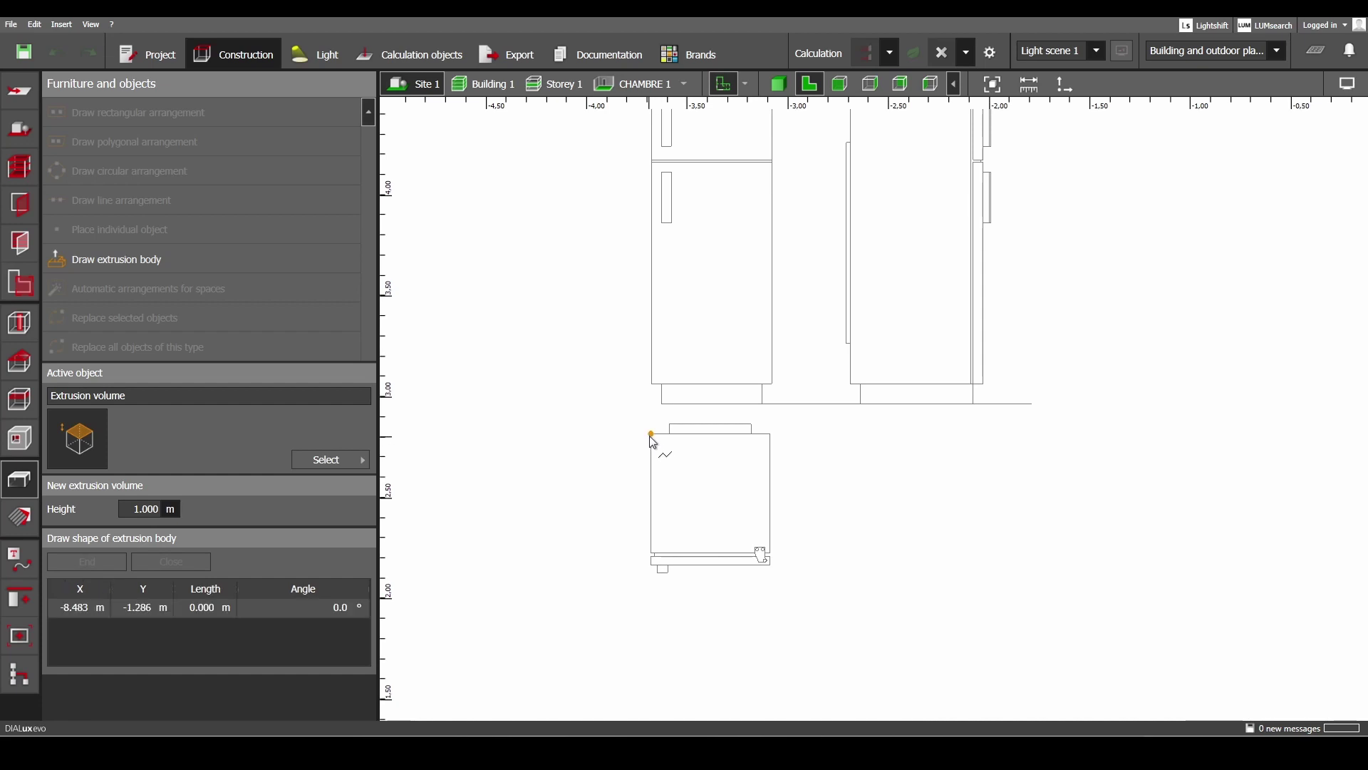
click(771, 434)
scroll(779, 545, up, 2)
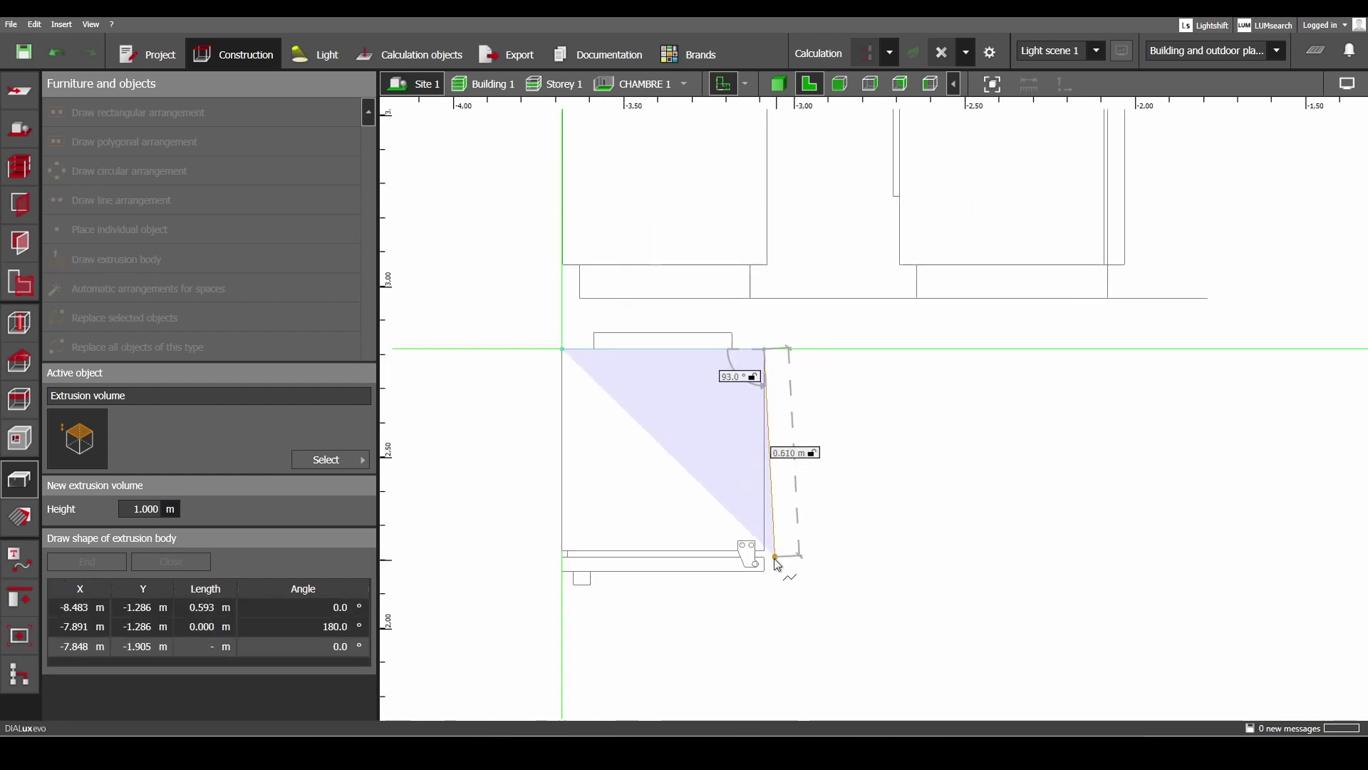
click(764, 550)
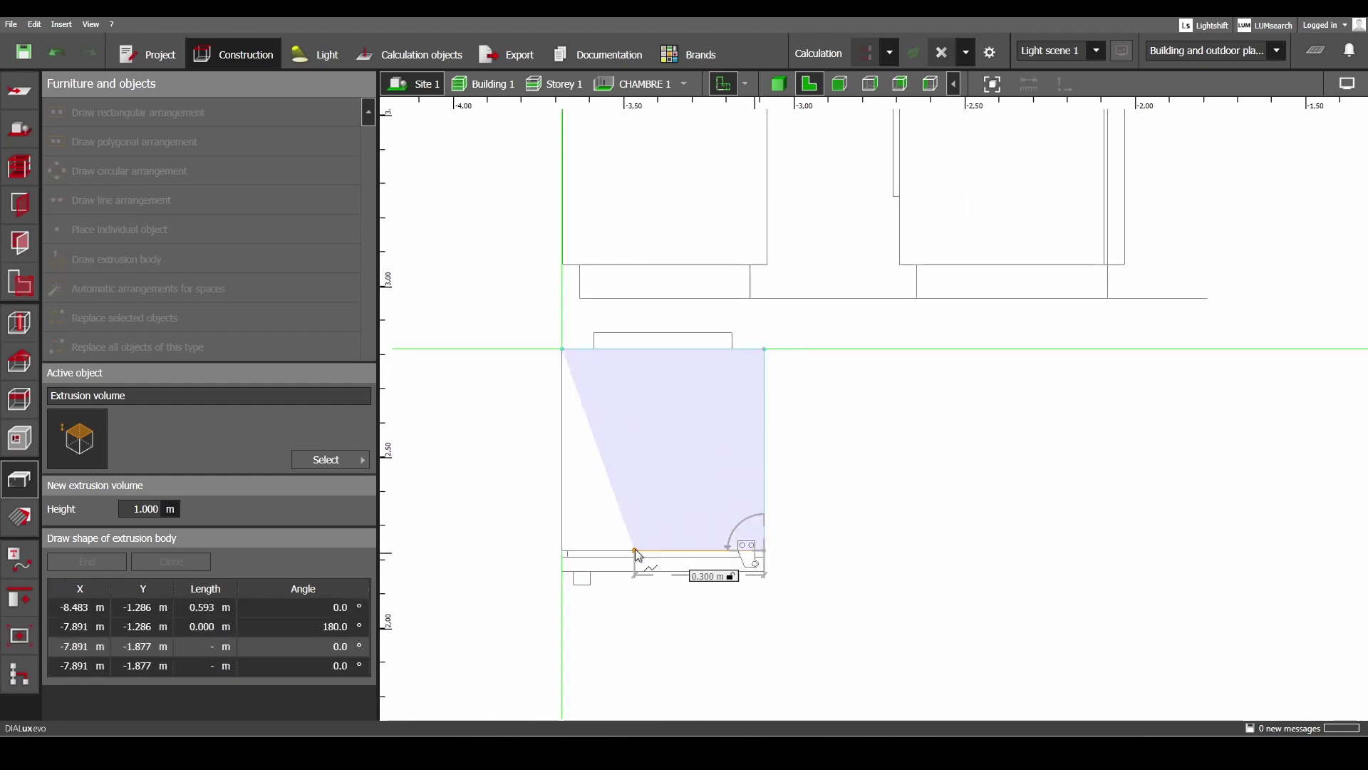
click(563, 550)
right_click(590, 485)
click(631, 495)
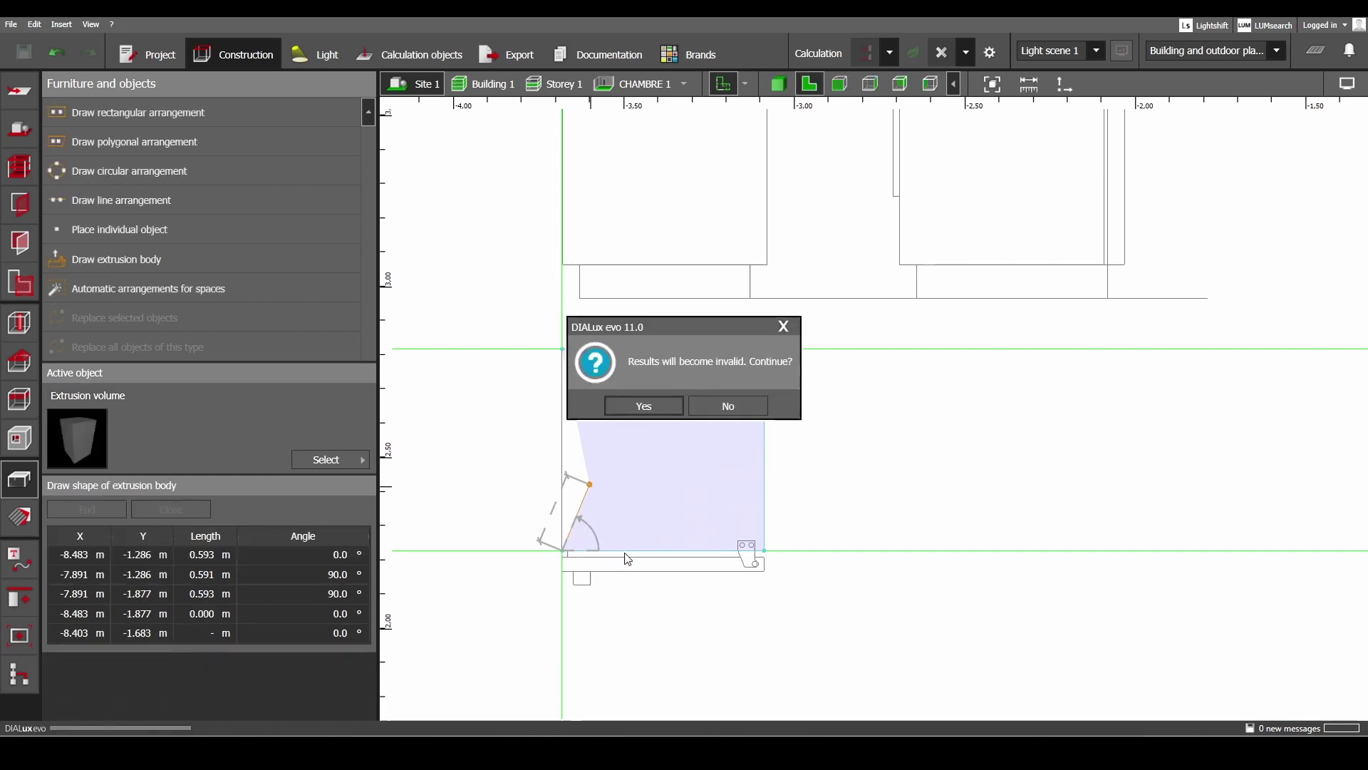
click(643, 407)
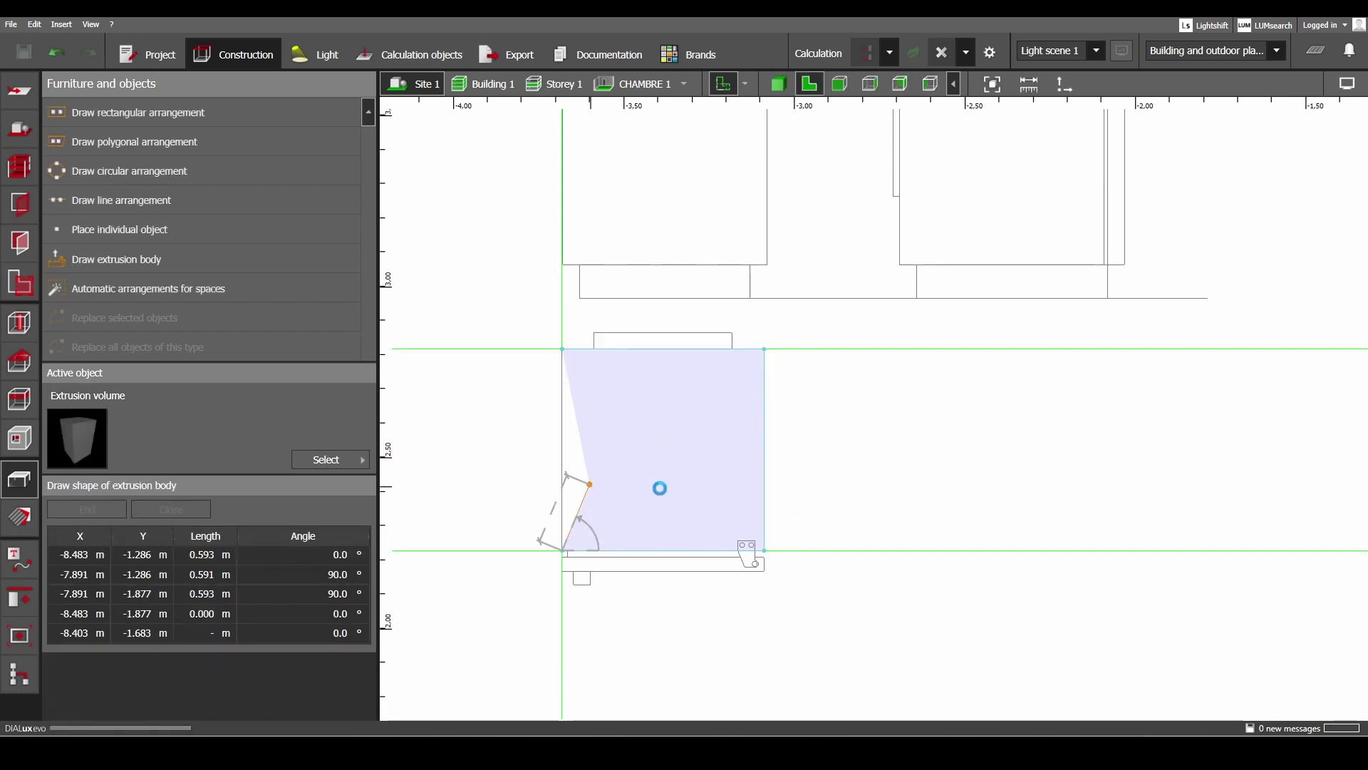
Measure the height of the fridge body in the front elevation, from its lower corner to its upper corner.
scroll(660, 489, down, 2)
middle_drag(729, 340, 724, 443)
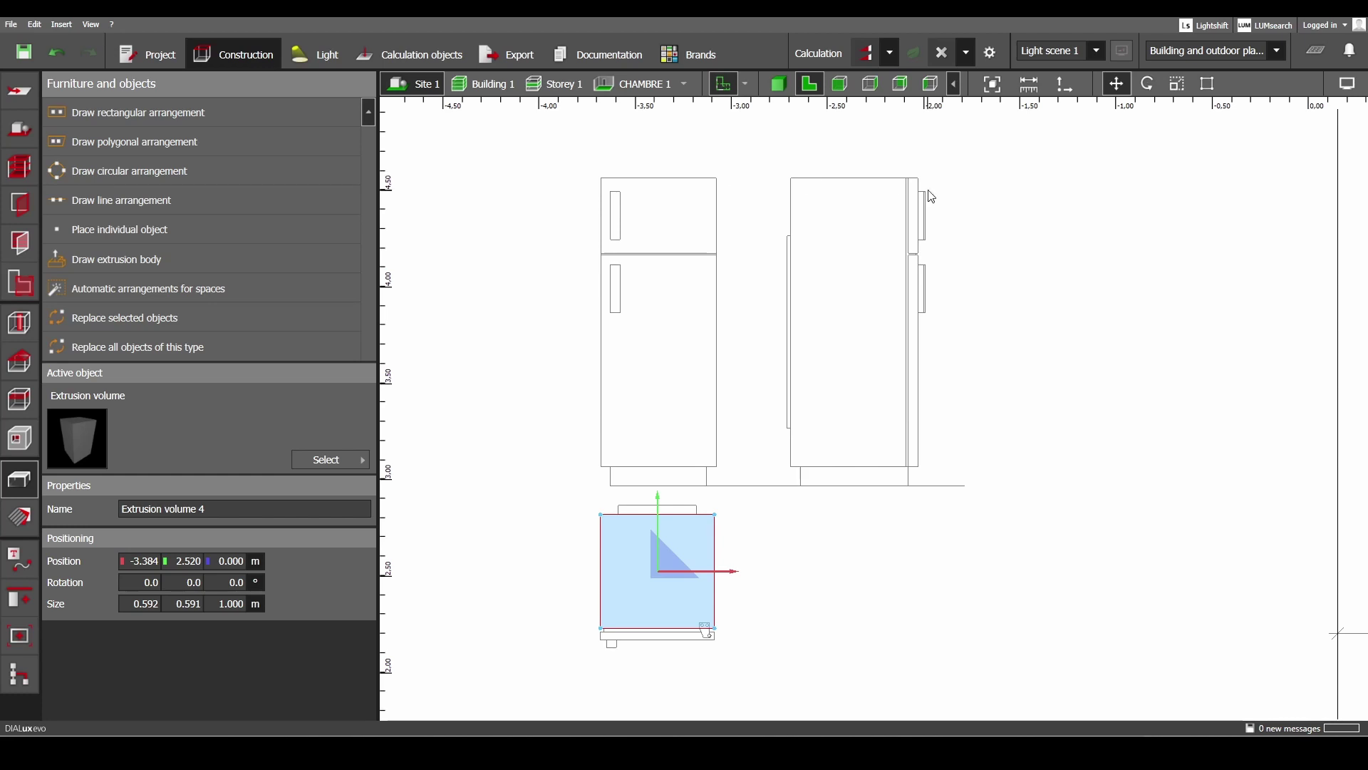
click(1031, 86)
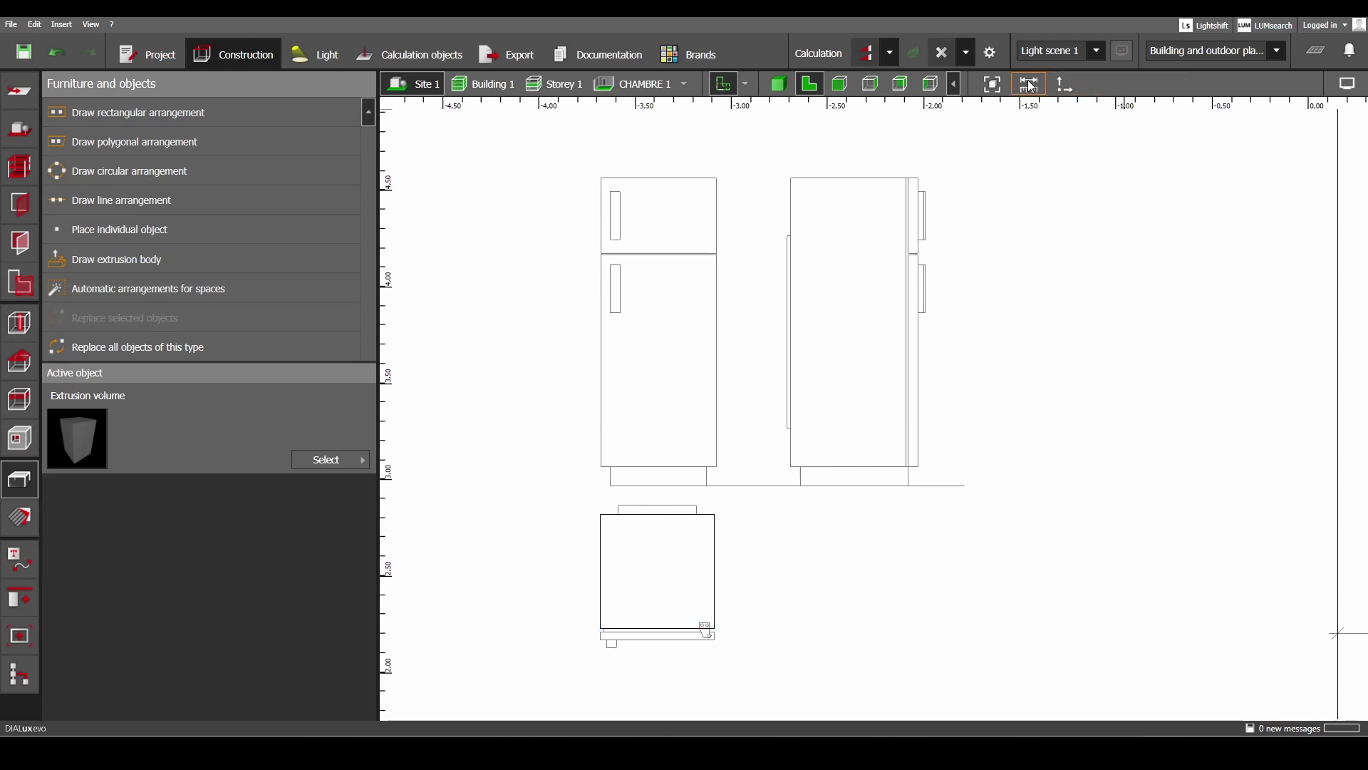
scroll(717, 471, up, 3)
click(717, 476)
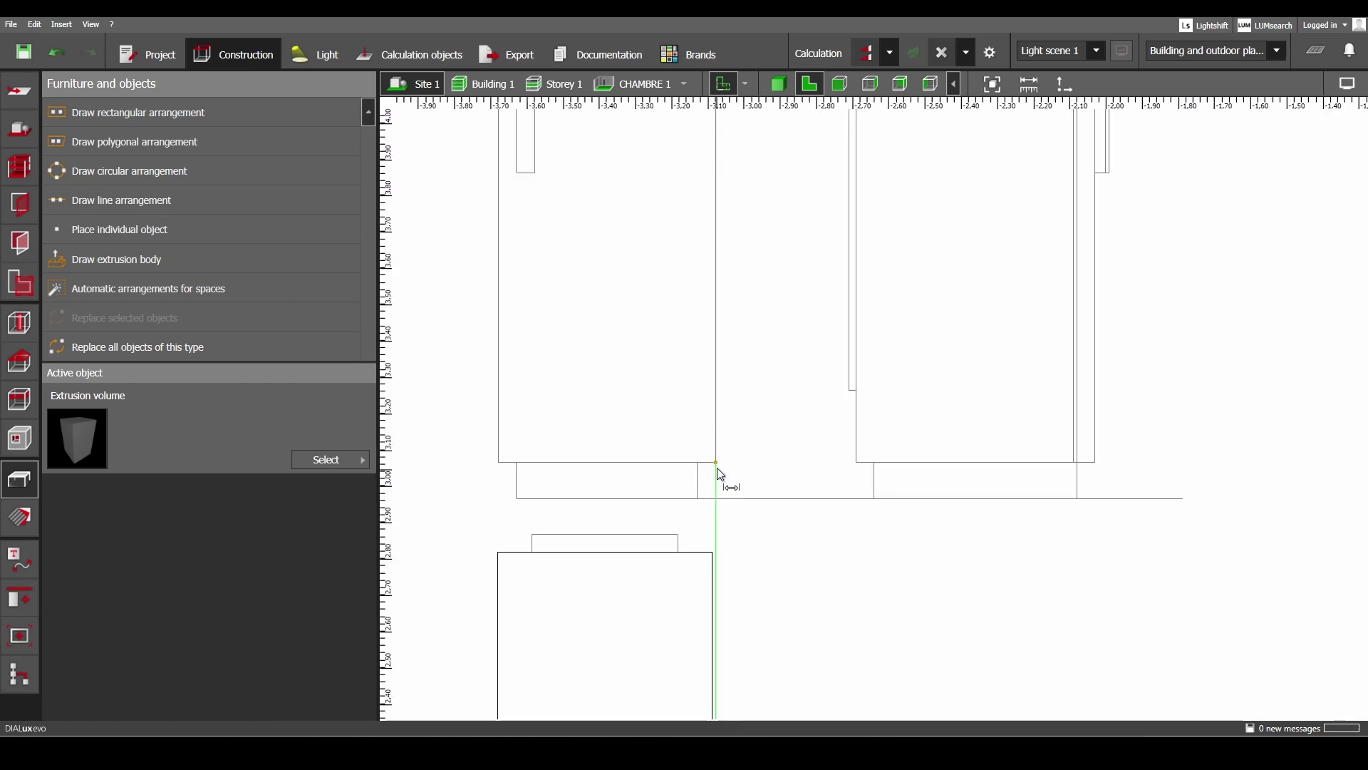
click(718, 468)
scroll(722, 512, down, 3)
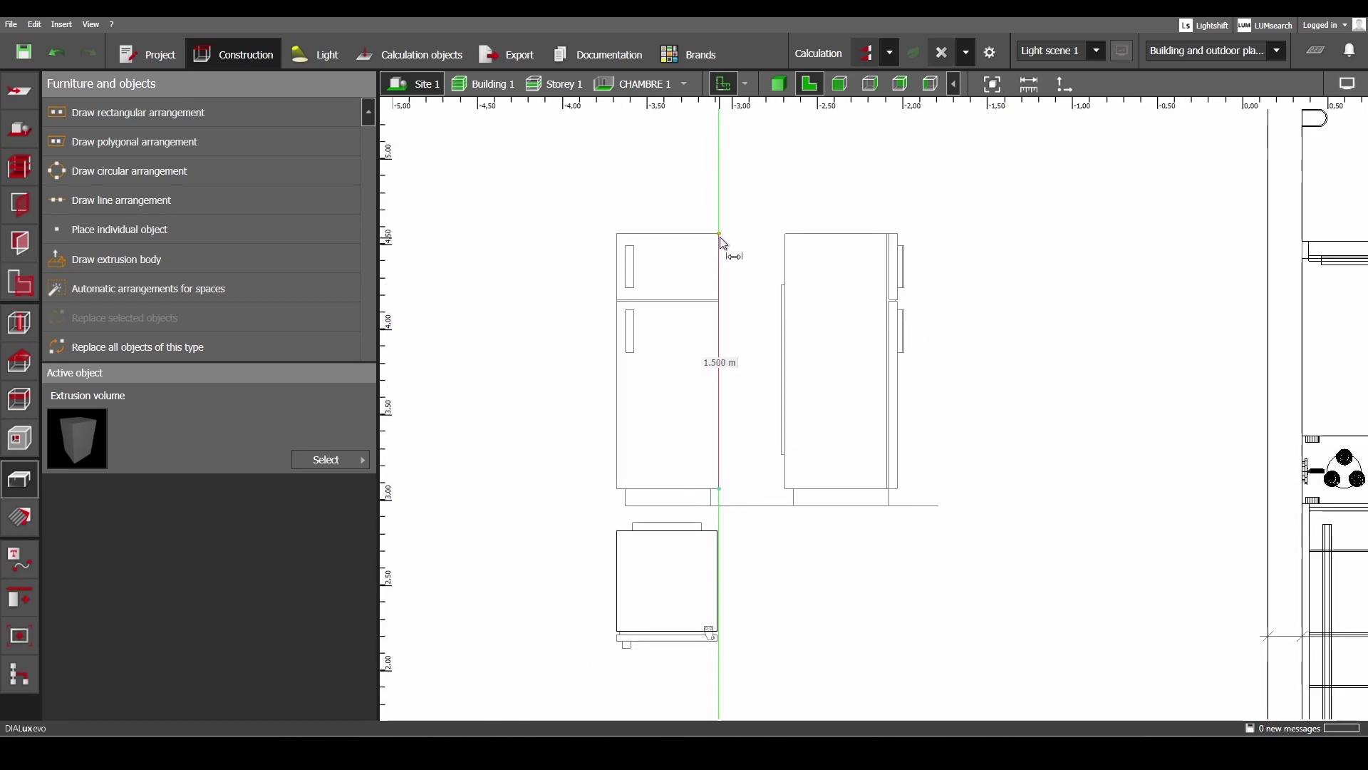
key(Escape)
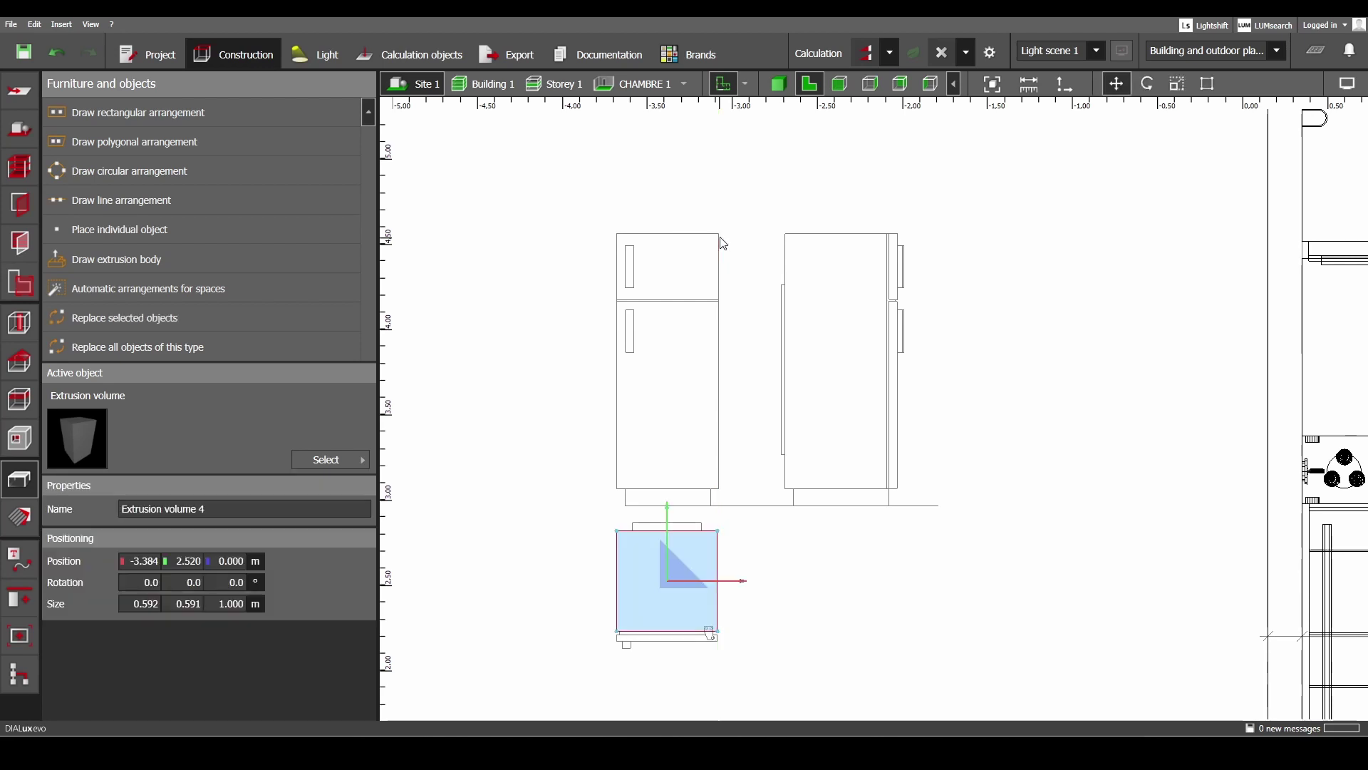
Set the fridge extrusion's Z position to 0.1 m and its height to 1.5 m.
scroll(695, 428, down, 2)
middle_drag(705, 374, 733, 256)
scroll(728, 437, up, 2)
scroll(715, 439, up, 1)
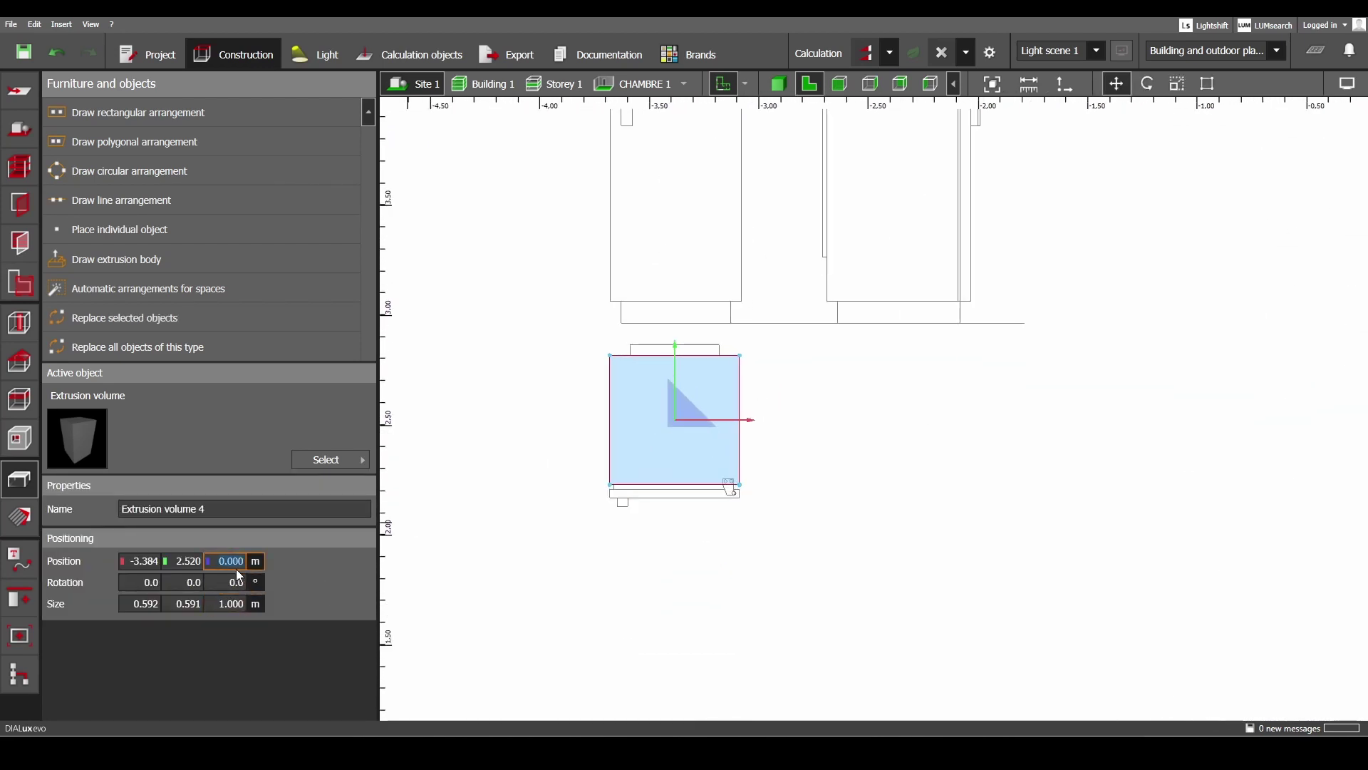
text(0.1)
key(Return)
click(232, 604)
text(1.5)
key(Return)
scroll(673, 429, down, 4)
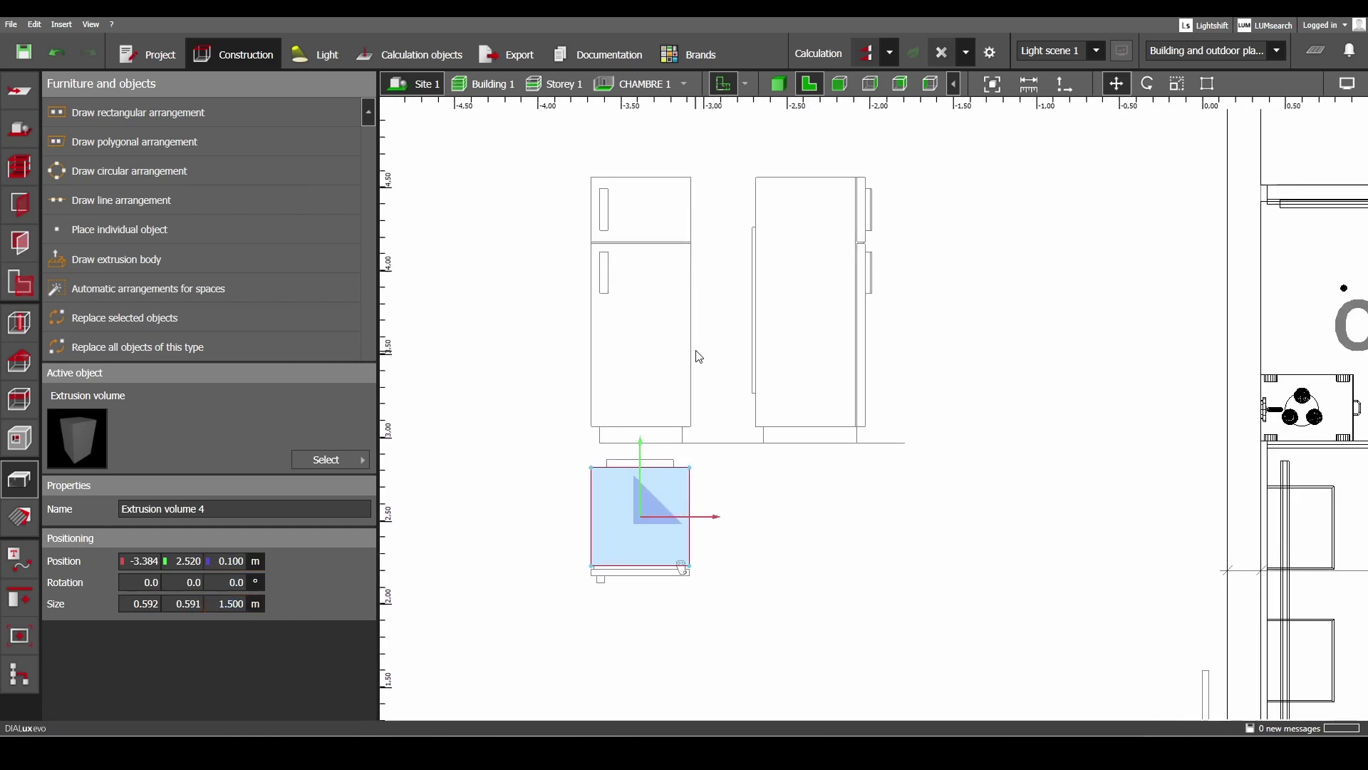
middle_drag(699, 356, 725, 338)
click(725, 338)
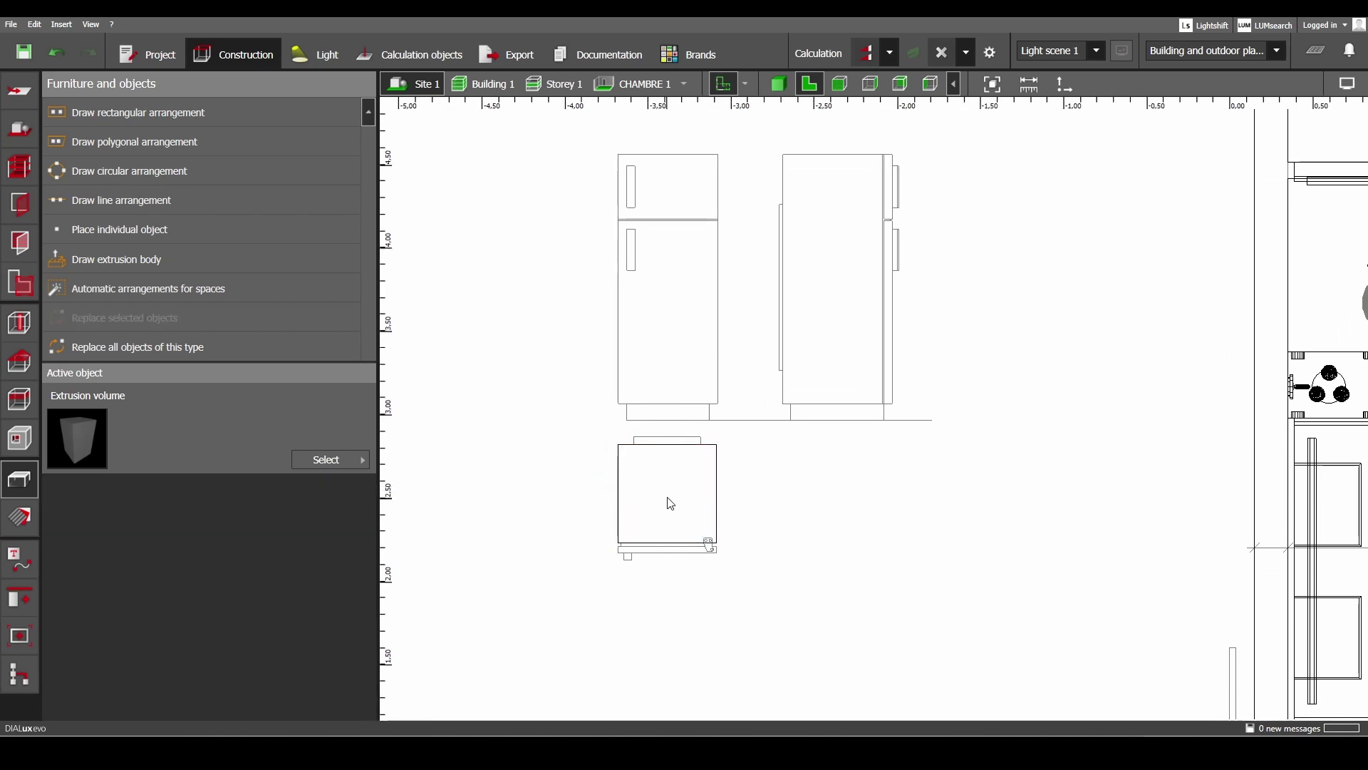
Duplicate the fridge's cabinet extrusion in place.
scroll(697, 421, up, 1)
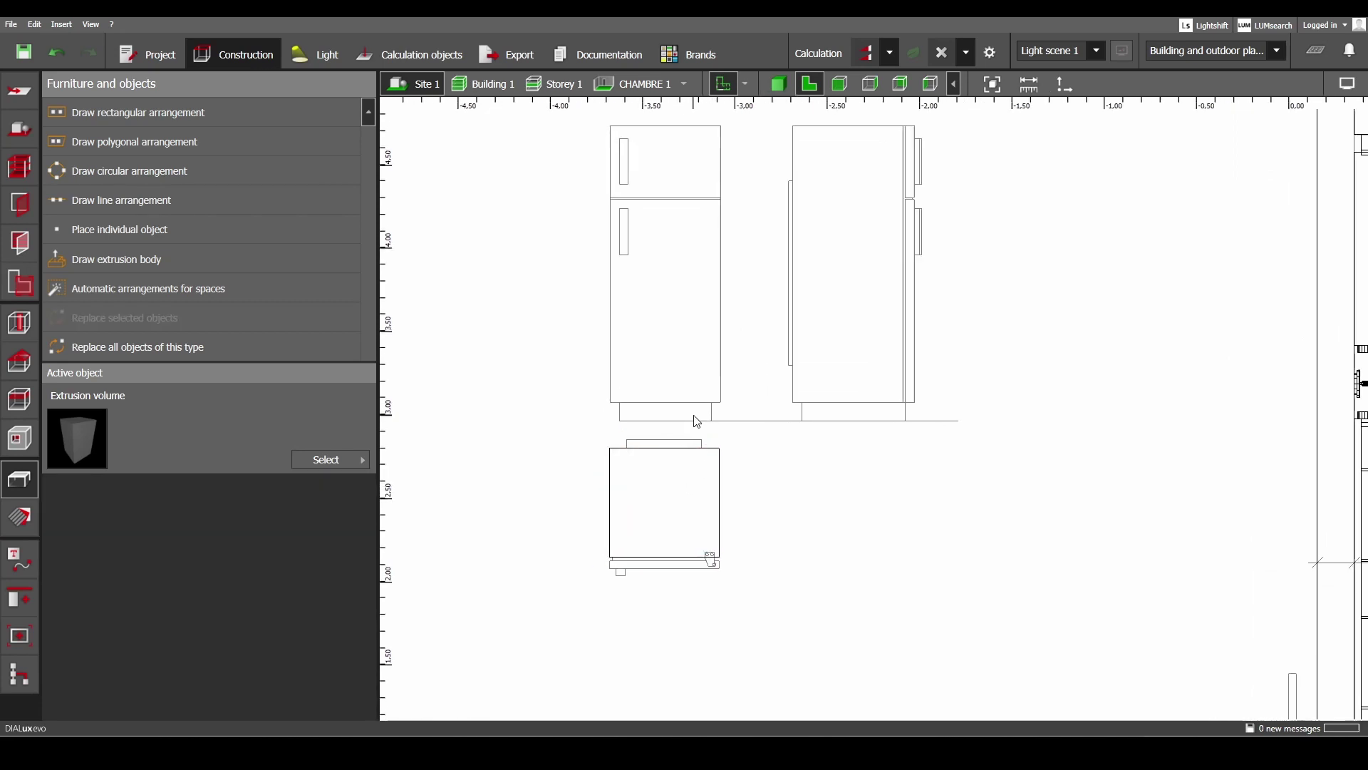
scroll(697, 421, up, 2)
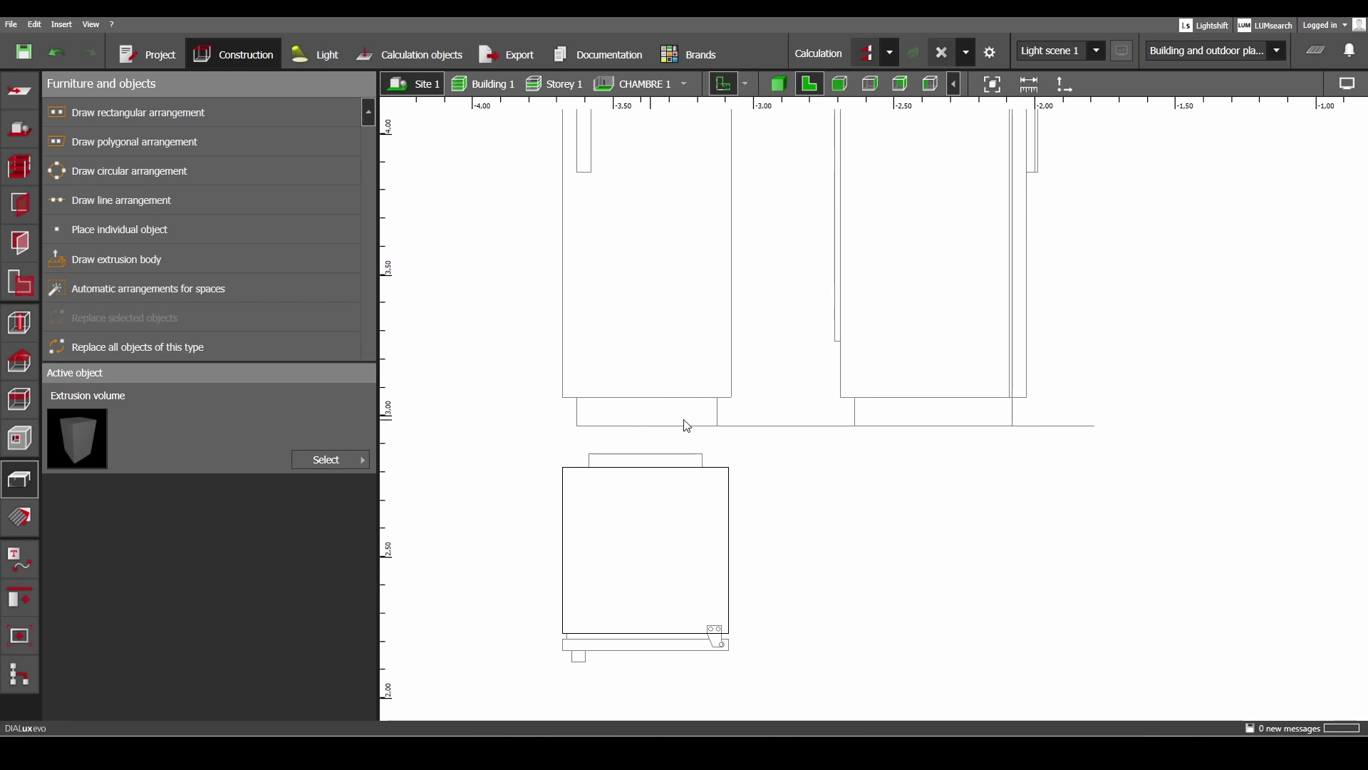
click(677, 514)
middle_drag(677, 515, 742, 411)
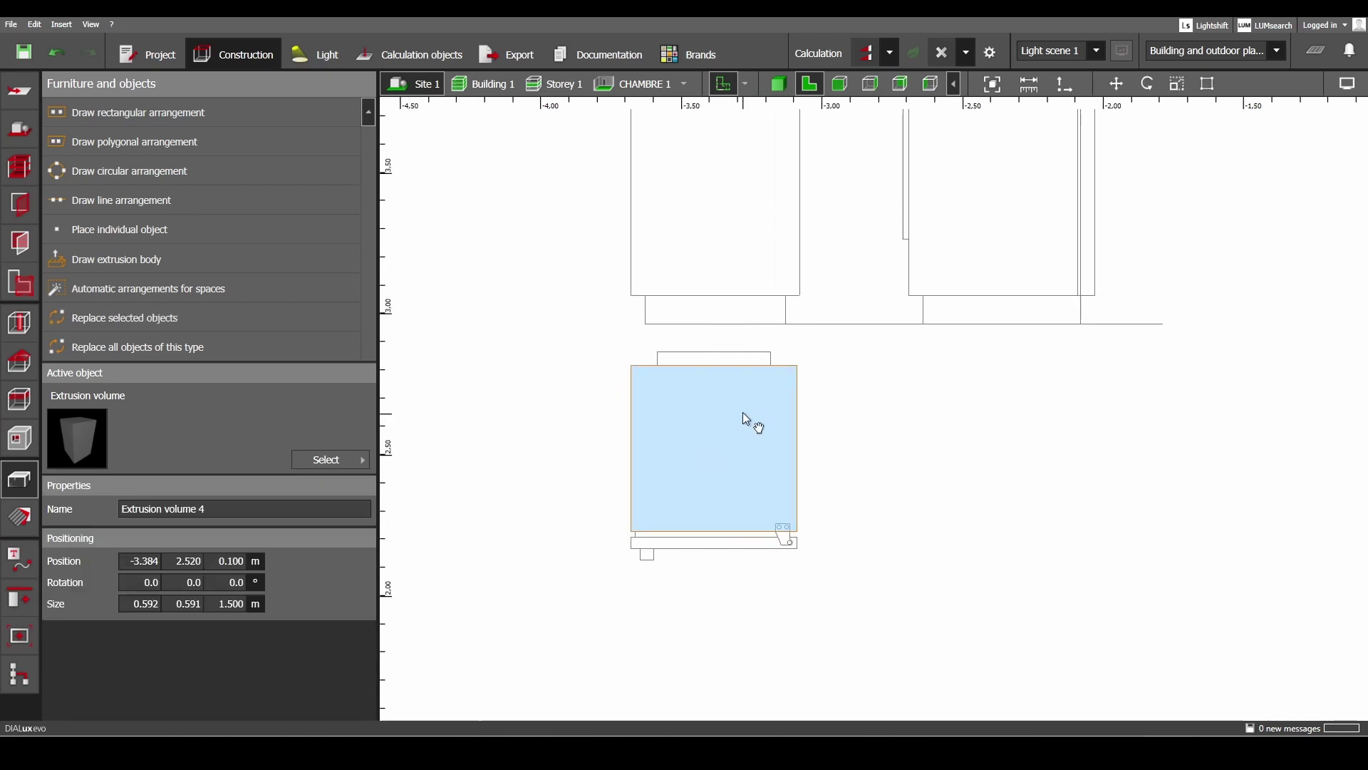
key(ctrl+c)
key(ctrl+v)
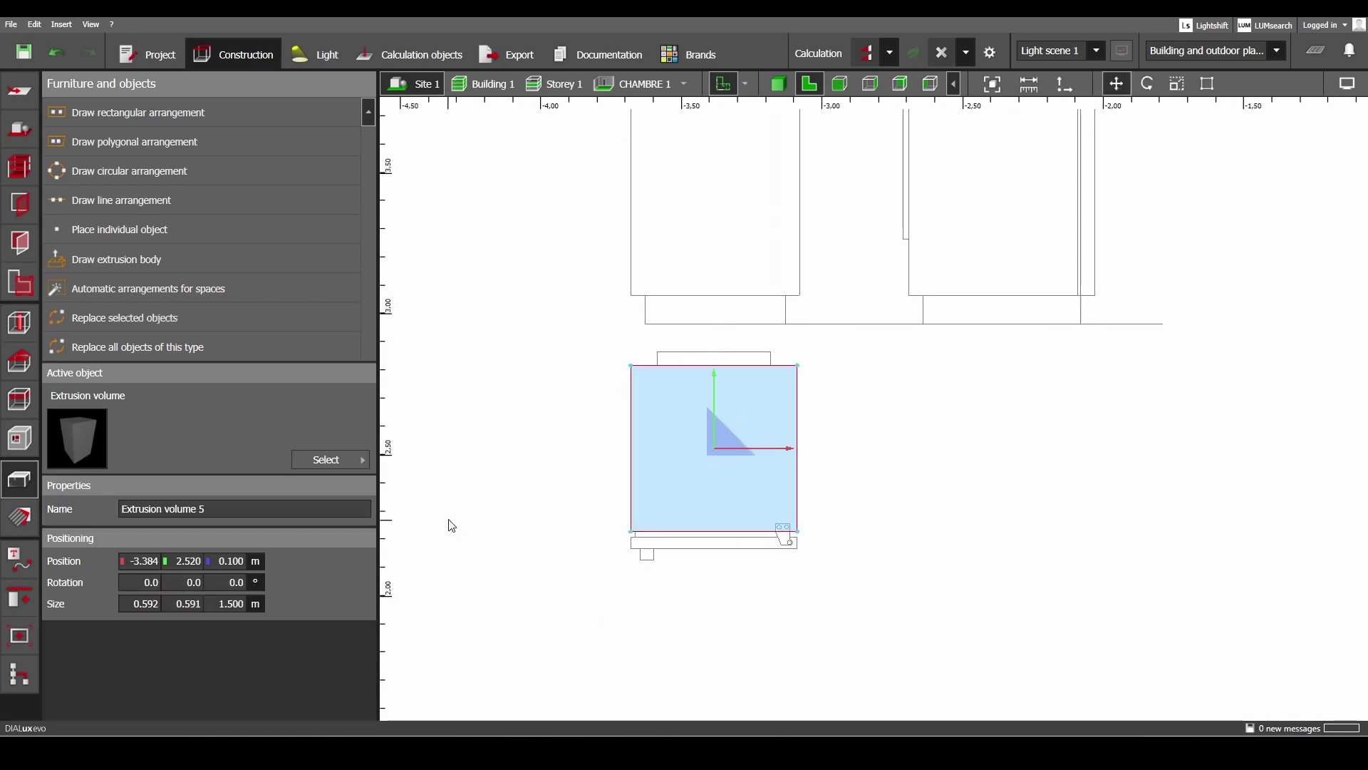
Set the copied extrusion's Z position to 0 m and its height to 0.1 m to form the fridge base.
click(231, 561)
text(0)
key(Return)
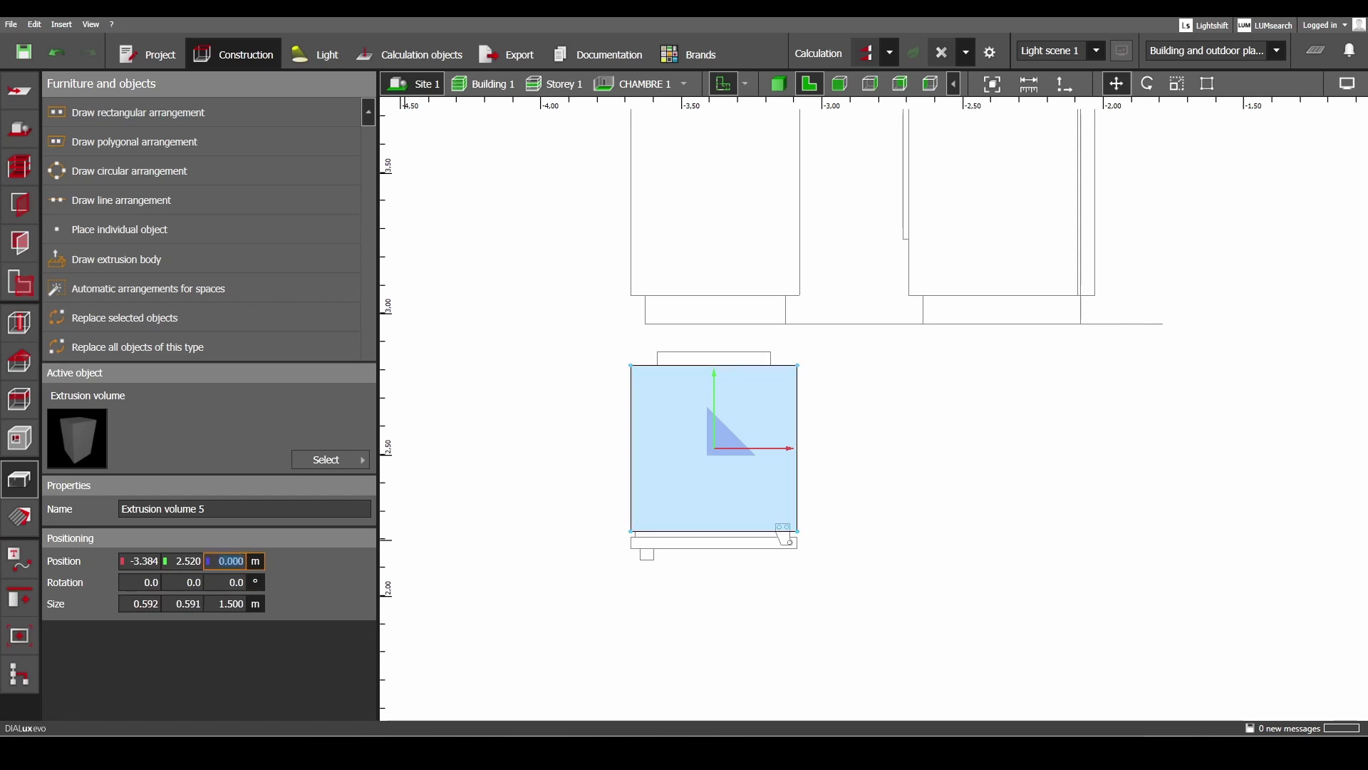
click(232, 604)
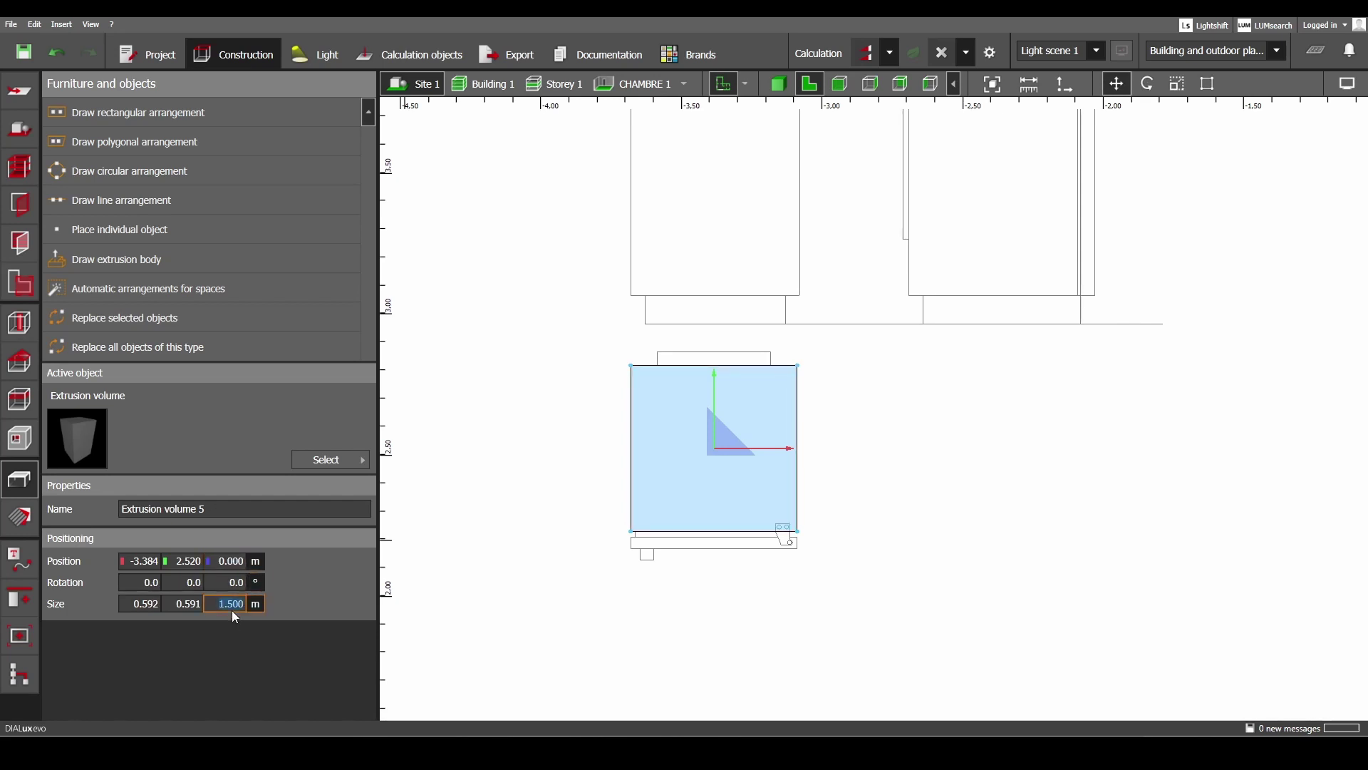
text(0.1)
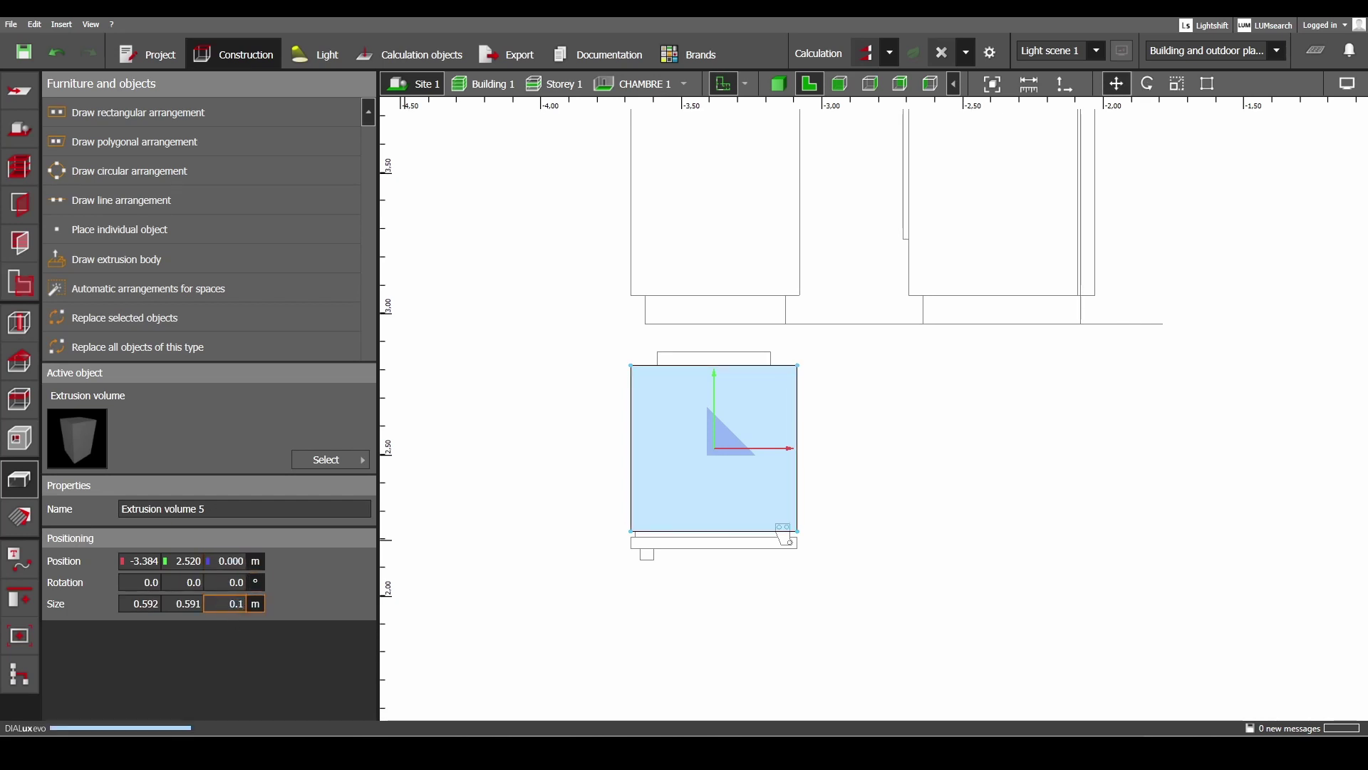
key(Return)
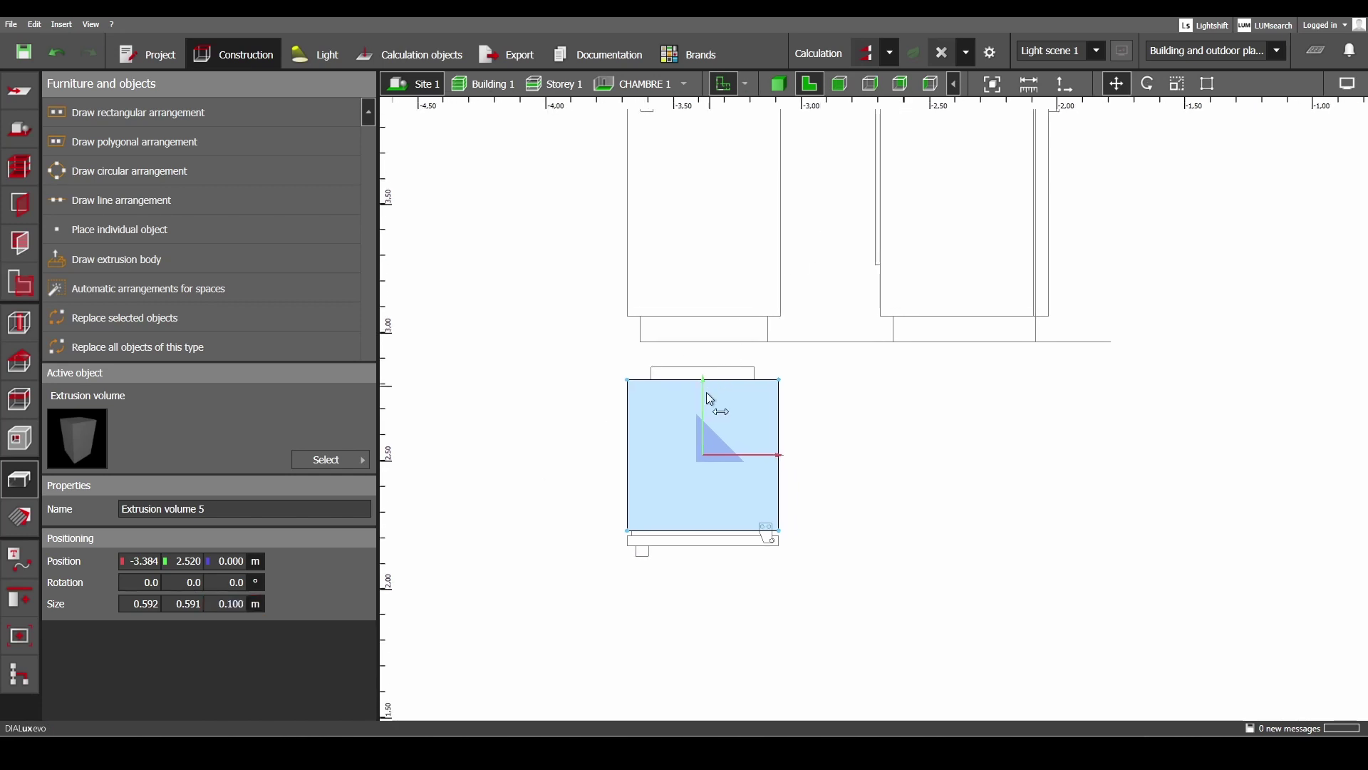
Move the base extrusion over the front elevation's plinth and scale both sides to the plinth outline, 0.500 m wide.
scroll(707, 396, up, 3)
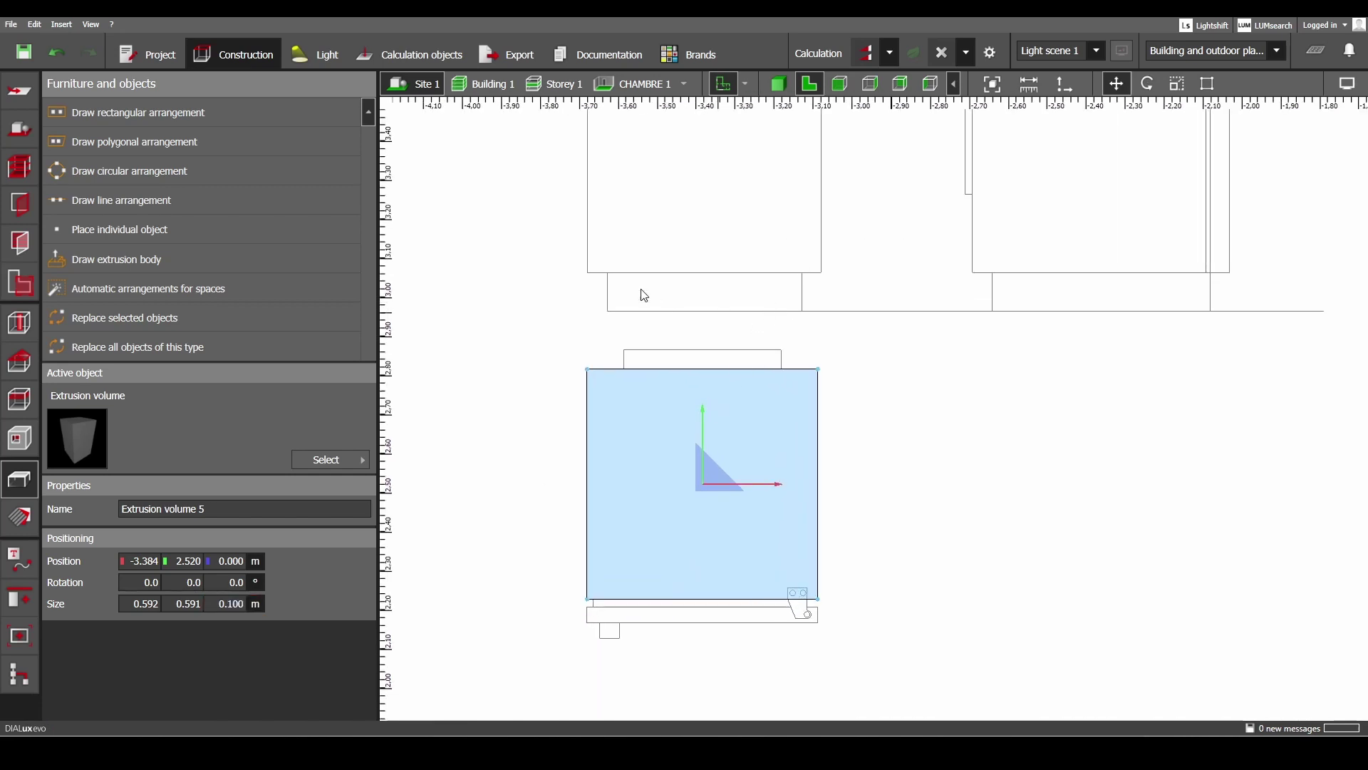
drag(704, 422, 710, 279)
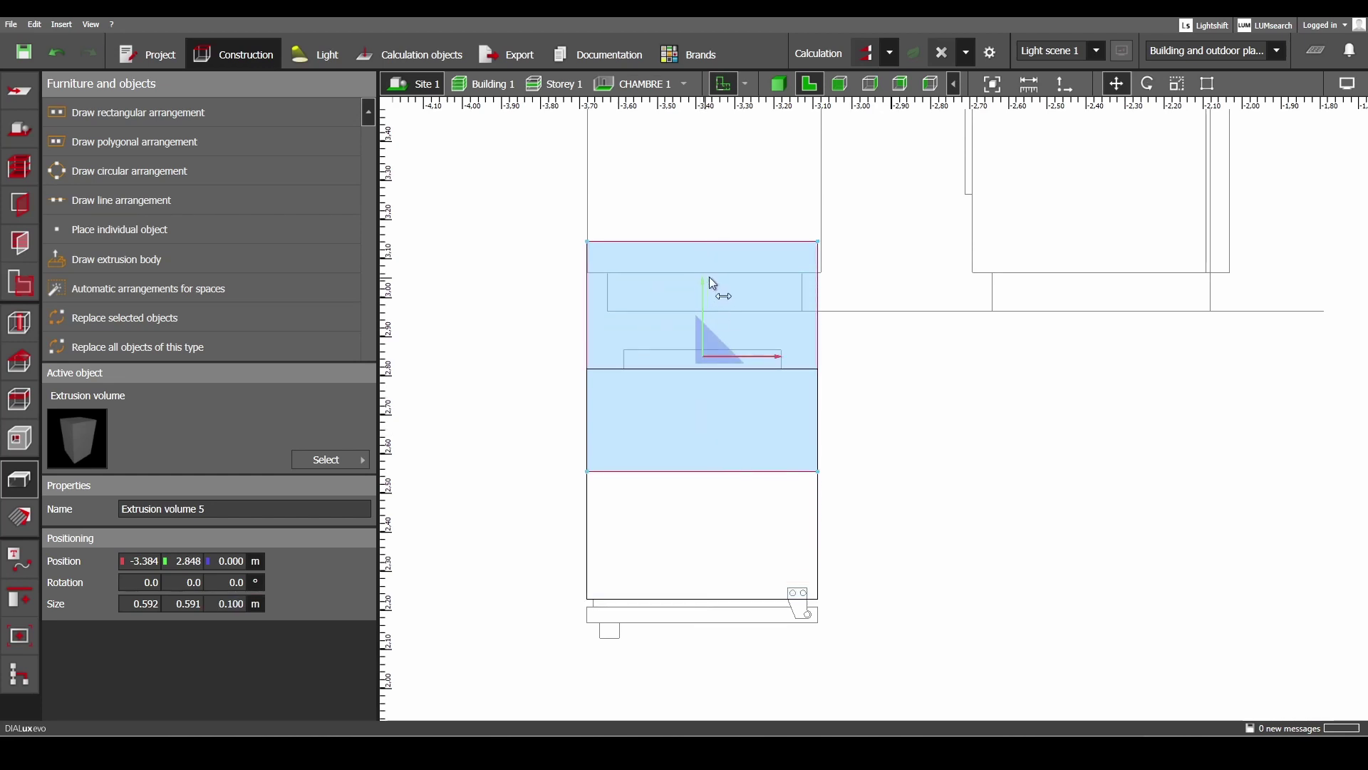
click(1177, 83)
scroll(812, 265, up, 3)
scroll(811, 262, up, 1)
middle_drag(815, 271, 908, 247)
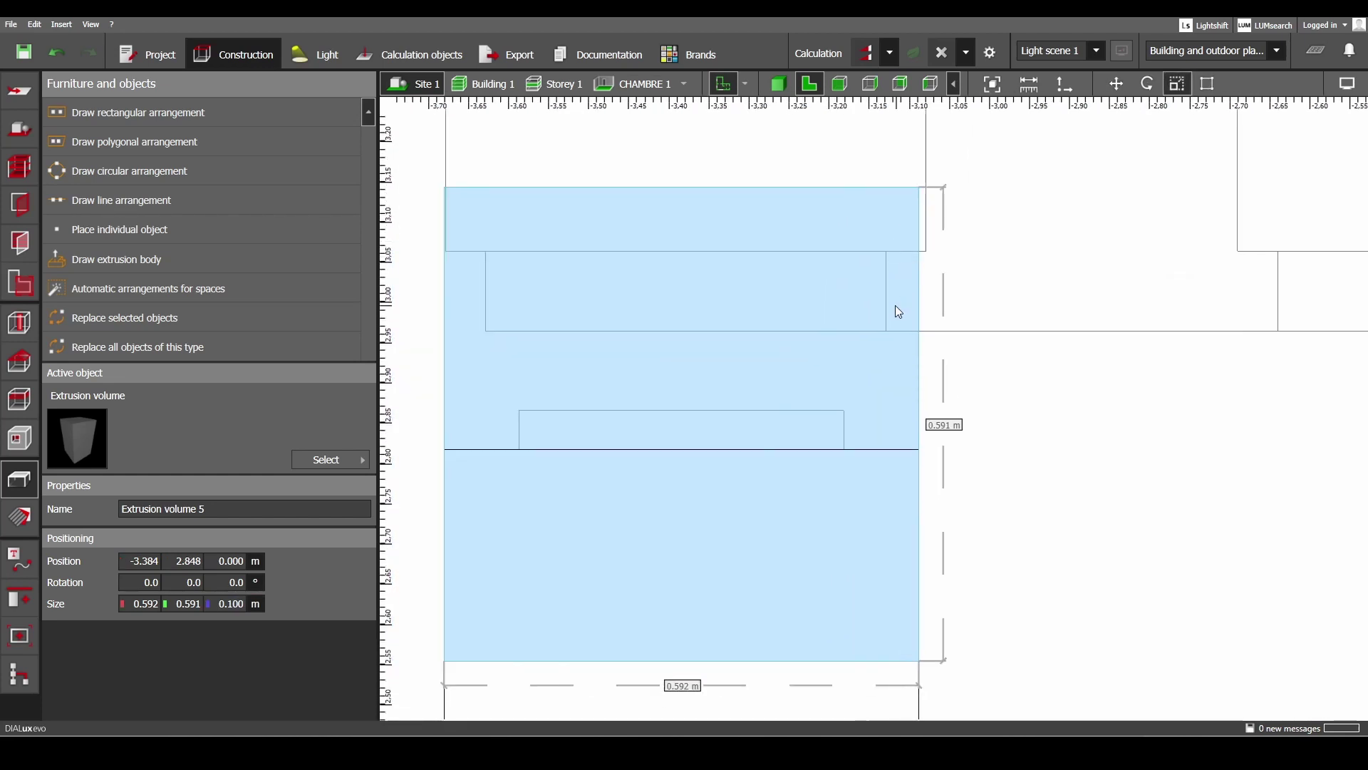
drag(920, 268, 889, 282)
drag(458, 293, 482, 287)
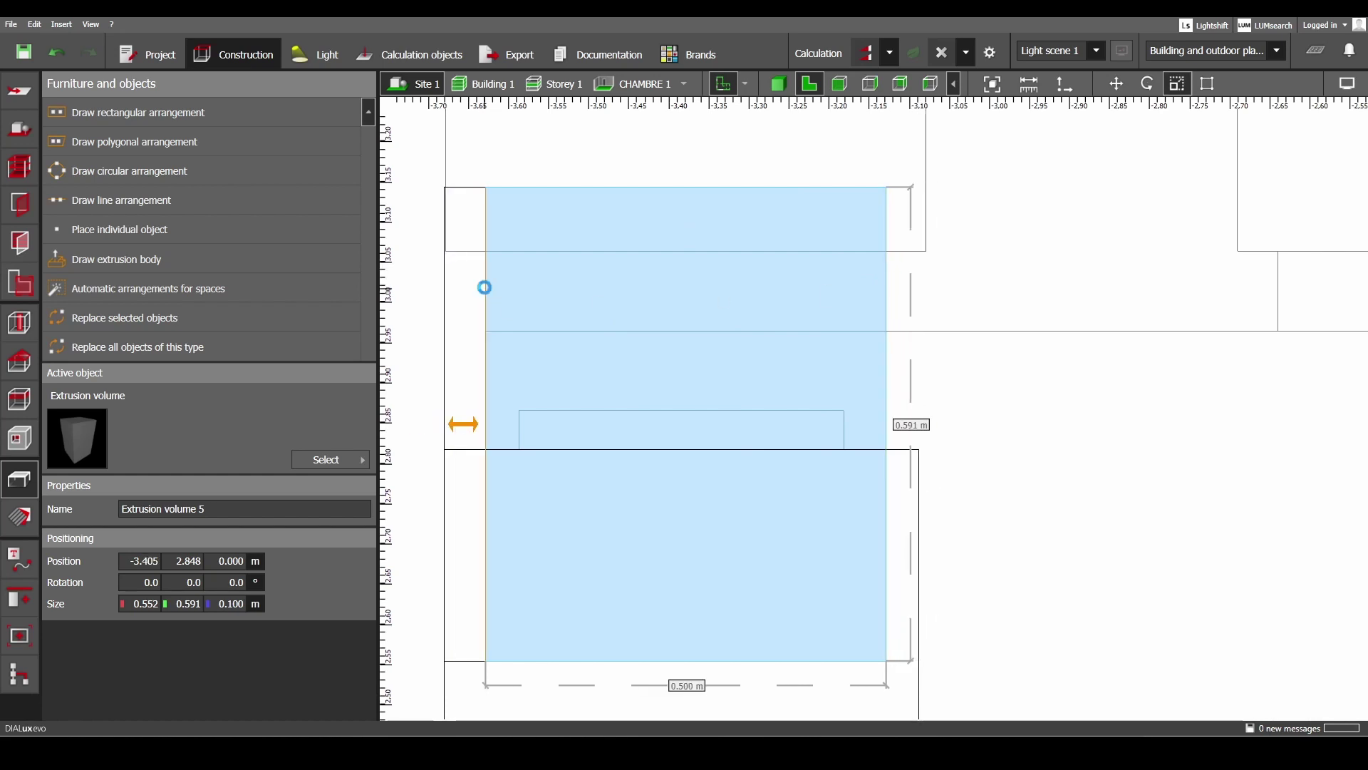
Move the base extrusion back inside the cabinet outline at Y 2.520 m and set its depth to 0.5 m.
scroll(634, 343, down, 2)
click(1116, 83)
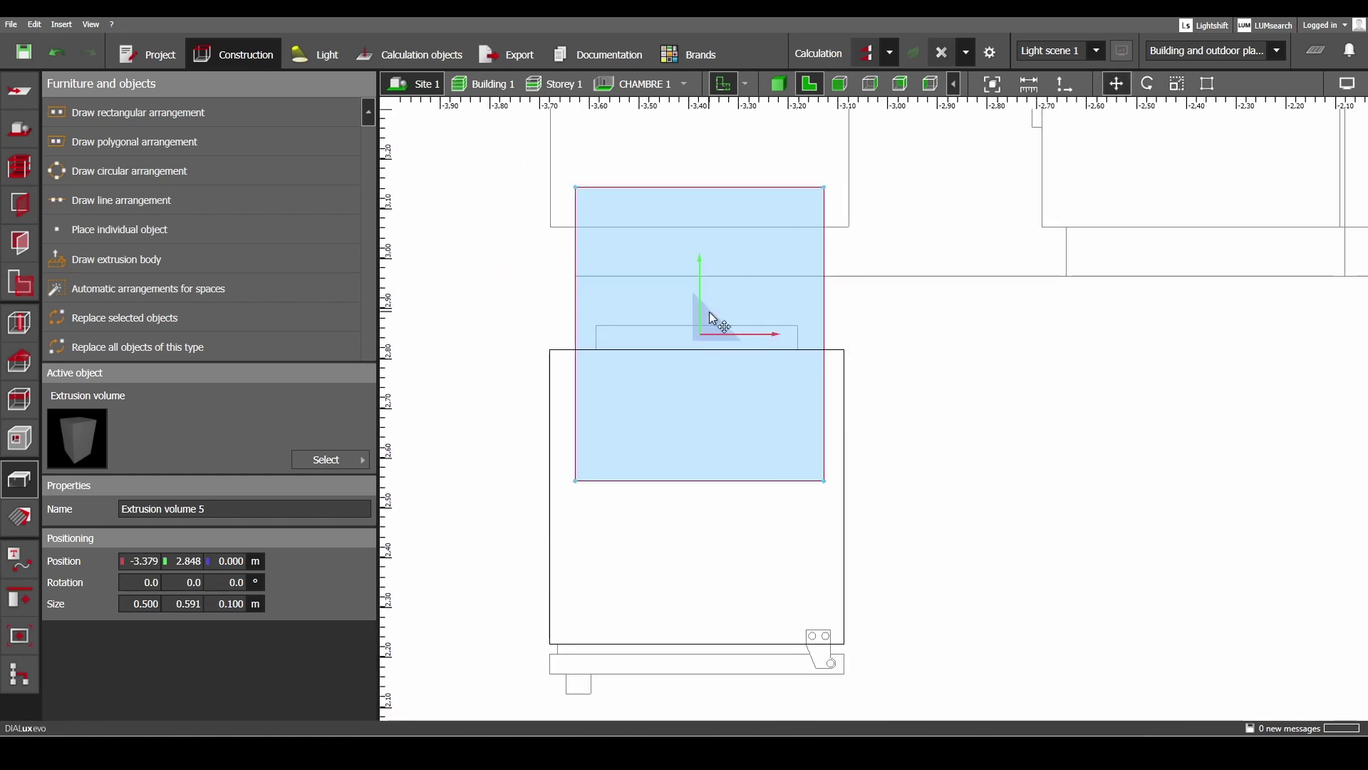
drag(700, 258, 699, 429)
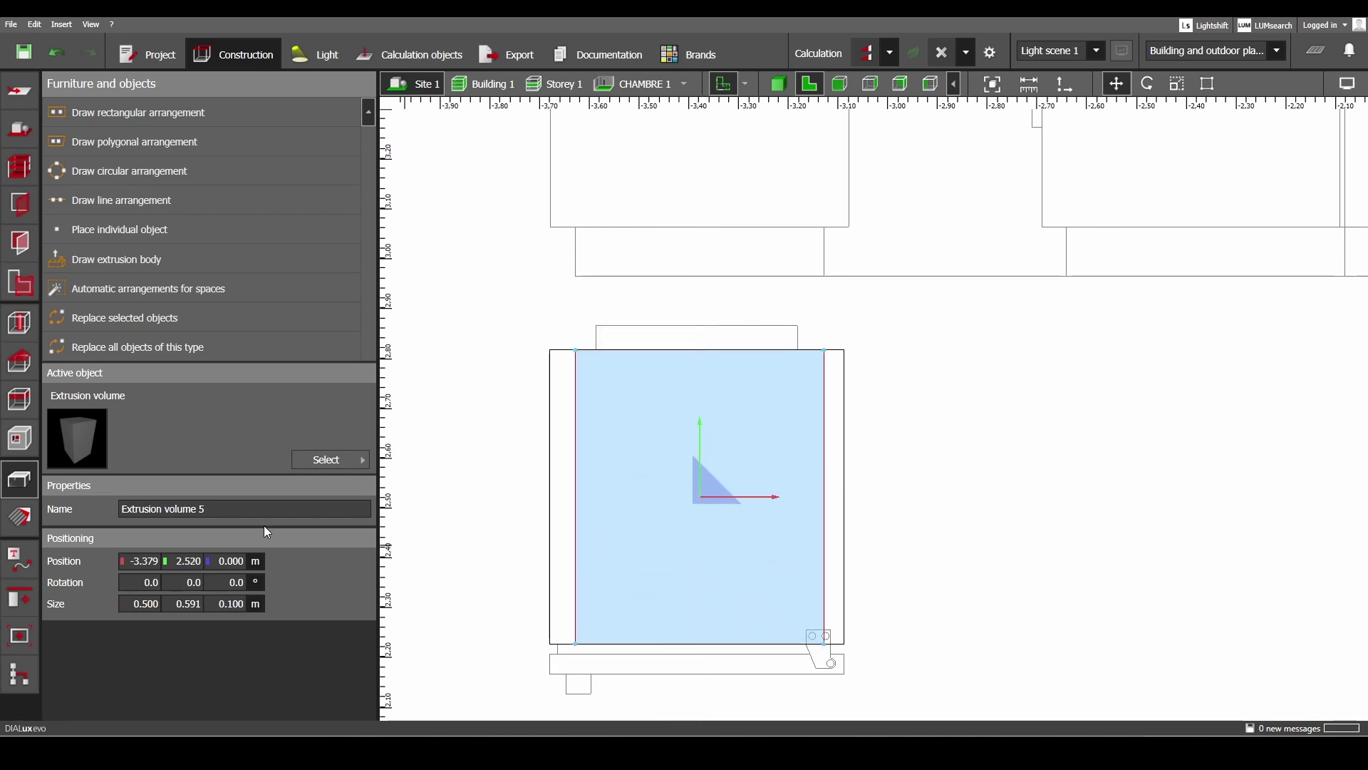
click(149, 605)
click(192, 605)
key(Return)
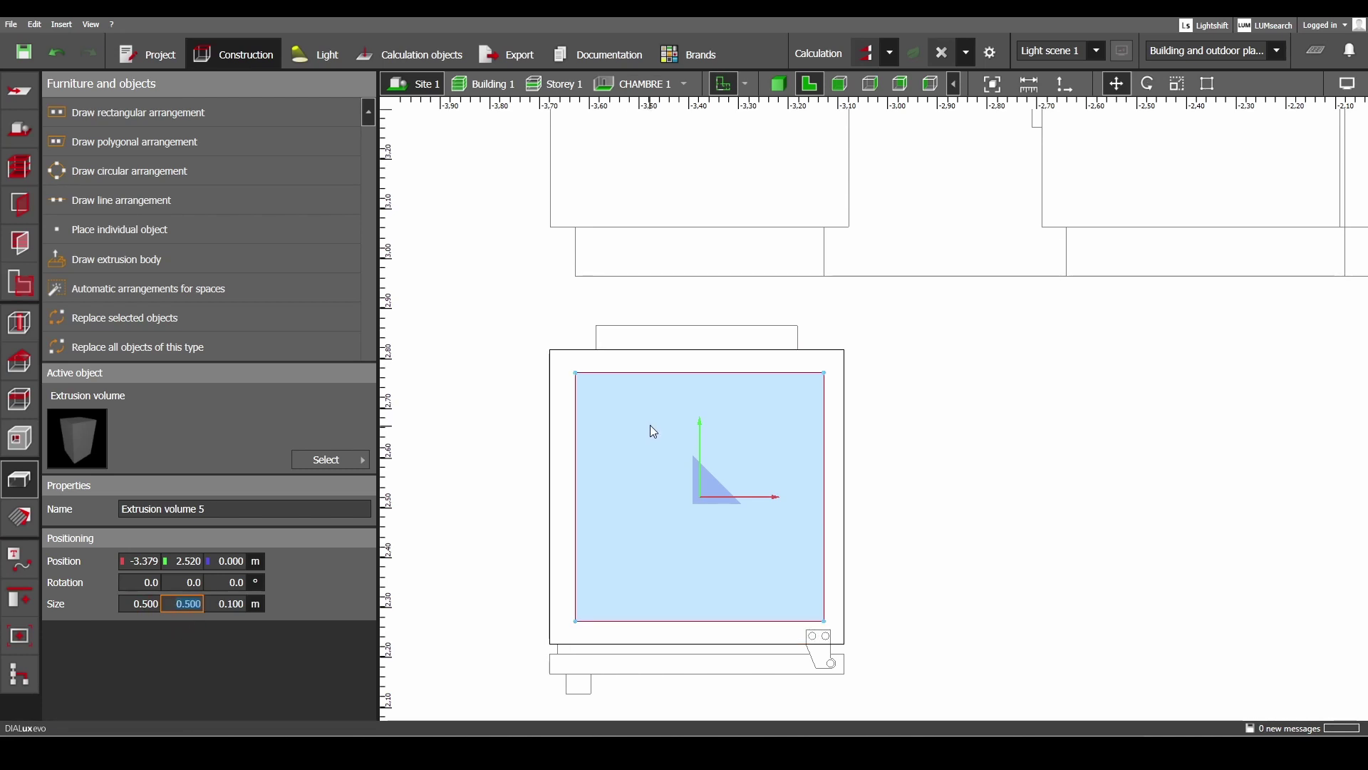
Show the model in 3D, discard all calculation results, and inspect the fridge cabinet with its base.
scroll(652, 427, down, 3)
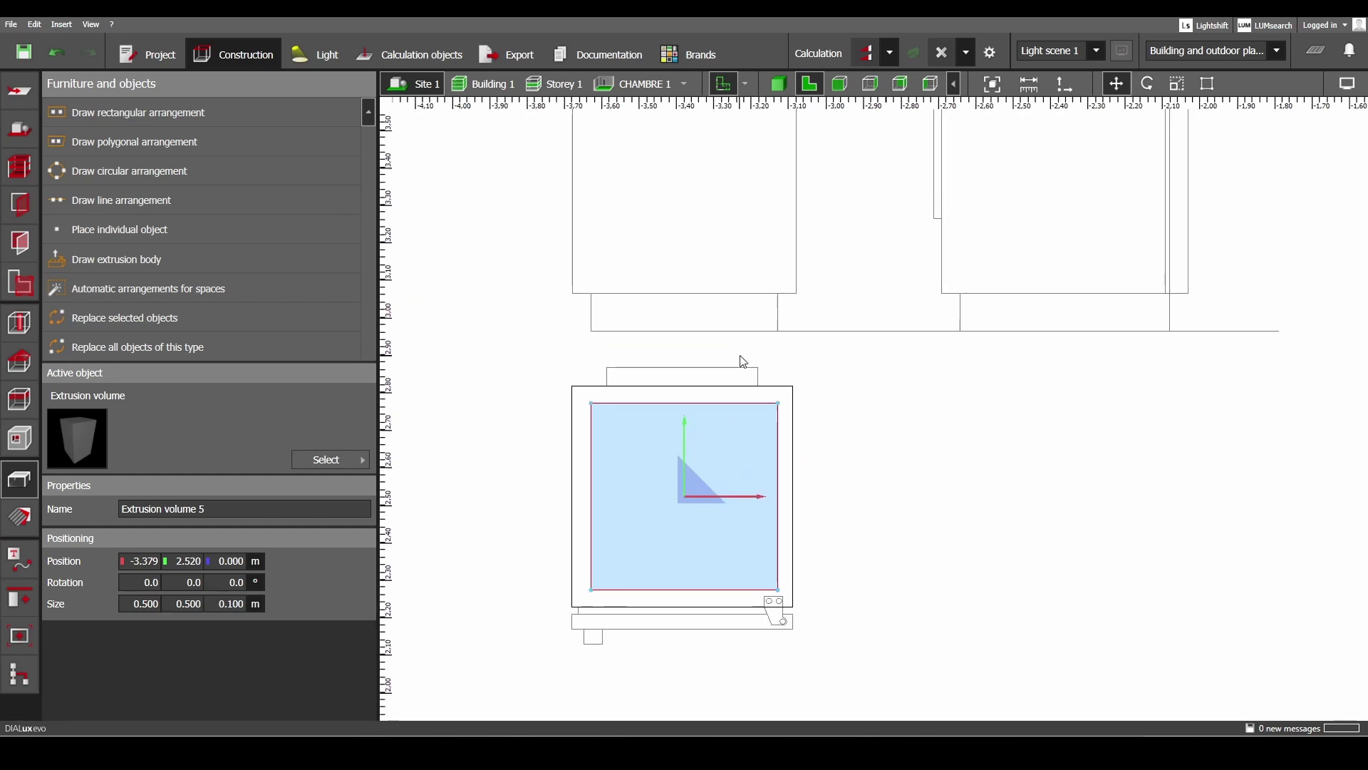
click(778, 84)
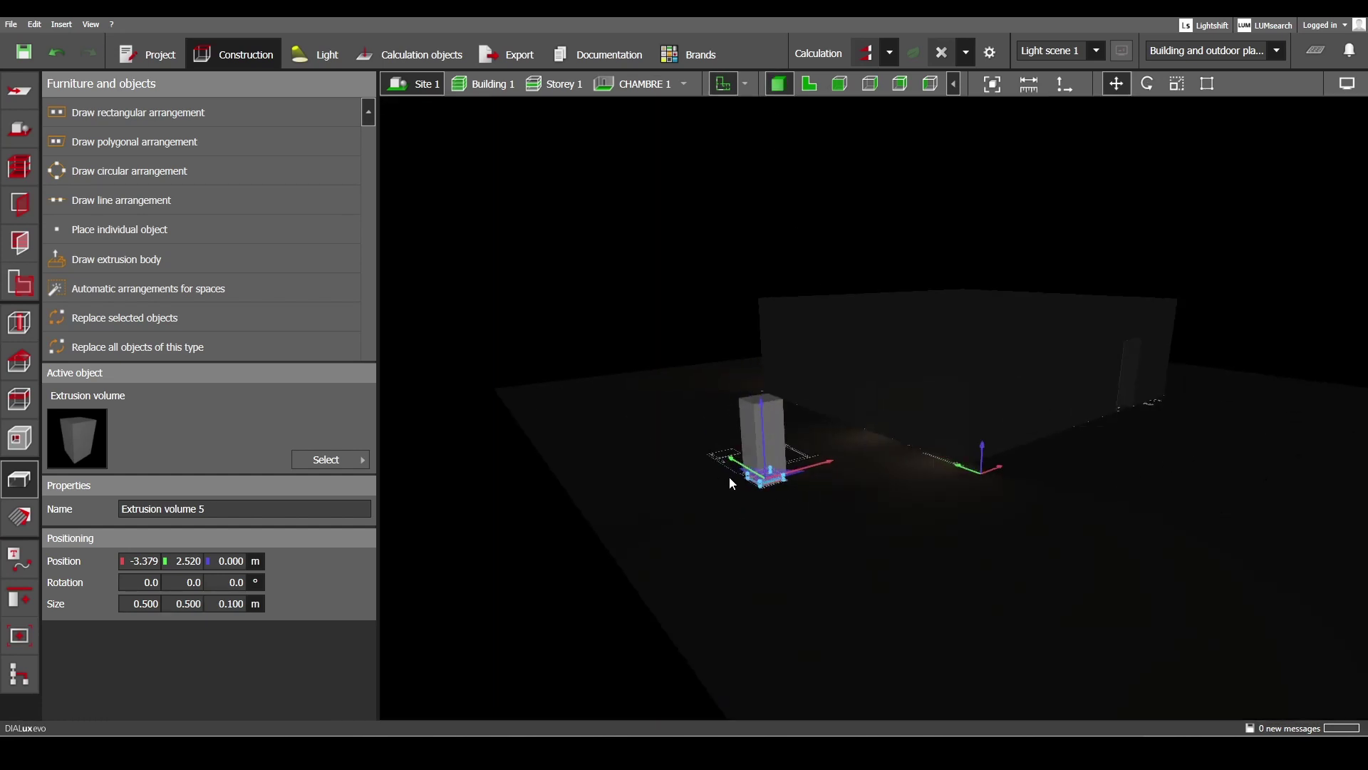
scroll(798, 466, up, 3)
scroll(982, 187, down, 1)
click(982, 187)
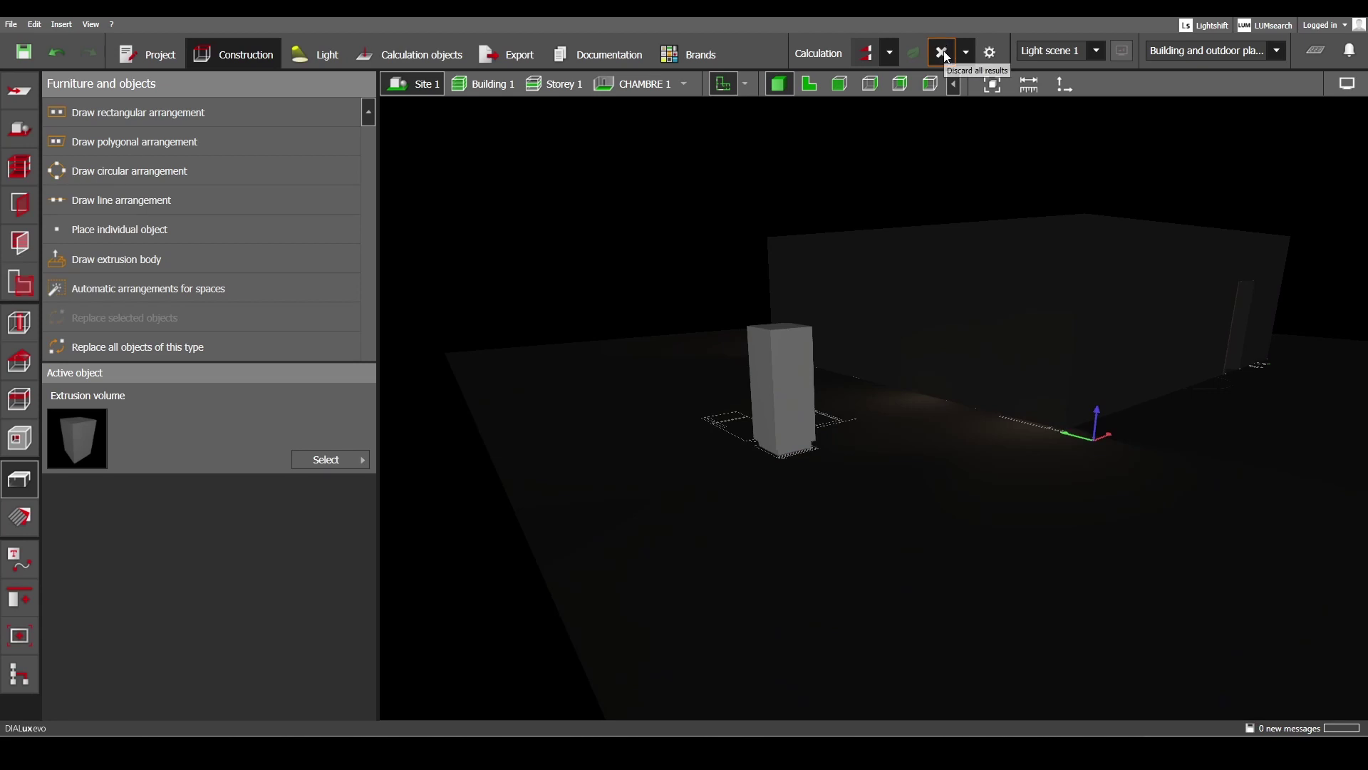
click(944, 53)
scroll(787, 426, up, 5)
right_drag(801, 423, 949, 356)
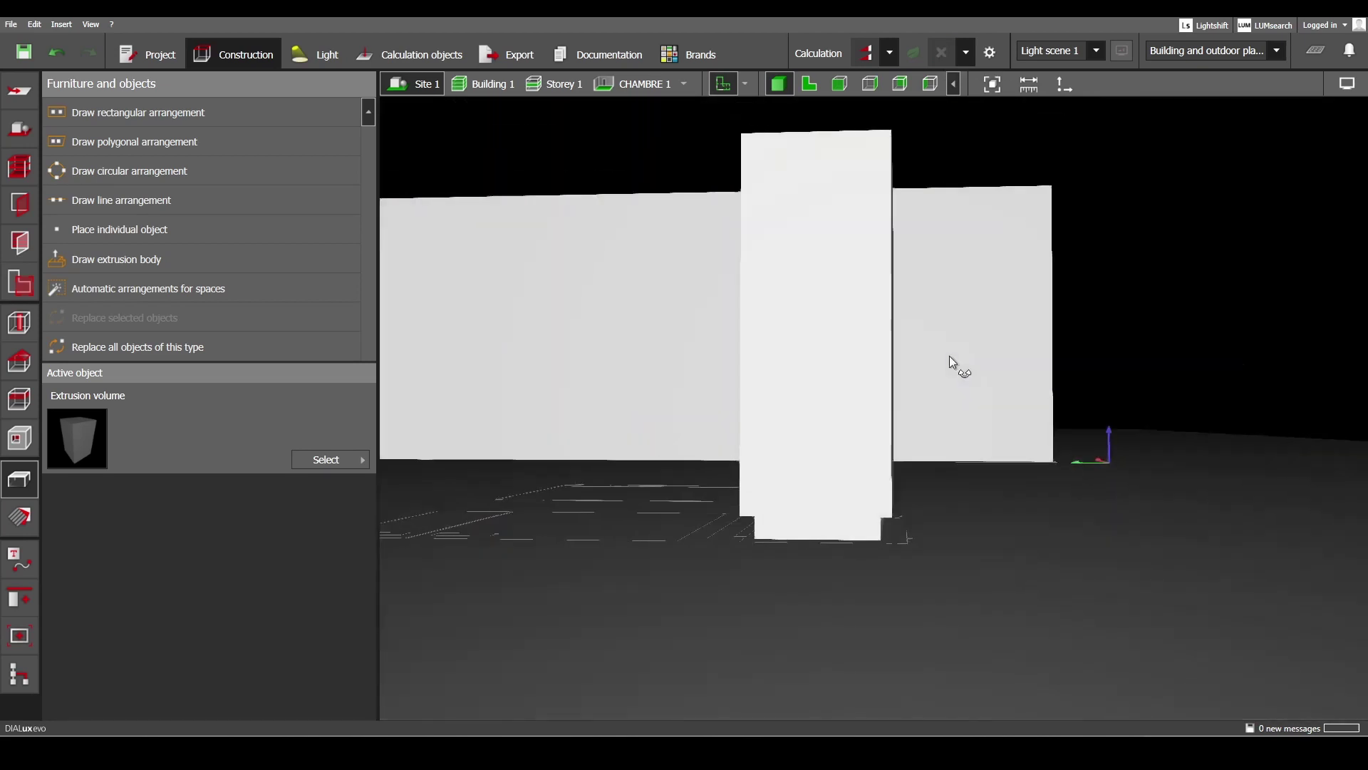
middle_drag(949, 357, 841, 446)
Measure the depth from the recessed strip between the doors to the cabinet's front edge in the side elevation of the floor plan.
click(810, 83)
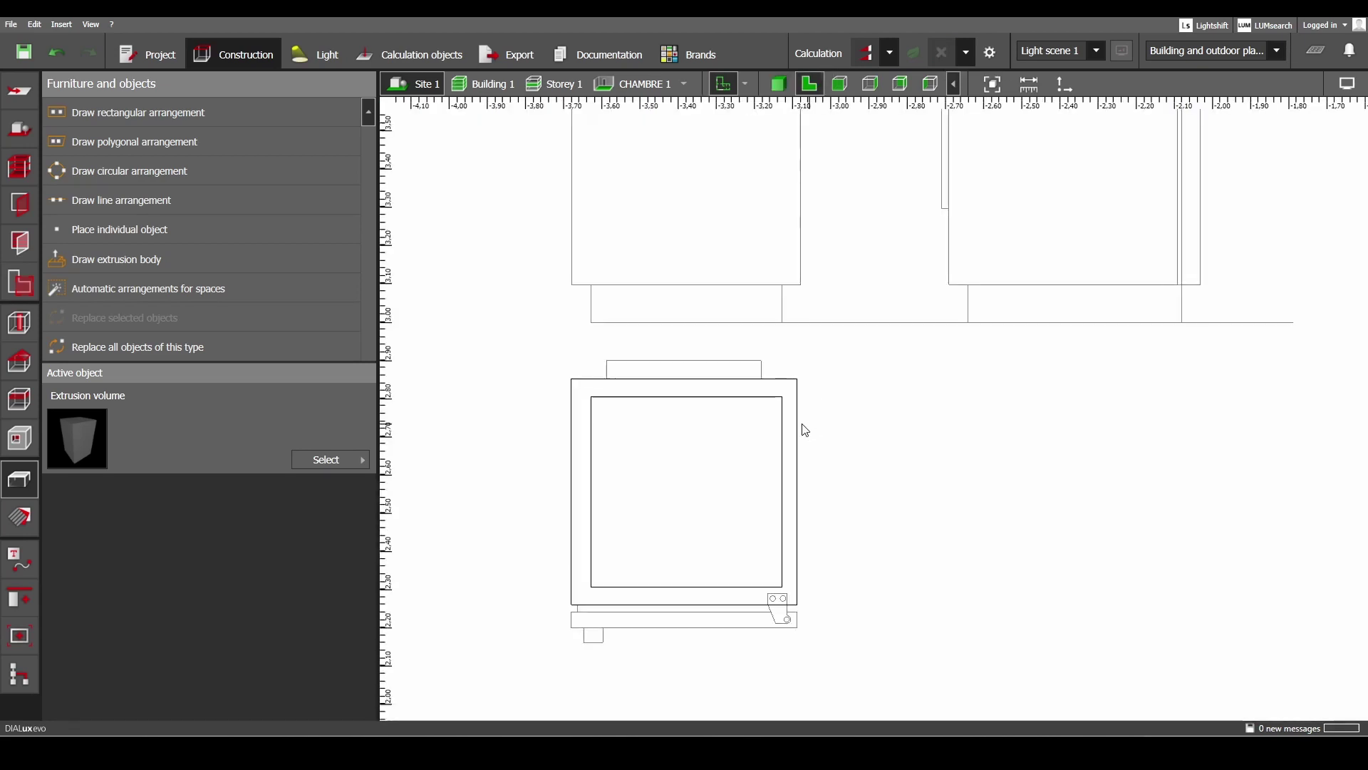
scroll(791, 406, down, 5)
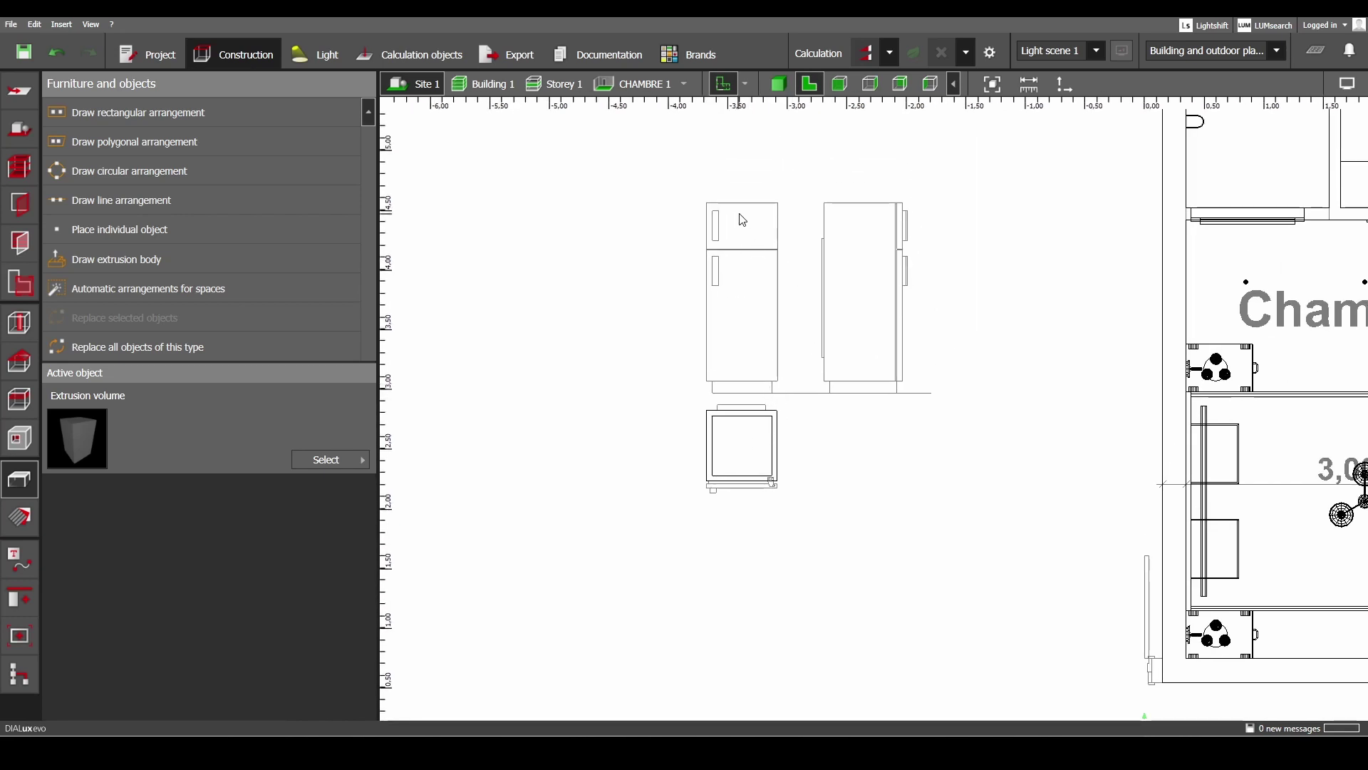
scroll(815, 299, up, 3)
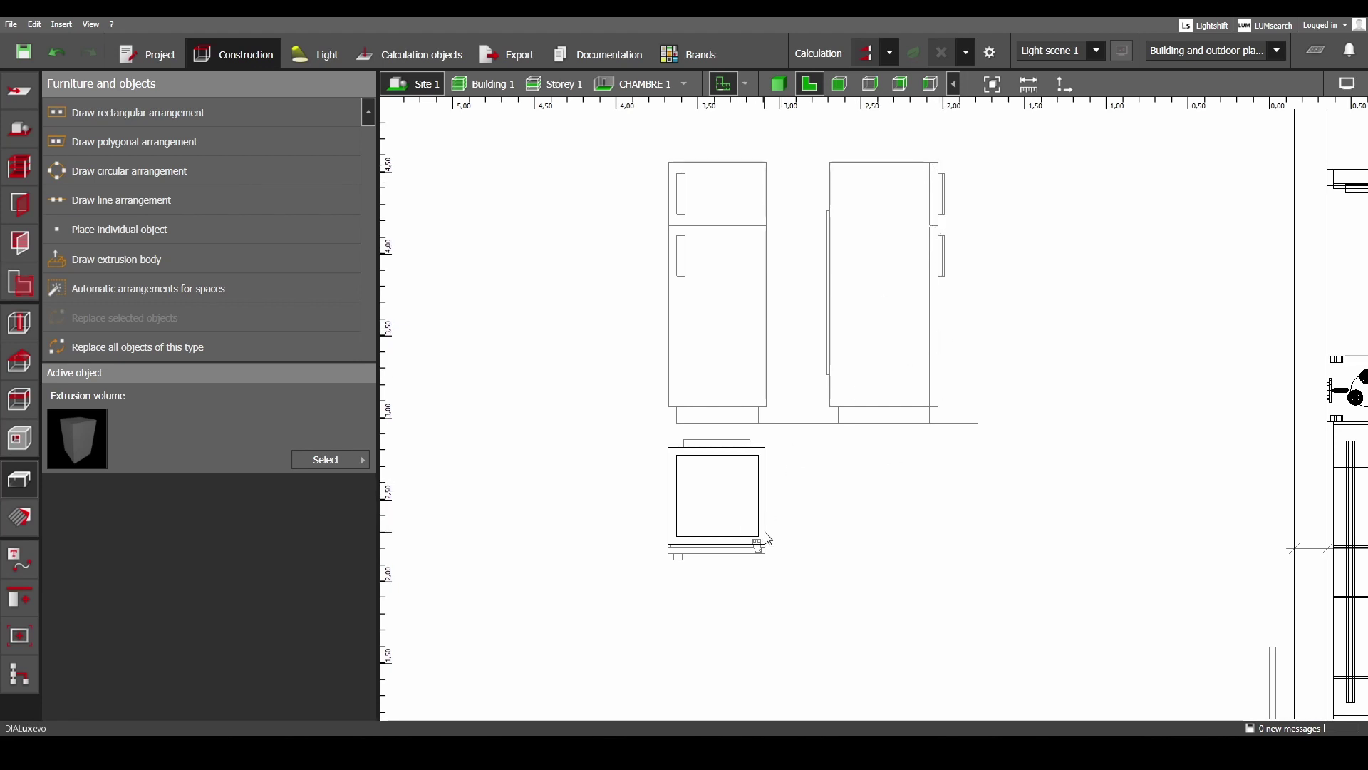
scroll(673, 547, up, 8)
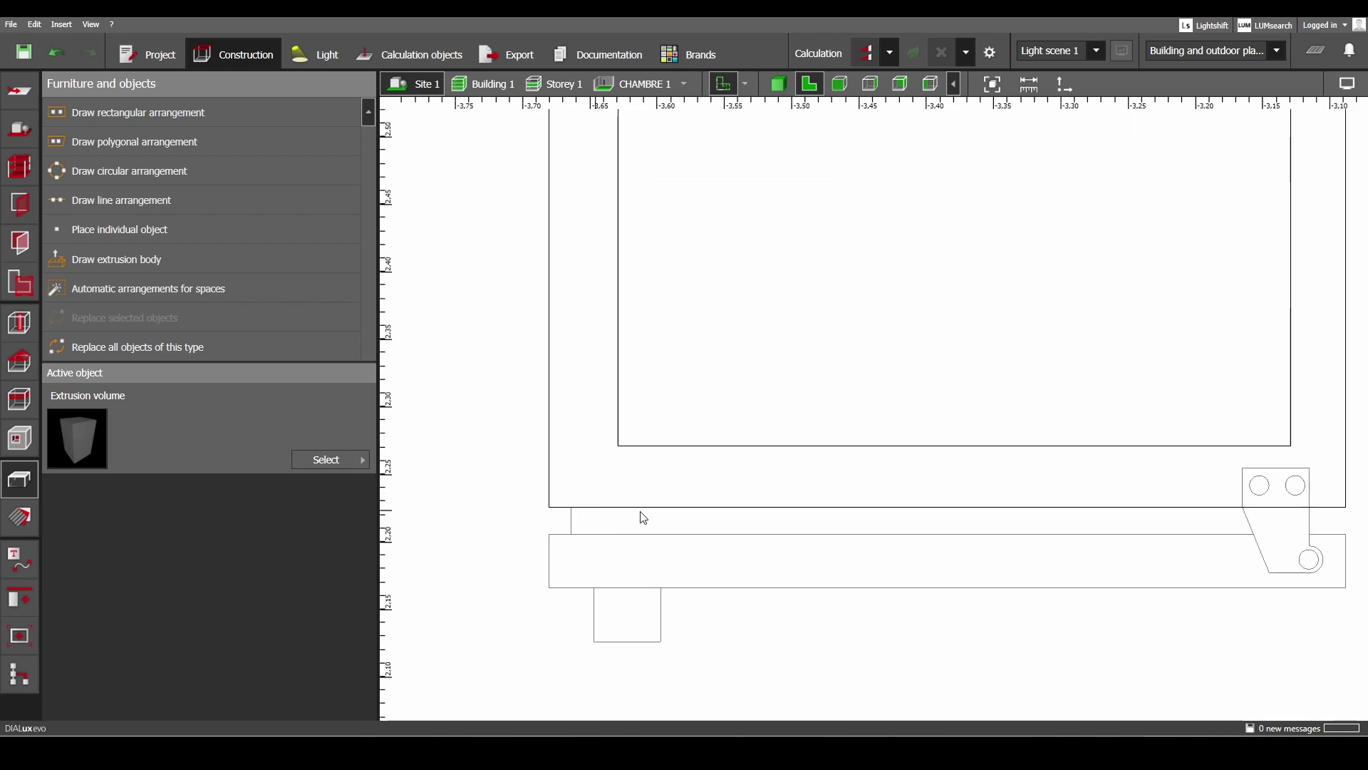
scroll(633, 526, down, 1)
scroll(695, 570, down, 8)
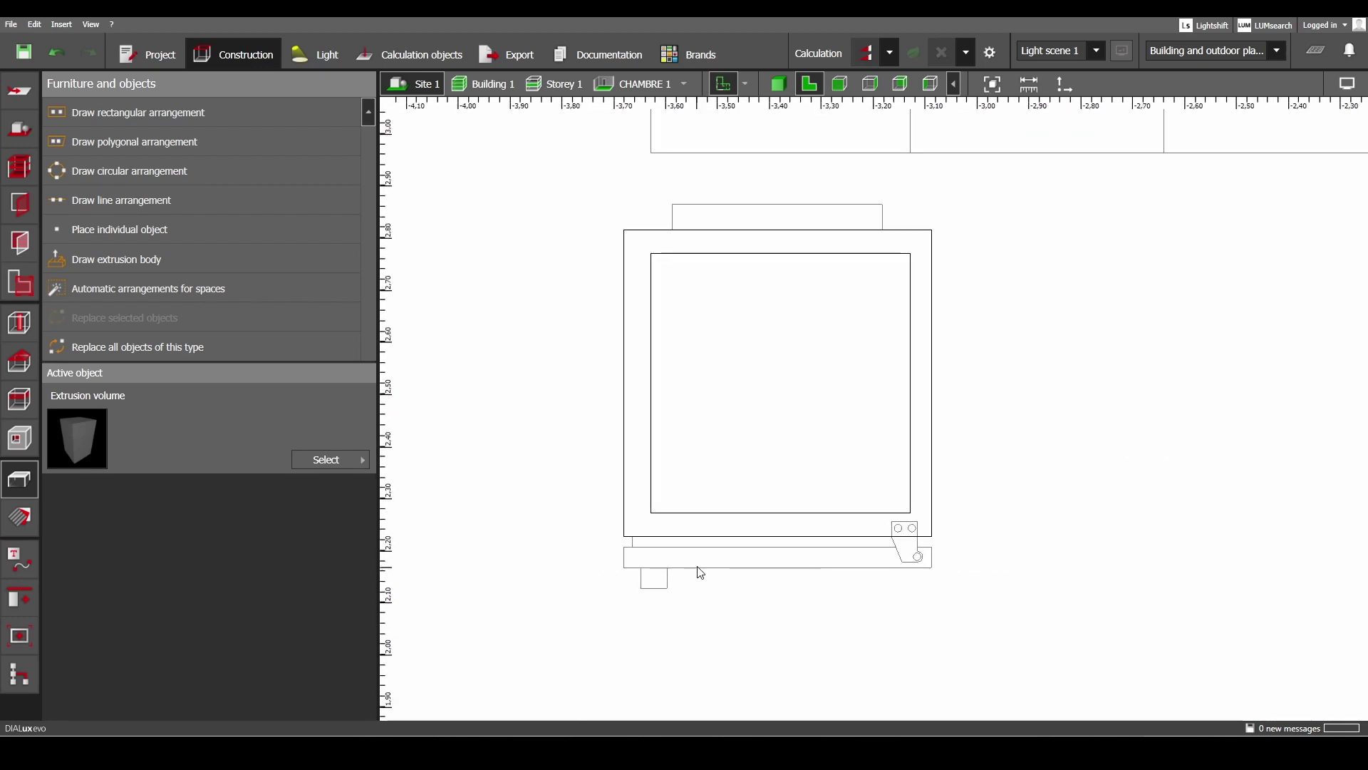
scroll(1005, 273, up, 10)
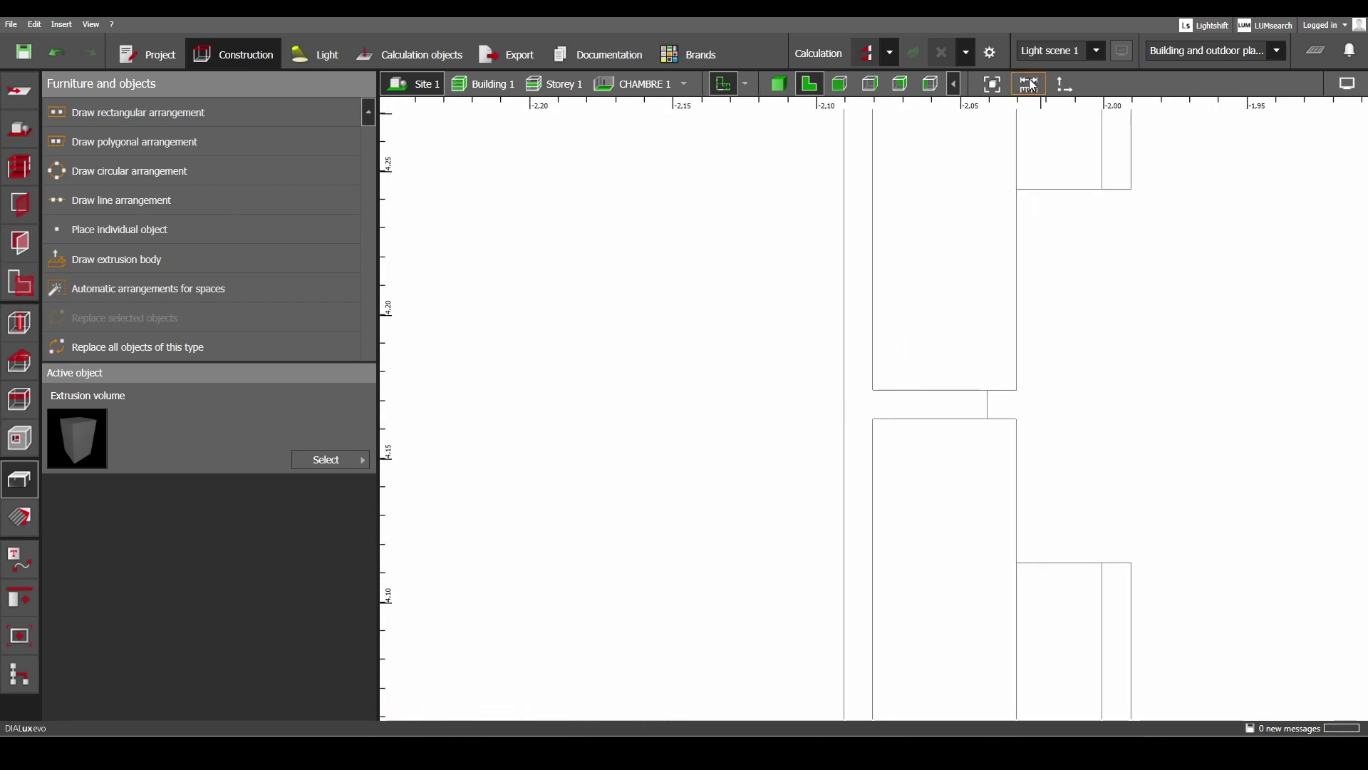
click(989, 420)
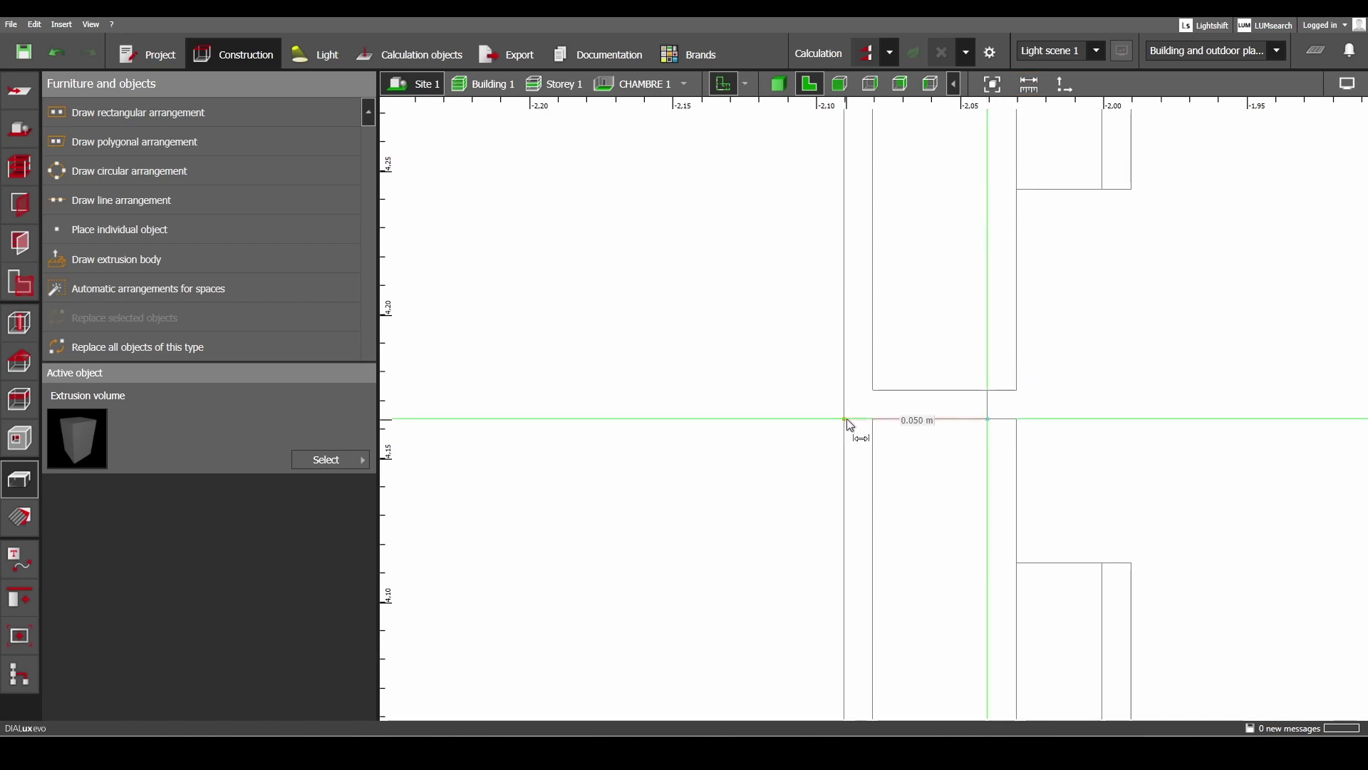
Draw a rectangular extrusion body of about 0.576 by 0.050 m along the cabinet's front edge in the top view, starting at the seal's corner.
scroll(847, 418, down, 10)
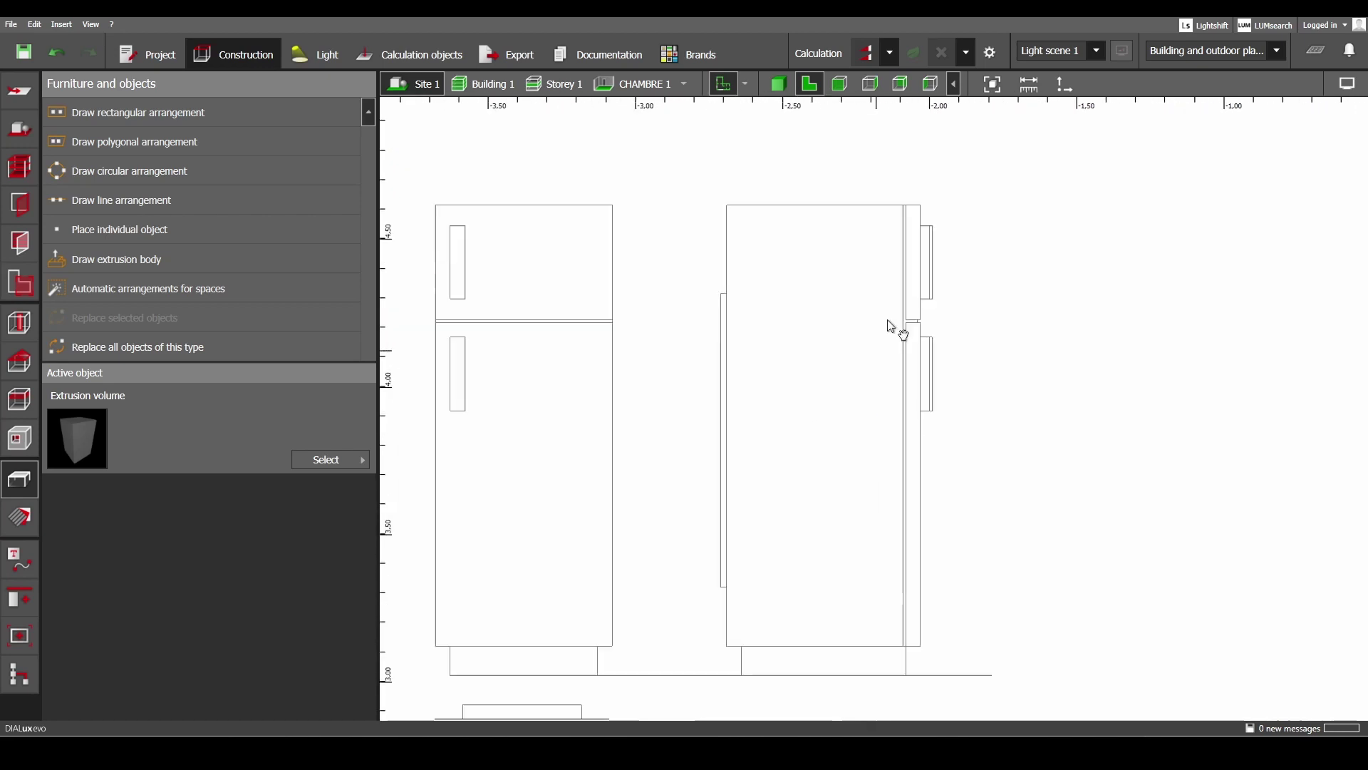
middle_drag(888, 320, 969, 208)
scroll(871, 400, down, 5)
middle_drag(797, 432, 852, 340)
scroll(752, 507, up, 4)
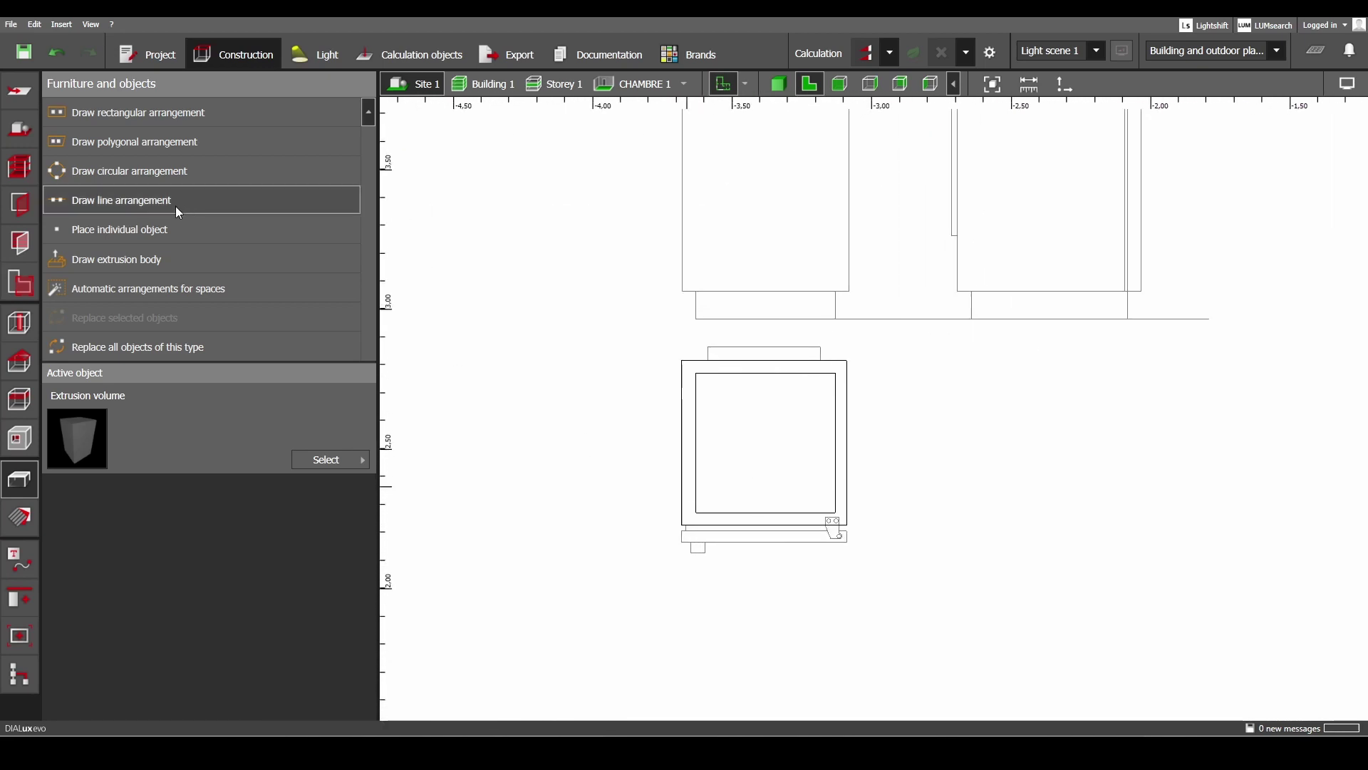
click(117, 259)
scroll(680, 534, up, 5)
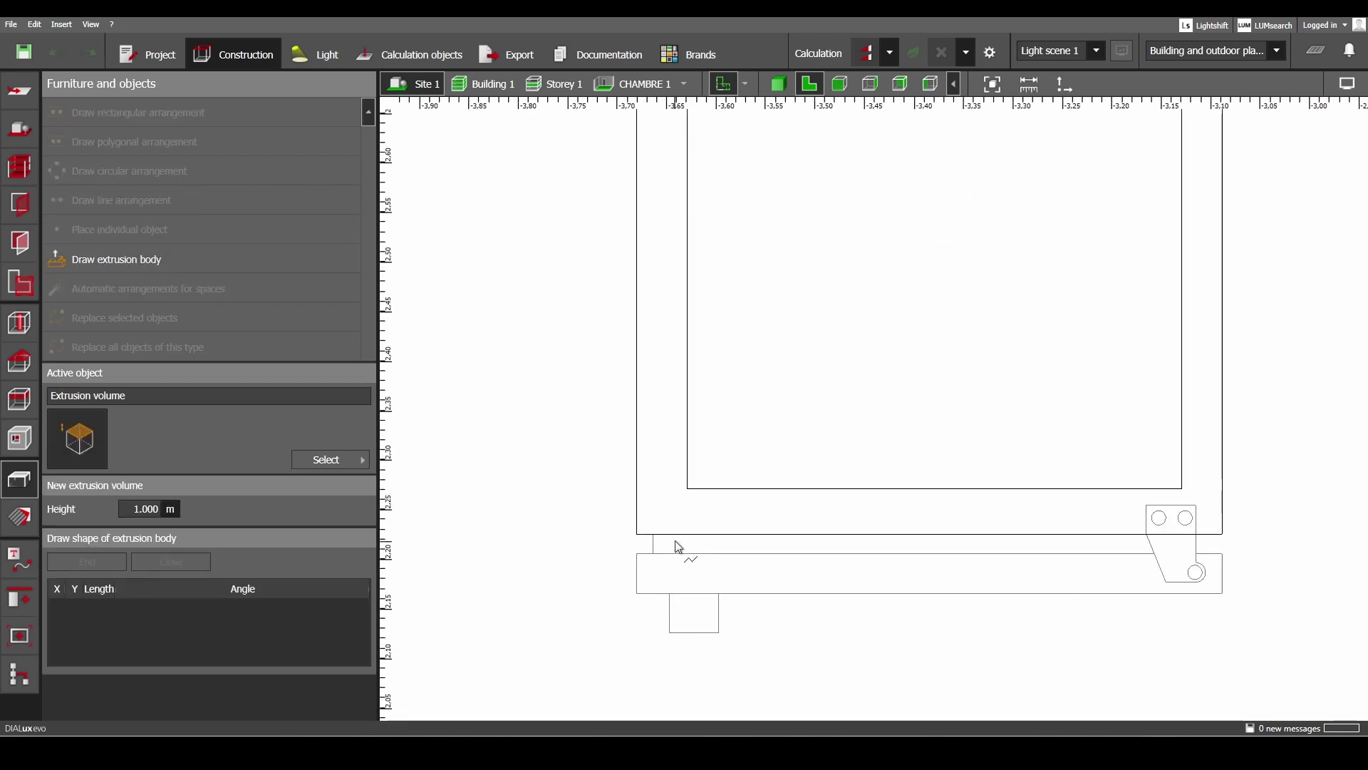
click(678, 545)
scroll(1203, 540, up, 3)
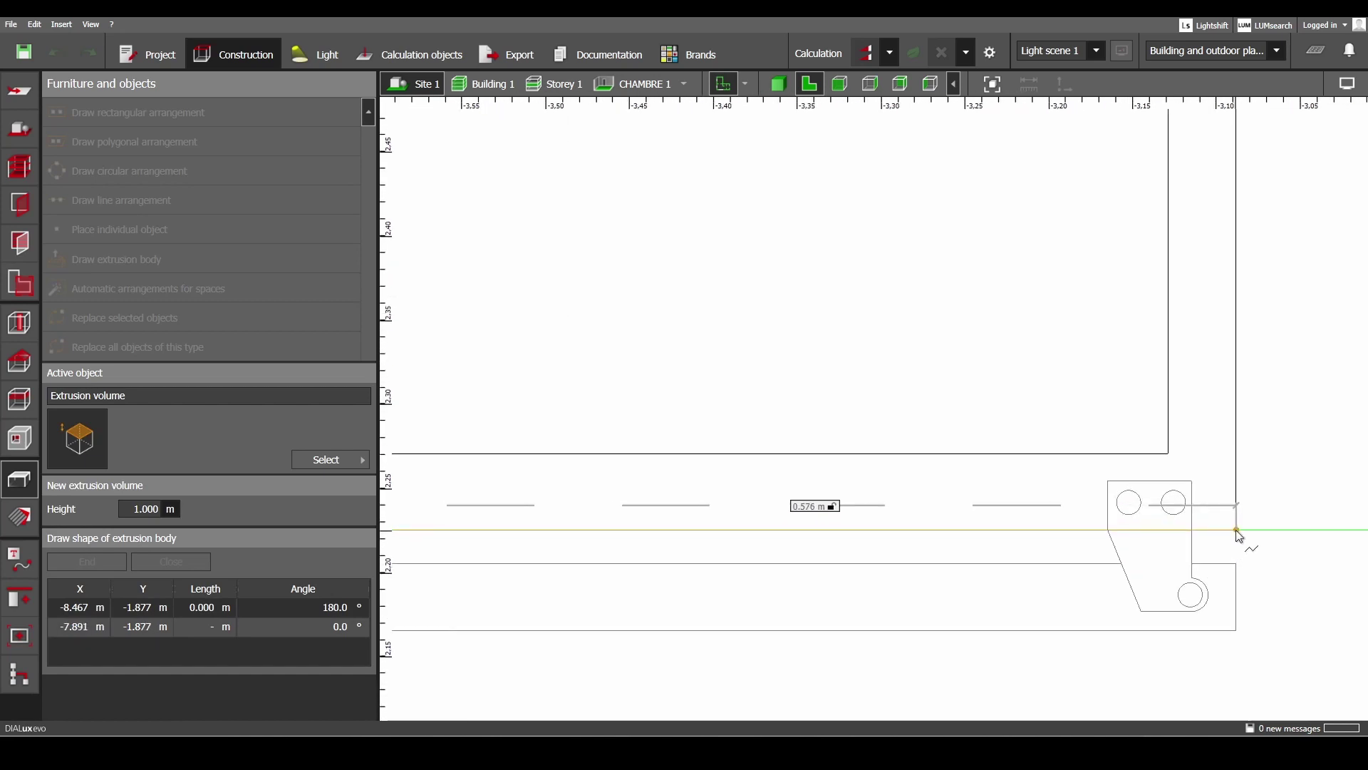
click(1237, 531)
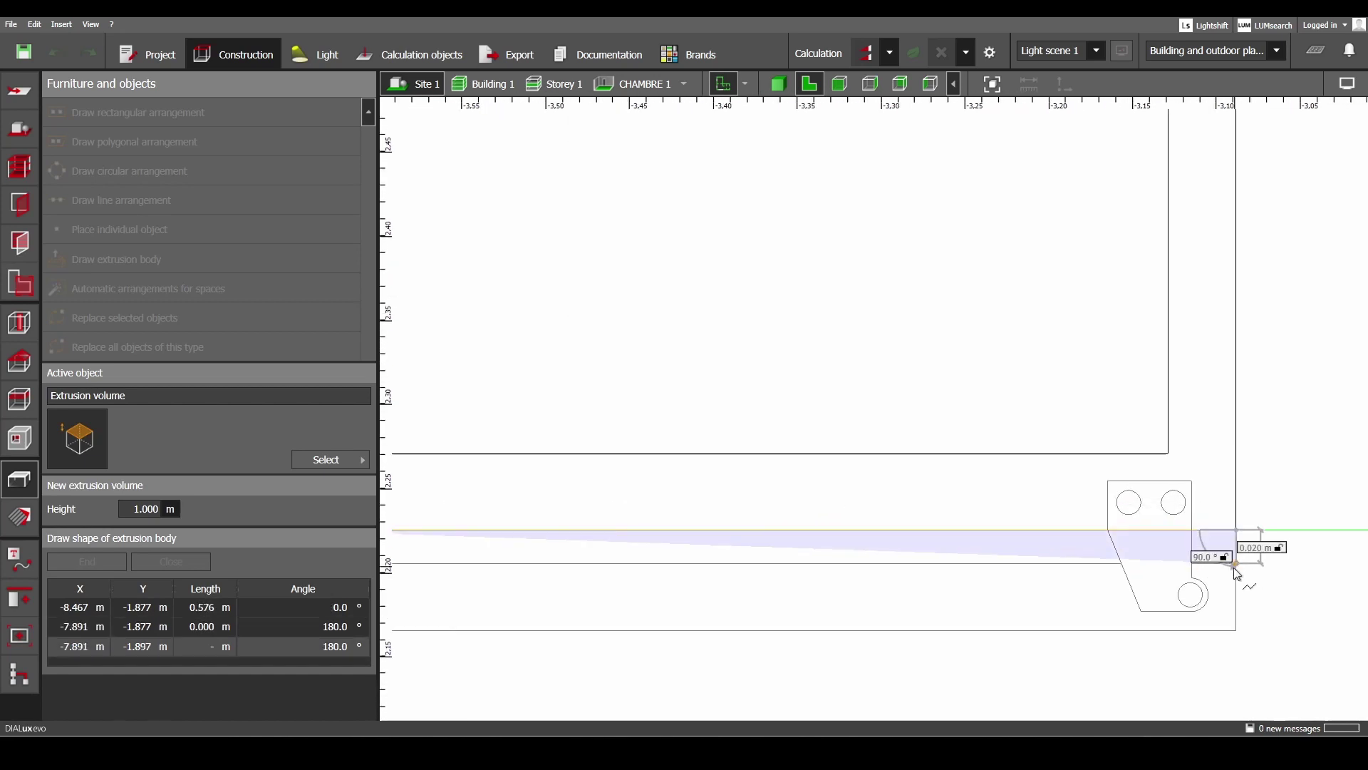
click(1238, 612)
scroll(1069, 608, down, 6)
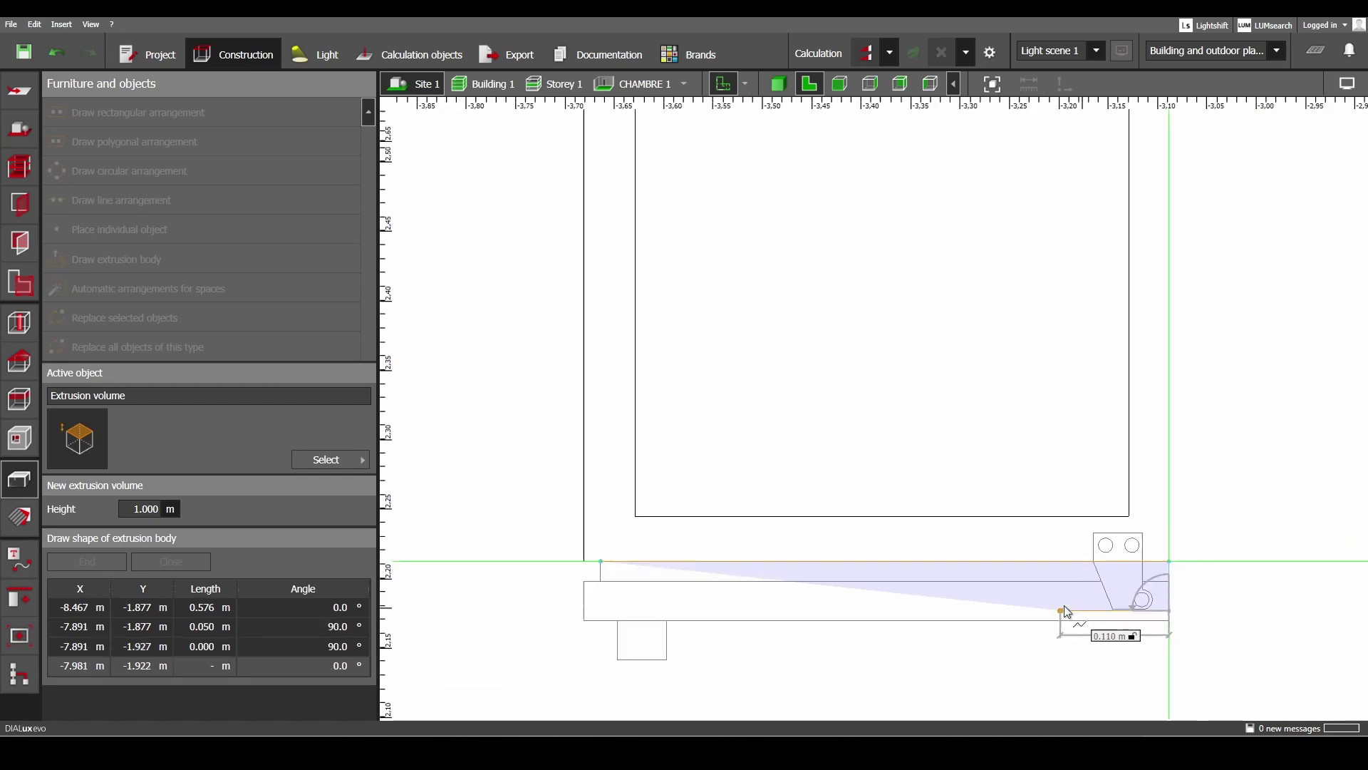
scroll(947, 562, up, 5)
scroll(939, 532, up, 5)
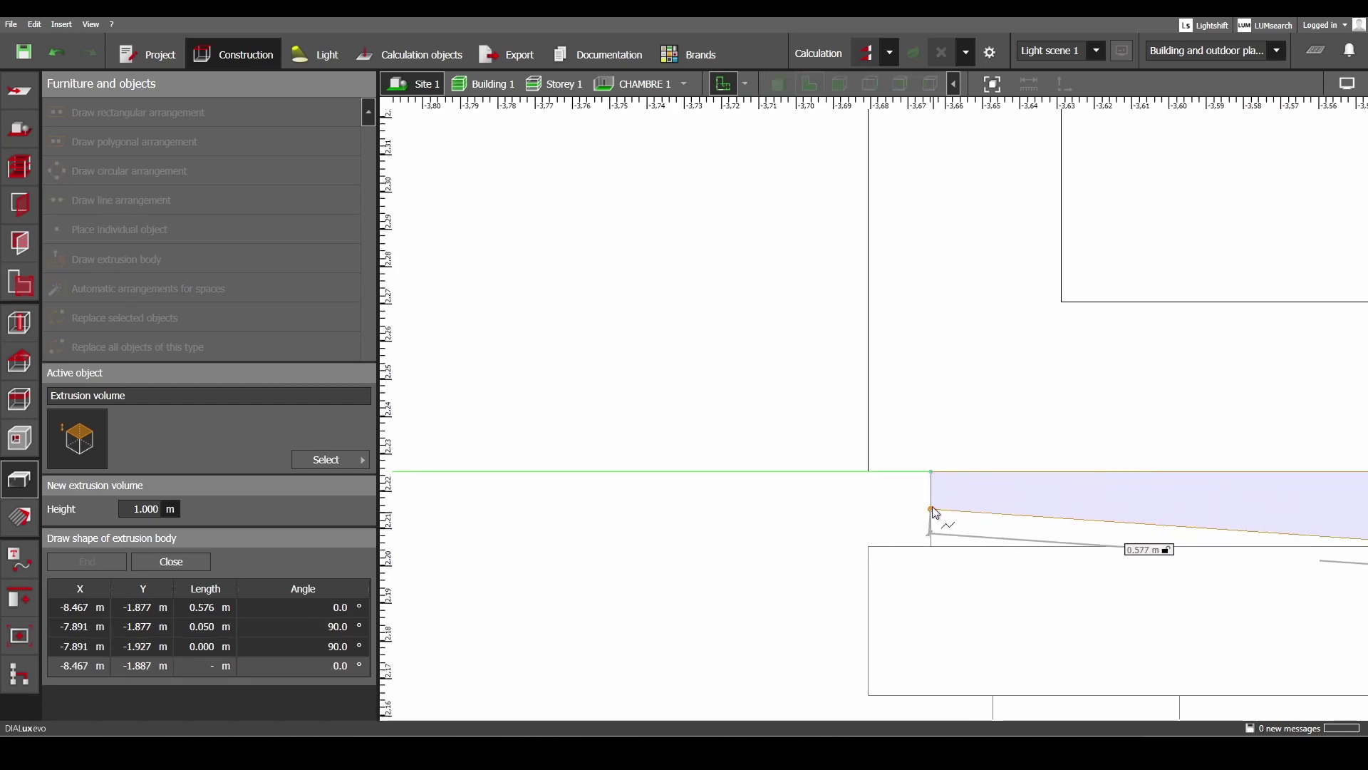
scroll(950, 588, down, 2)
middle_drag(951, 588, 817, 436)
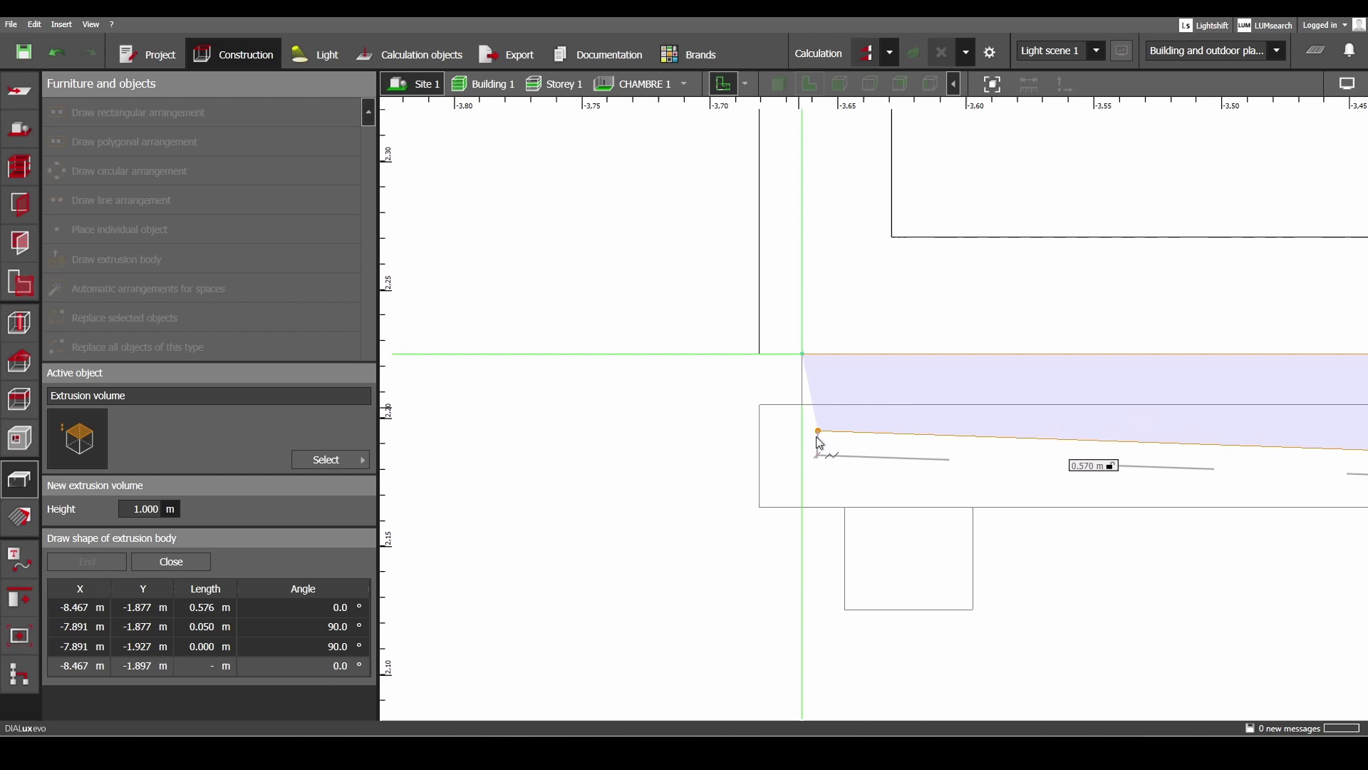
click(803, 484)
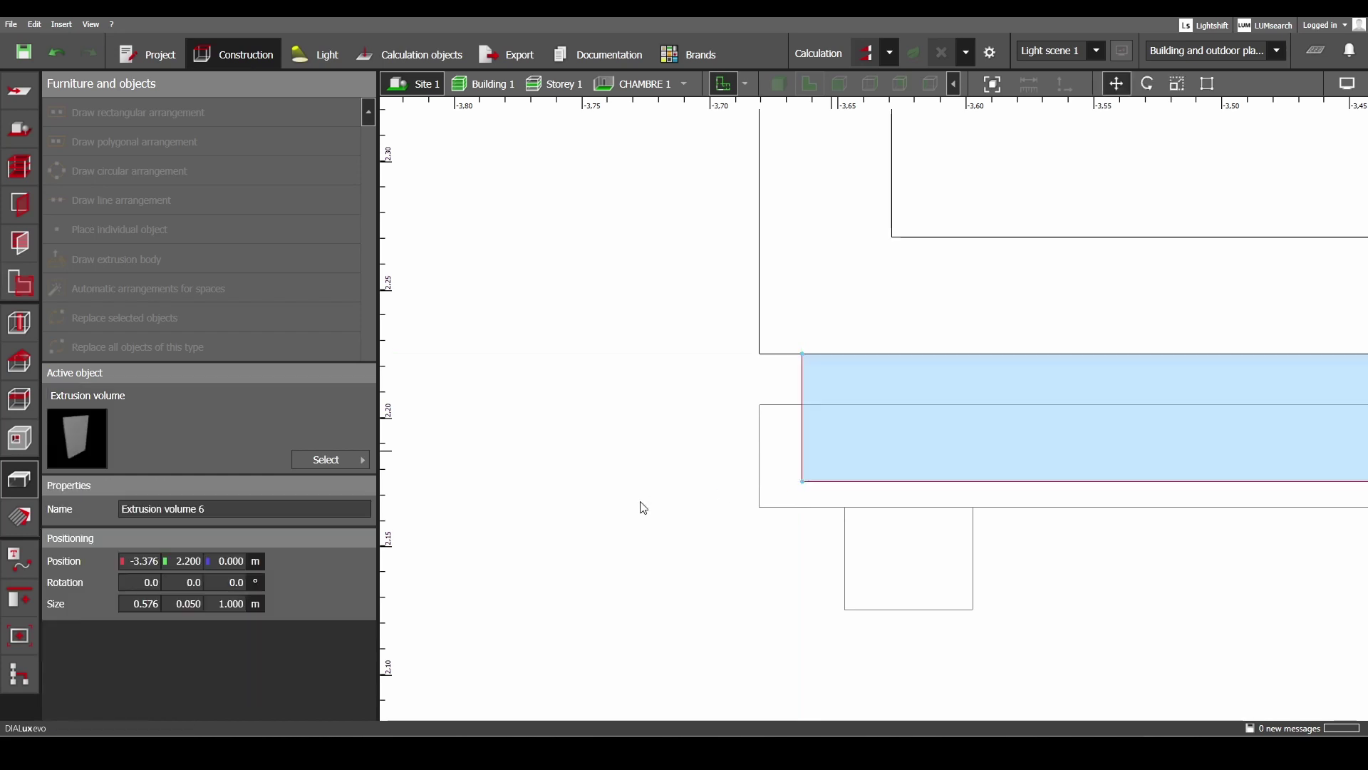
Raise the new seal extrusion to Z 0.100 m, set its height to 1.5 m, and inspect it on the cabinet in 3D.
scroll(638, 503, down, 10)
middle_drag(967, 324, 878, 423)
scroll(880, 423, down, 1)
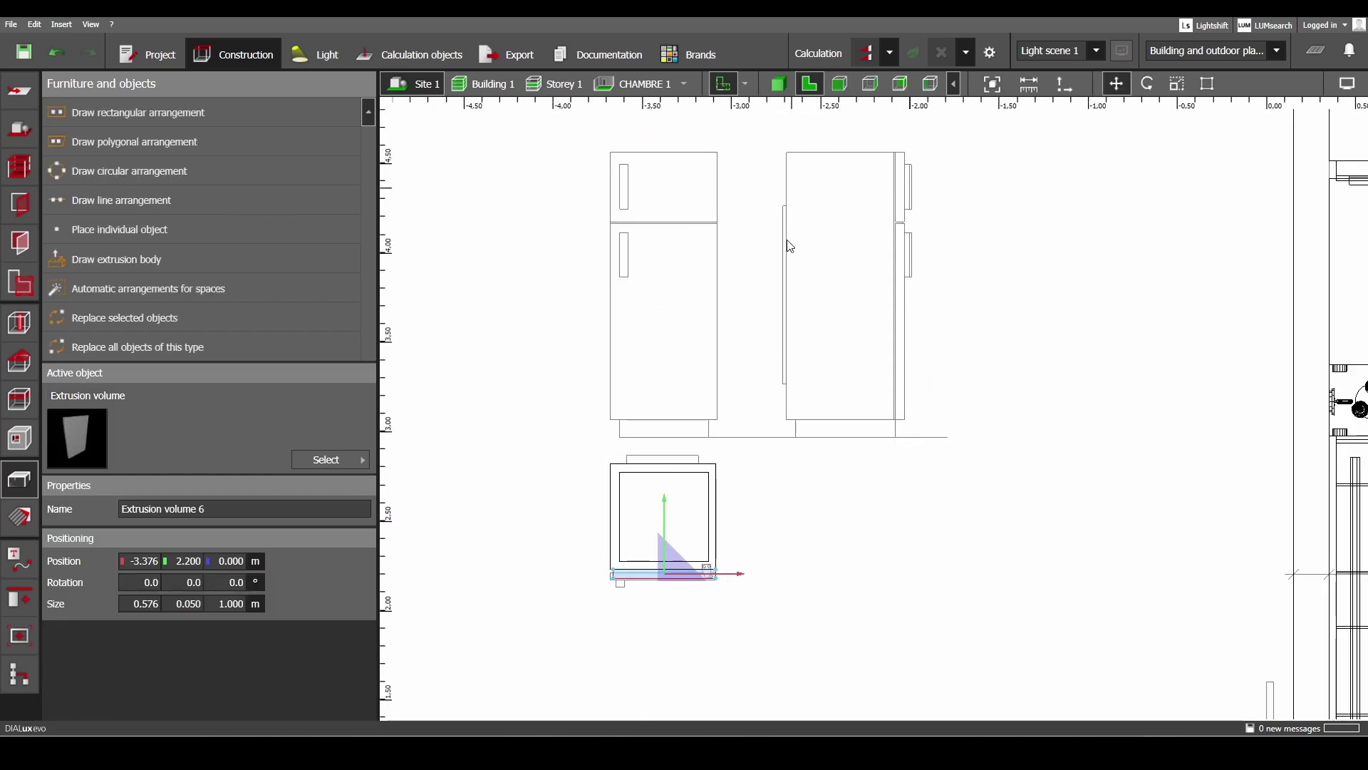
click(240, 561)
click(237, 607)
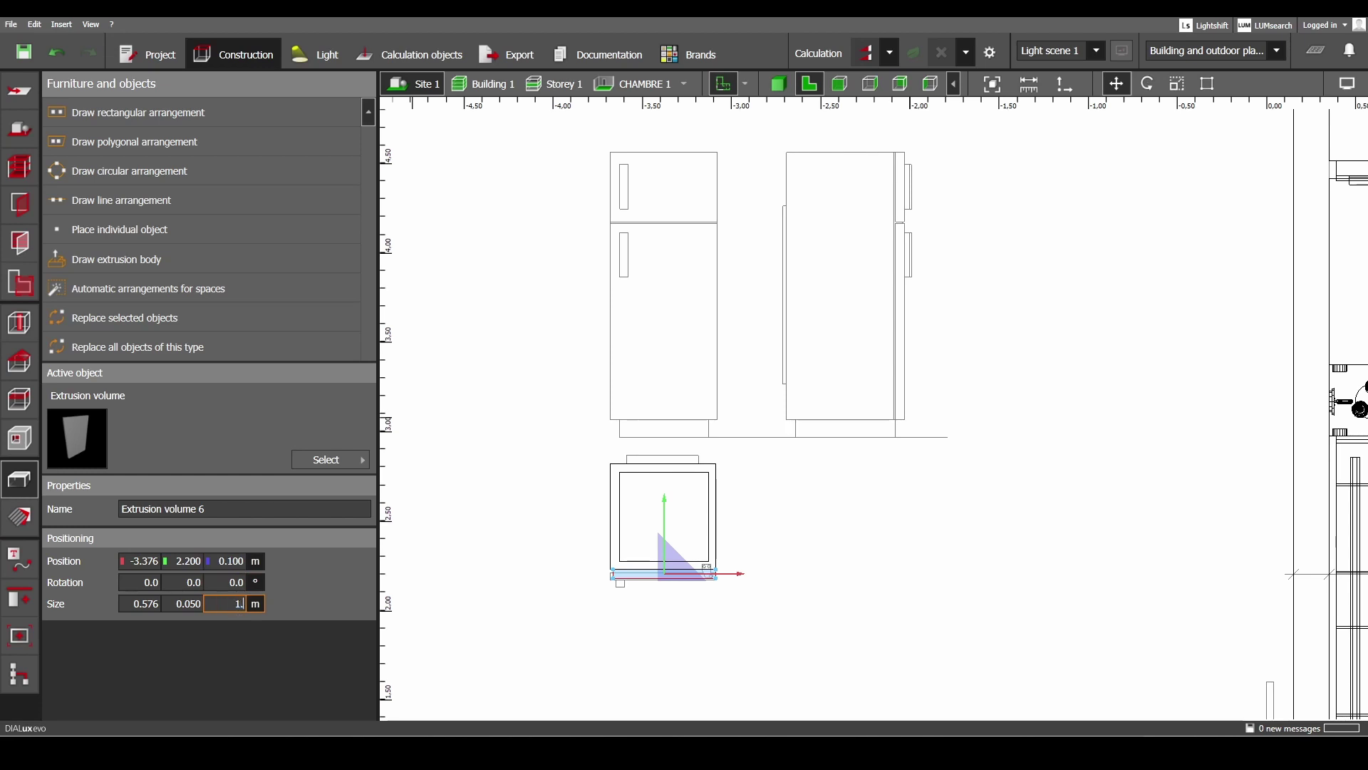
text(1.5)
click(781, 87)
scroll(780, 347, up, 2)
right_drag(780, 346, 907, 379)
middle_drag(861, 306, 827, 373)
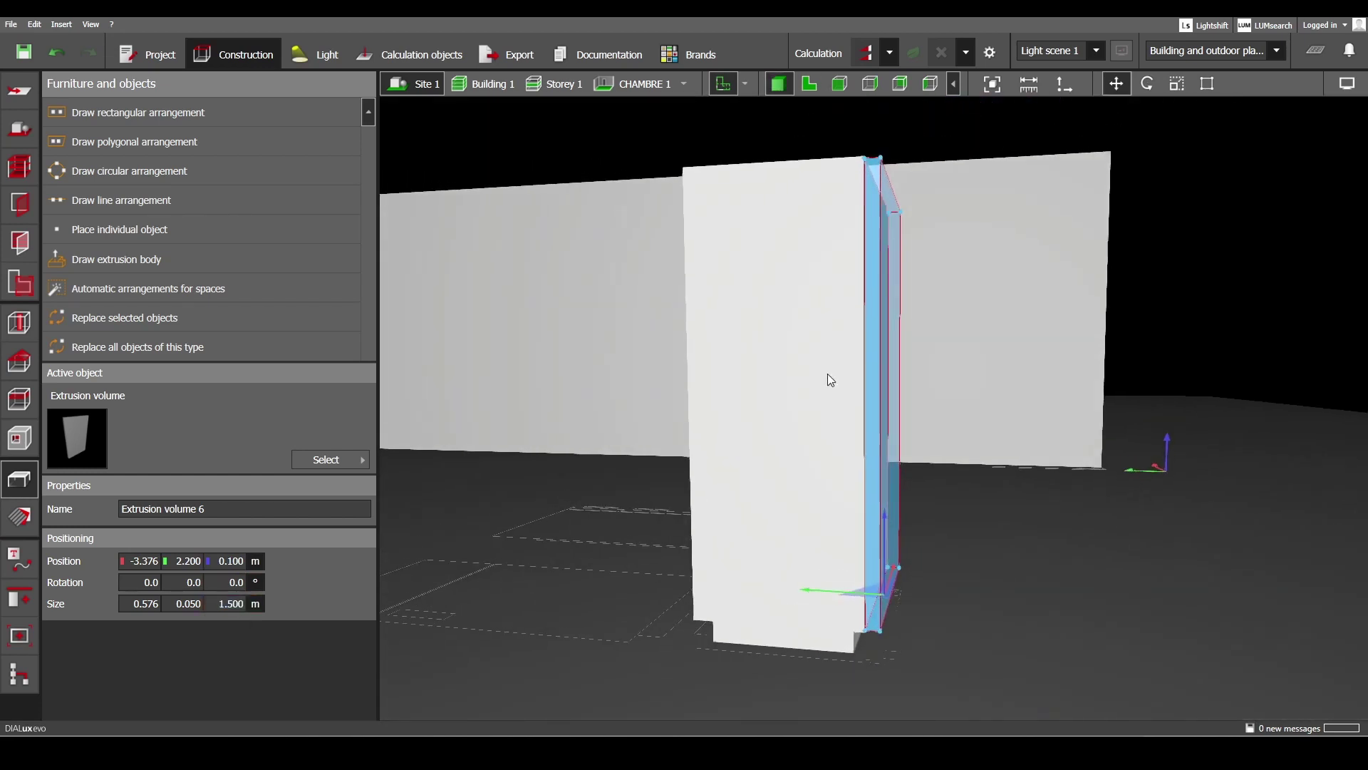
Duplicate the 0.050 m deep seal extrusion in the floor plan and decline saving the project.
click(810, 85)
scroll(819, 285, up, 10)
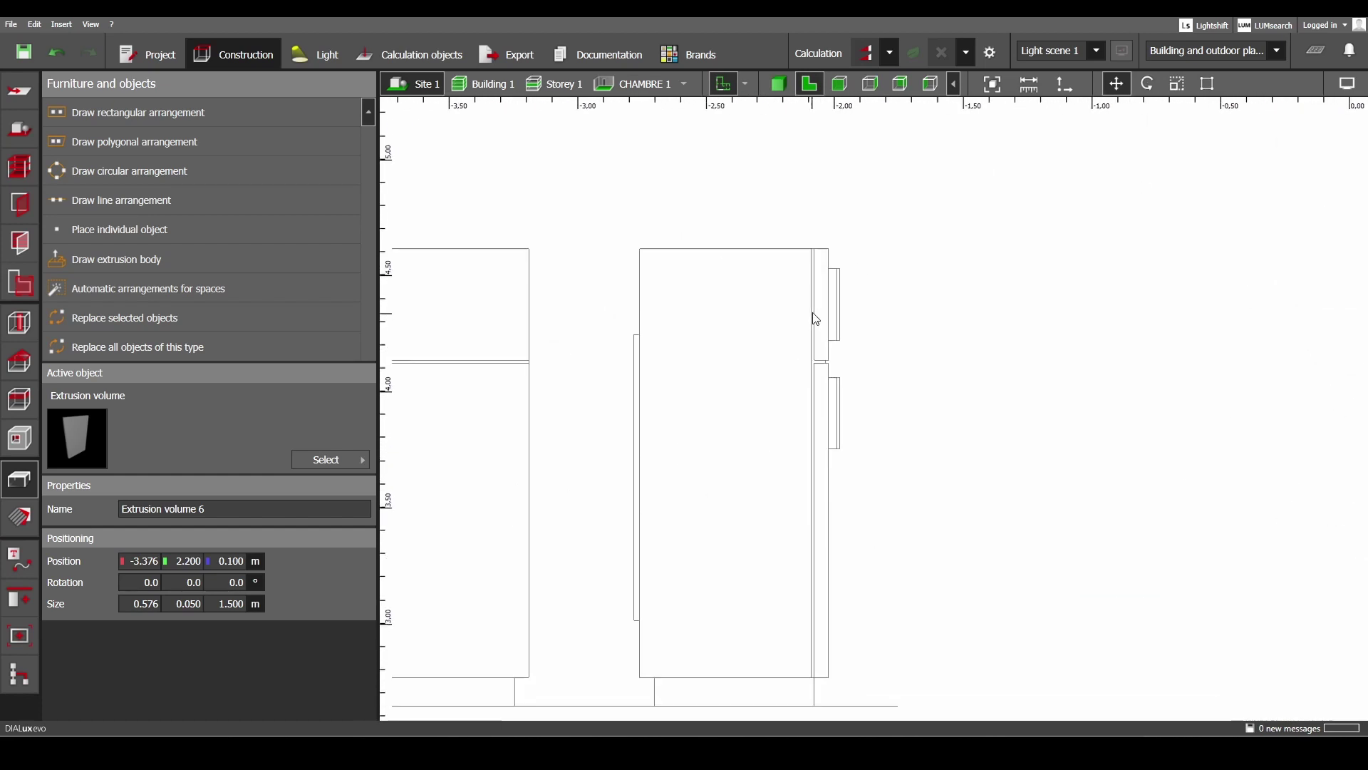
scroll(825, 385, down, 3)
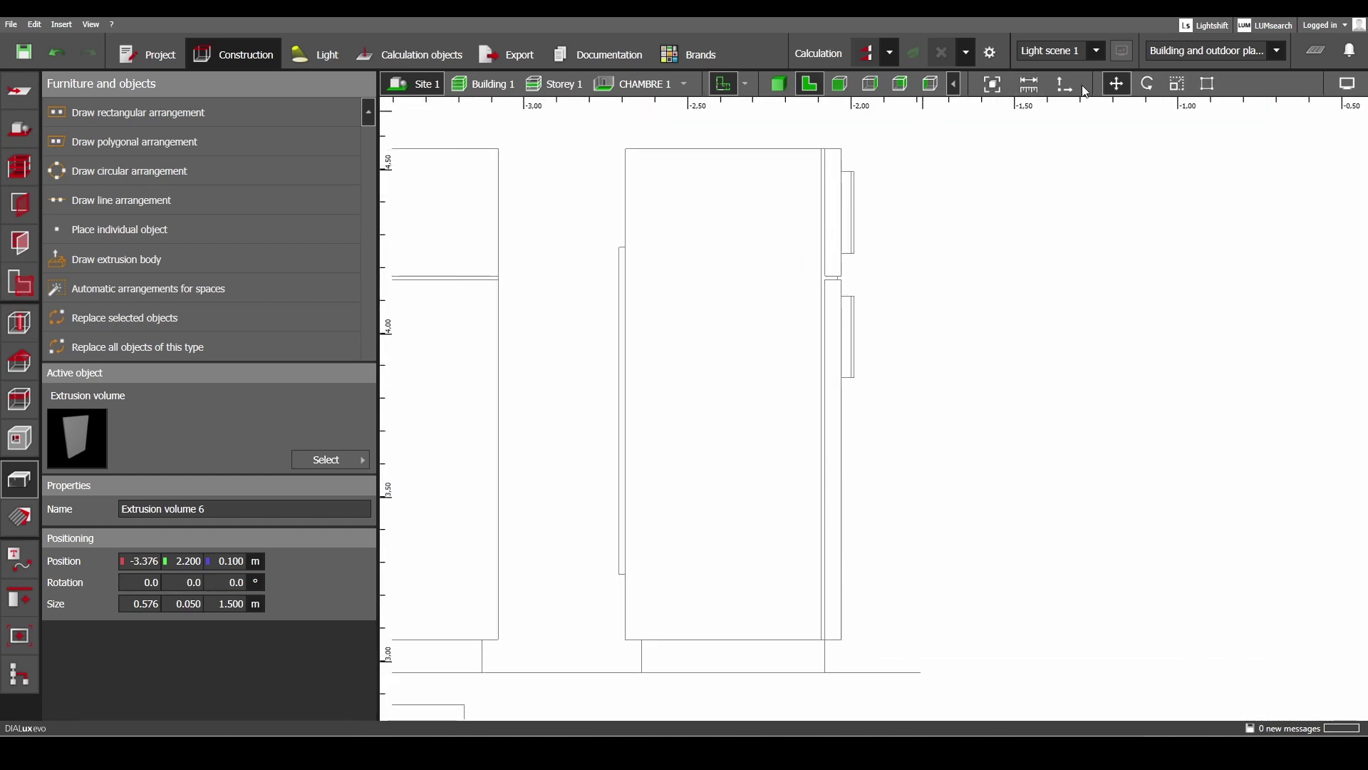
scroll(833, 303, down, 3)
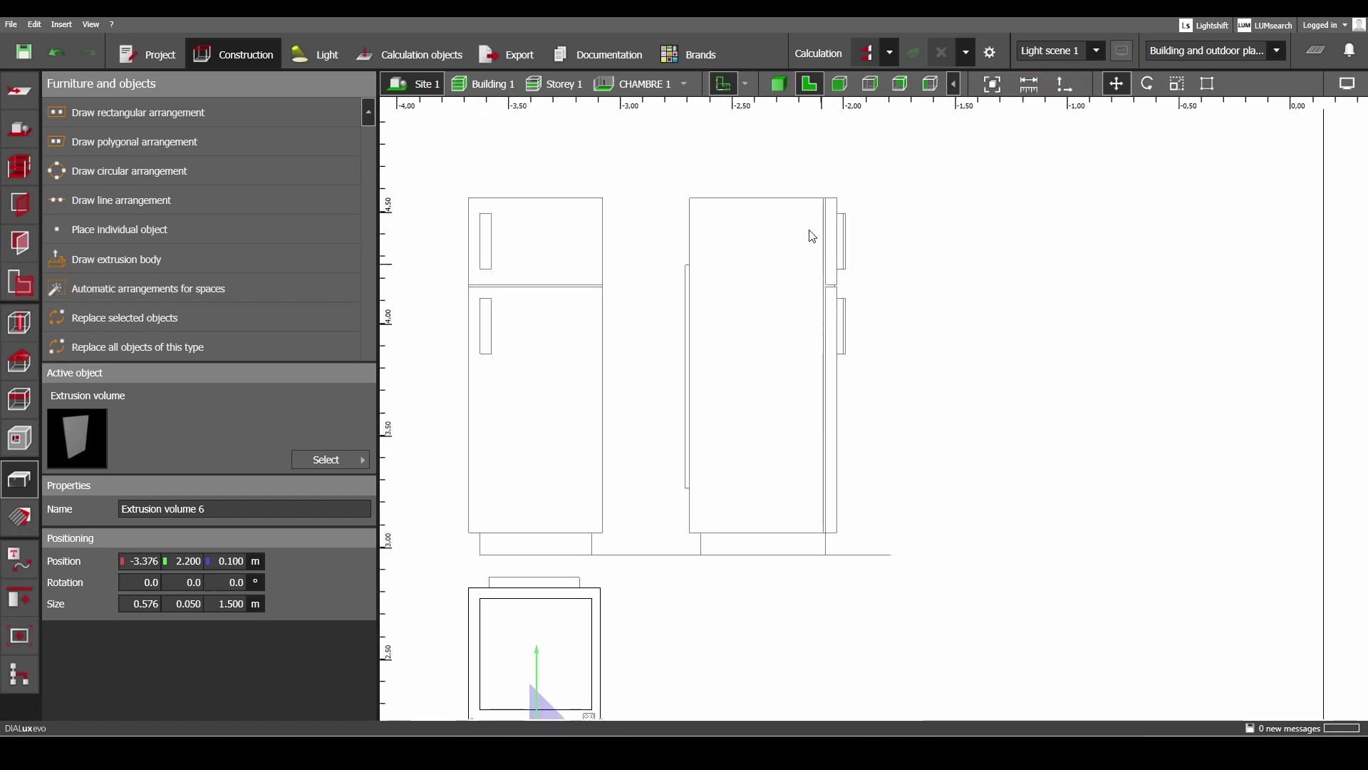
scroll(638, 438, up, 6)
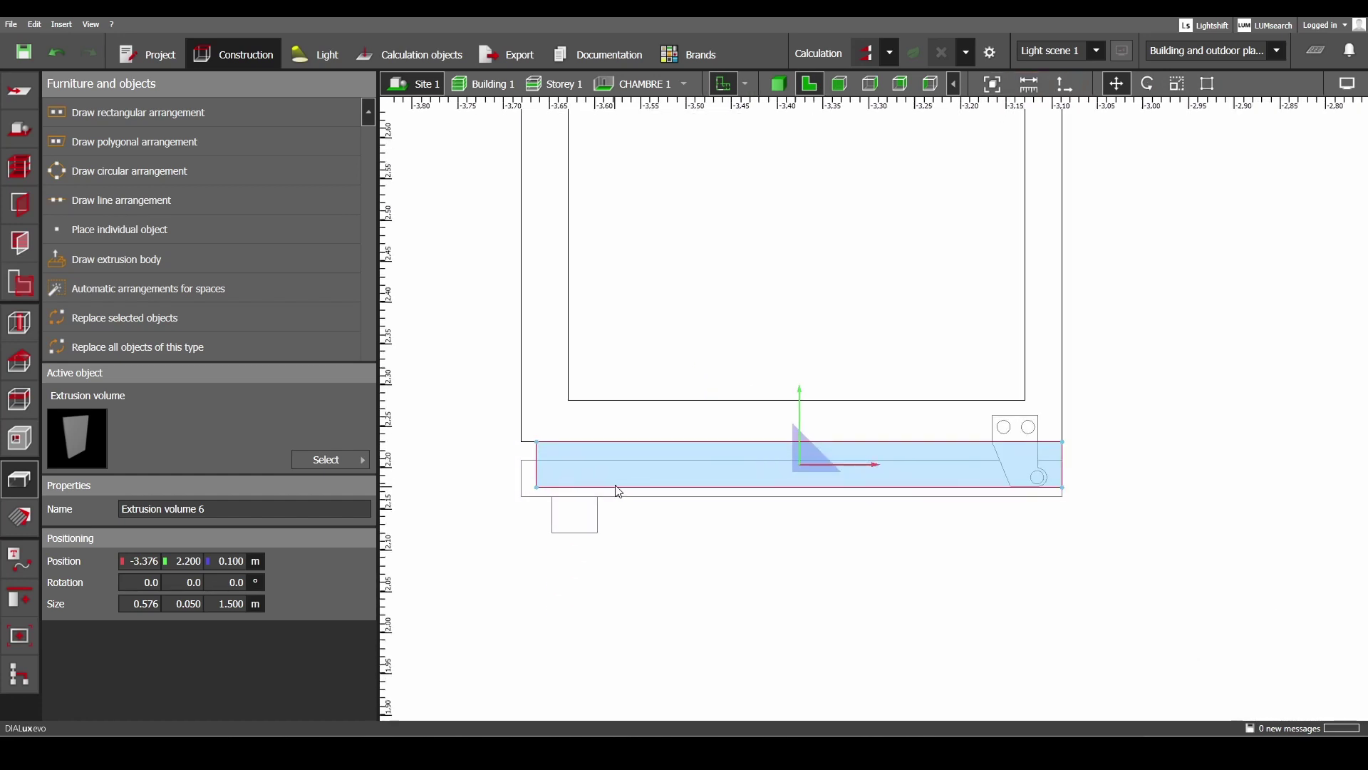
key(ctrl+v)
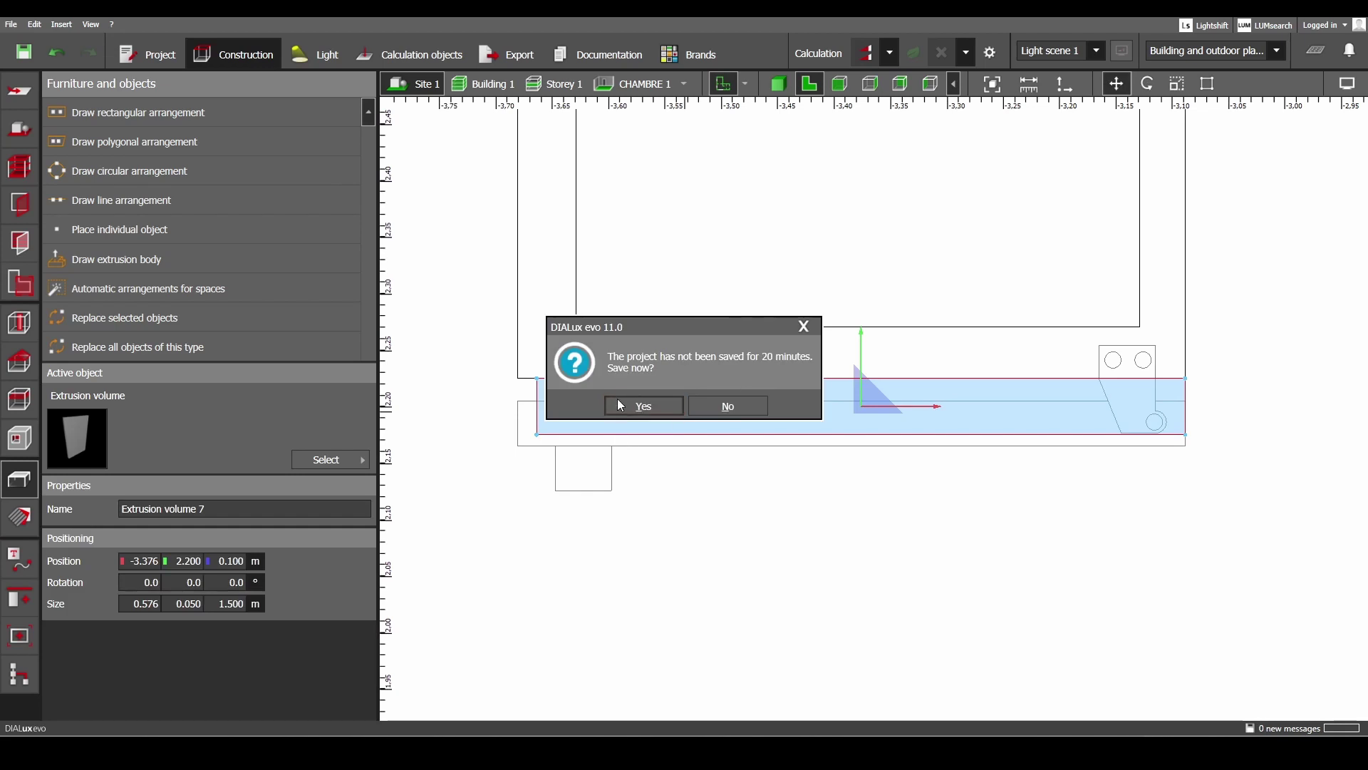
click(737, 408)
Move the copied extrusion so its back corner snaps to the door outline's back corner, on the handle side.
middle_drag(511, 477, 658, 436)
scroll(670, 390, up, 3)
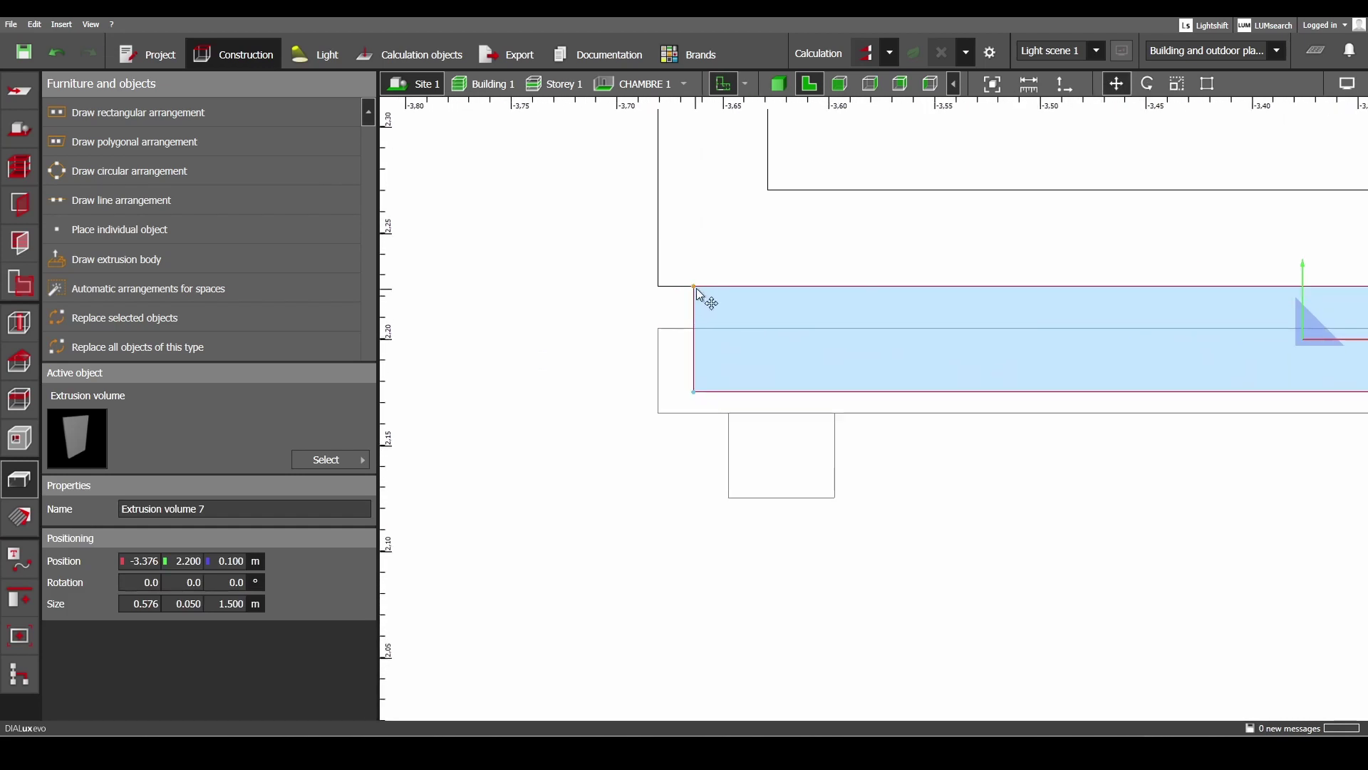
drag(704, 301, 660, 330)
Scale the copied extrusion to the door outline in the top view, 0.592 m wide and 0.040 m deep.
click(1176, 83)
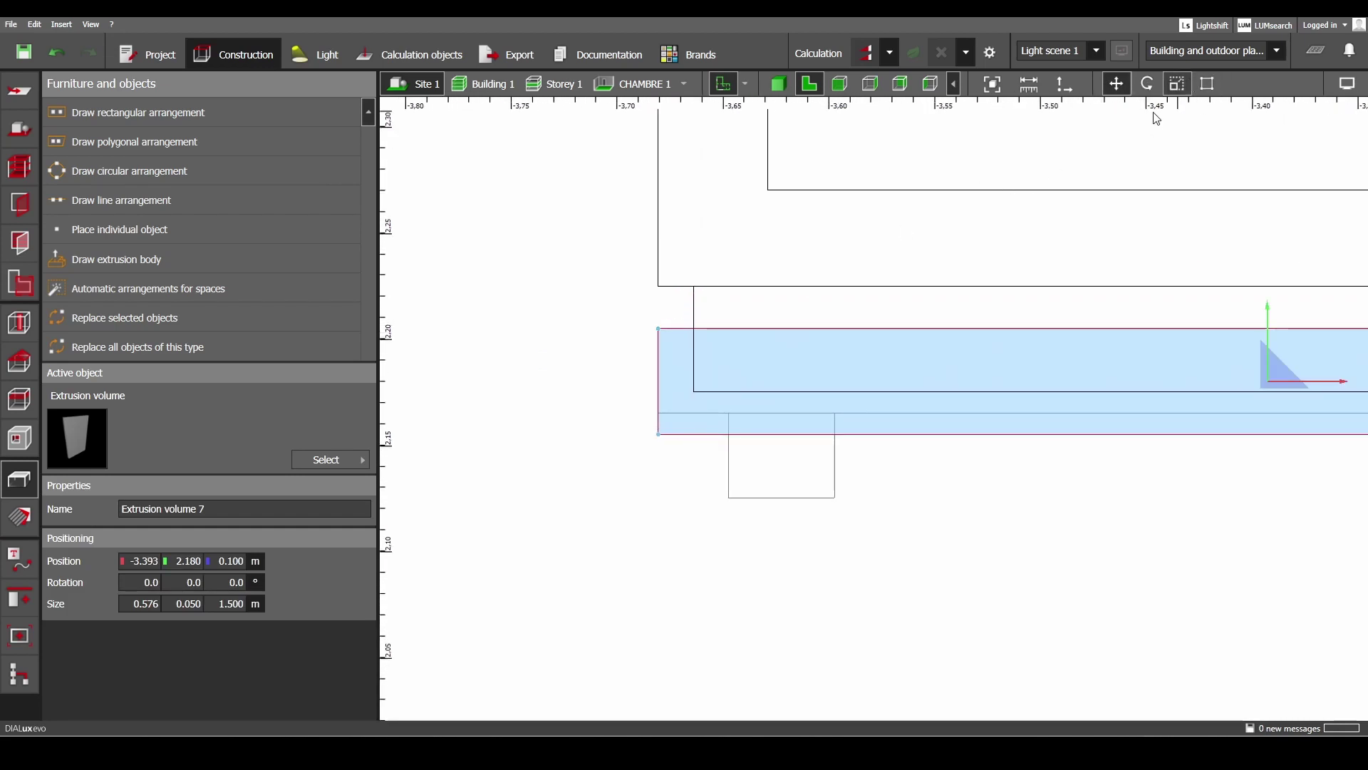
scroll(1023, 433, up, 1)
key(Escape)
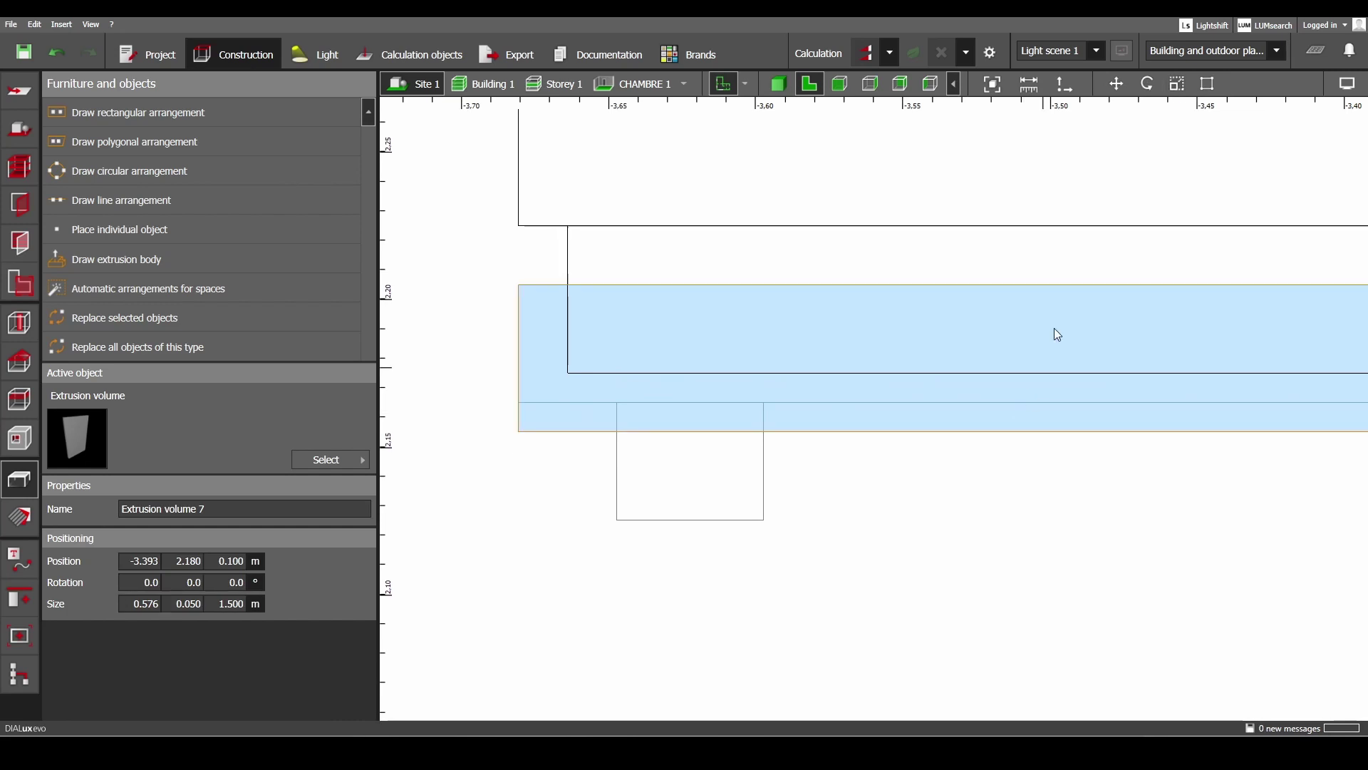
drag(1056, 431, 1056, 402)
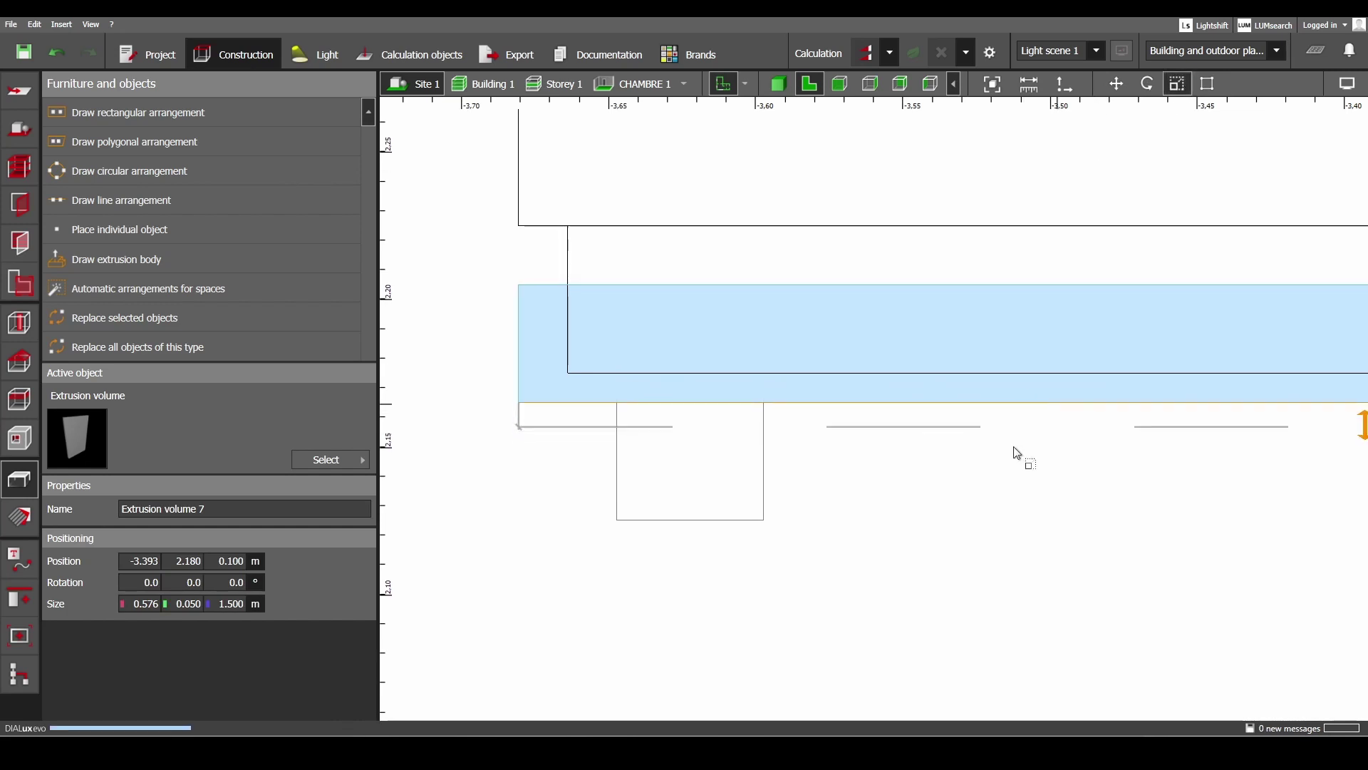
scroll(873, 528, down, 3)
middle_drag(1237, 494, 964, 469)
scroll(966, 476, up, 5)
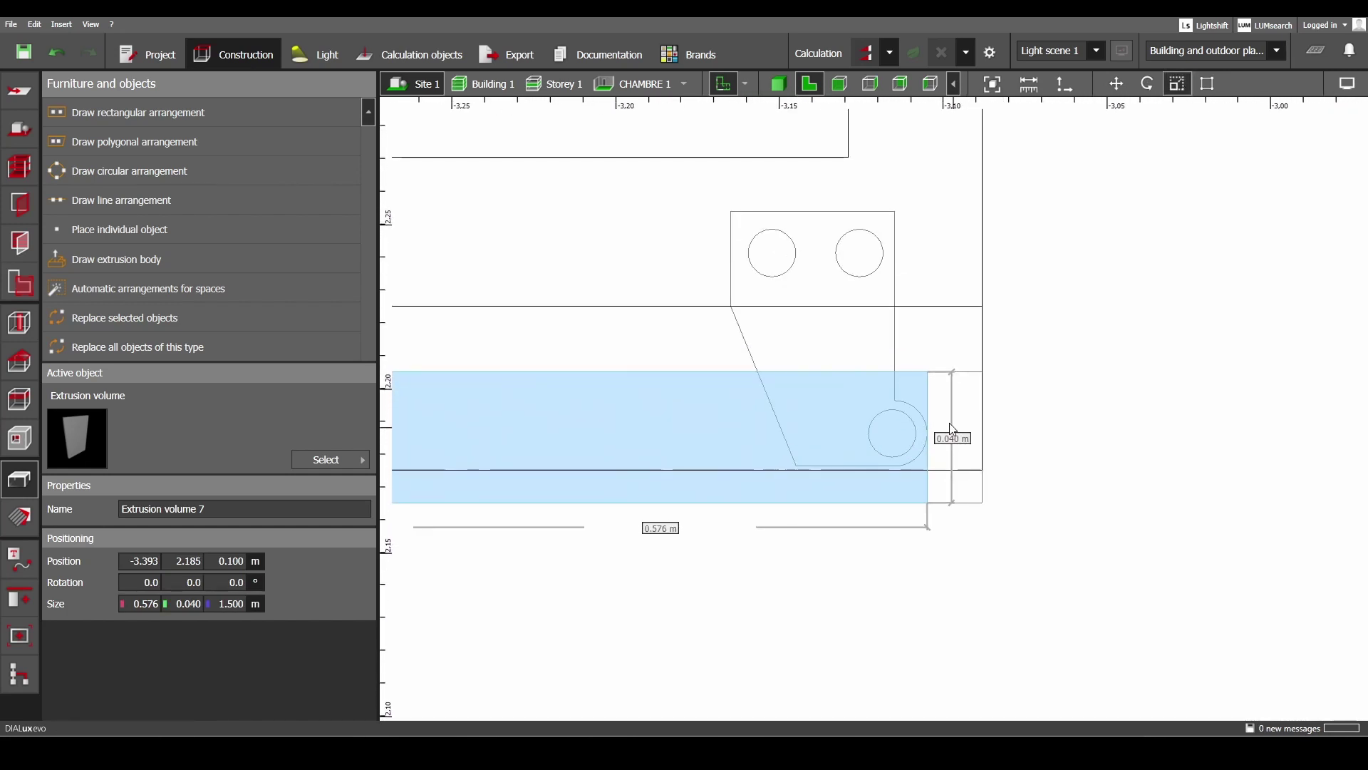
drag(962, 443, 981, 445)
scroll(961, 553, down, 6)
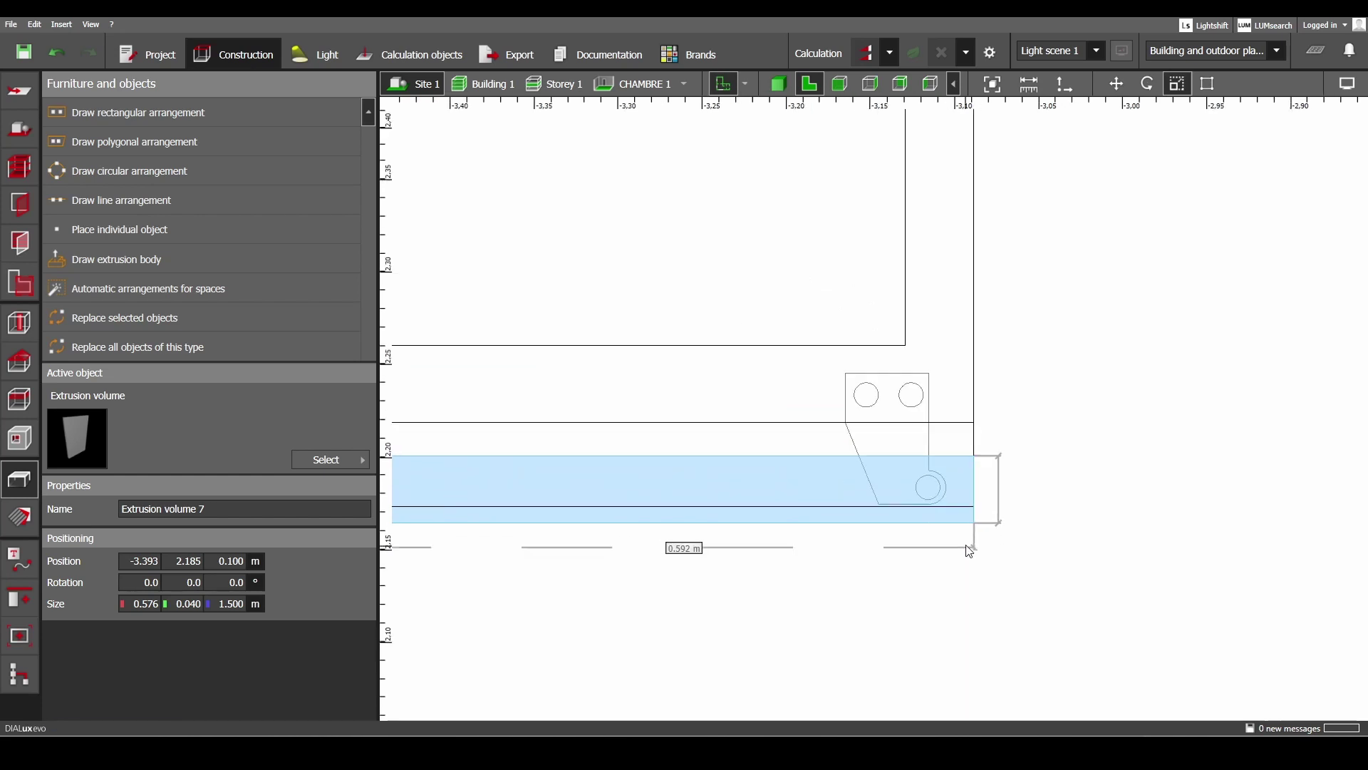
Measure the lower door's height along its front edge in the side elevation, from its bottom corner to its top corner.
scroll(948, 543, down, 2)
scroll(866, 319, down, 3)
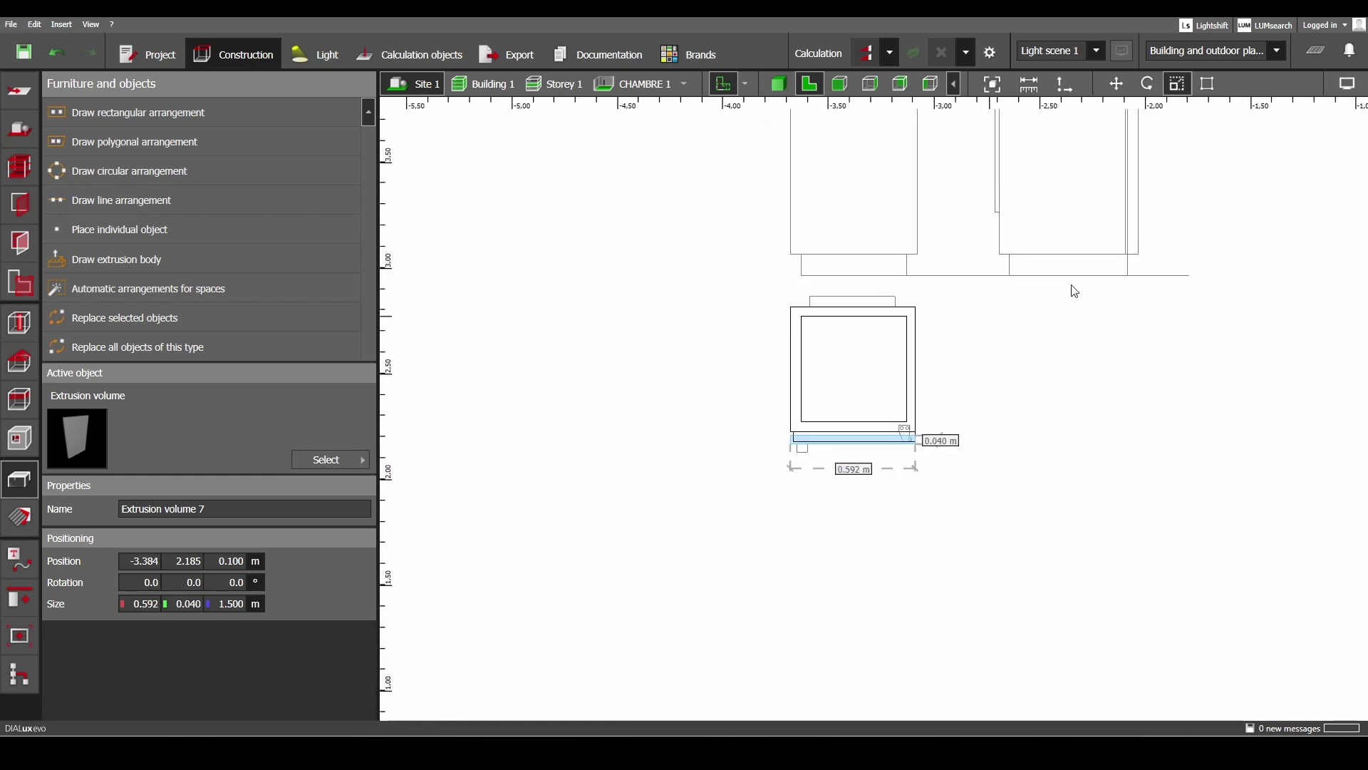
middle_drag(1071, 287, 848, 436)
scroll(858, 427, down, 2)
scroll(906, 396, up, 1)
scroll(910, 401, up, 1)
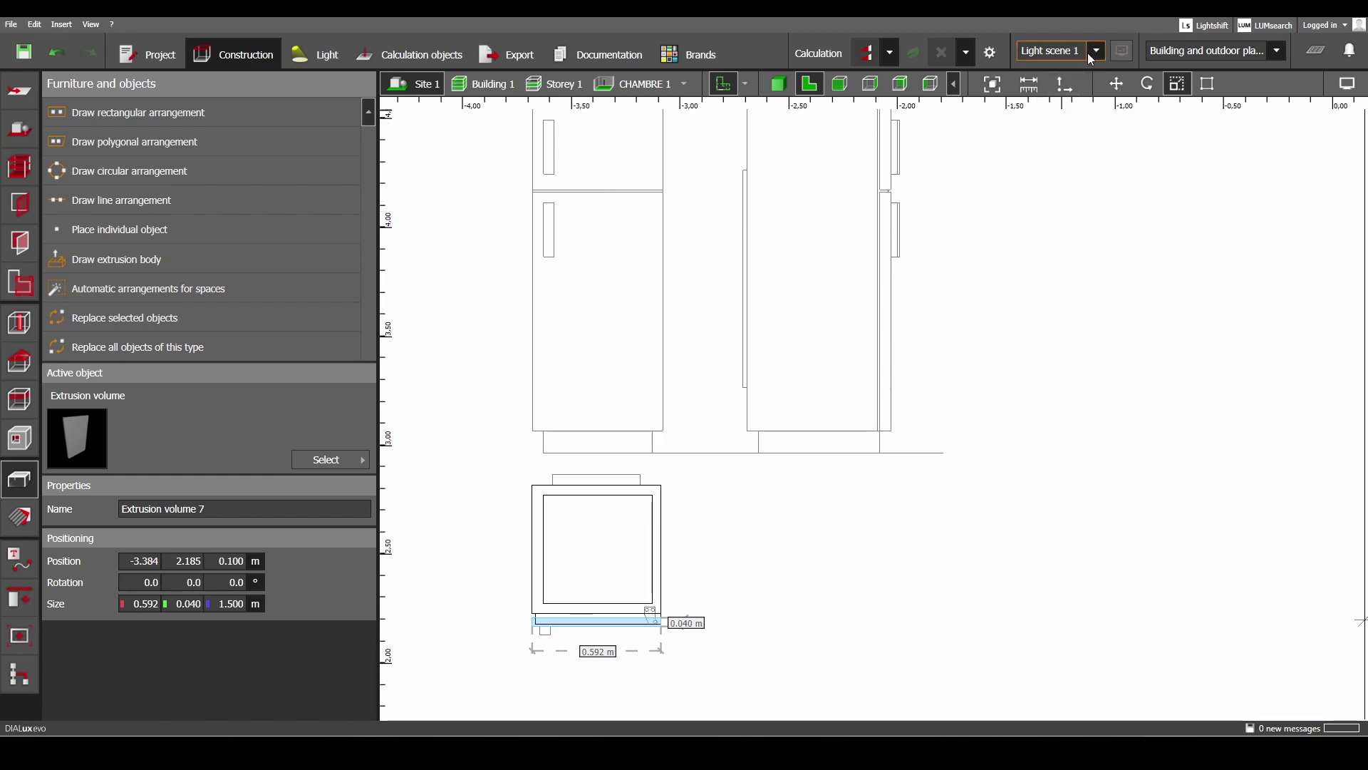
click(1026, 86)
scroll(898, 426, up, 2)
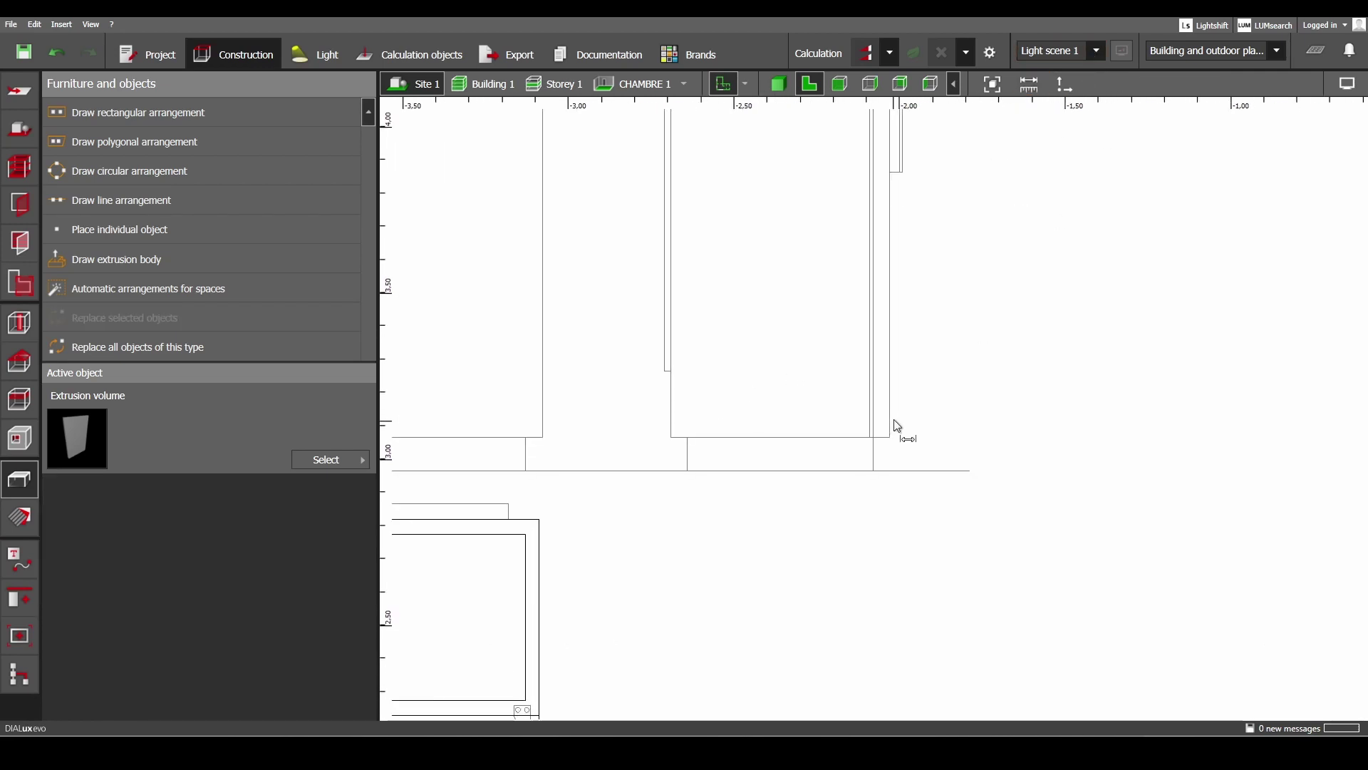
click(889, 437)
scroll(889, 437, down, 2)
middle_drag(910, 223, 882, 319)
scroll(866, 296, up, 3)
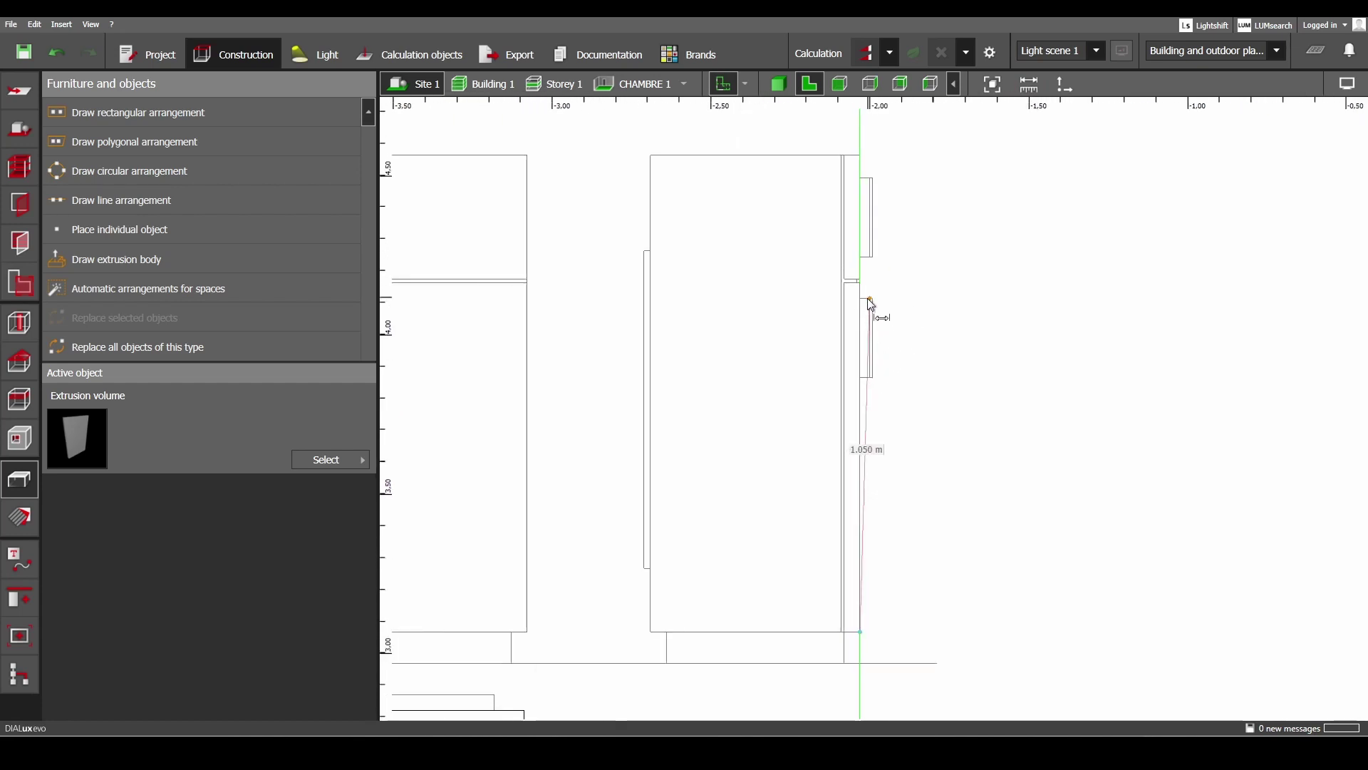
scroll(861, 285, up, 2)
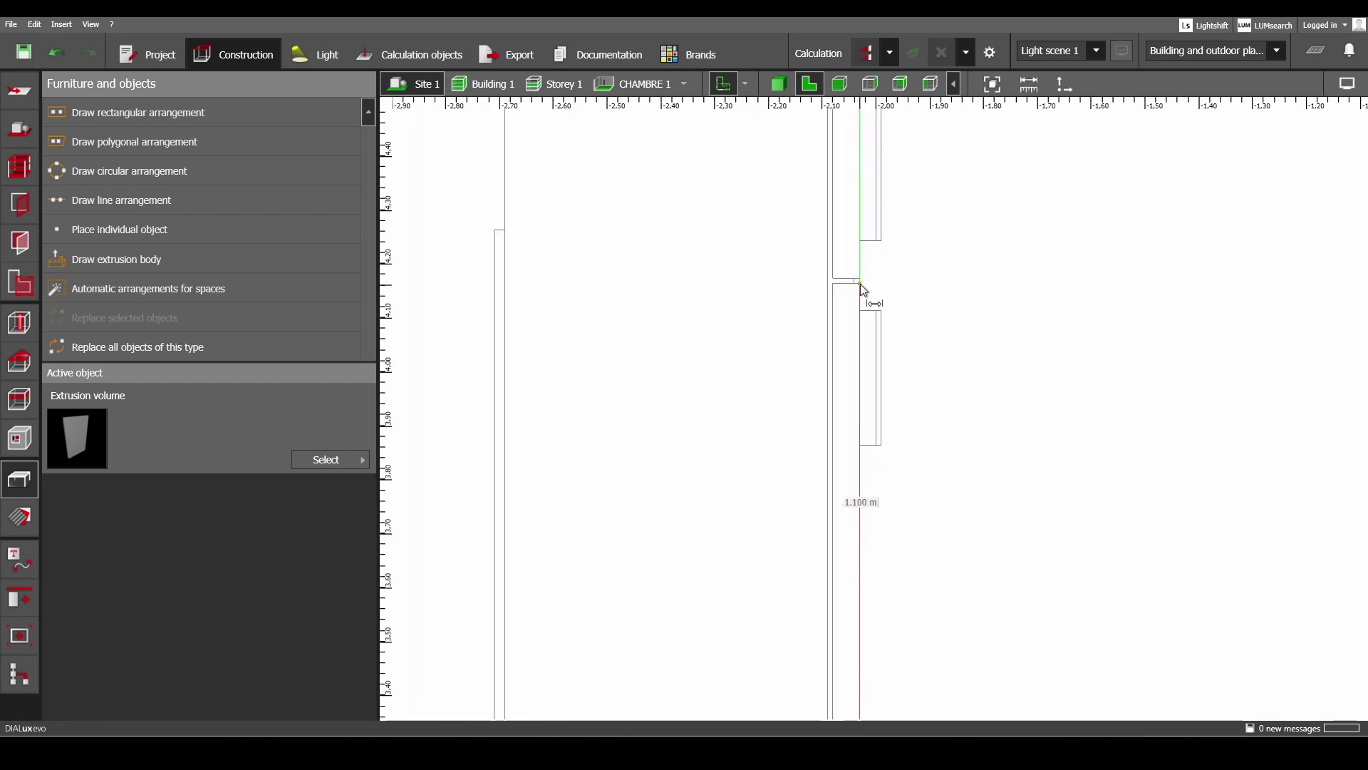
scroll(861, 284, down, 4)
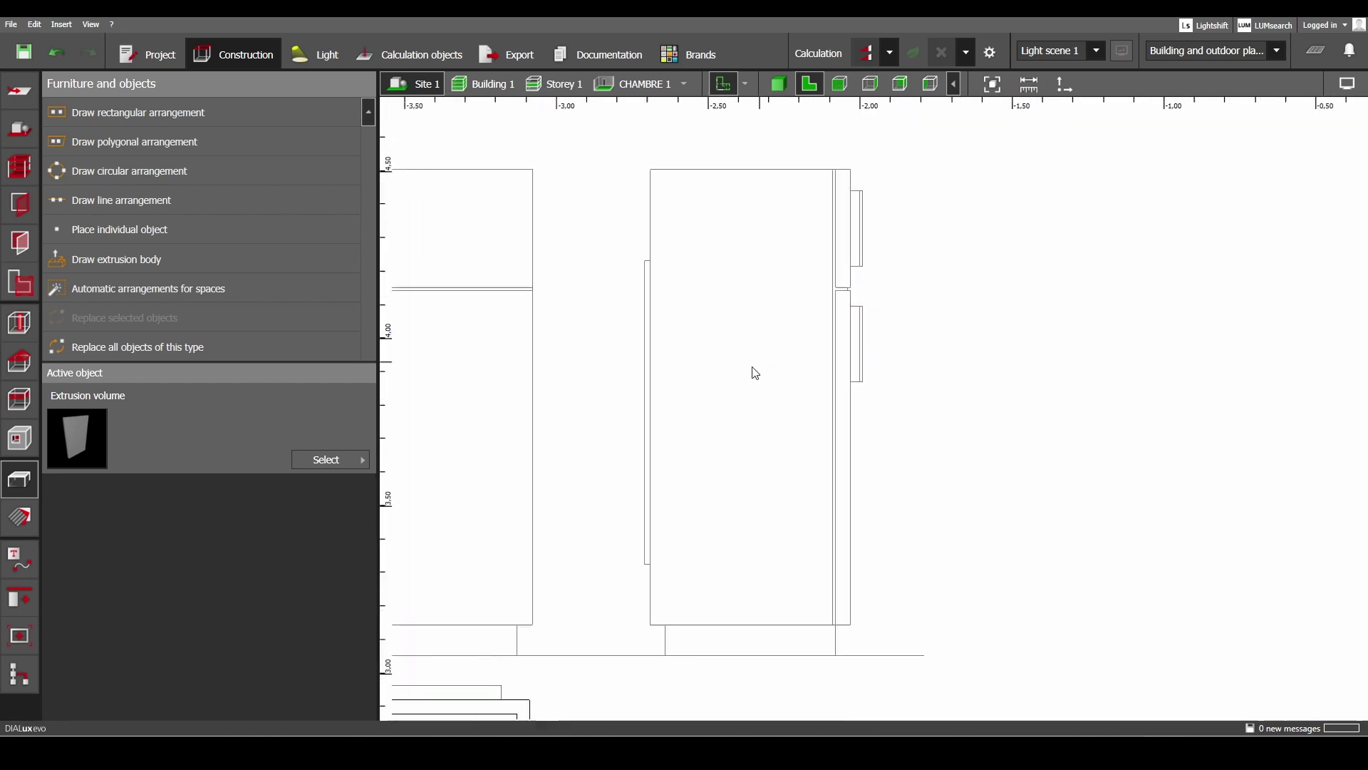
Select the door extrusion in 3D and set its height to 1.1 m.
scroll(908, 226, down, 1)
click(778, 83)
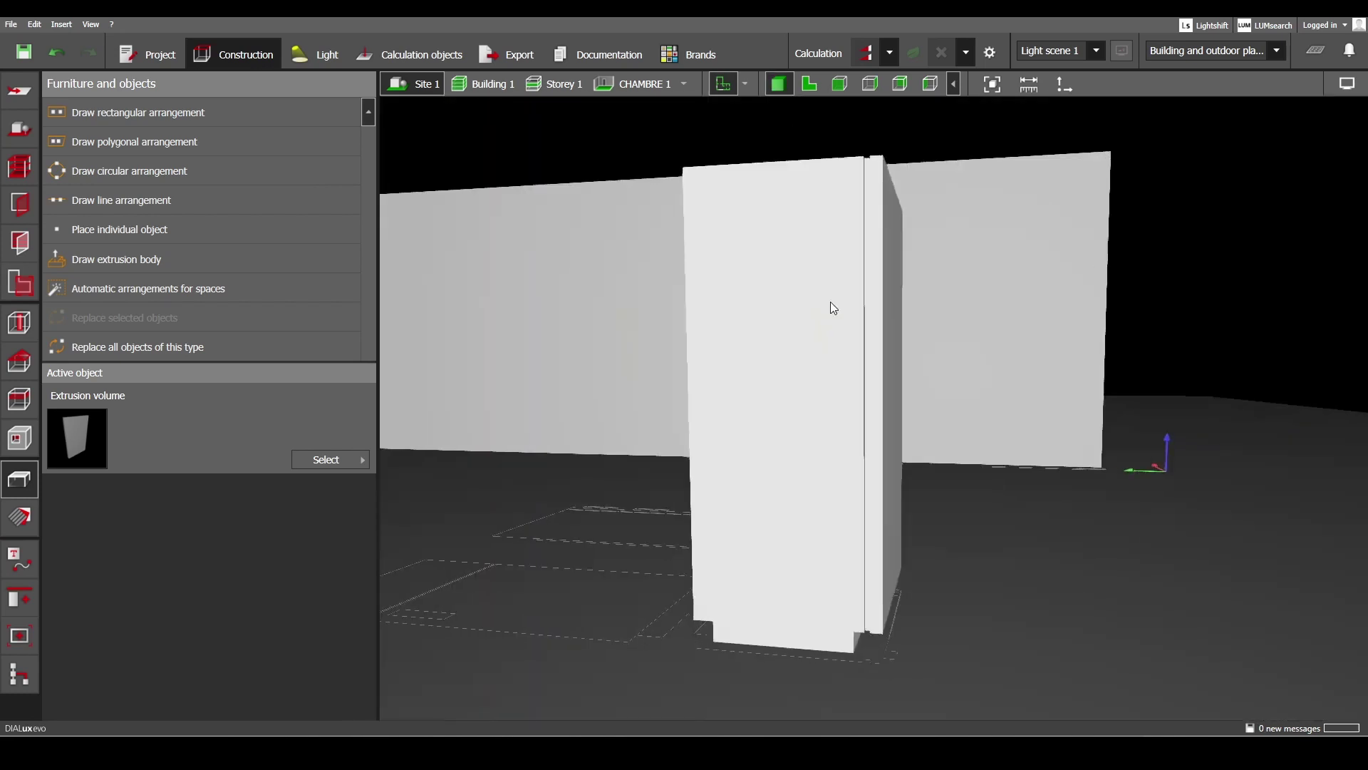
click(903, 494)
scroll(991, 545, up, 2)
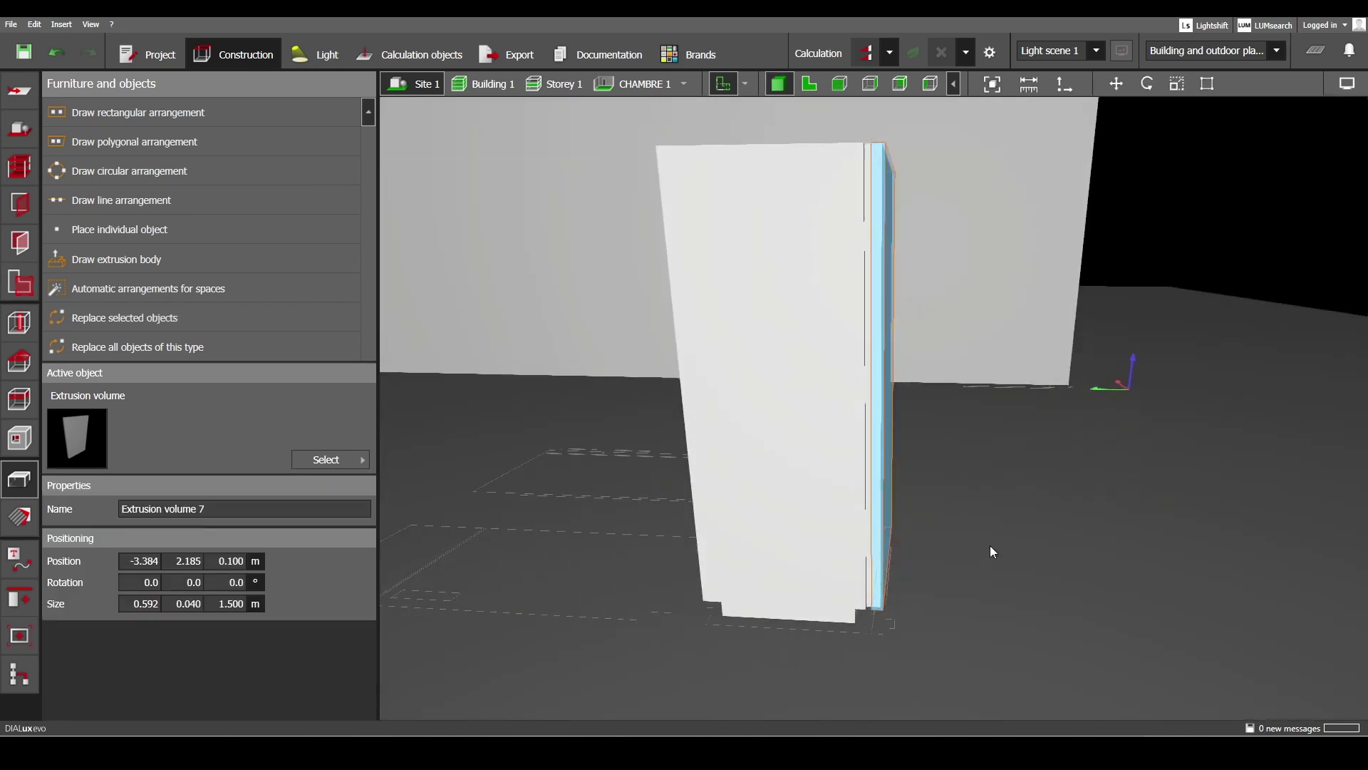
text(1.1)
key(Return)
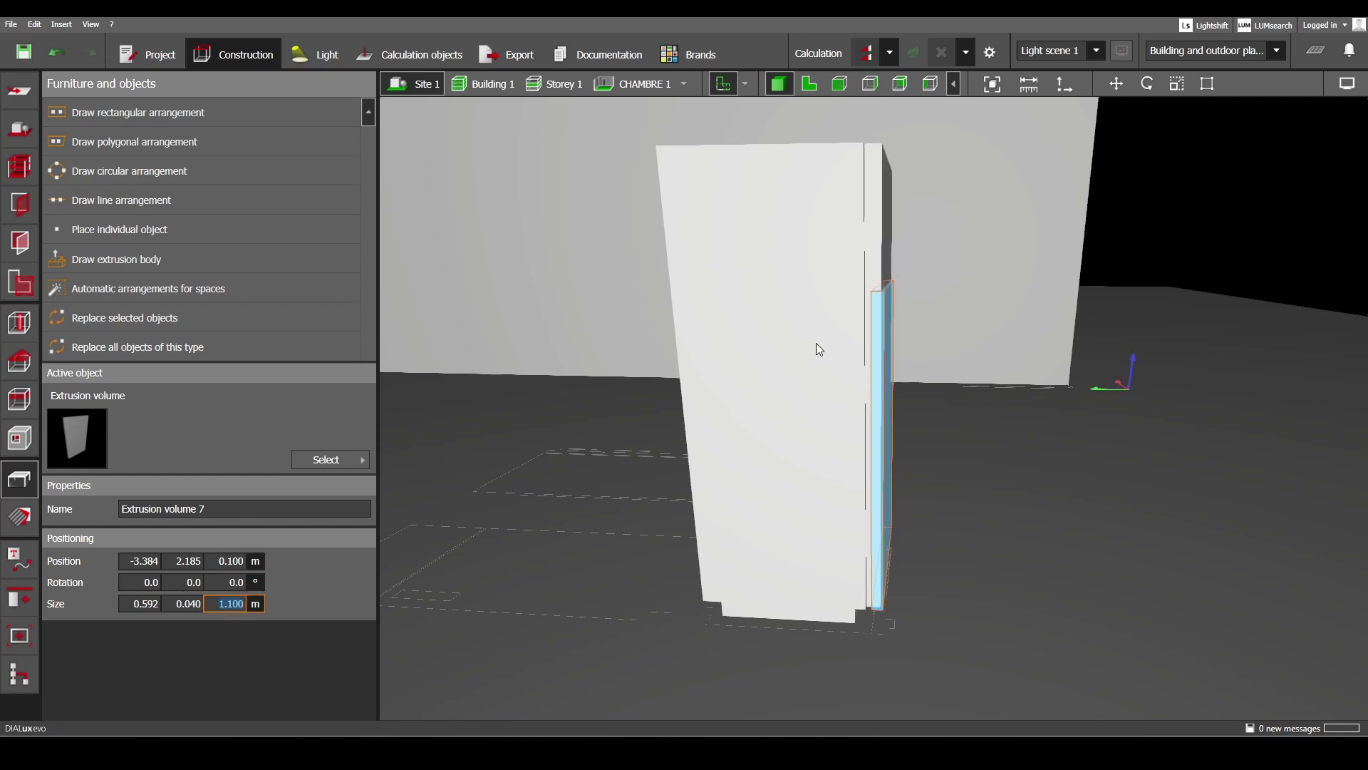
right_drag(818, 349, 752, 373)
Duplicate the lower door extrusion in place in the floor plan.
click(811, 85)
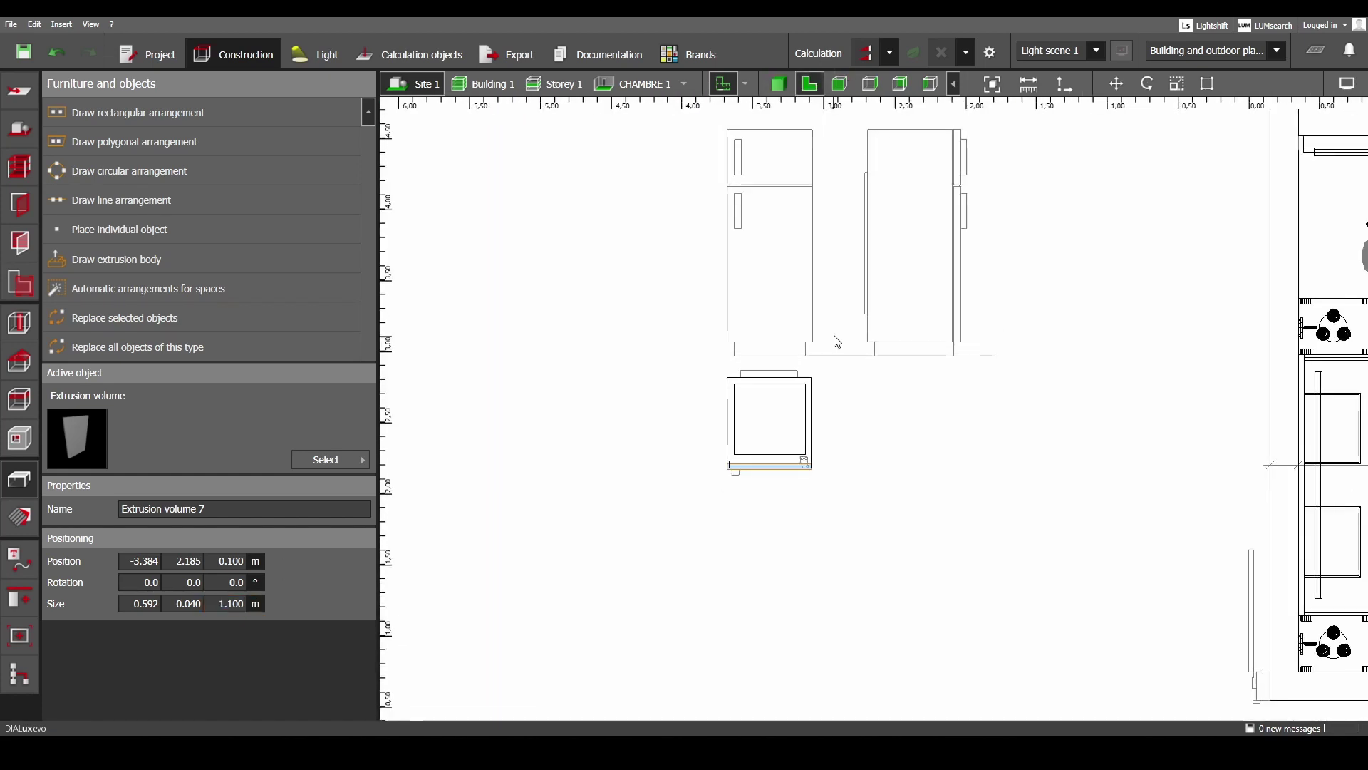
key(ctrl+v)
scroll(791, 428, up, 8)
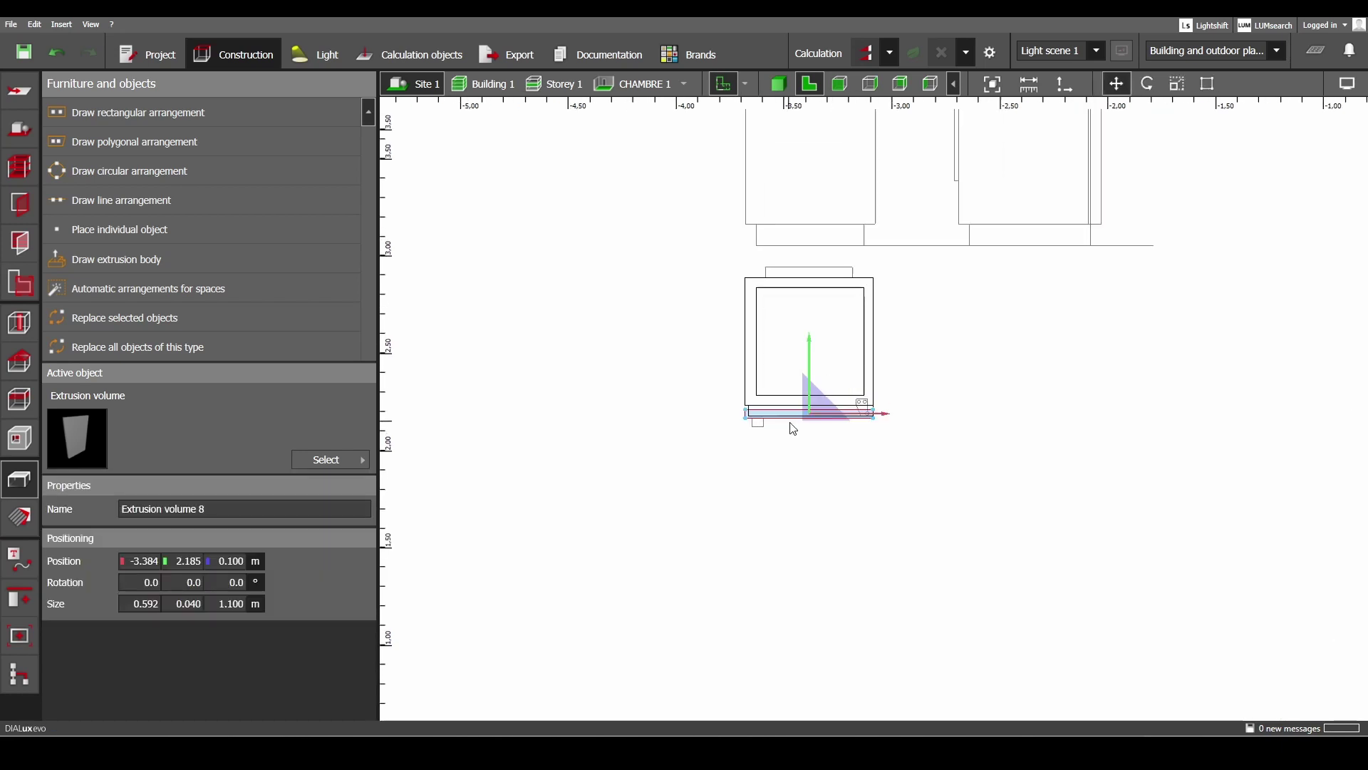
Measure the gap between the lower and upper doors in the side elevation.
scroll(794, 437, down, 4)
scroll(795, 444, down, 3)
scroll(907, 430, up, 8)
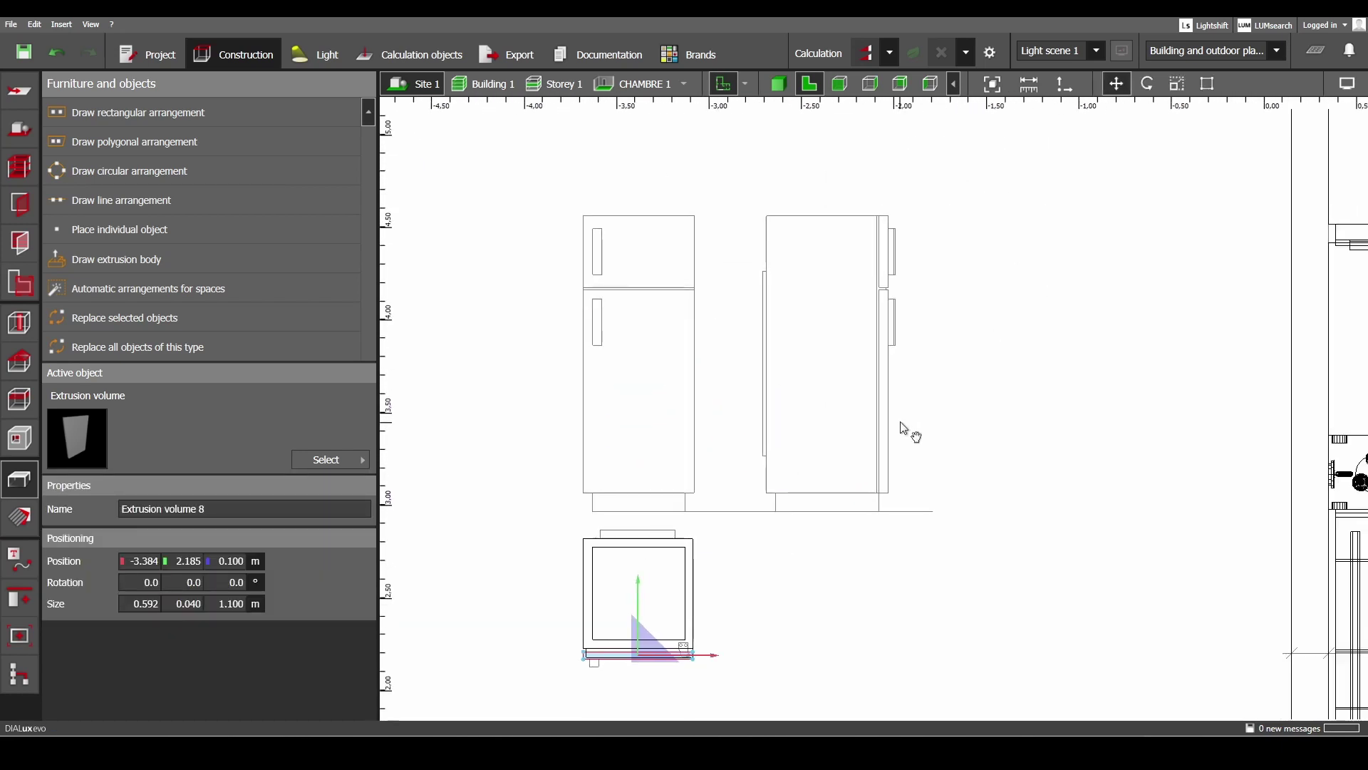
scroll(884, 344, up, 2)
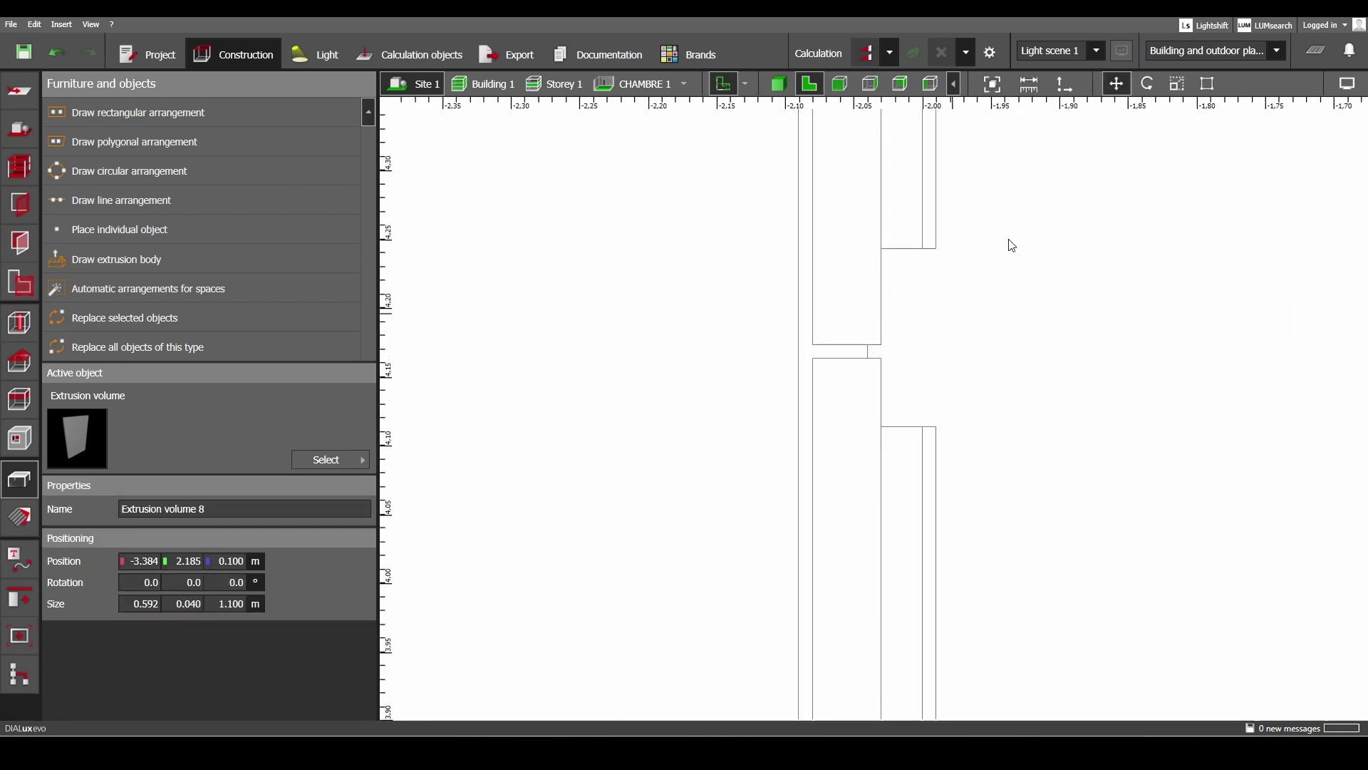
click(1028, 84)
scroll(883, 345, up, 2)
click(882, 366)
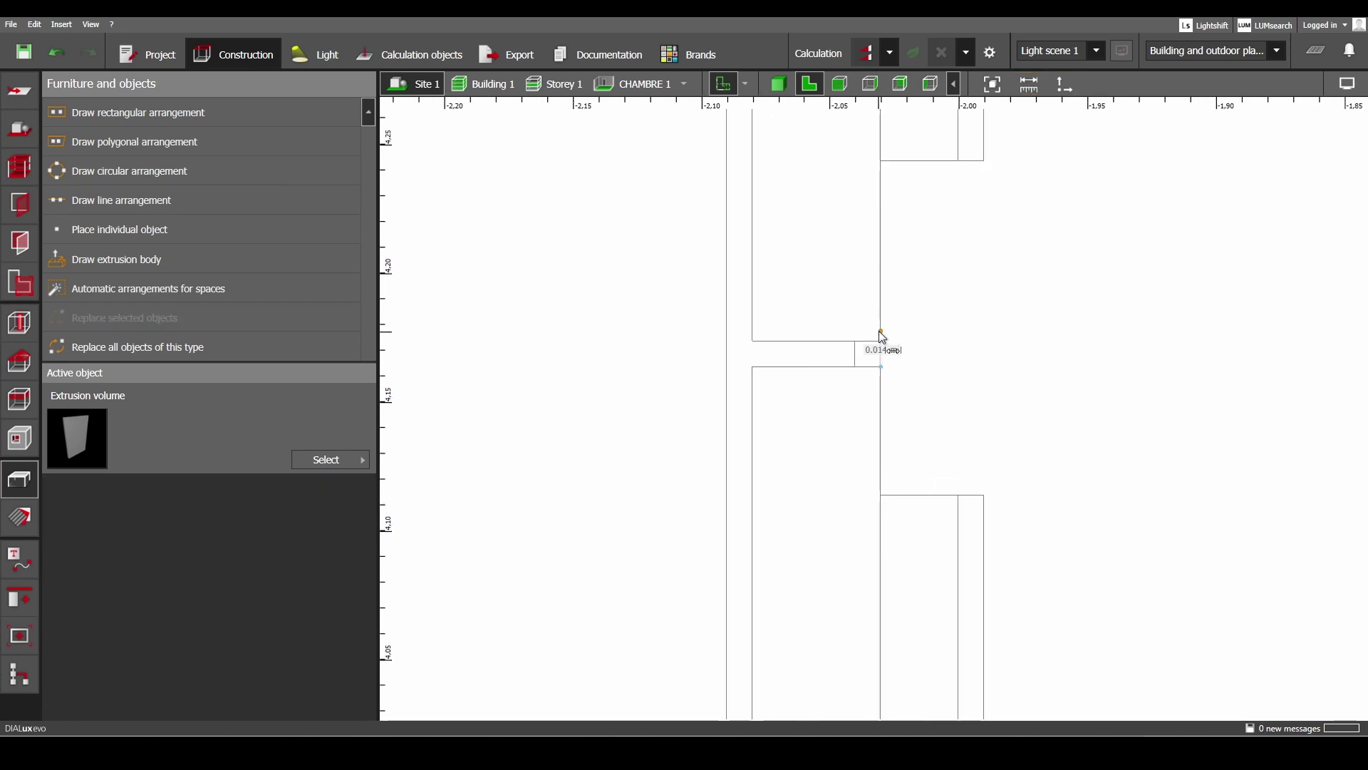
scroll(886, 340, down, 6)
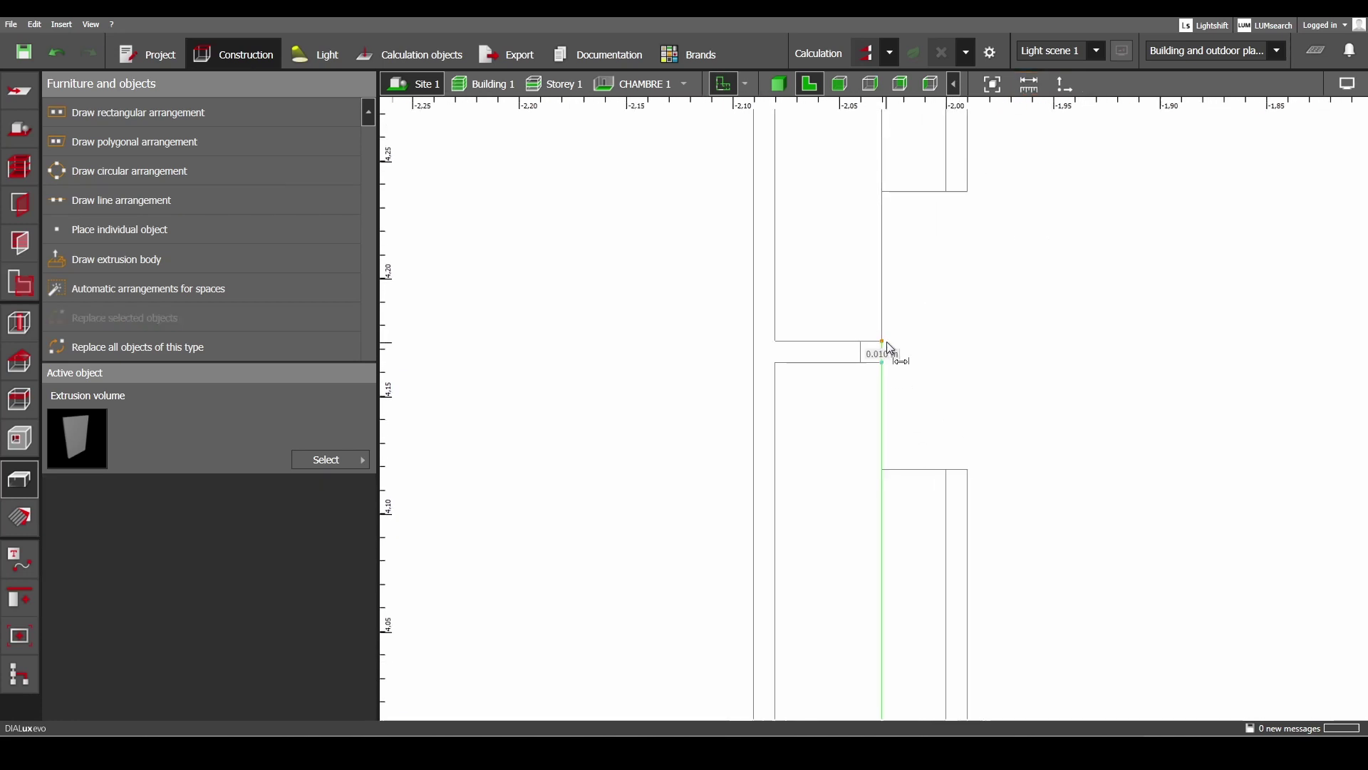
scroll(767, 391, down, 4)
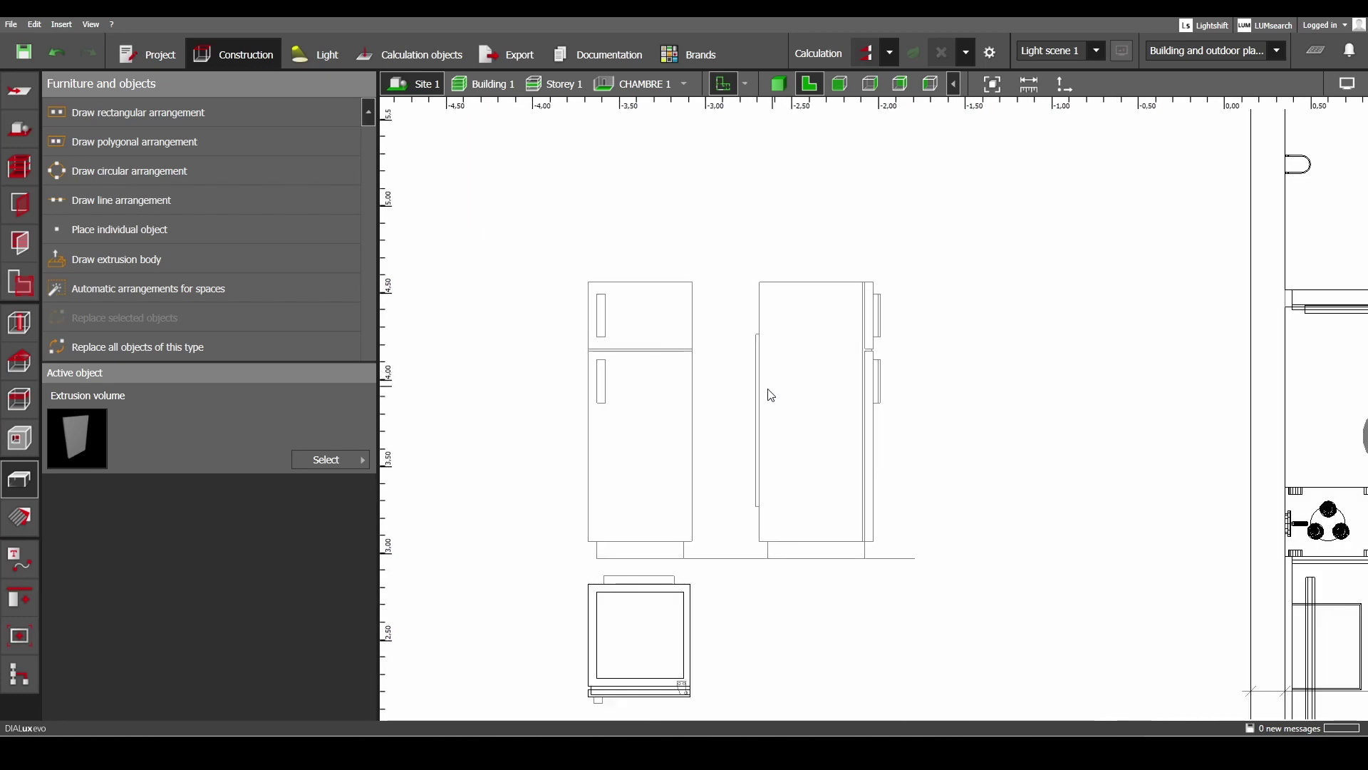
Measure the upper door's height along its front edge in the side elevation, and return to the 3D view.
scroll(784, 471, up, 3)
scroll(795, 477, down, 4)
scroll(918, 297, up, 7)
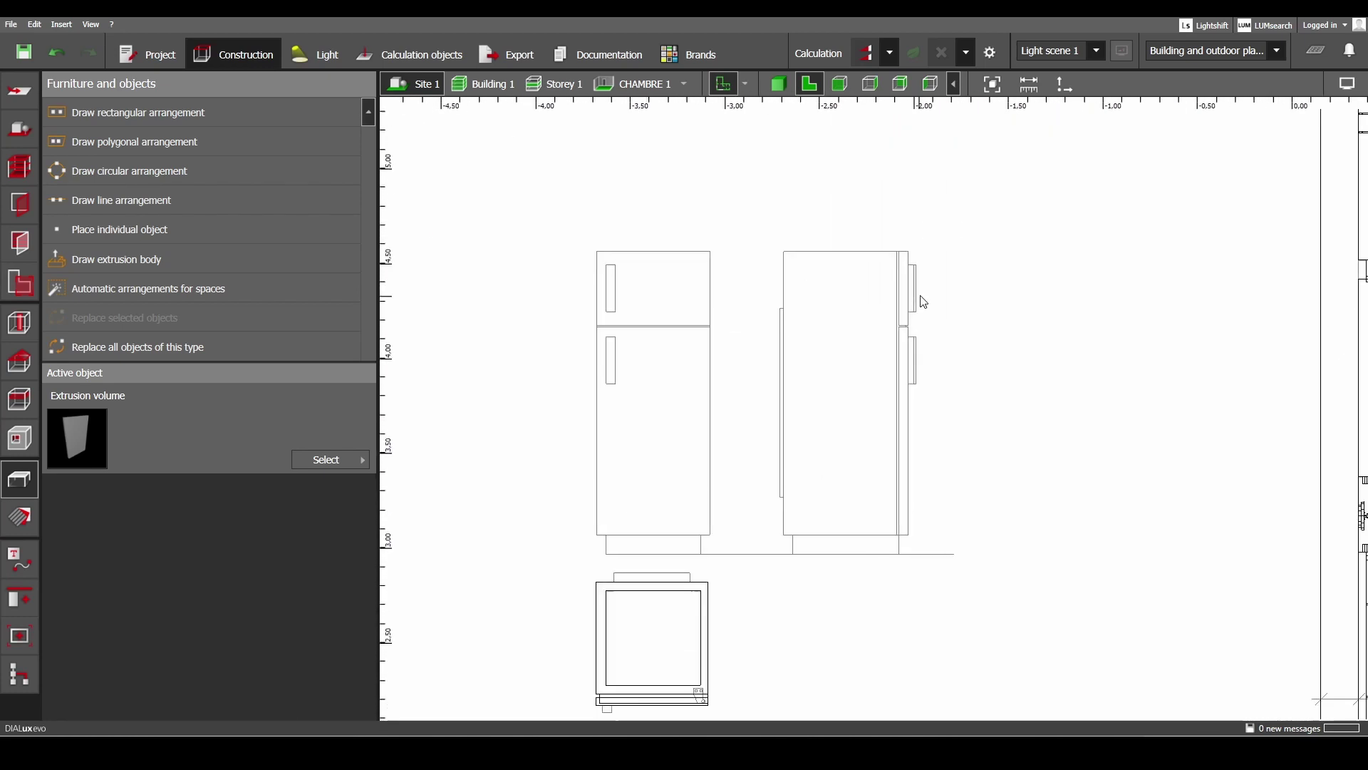
click(1033, 86)
scroll(903, 313, up, 3)
scroll(902, 356, up, 2)
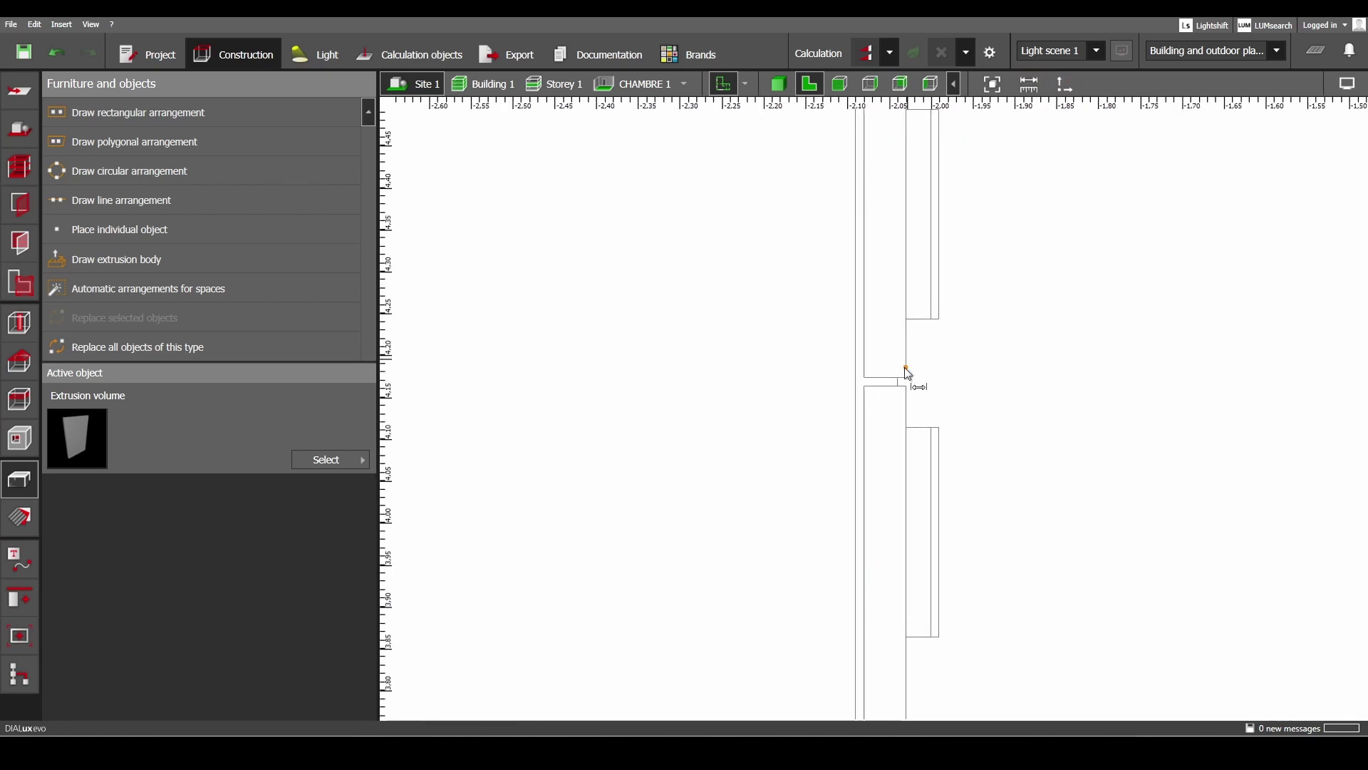
click(904, 368)
scroll(904, 362, down, 3)
middle_drag(910, 159, 908, 166)
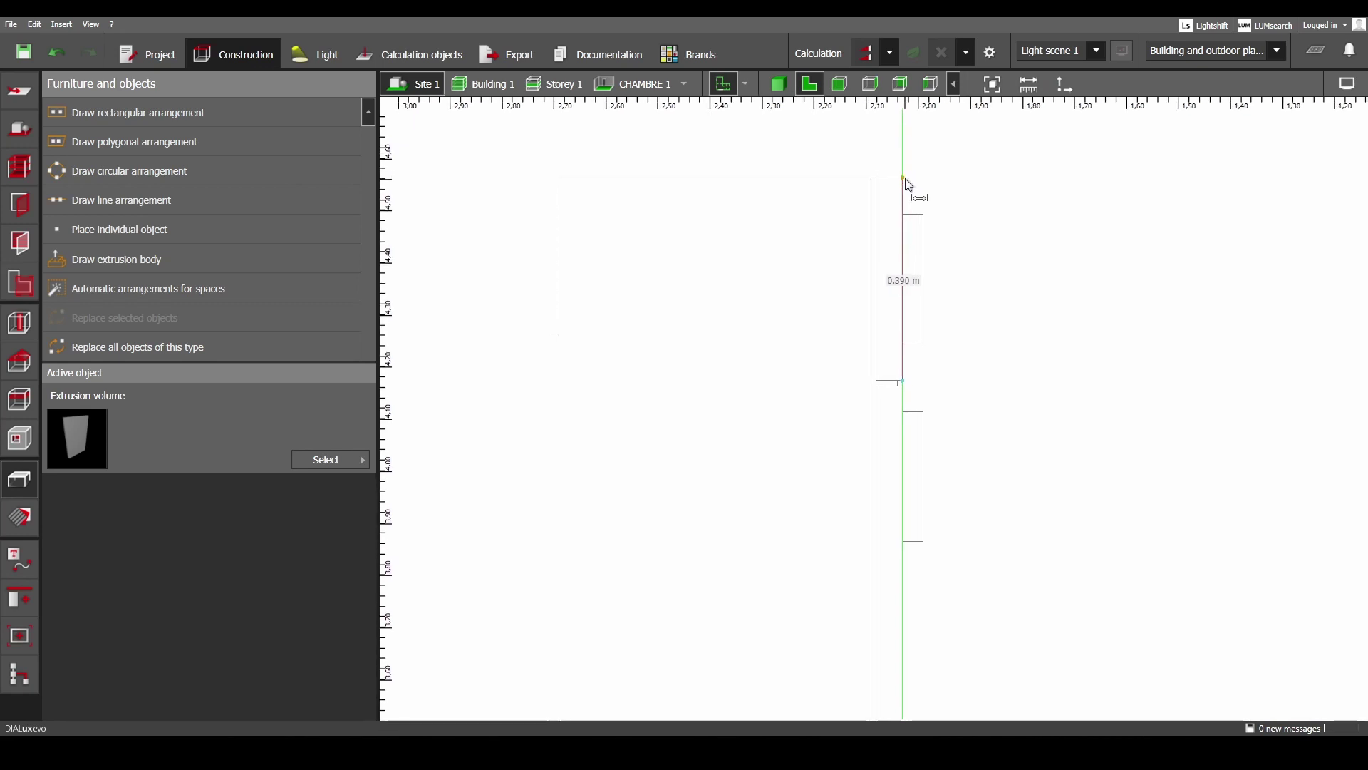
click(905, 178)
scroll(797, 257, down, 4)
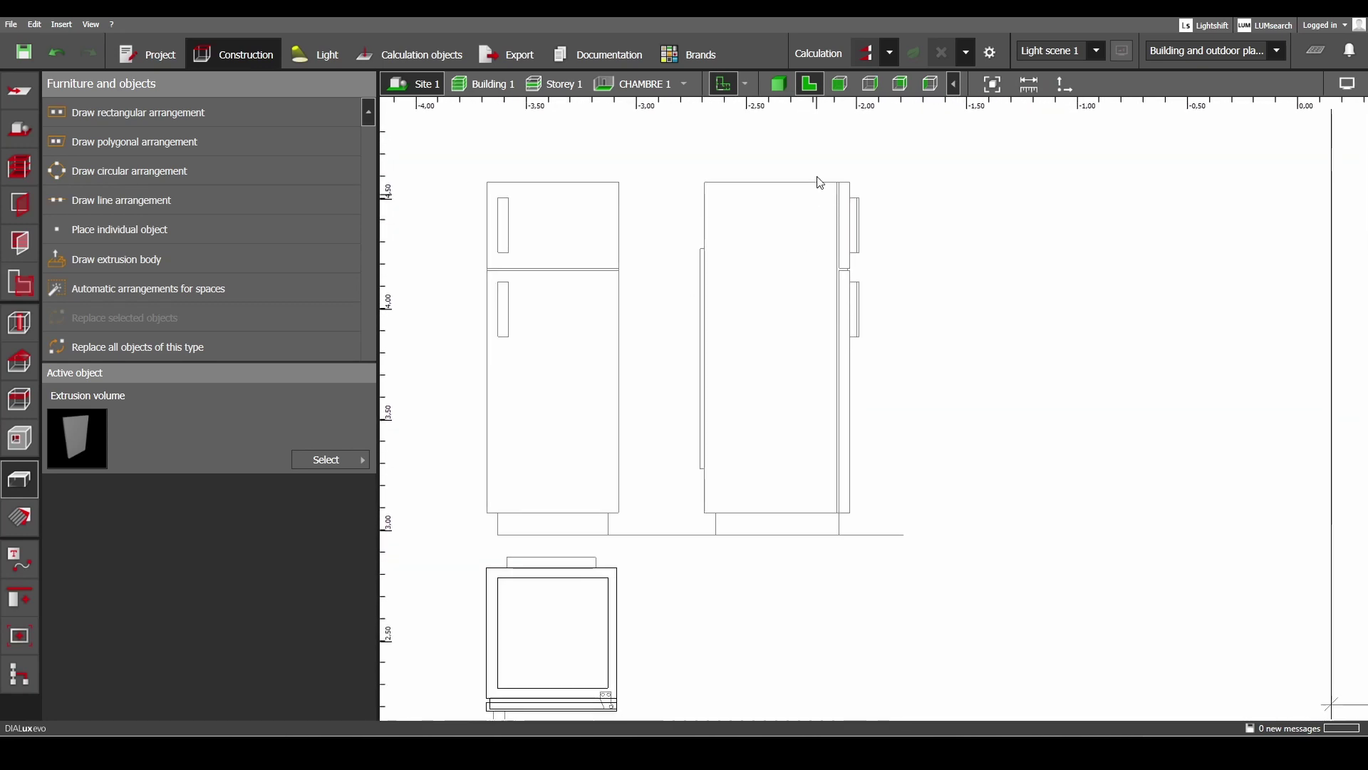
click(778, 84)
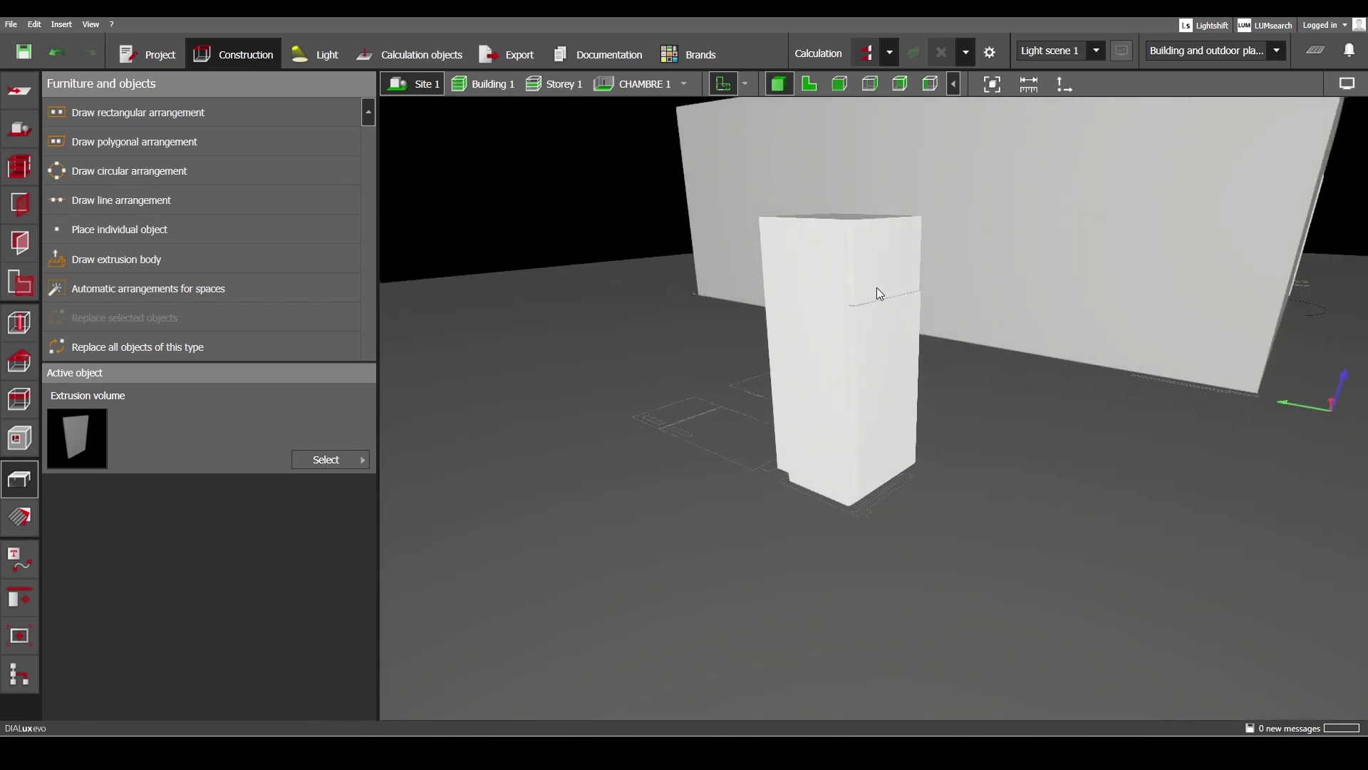
Select the duplicated door extrusion in the 3D view and set its height to 0.39 m.
click(878, 292)
mouse_move(874, 321)
right_down()
mouse_move(922, 327)
mouse_move(856, 340)
right_up()
click(856, 340)
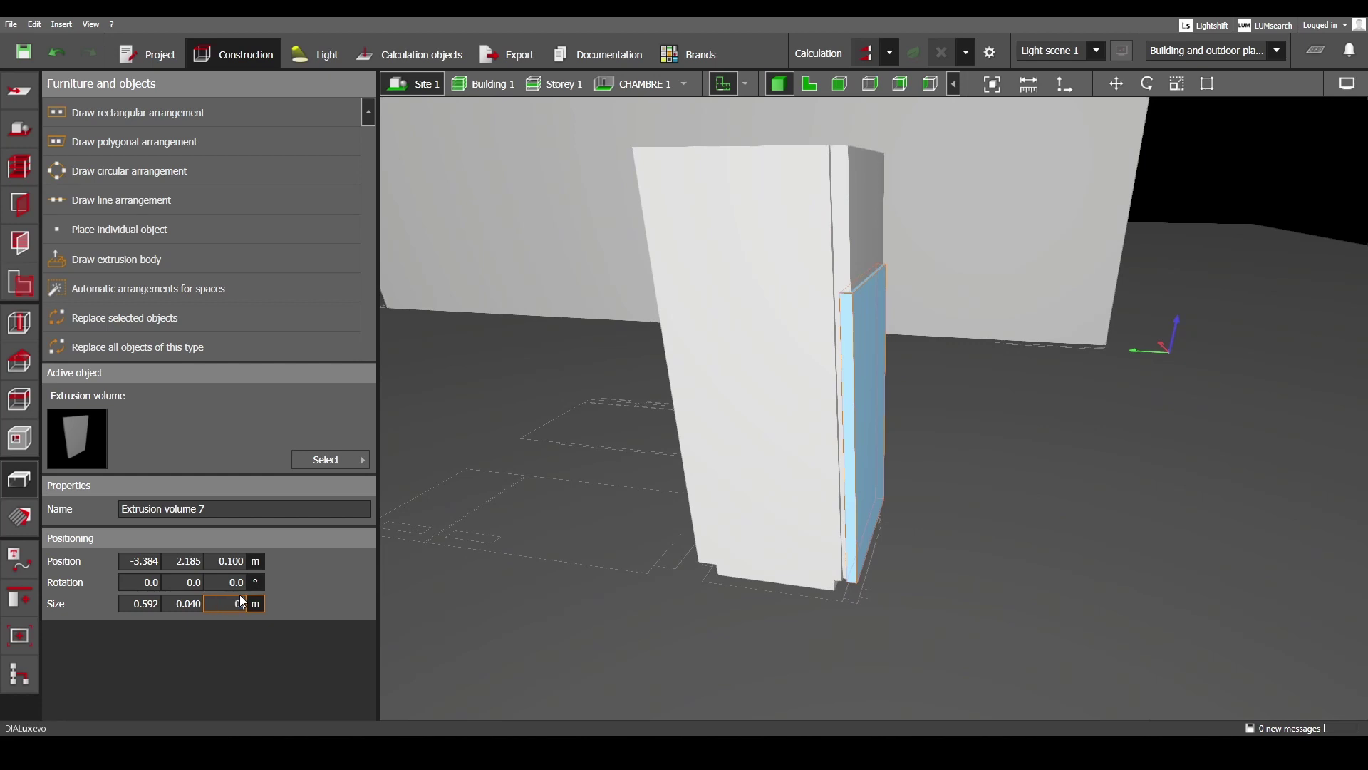
key(Return)
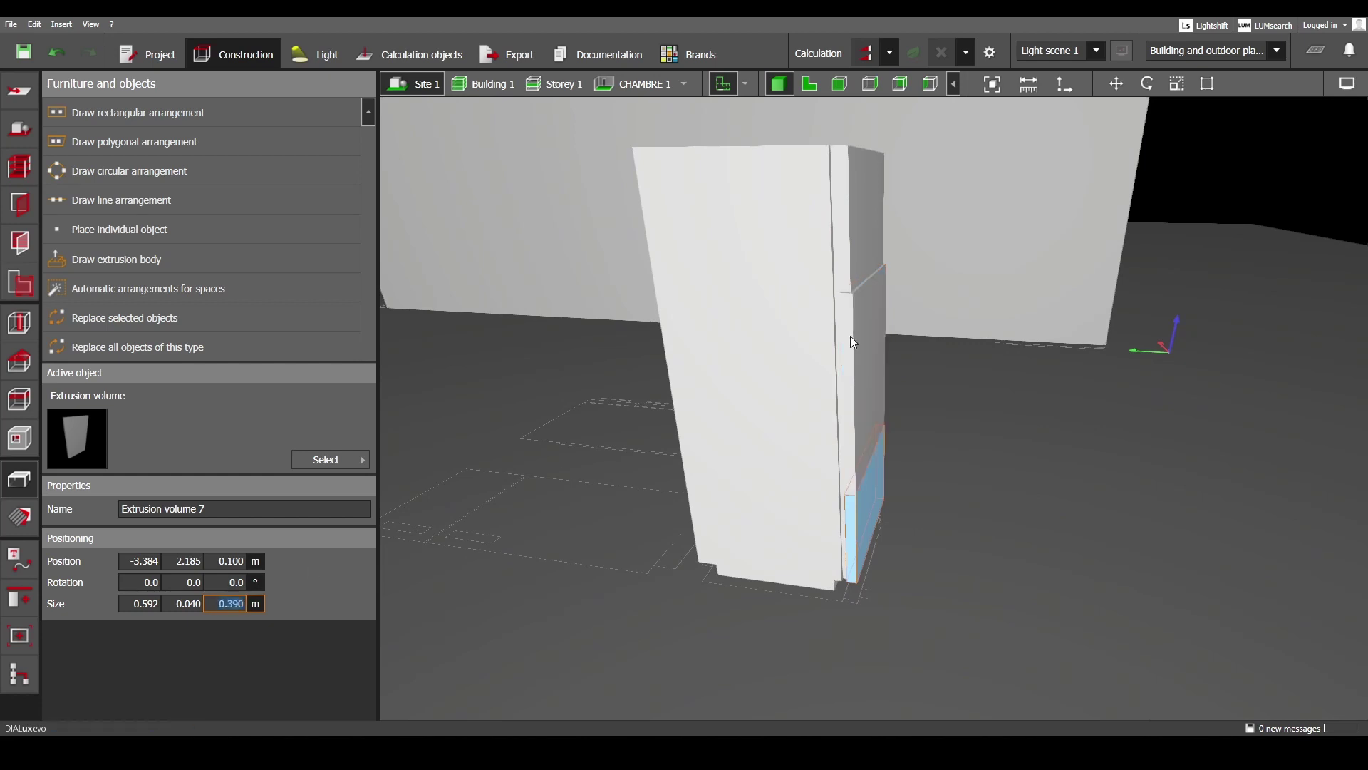
Raise the shortened door copy in the front elevation to a vertical position of 1.21 m, and check it in 3D.
right_drag(850, 336, 915, 304)
click(1116, 84)
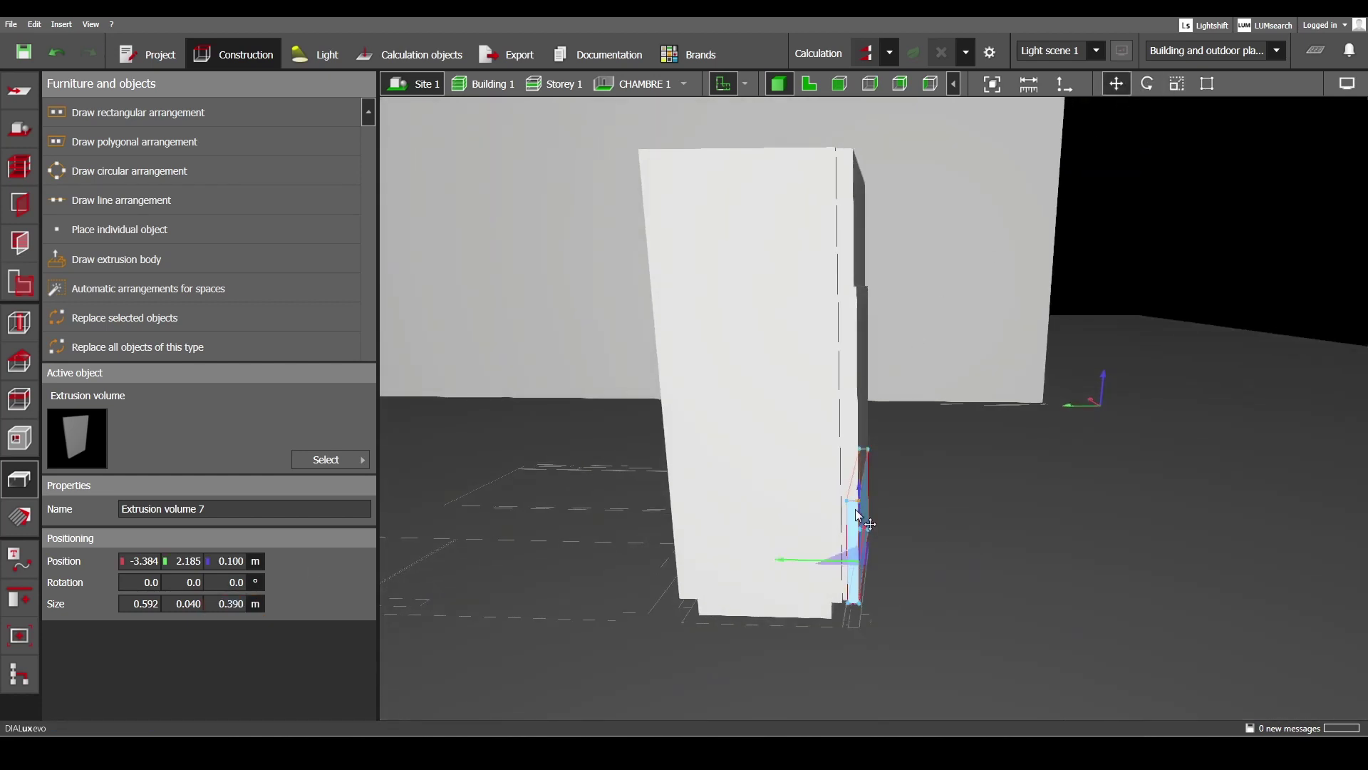
click(854, 85)
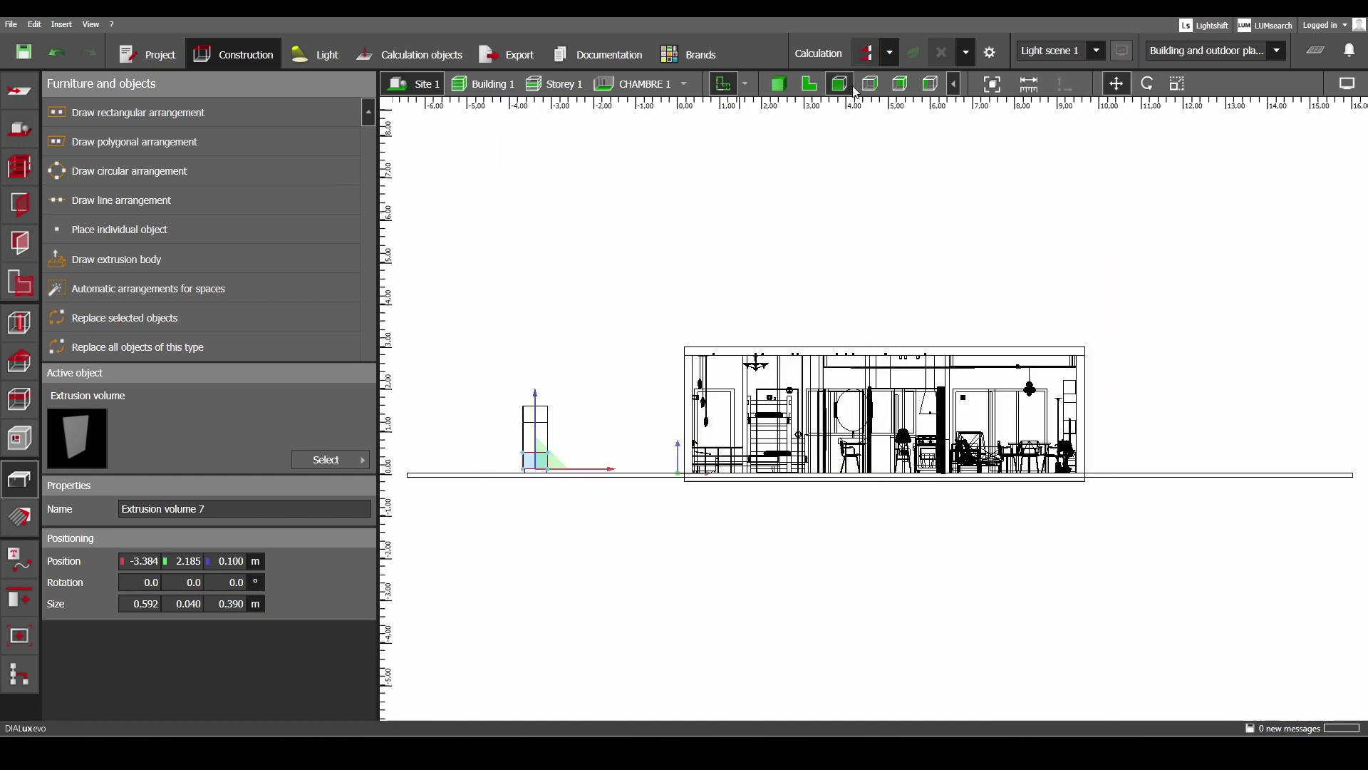
scroll(843, 323, up, 4)
scroll(811, 417, up, 2)
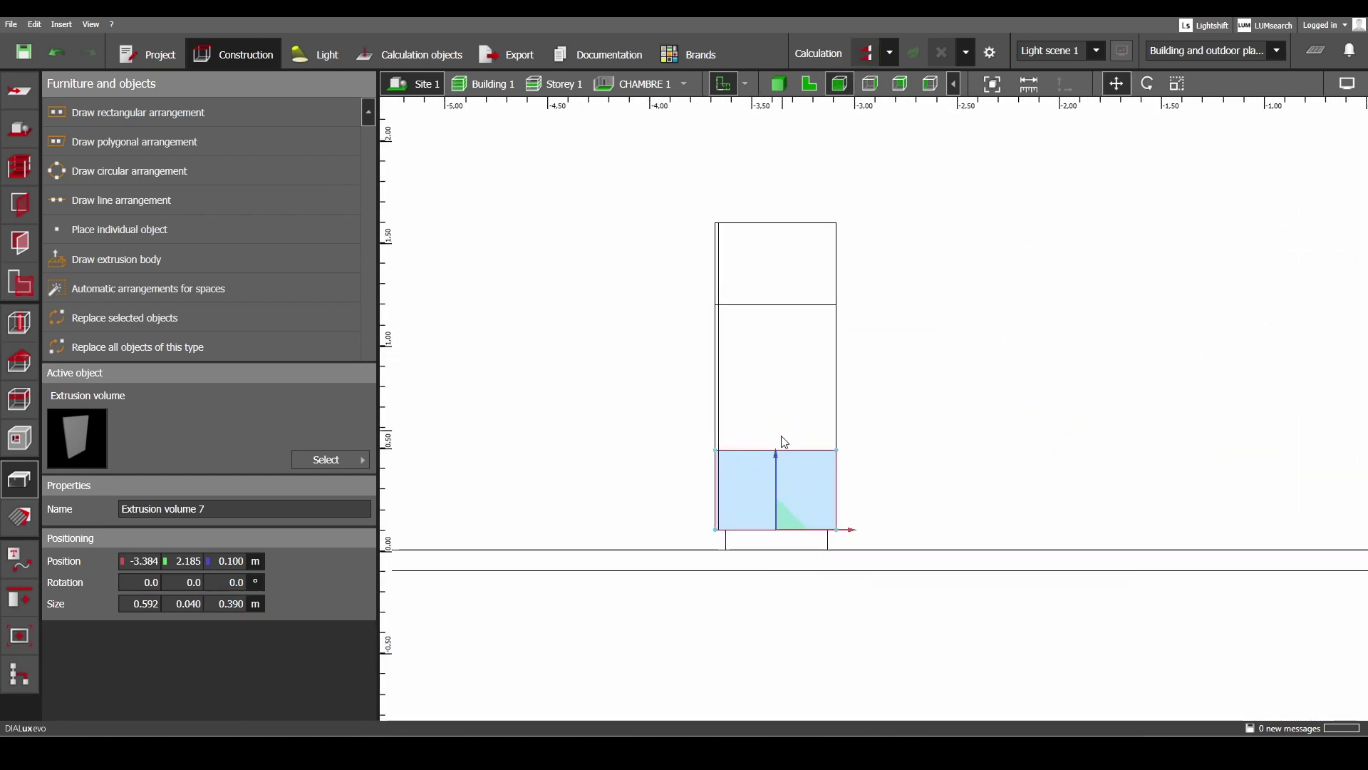
drag(773, 467, 786, 236)
scroll(759, 233, up, 3)
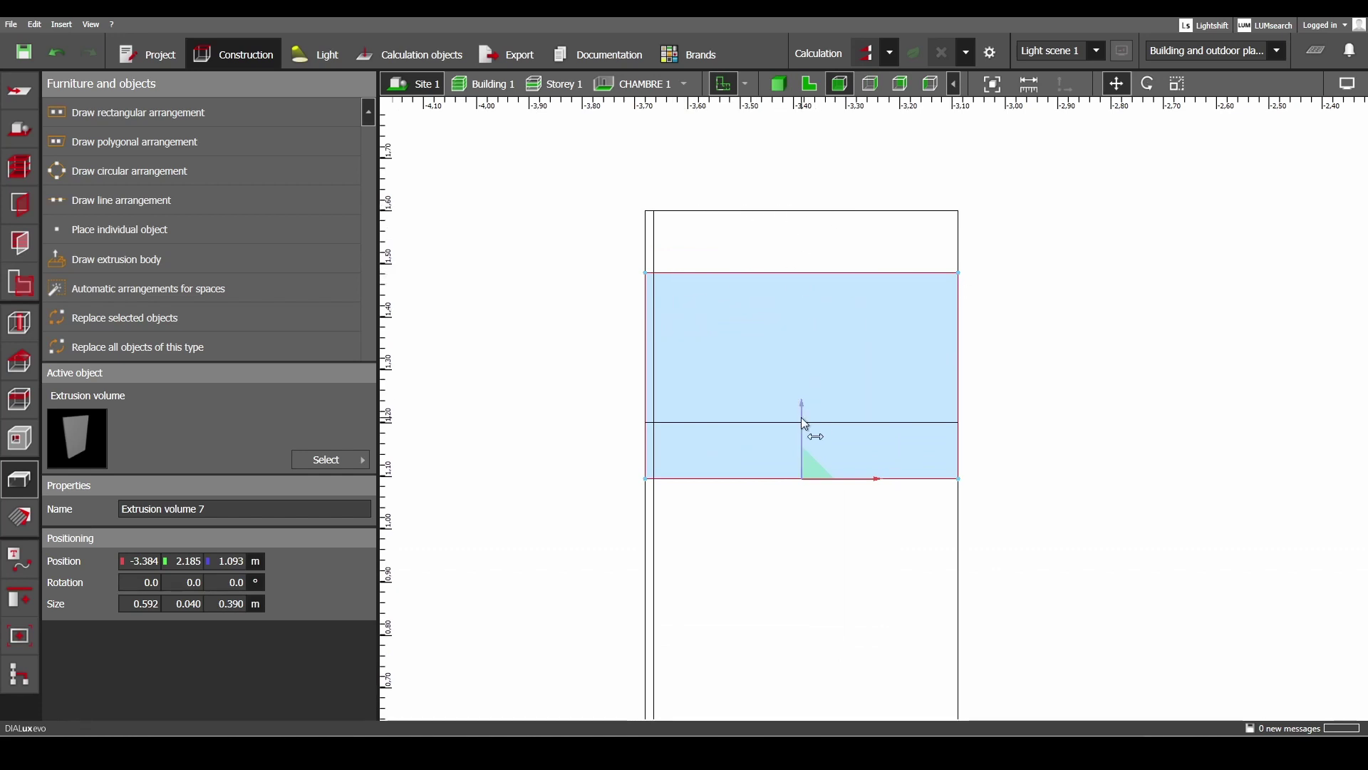
drag(802, 419, 810, 357)
scroll(794, 426, up, 2)
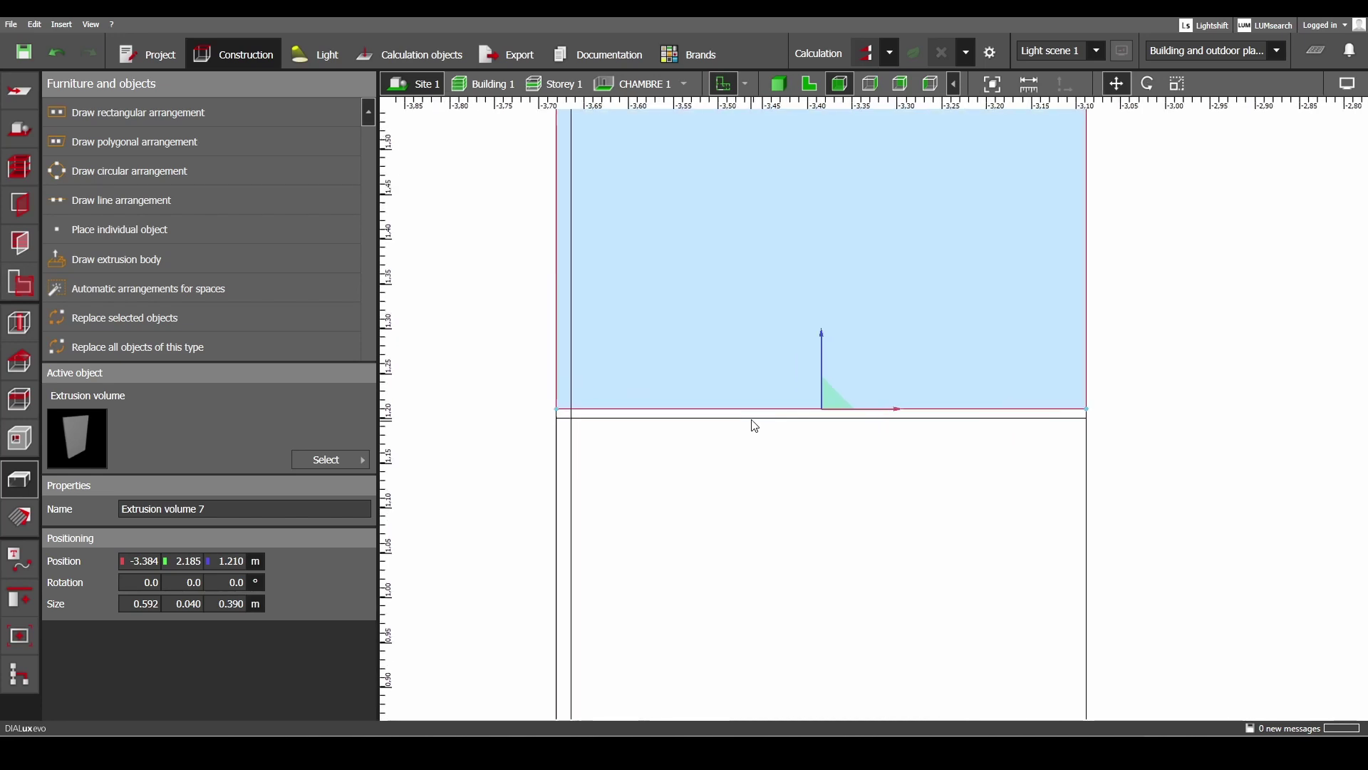
scroll(771, 432, down, 2)
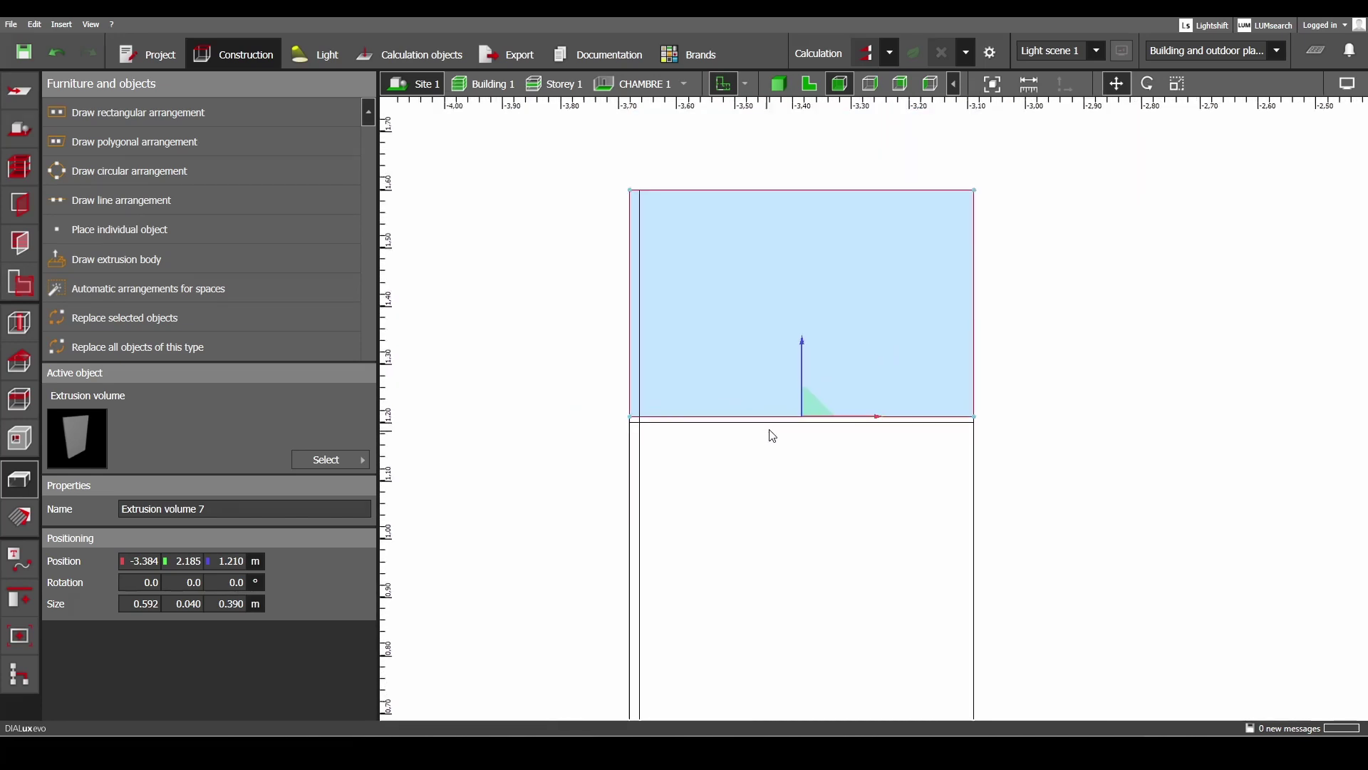
click(778, 83)
click(1001, 448)
right_drag(1000, 448, 936, 457)
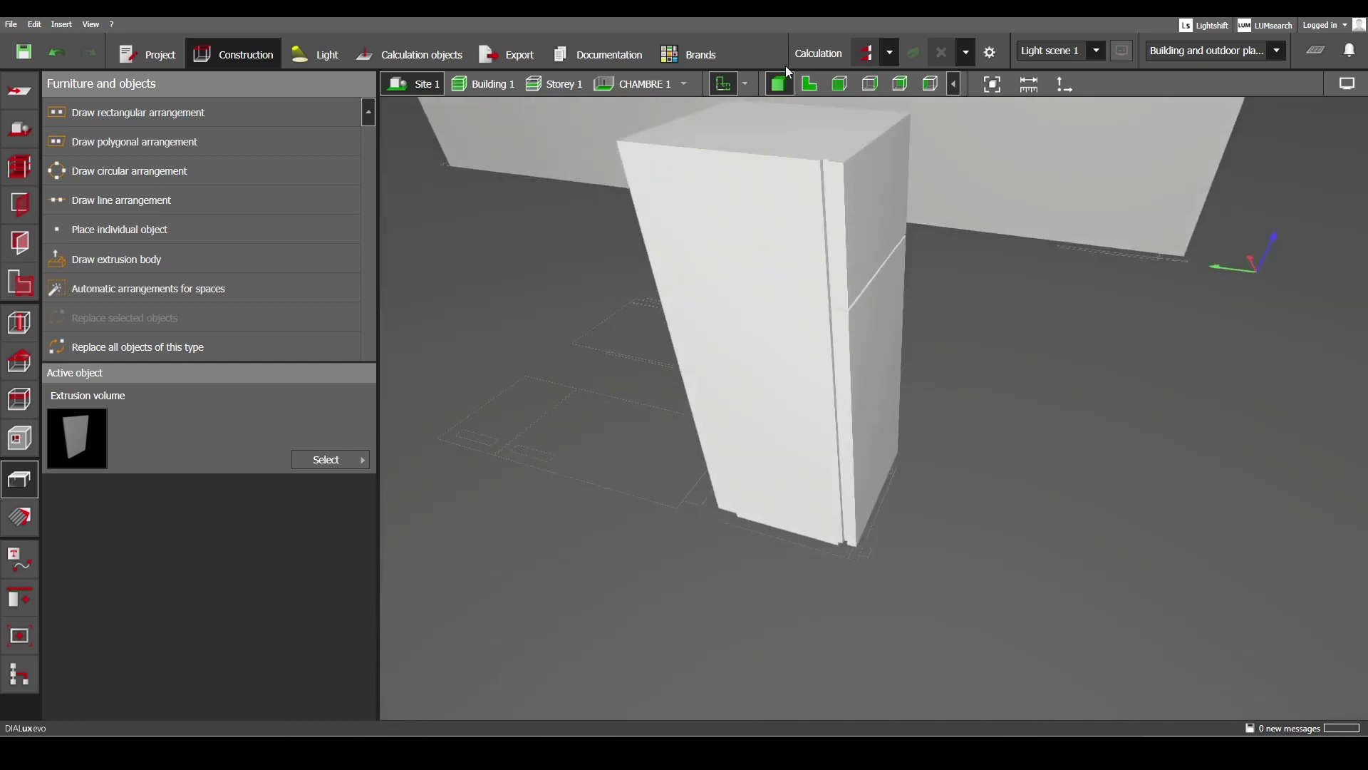
Measure the rear panel's thickness at its lower end in the drawing's side elevation, from the floor plan view.
click(809, 84)
scroll(894, 335, down, 2)
scroll(894, 335, up, 2)
scroll(855, 371, up, 2)
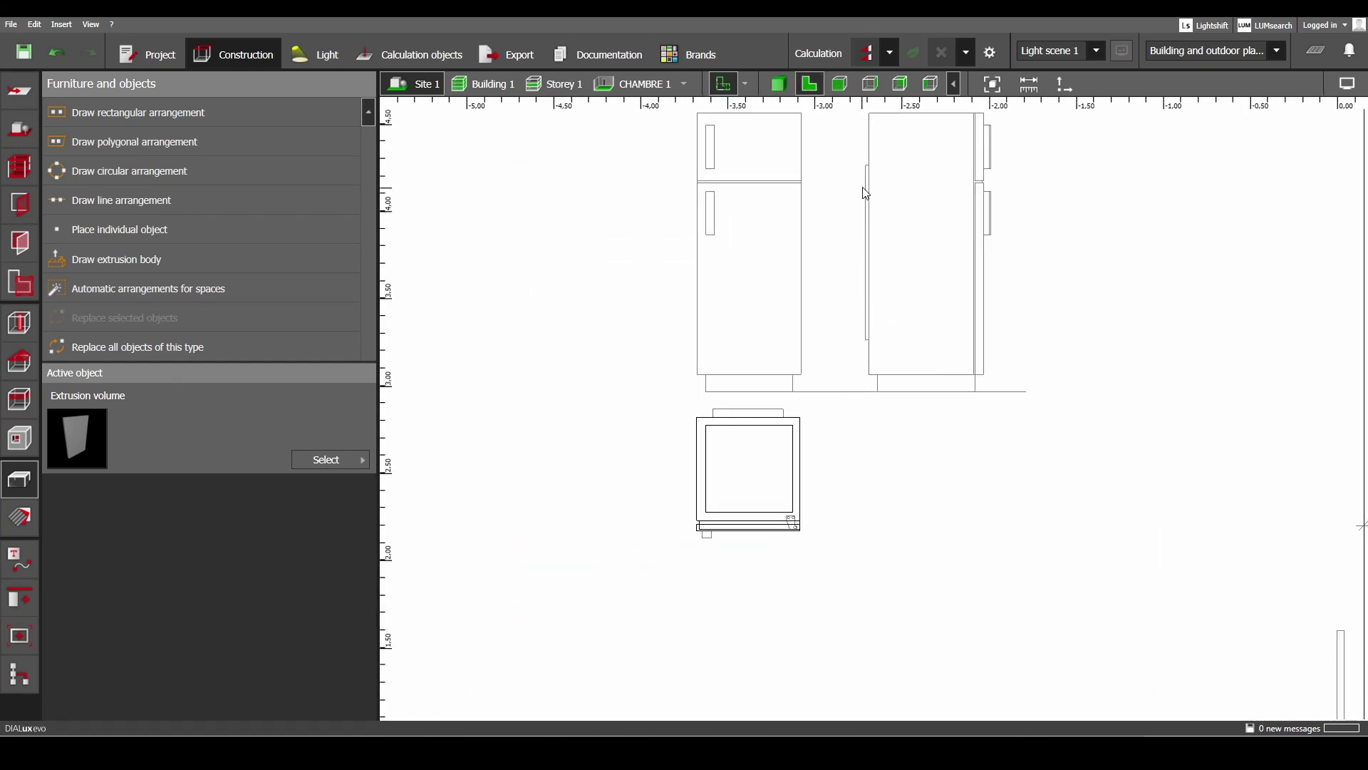
scroll(797, 396, up, 1)
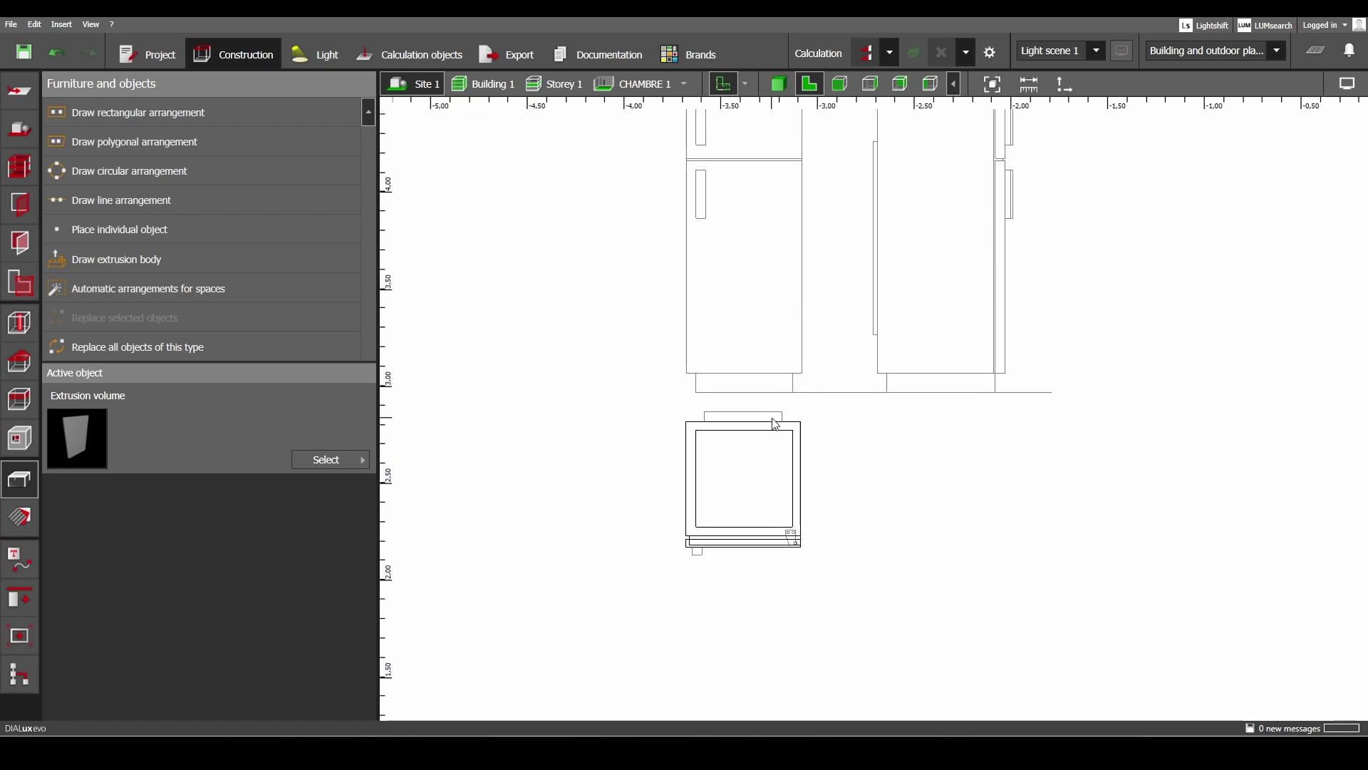
scroll(776, 424, up, 4)
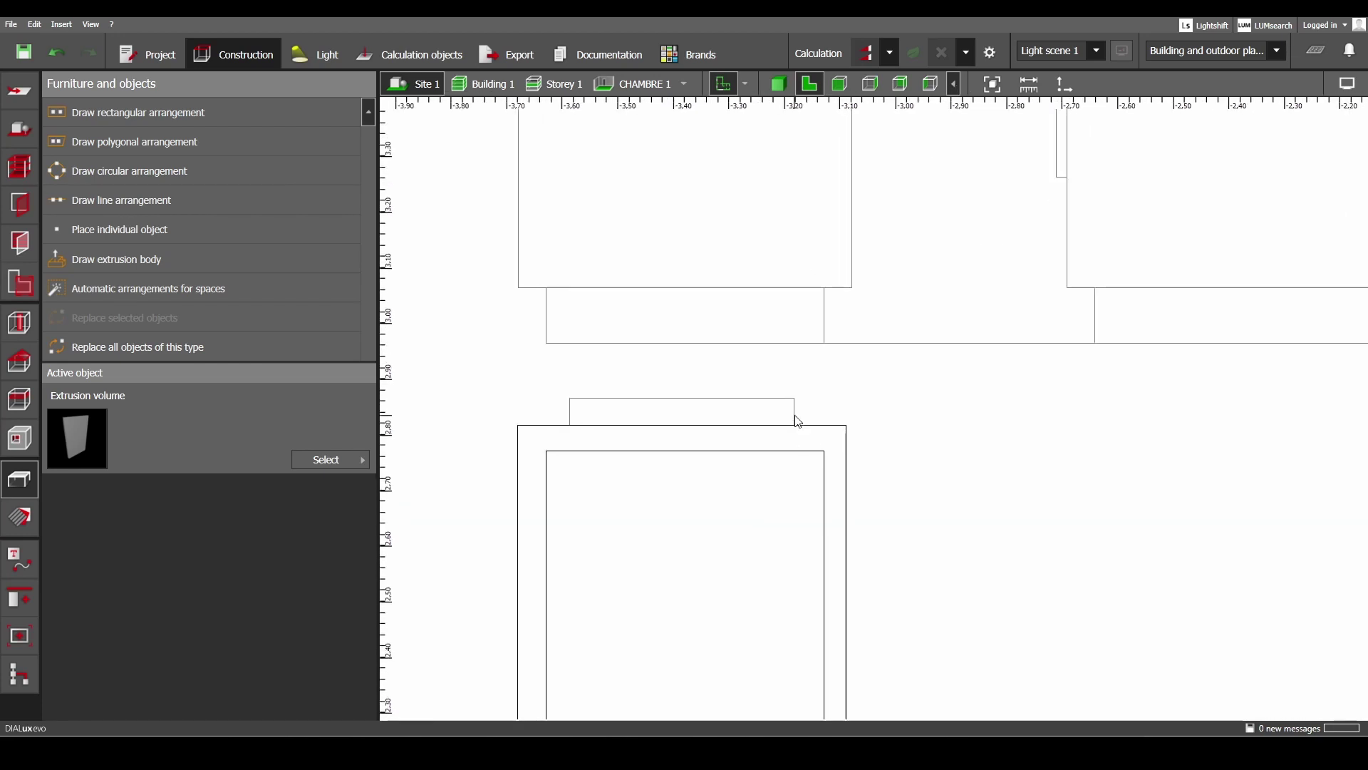
scroll(794, 407, down, 1)
scroll(793, 407, up, 2)
scroll(977, 303, down, 4)
middle_drag(1033, 176, 958, 439)
click(1029, 84)
scroll(968, 480, up, 3)
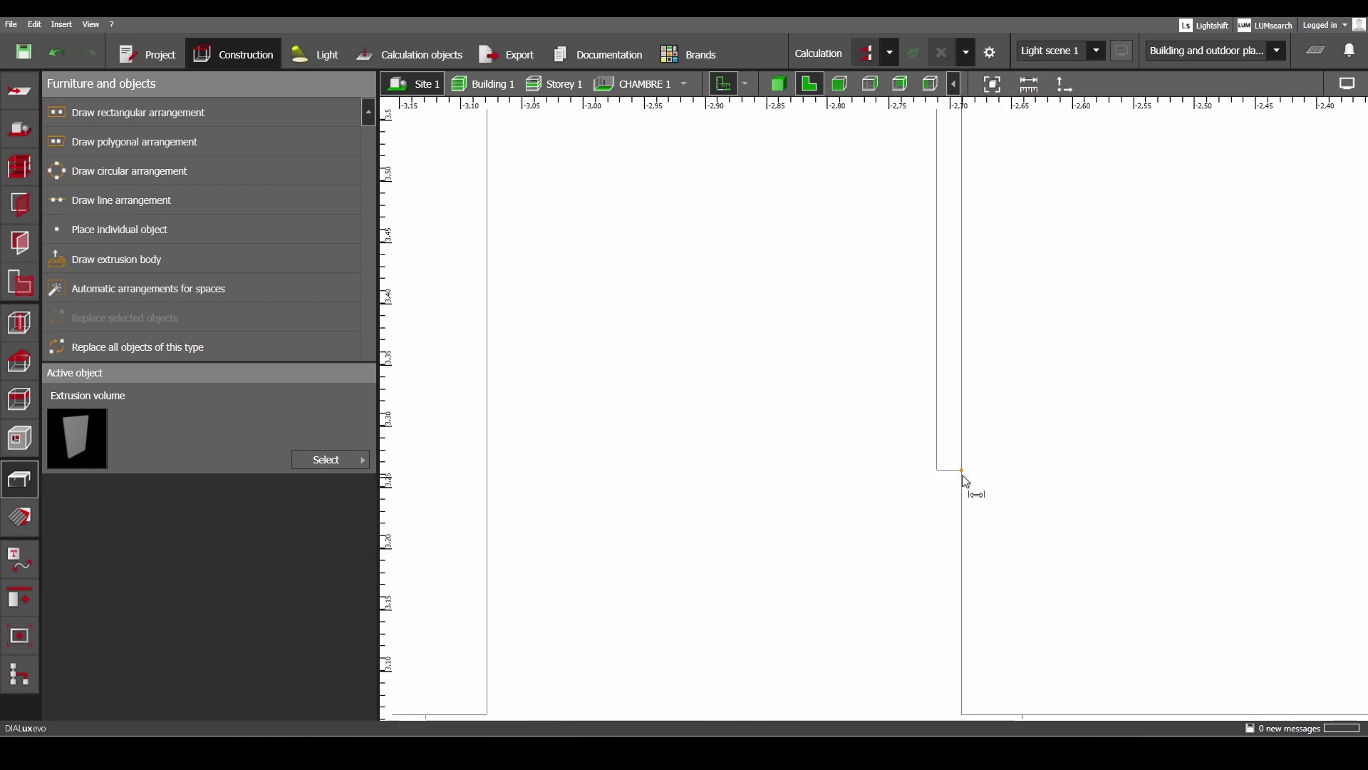
click(935, 471)
scroll(935, 472, down, 3)
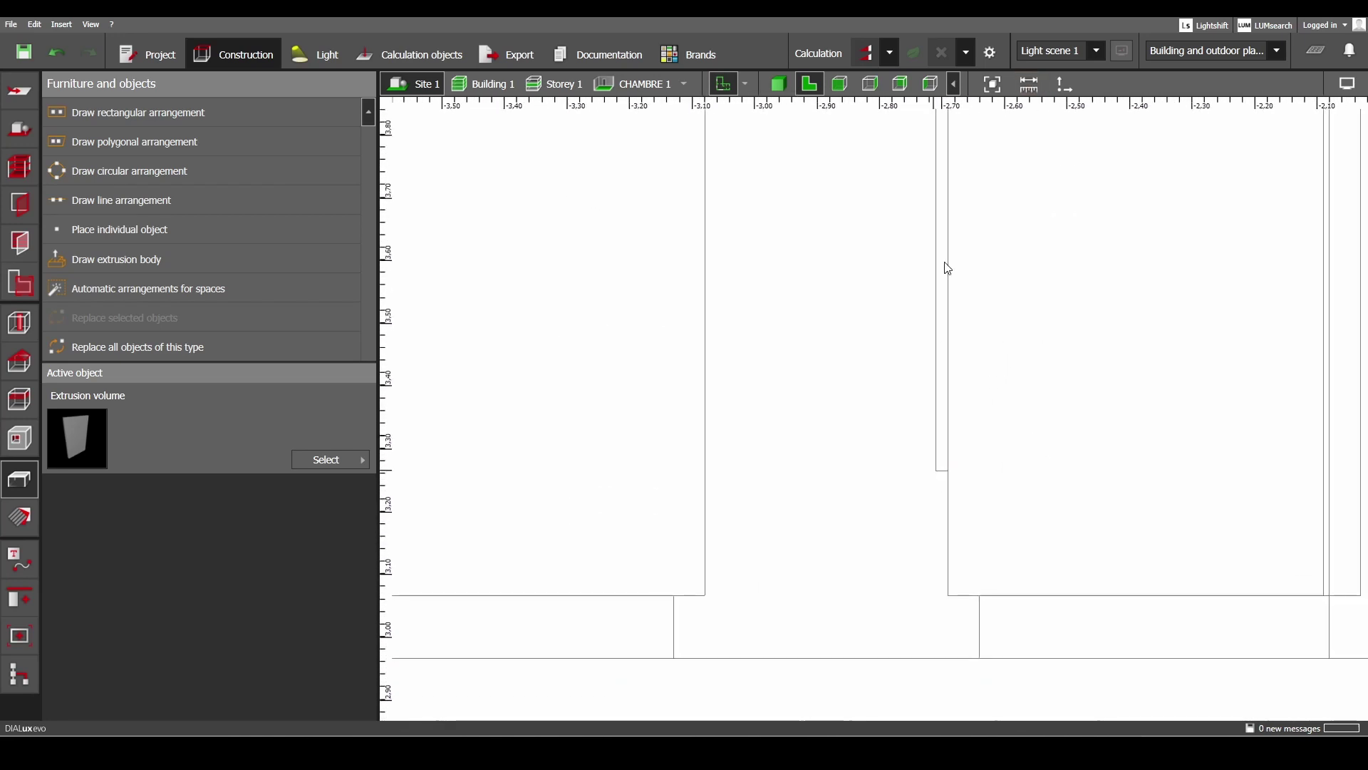
Measure how far the rear panel outline projects behind the cabinet in the drawing's top view.
click(1030, 84)
scroll(1009, 187, down, 4)
scroll(918, 338, up, 3)
scroll(917, 338, up, 3)
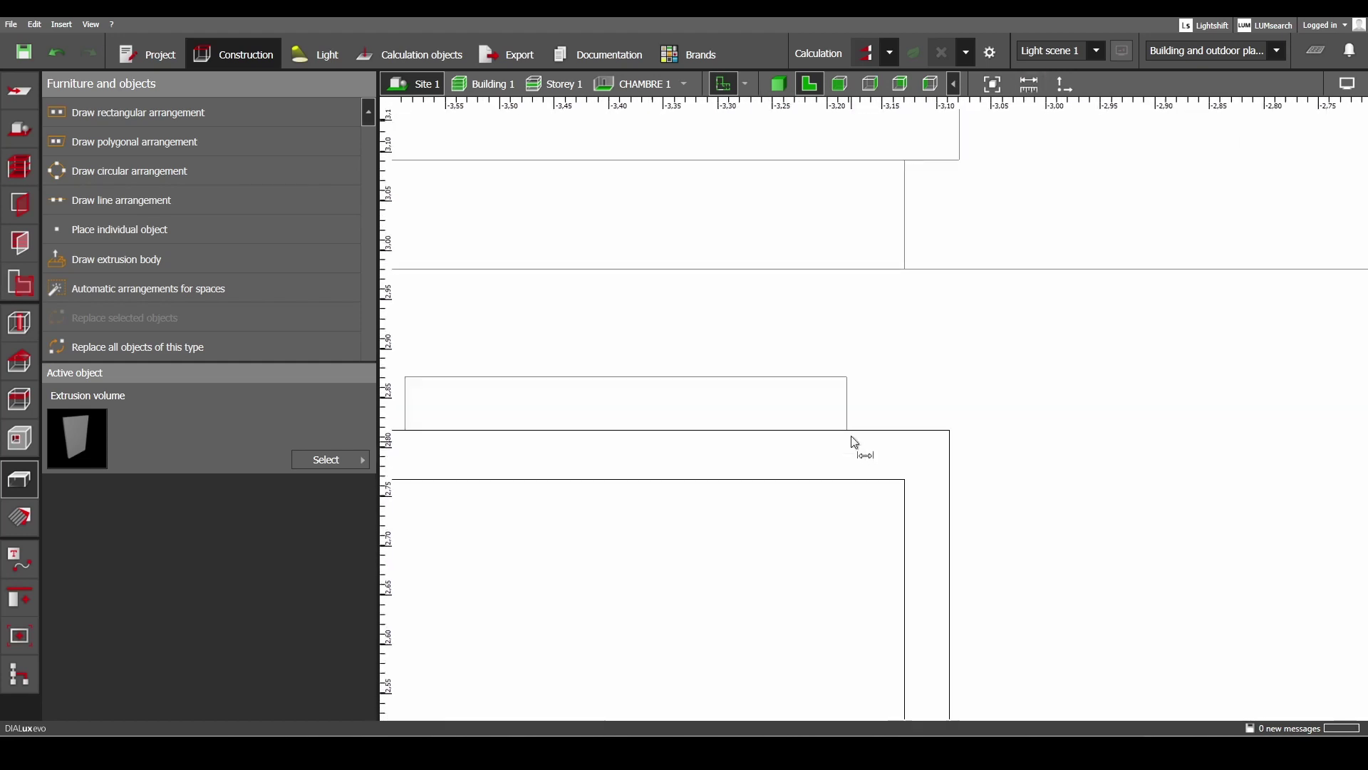
click(846, 431)
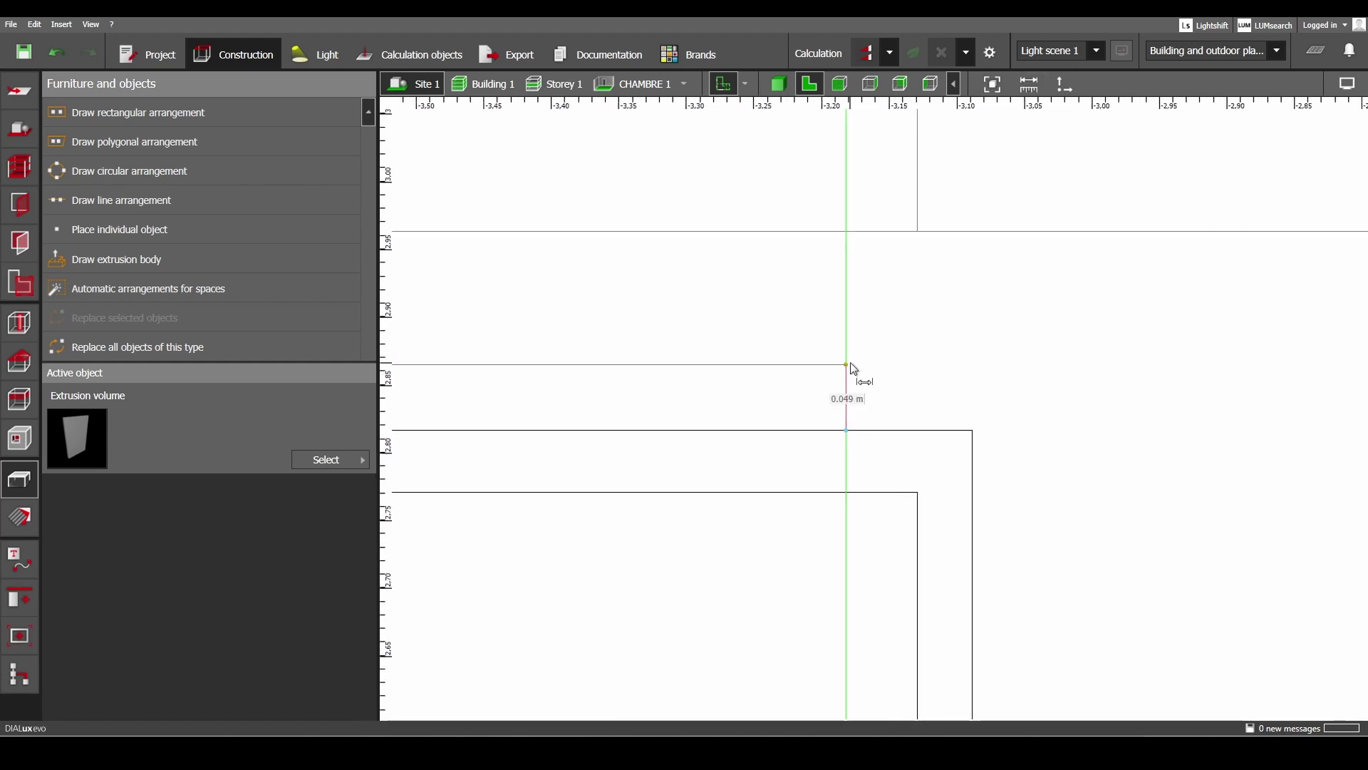
scroll(791, 559, down, 5)
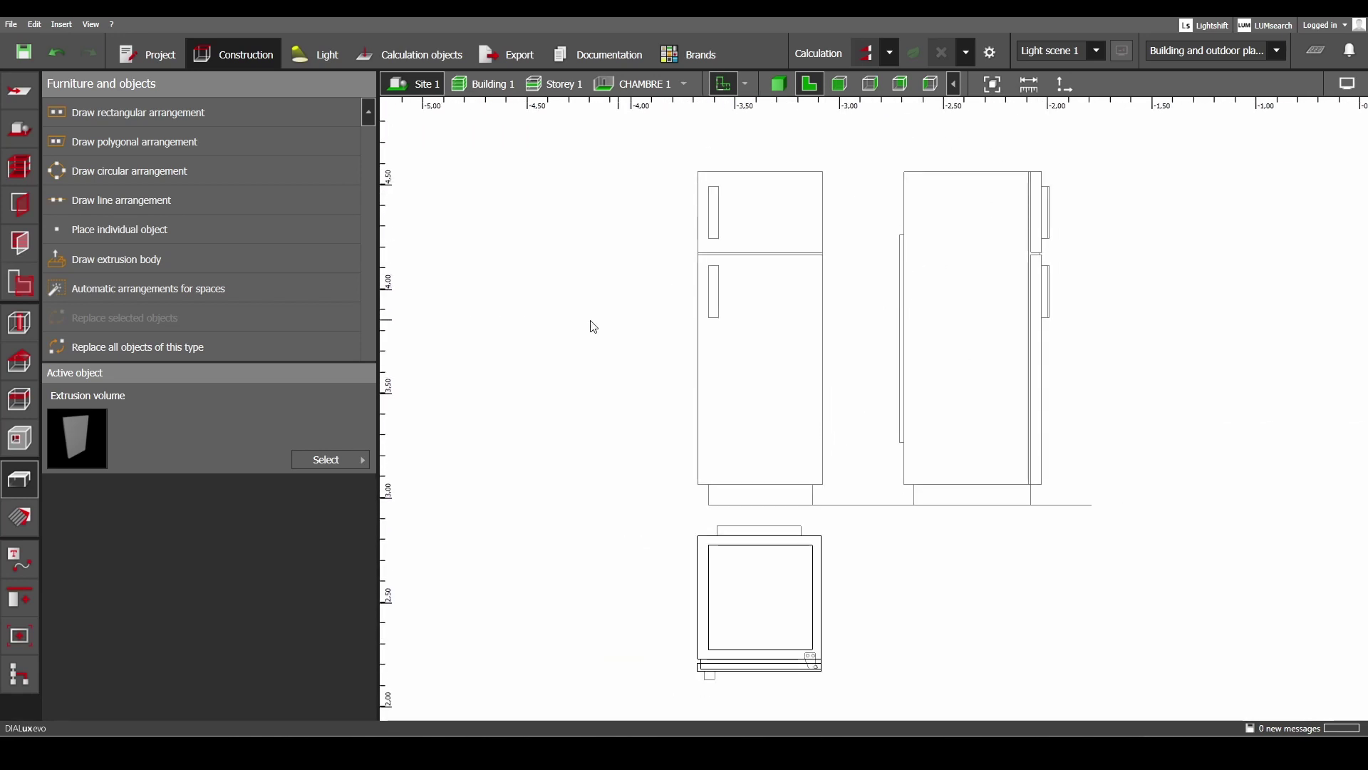
Duplicate the upper door extrusion in the floor plan and move the copy against the cabinet's rear edge.
scroll(734, 674, up, 1)
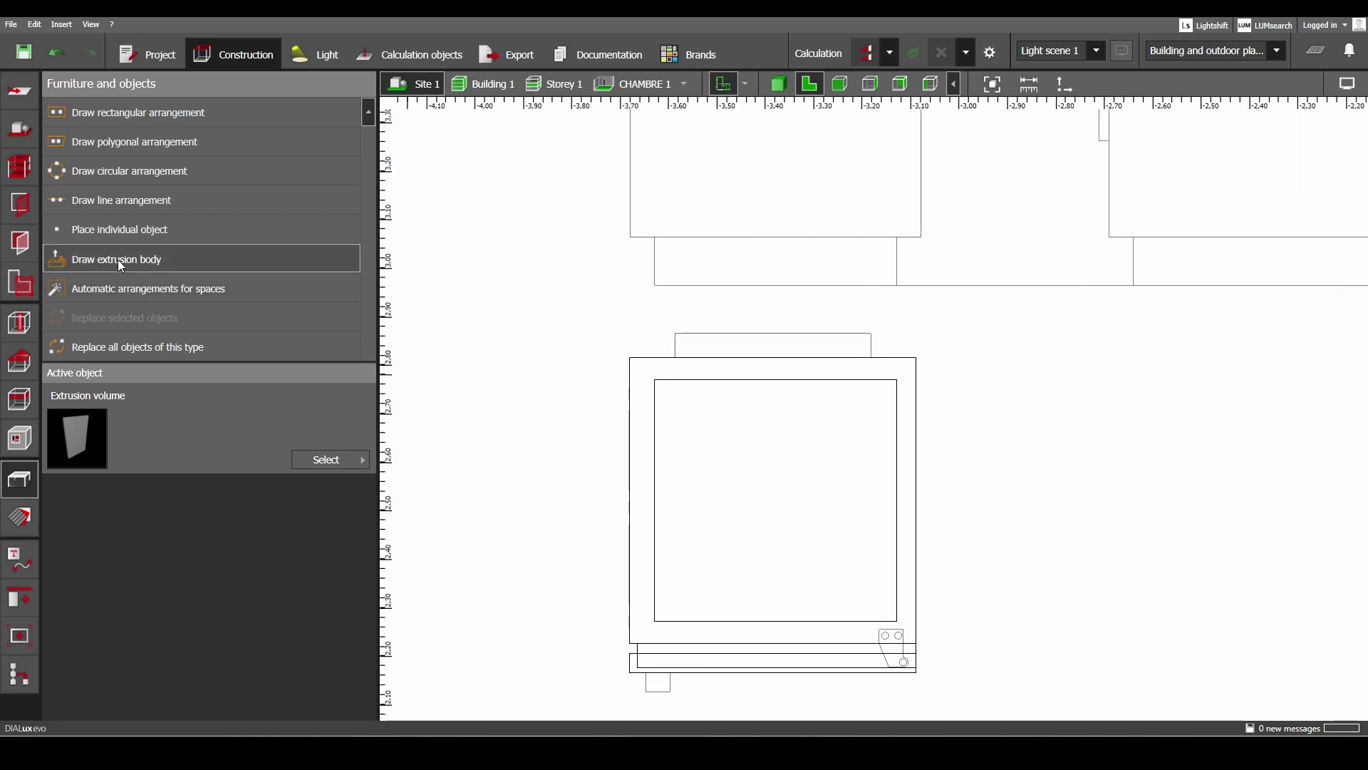
scroll(627, 644, up, 2)
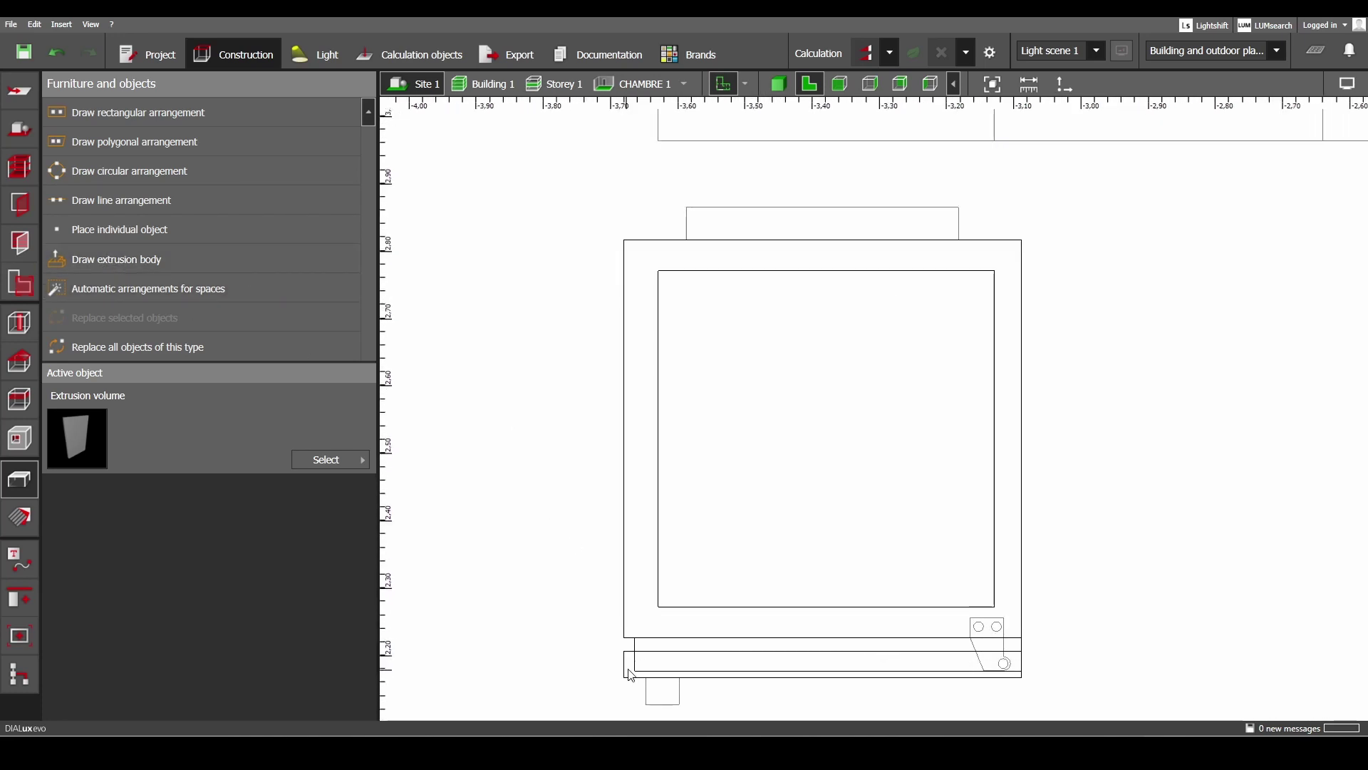
click(621, 673)
middle_drag(620, 669, 635, 543)
key(ctrl+c)
key(ctrl+v)
scroll(748, 536, down, 4)
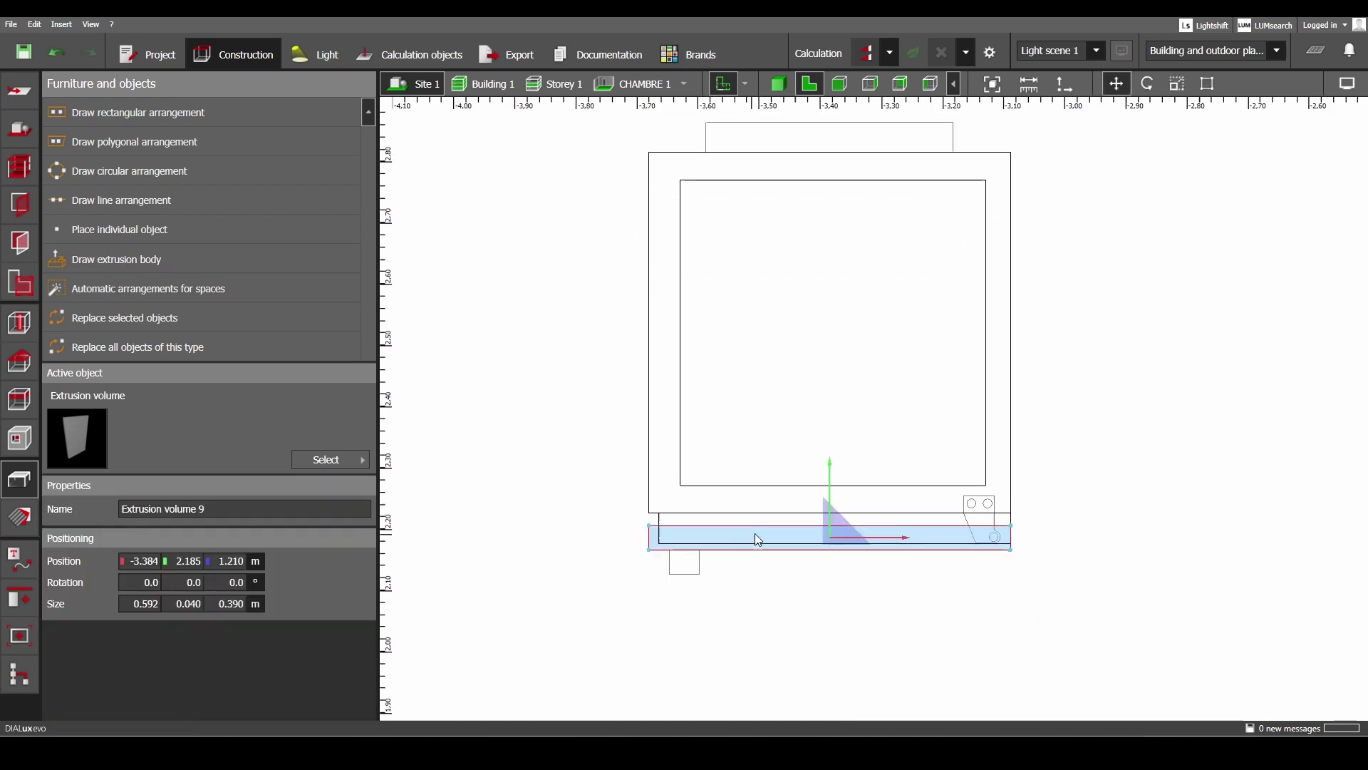
drag(819, 533, 819, 229)
middle_drag(820, 229, 815, 319)
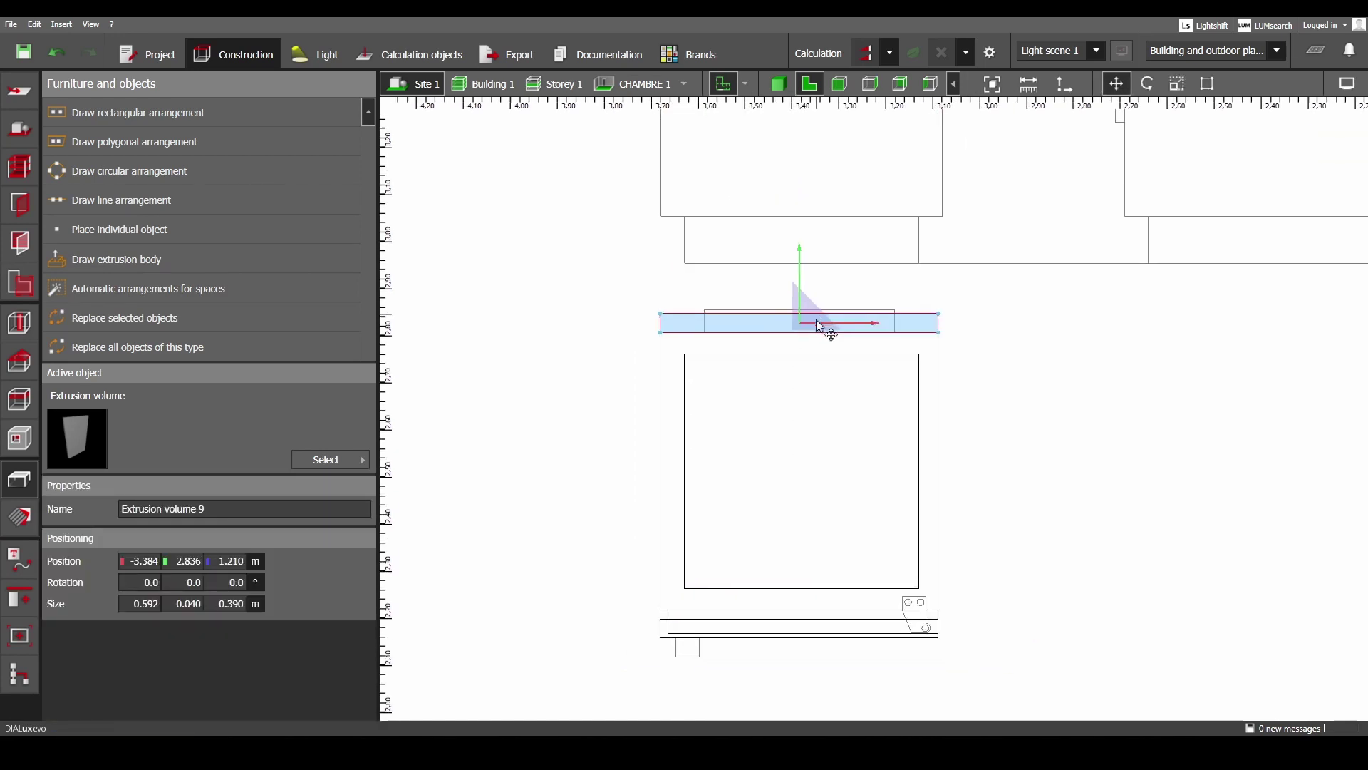
Scale the rear copy to 0.020 m deep and 0.405 m wide, aligning its ends with the rear panel outline.
scroll(815, 319, up, 2)
click(1183, 87)
drag(812, 317, 814, 328)
scroll(528, 364, up, 3)
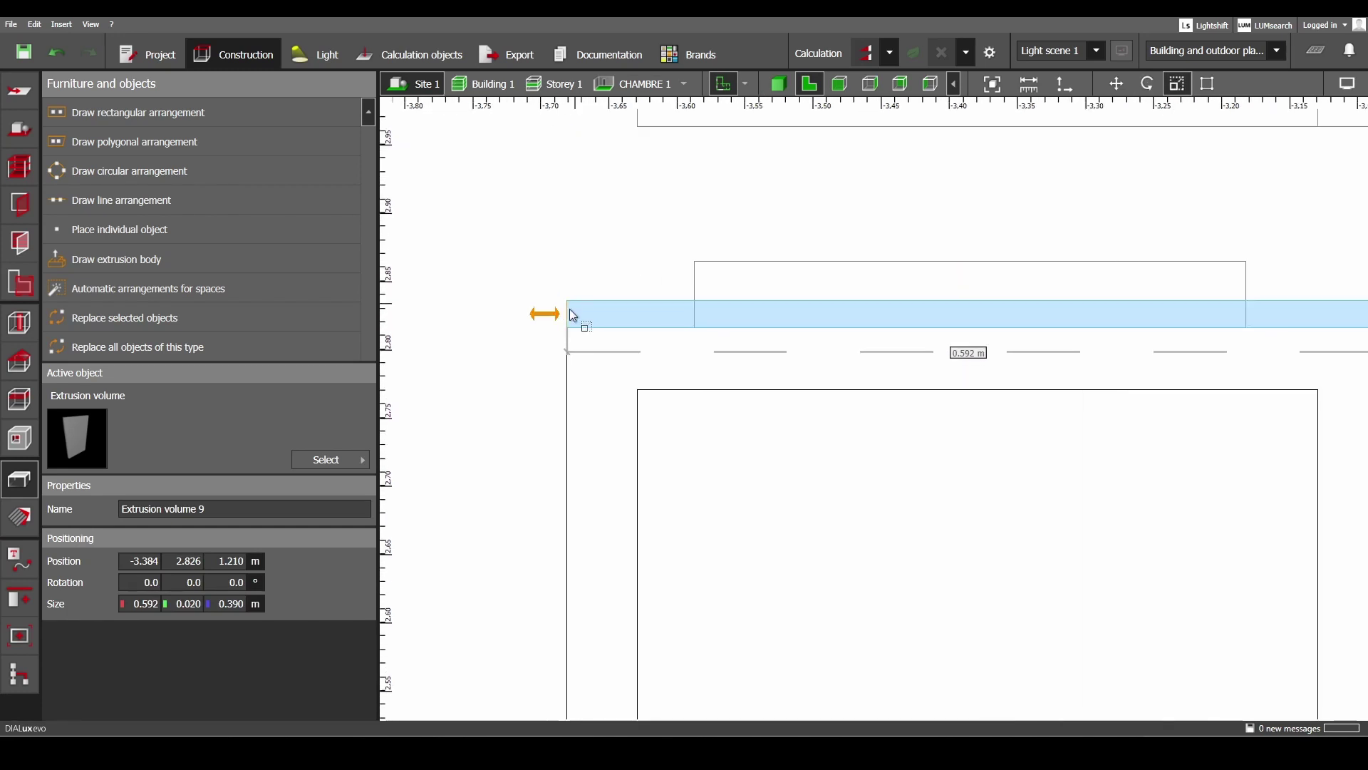
drag(572, 321, 702, 317)
middle_drag(1044, 325, 724, 325)
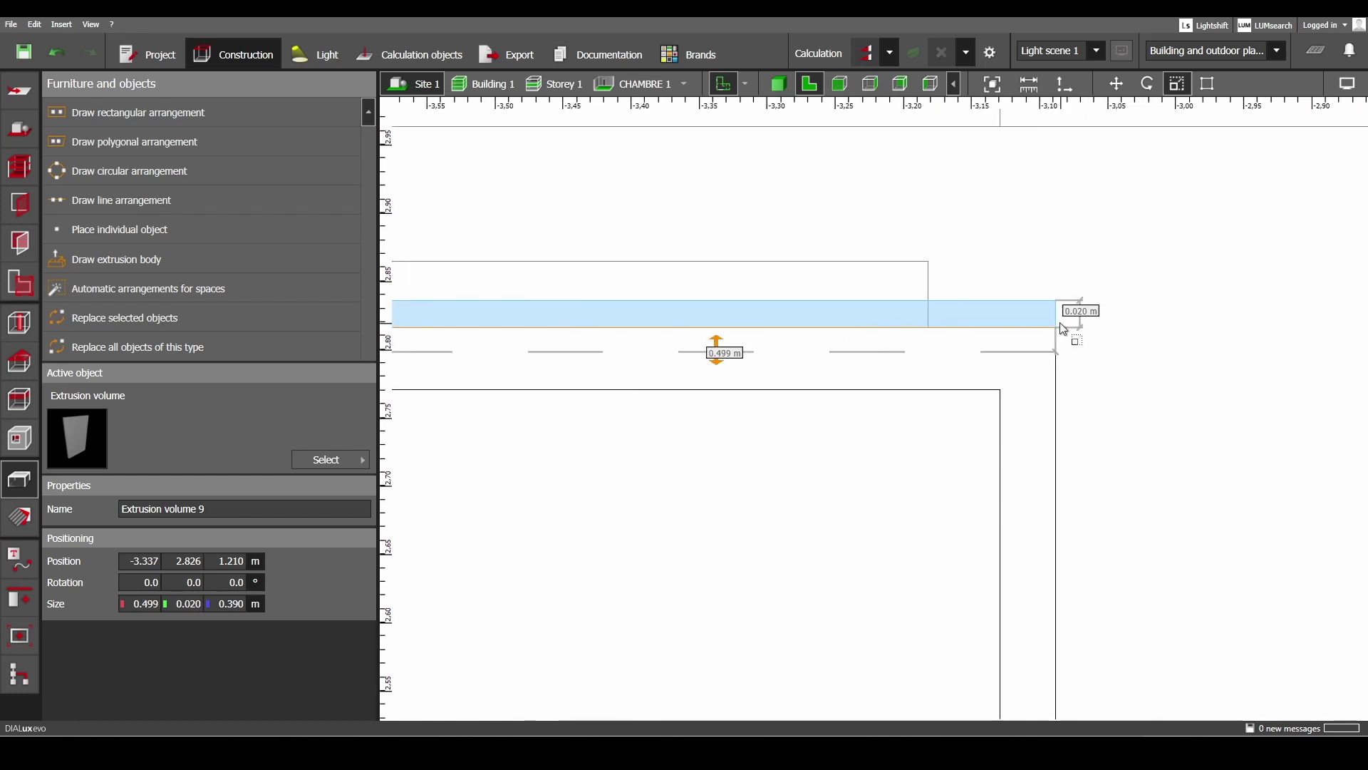
drag(1059, 316, 930, 316)
scroll(761, 320, down, 5)
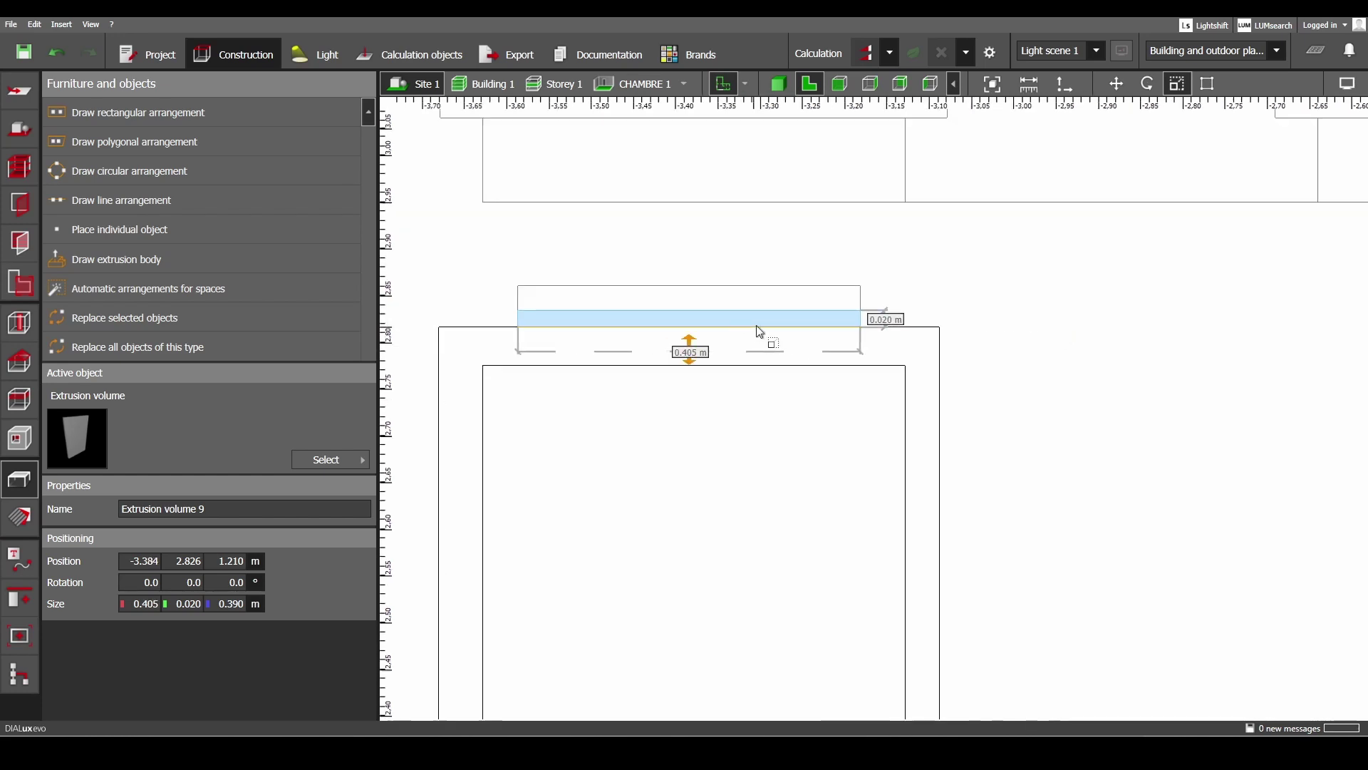
Measure the height from the floor line to the rear panel's lower edge in the drawing's side elevation.
scroll(889, 284, down, 6)
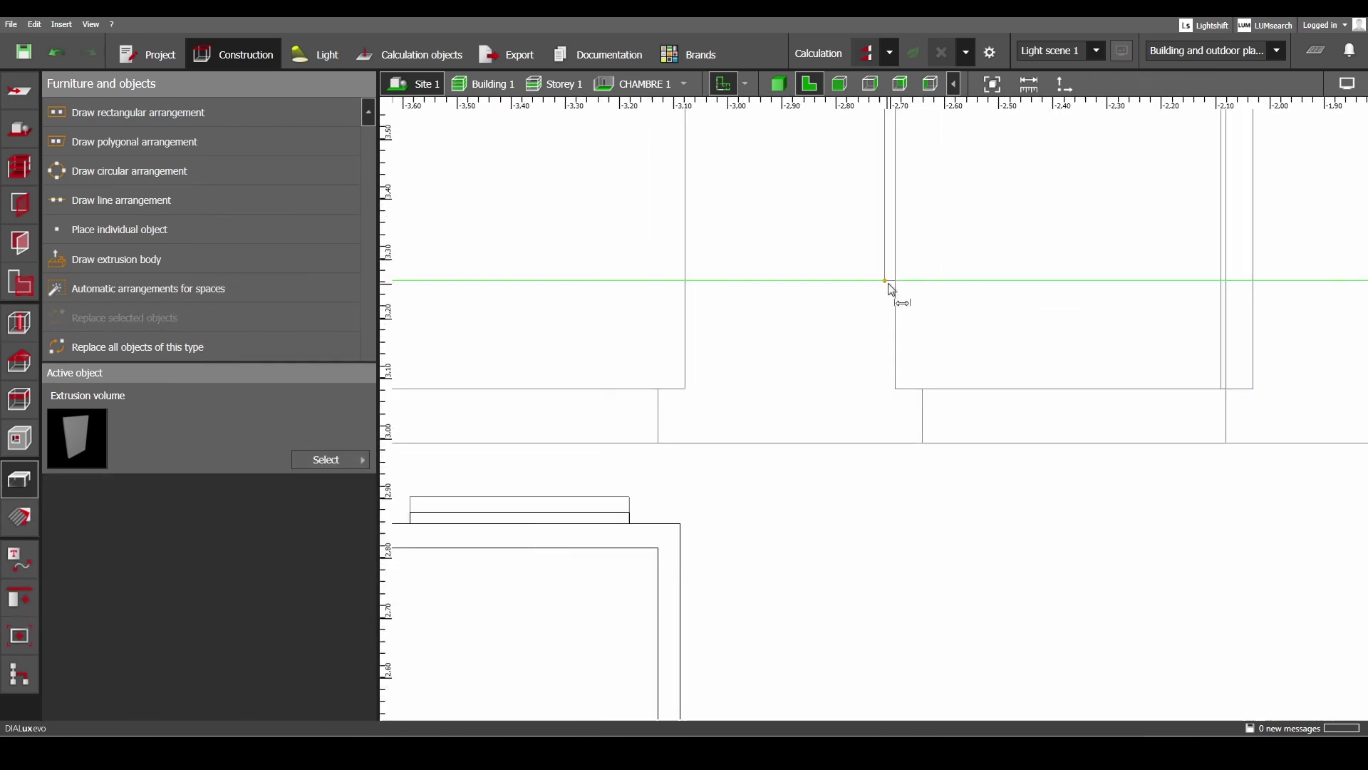
click(887, 283)
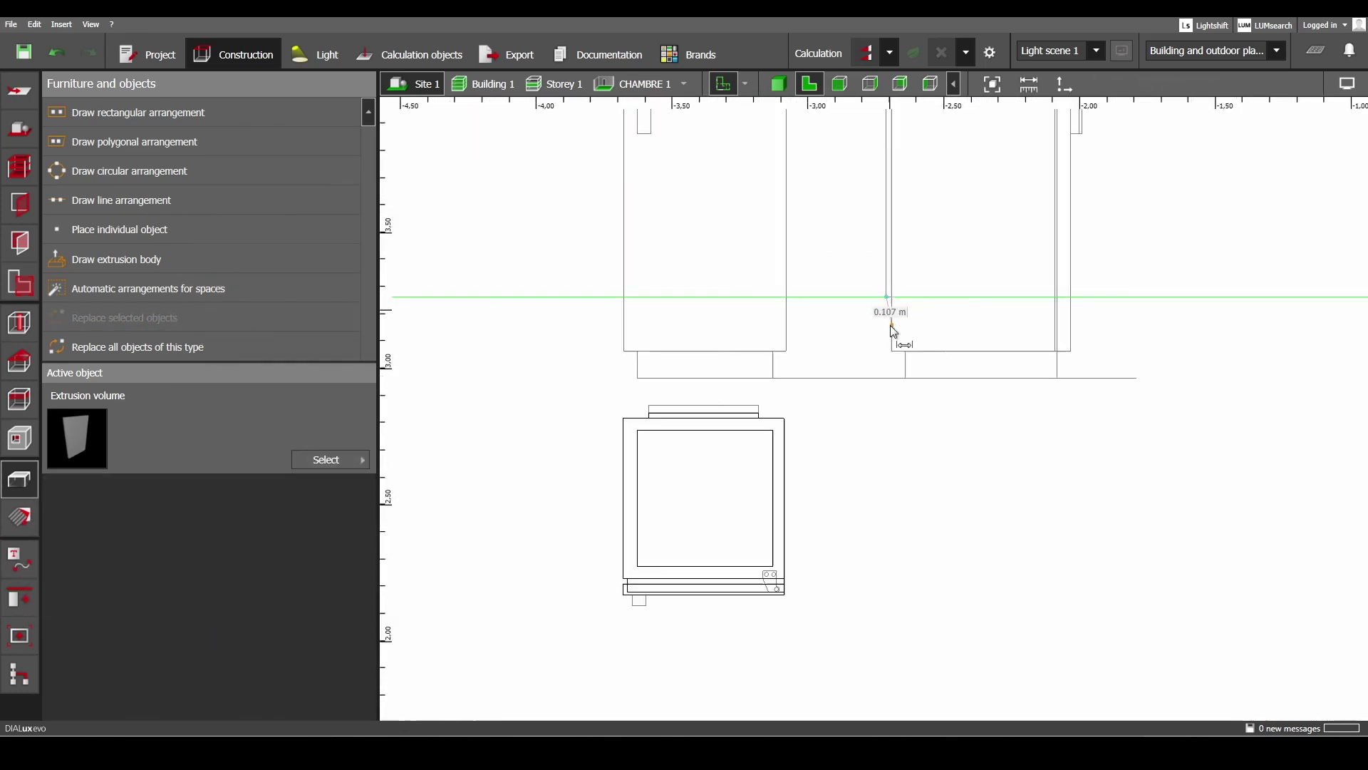
middle_drag(905, 154, 885, 231)
scroll(874, 263, up, 3)
scroll(881, 245, down, 3)
scroll(882, 423, up, 3)
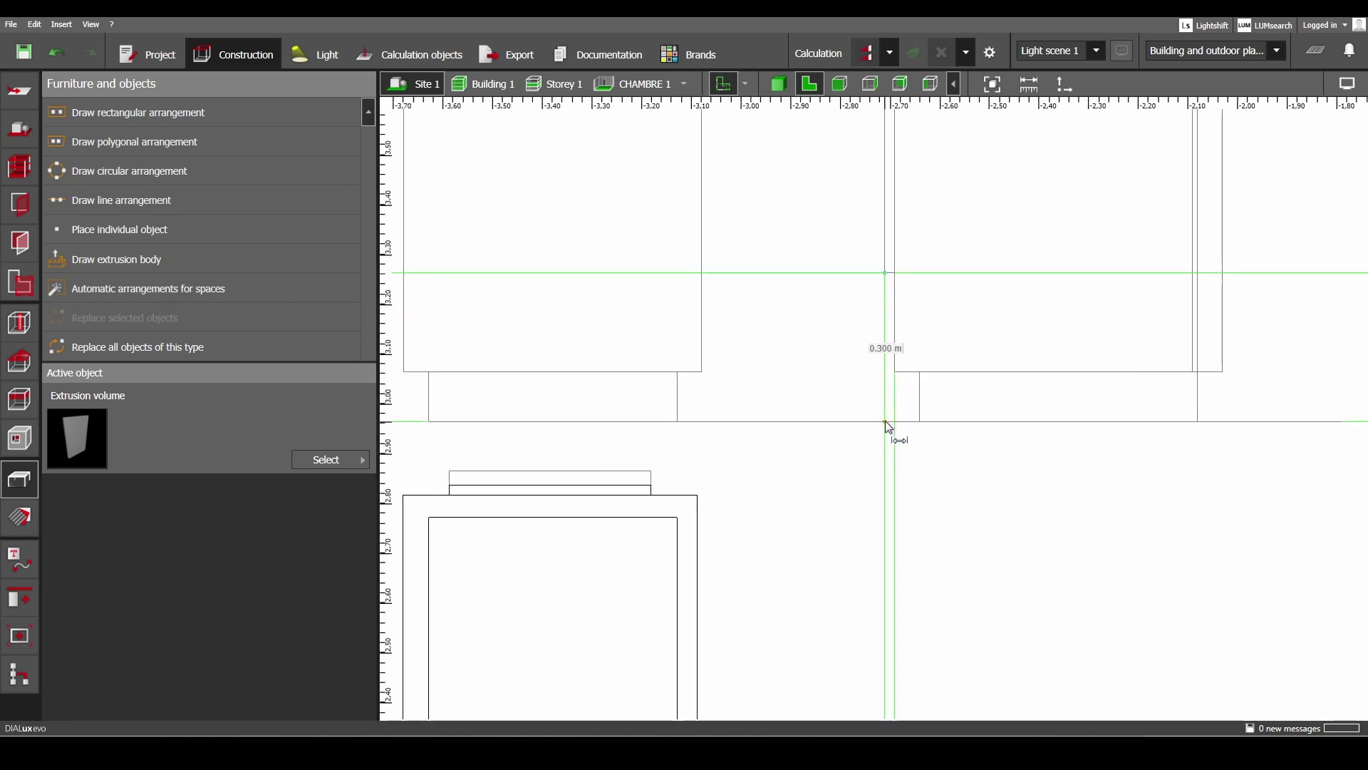
key(Escape)
scroll(794, 297, down, 2)
middle_drag(794, 298, 869, 274)
Select the rear panel extrusion in the 3D view and set its height to 1 m.
click(782, 90)
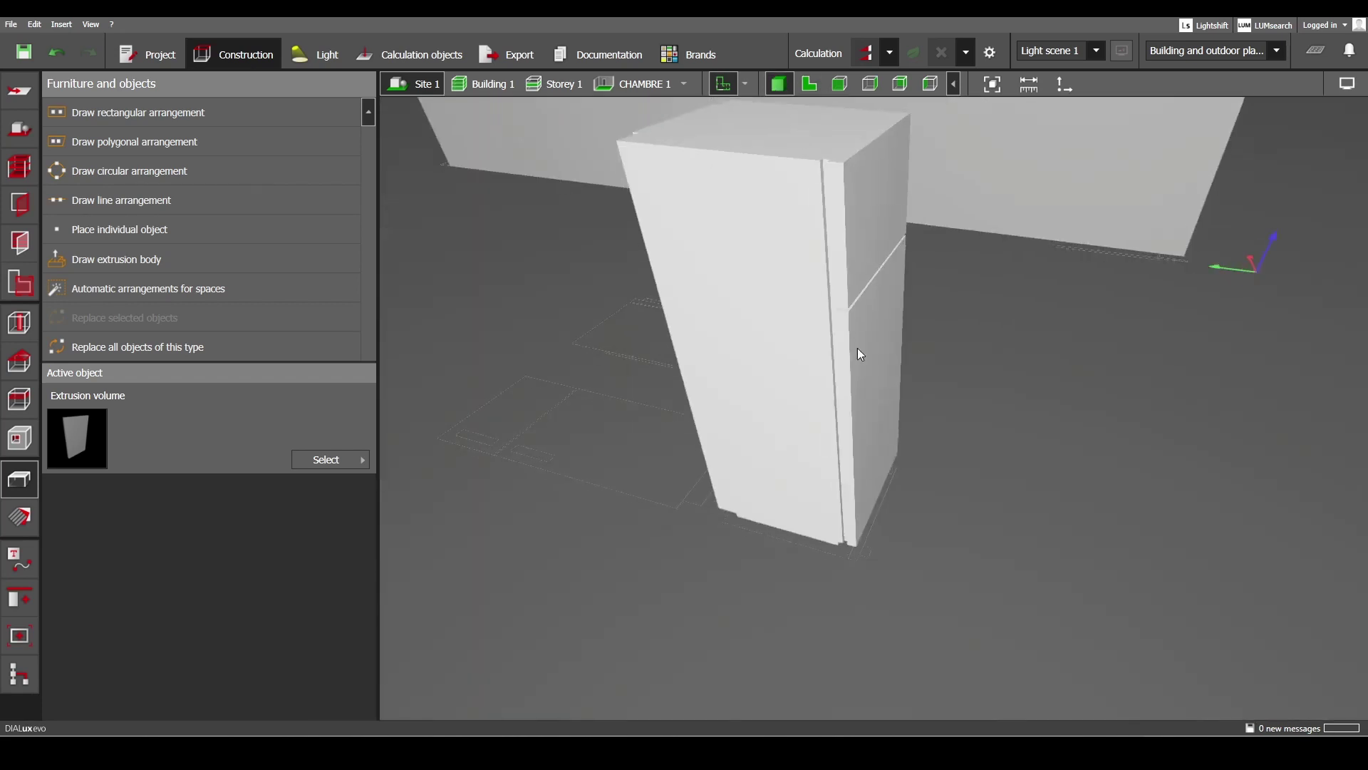
right_drag(857, 348, 759, 315)
middle_drag(758, 315, 869, 273)
click(869, 273)
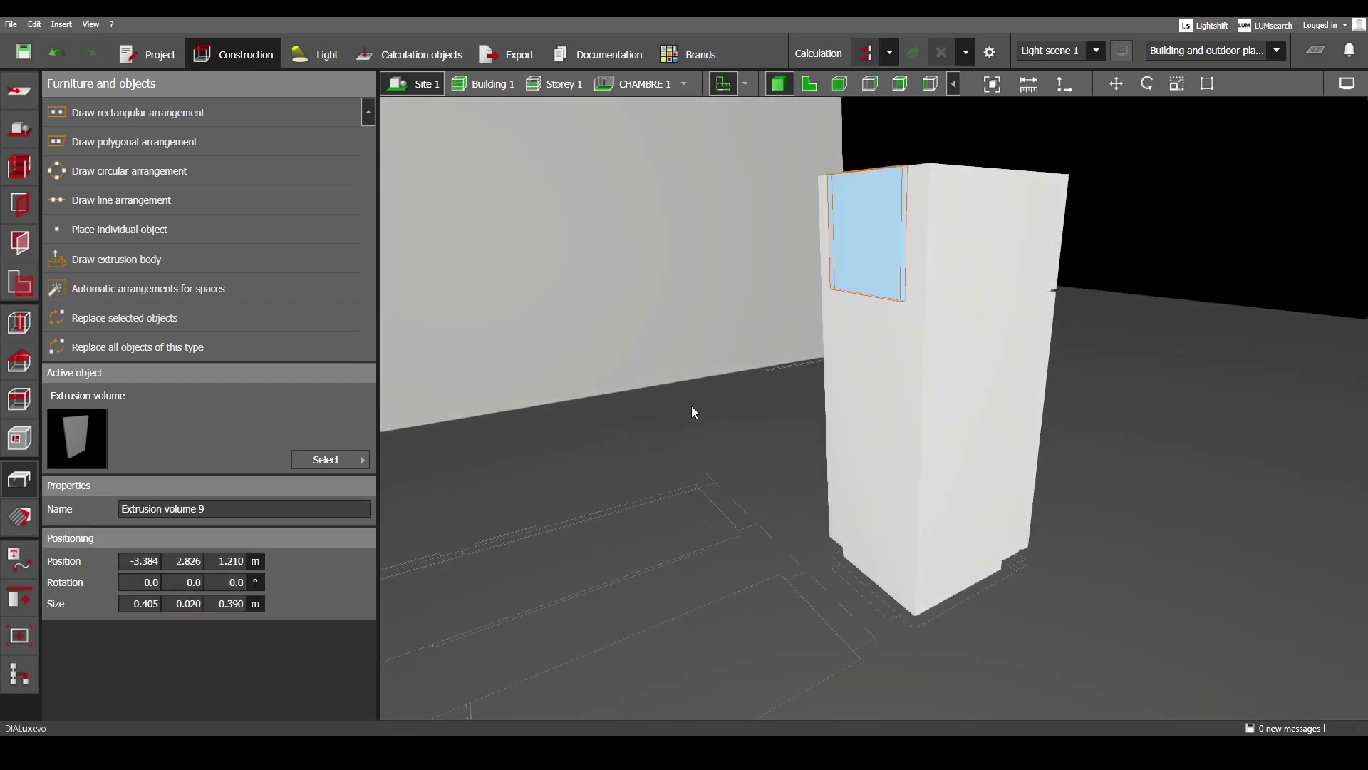
text(1)
key(Return)
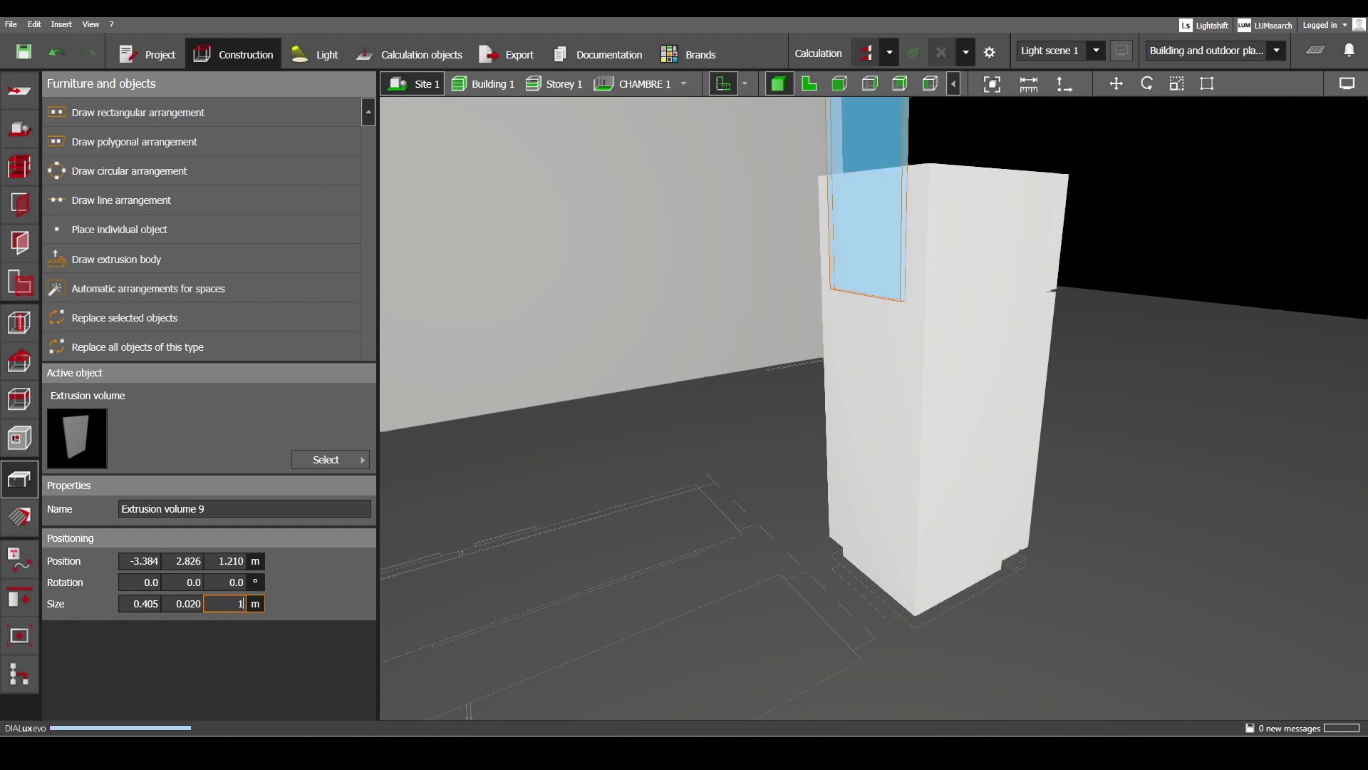
Set the rear panel's vertical position to 0.3 m.
click(229, 561)
text(0.3)
key(Return)
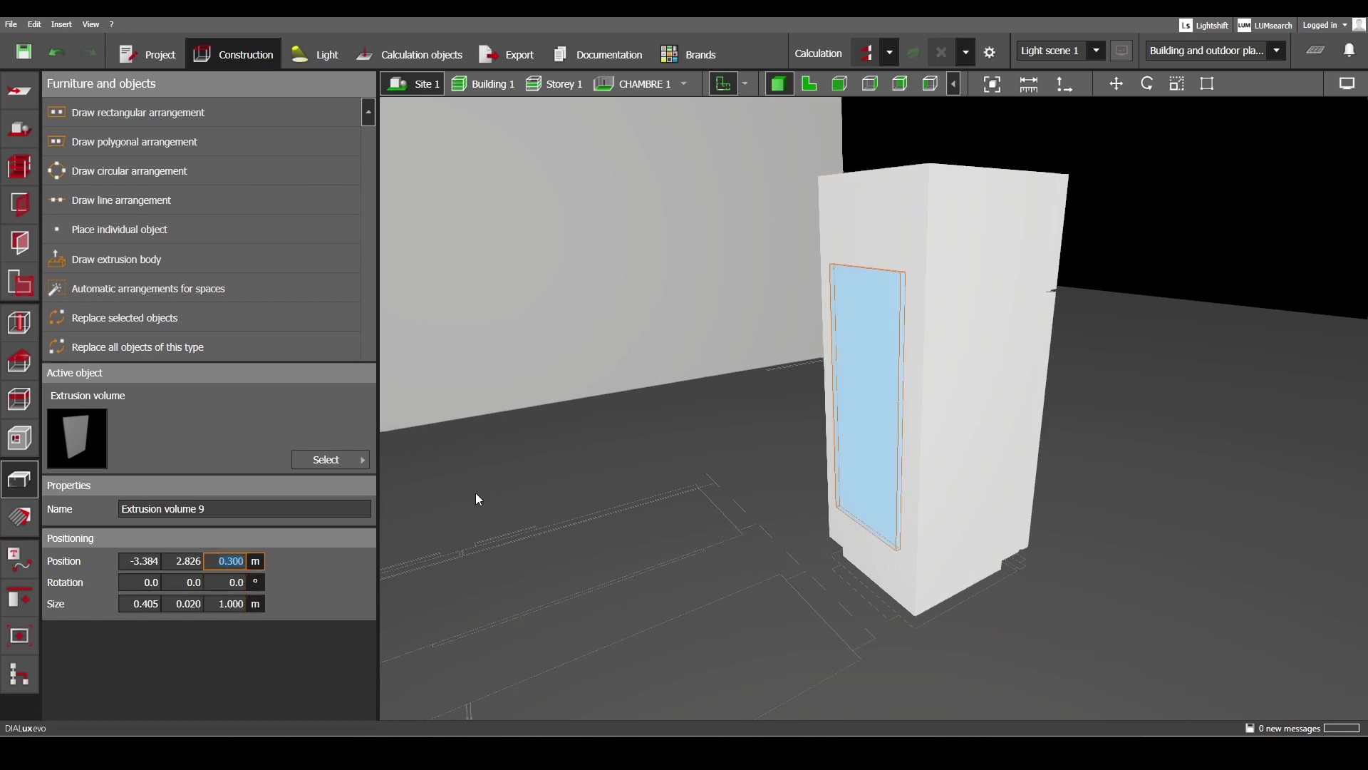
Return to the floor plan and examine the door handle outlines in the drawing's side and front elevations.
right_drag(737, 389, 828, 173)
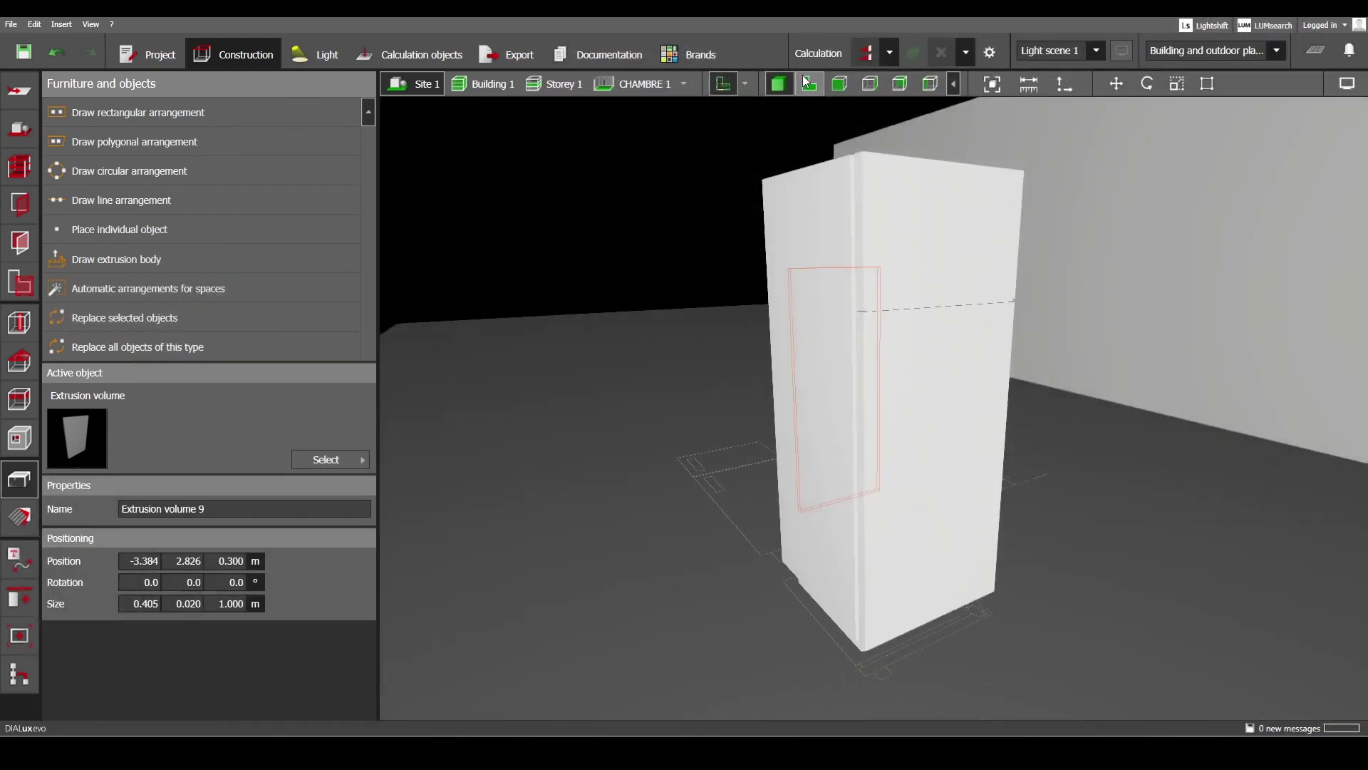
click(807, 84)
scroll(841, 340, down, 2)
middle_drag(980, 218, 828, 402)
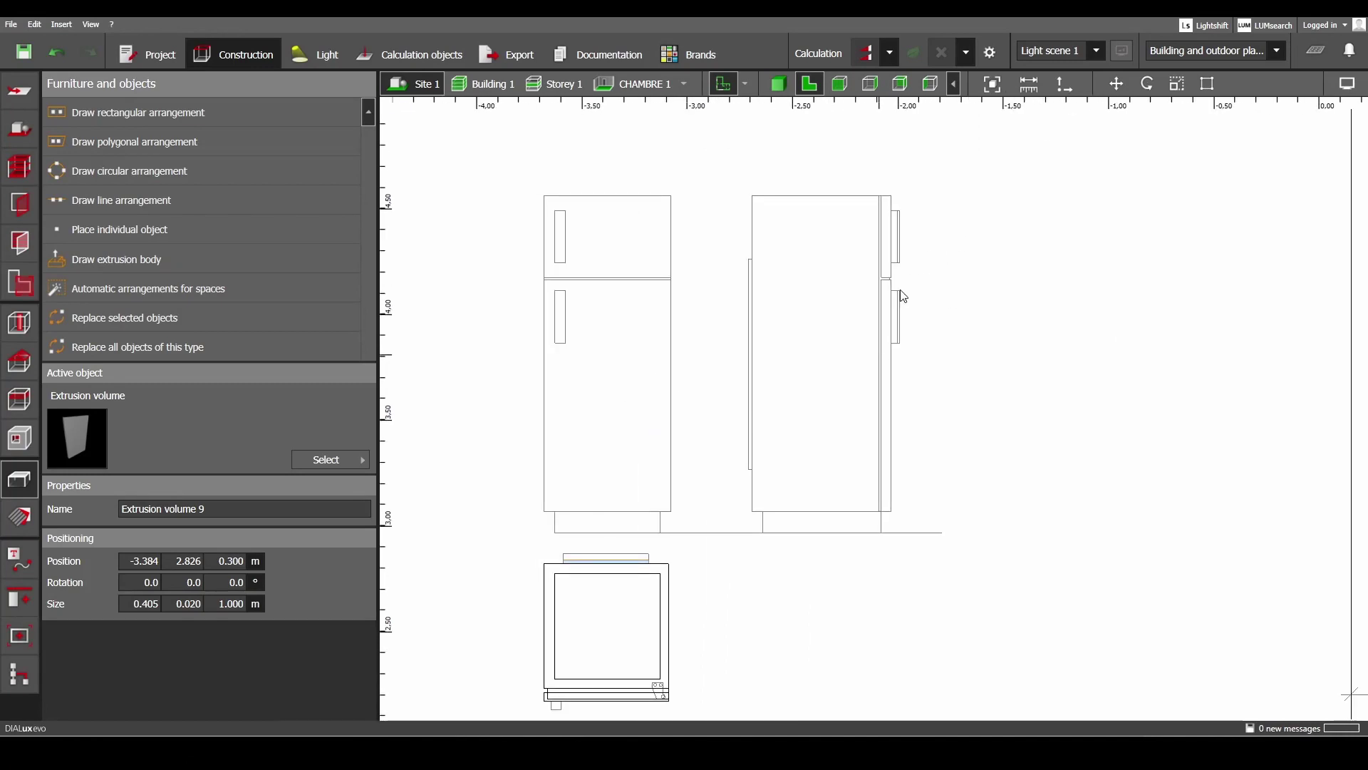
scroll(862, 269, up, 1)
scroll(877, 217, up, 5)
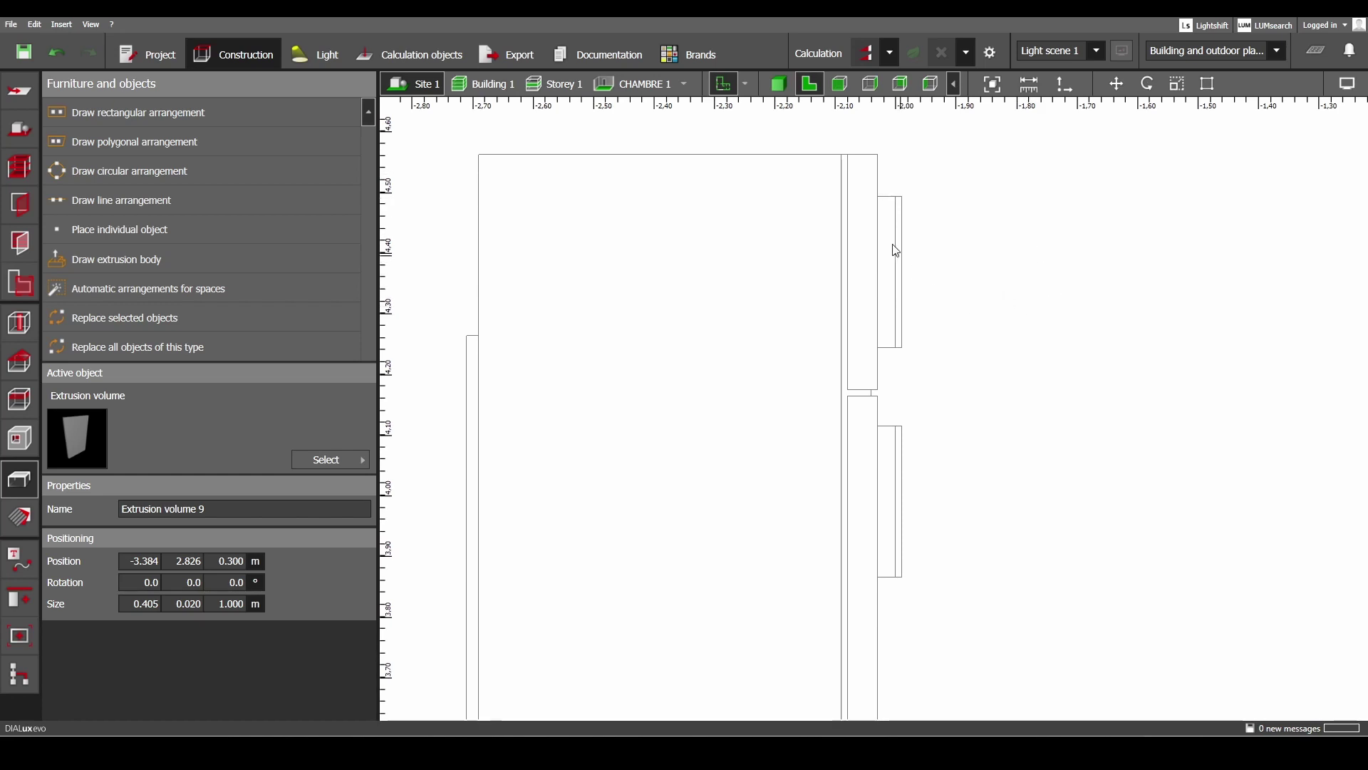
scroll(900, 324, down, 3)
scroll(899, 325, down, 2)
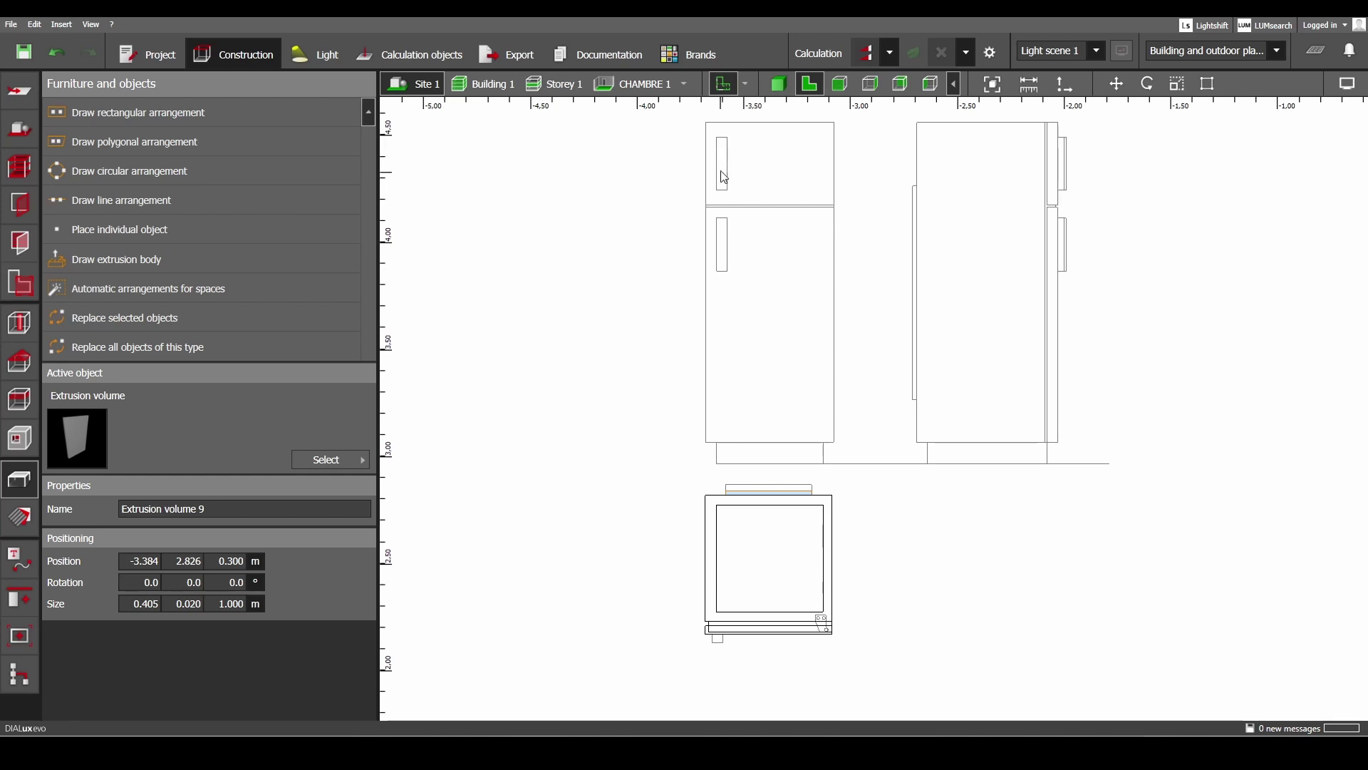
Duplicate the upper door extrusion in the floor plan and move the copy's outer corner onto the handle outline's corner.
scroll(733, 310, down, 1)
scroll(747, 344, up, 2)
scroll(746, 343, down, 1)
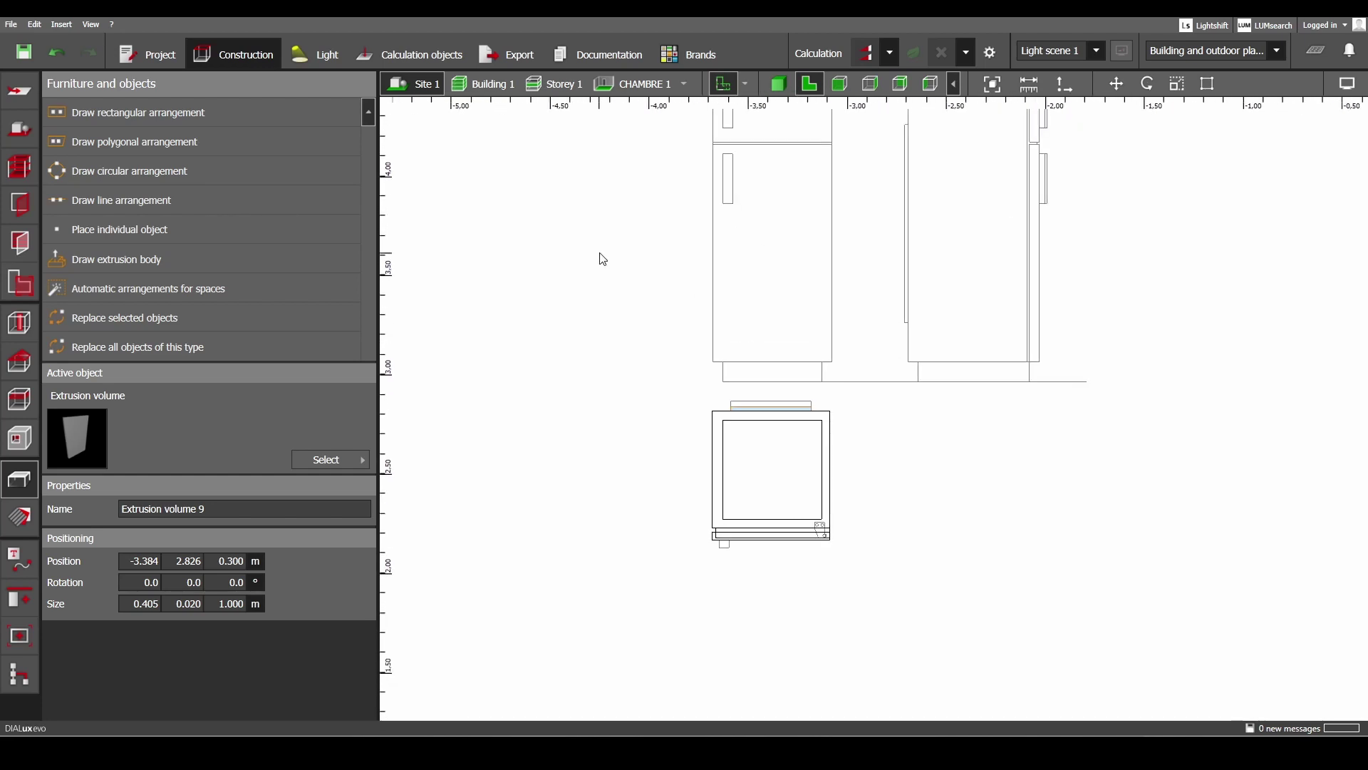
click(602, 259)
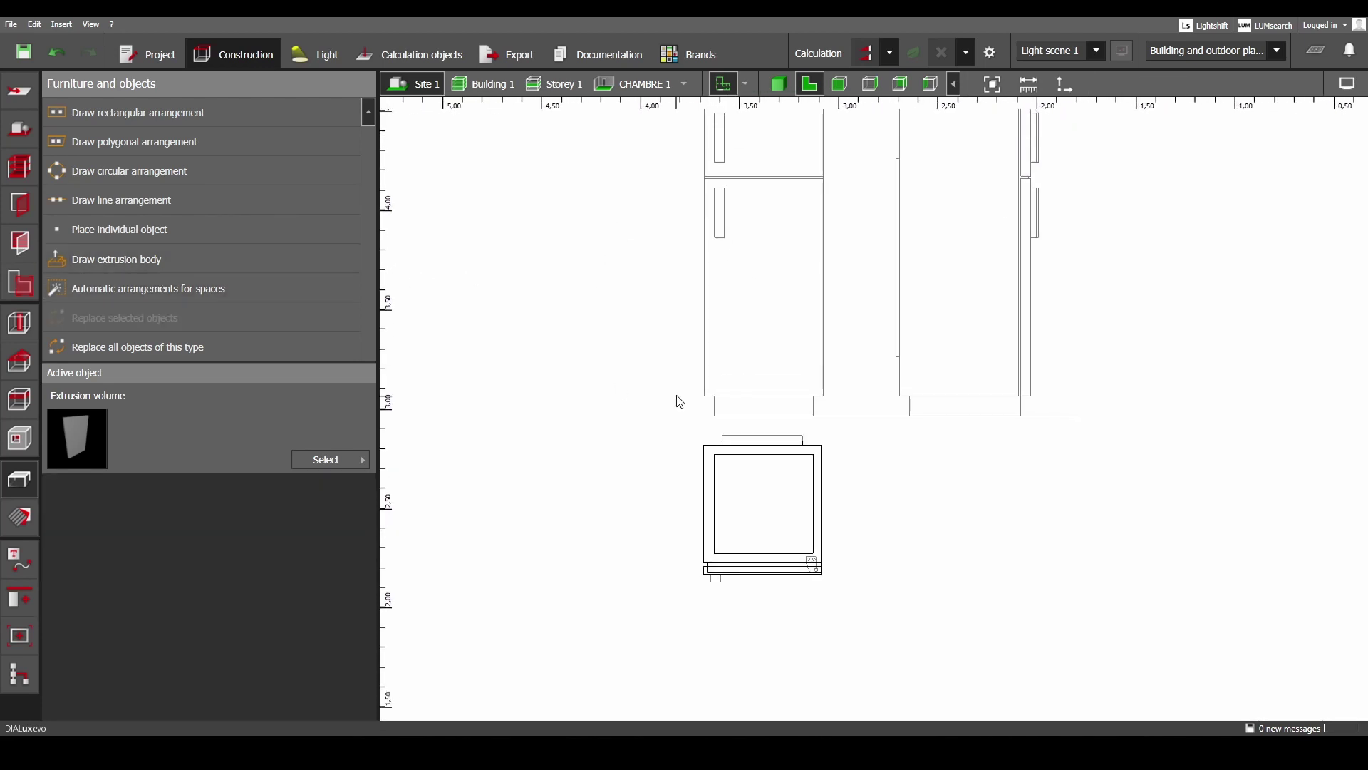
scroll(716, 571, up, 6)
click(681, 576)
middle_drag(679, 585, 695, 500)
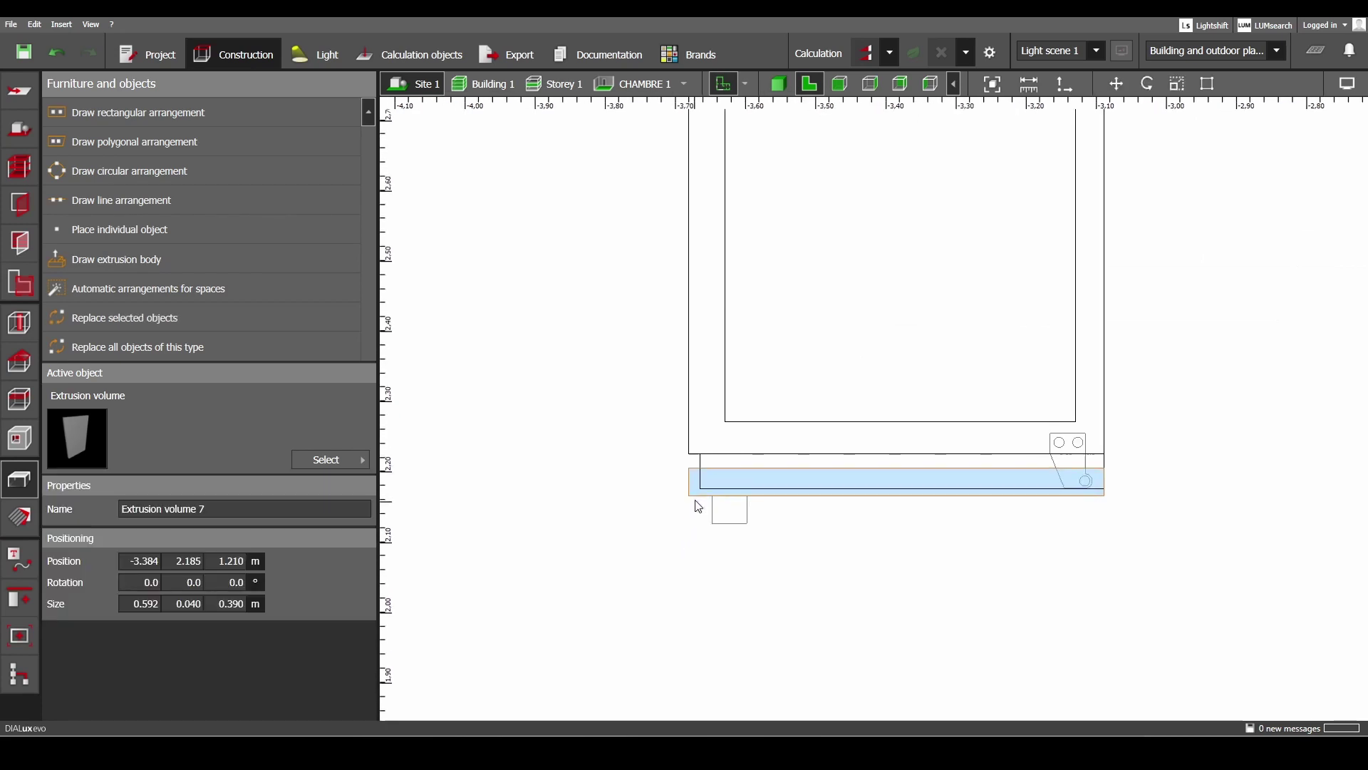
scroll(698, 506, up, 2)
click(701, 499)
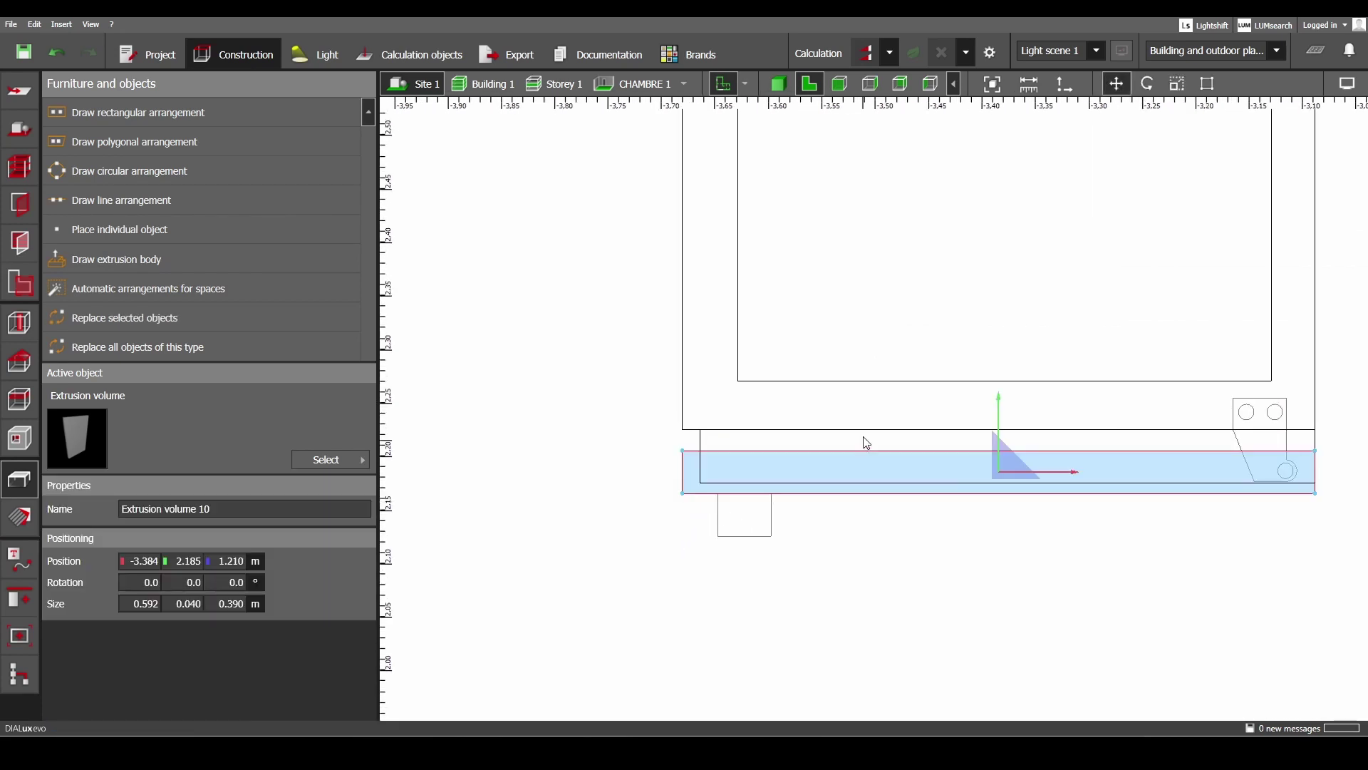
scroll(975, 479, up, 2)
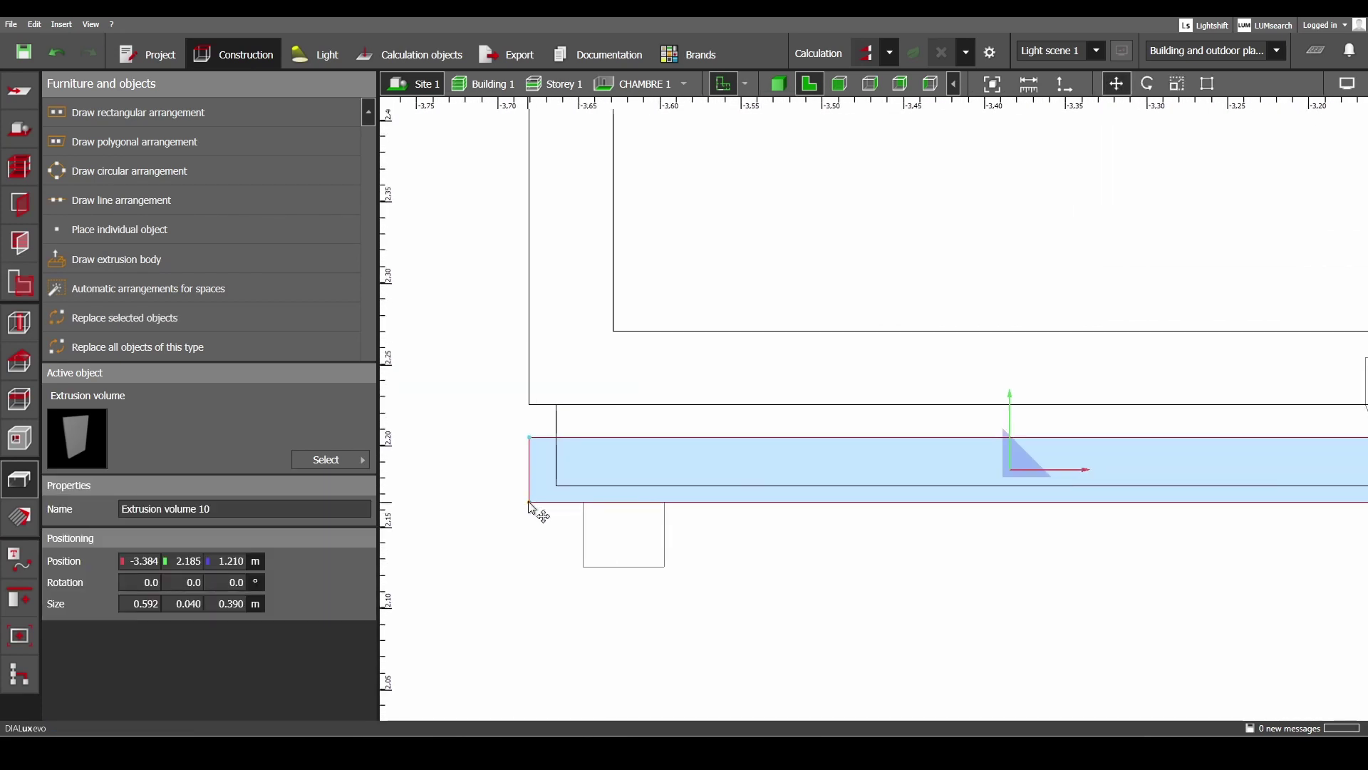
drag(529, 507, 585, 571)
Scale the copied extrusion's width to 0.05 m so it fits the handle outline in the plan.
scroll(596, 571, down, 2)
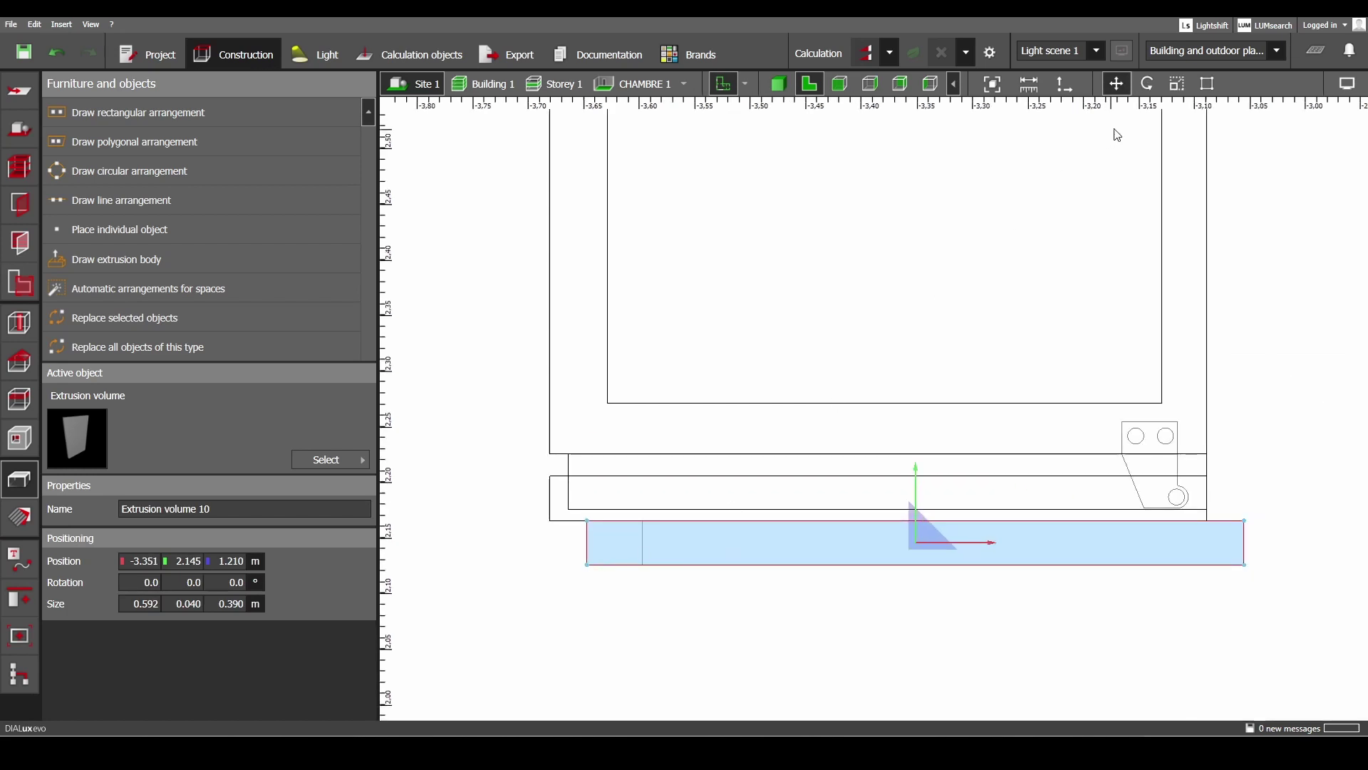
click(1177, 84)
drag(1241, 553, 640, 562)
scroll(620, 547, up, 2)
scroll(620, 547, down, 6)
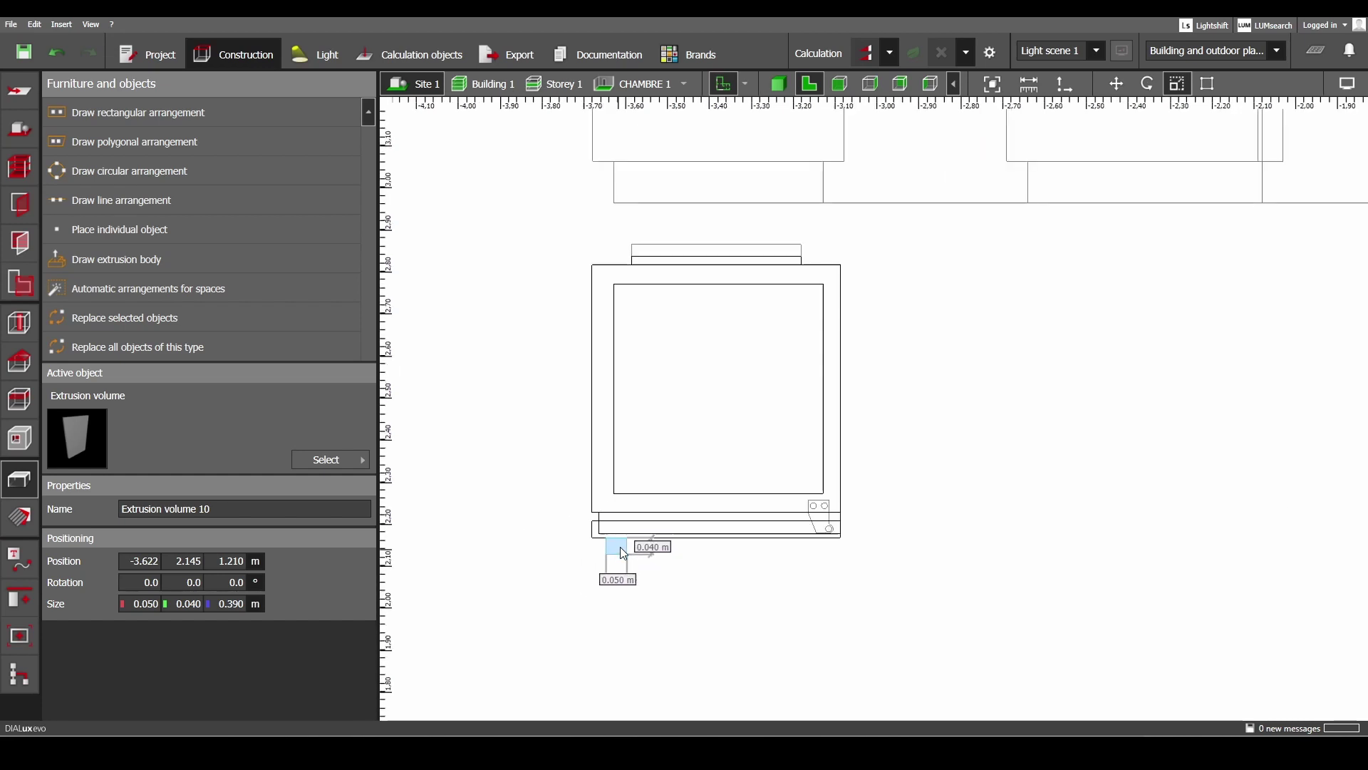
Measure the lower door handle's height in the drawing's front elevation.
middle_drag(743, 239, 772, 552)
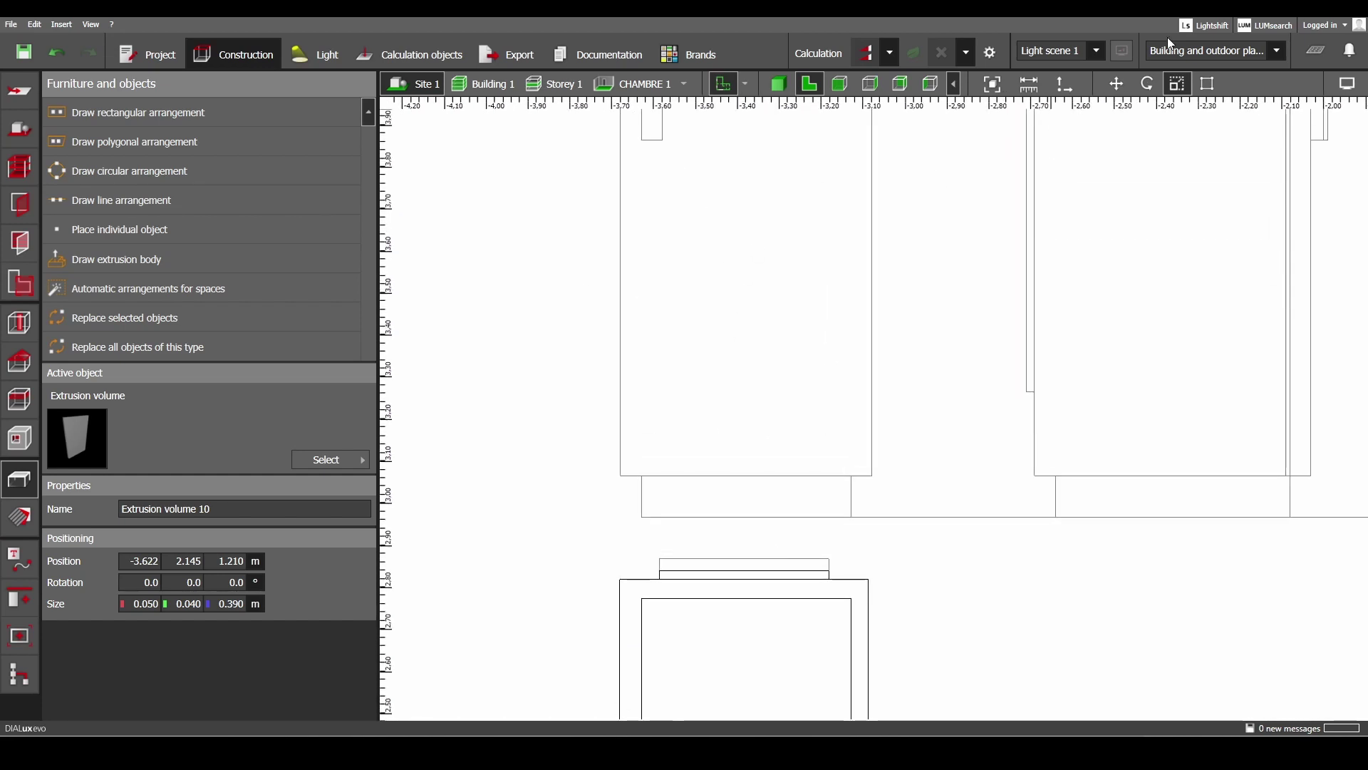
click(755, 339)
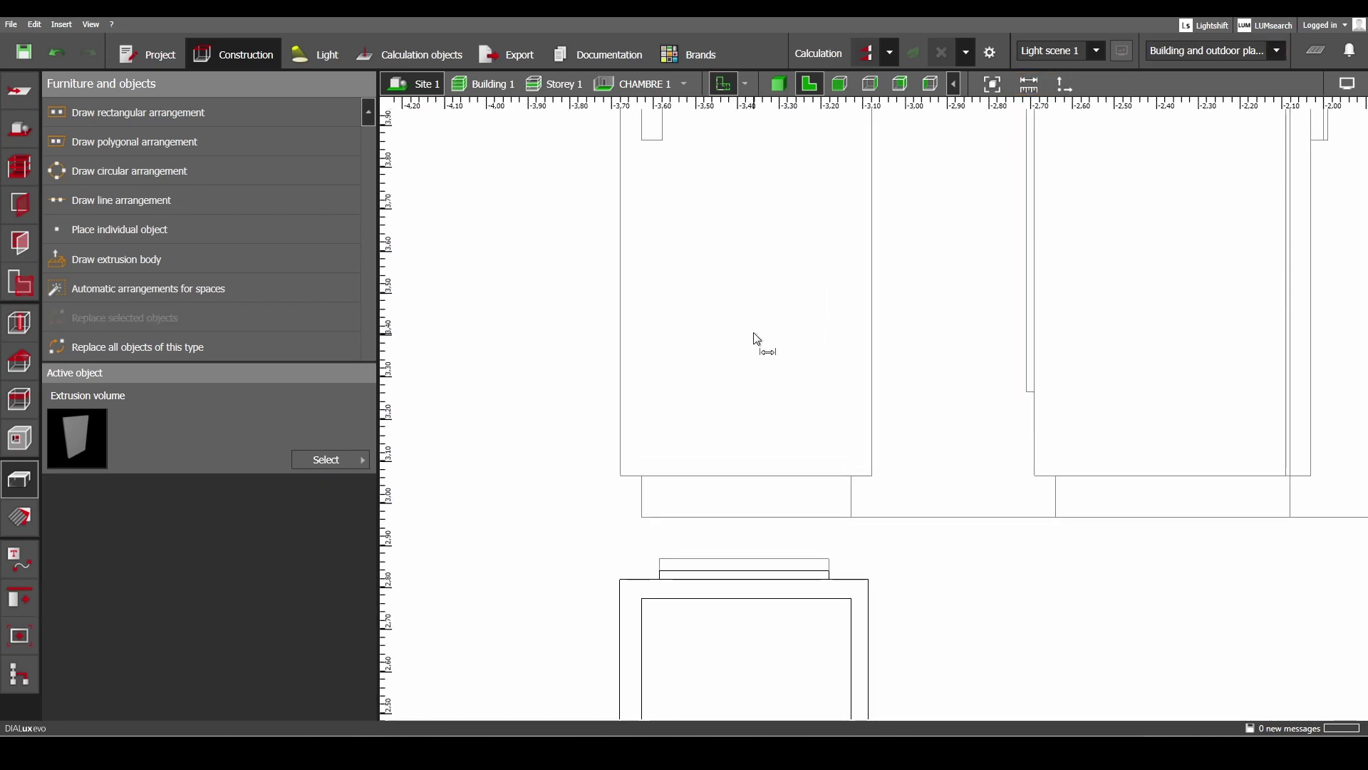
scroll(813, 482, up, 2)
scroll(713, 358, up, 2)
scroll(737, 441, up, 1)
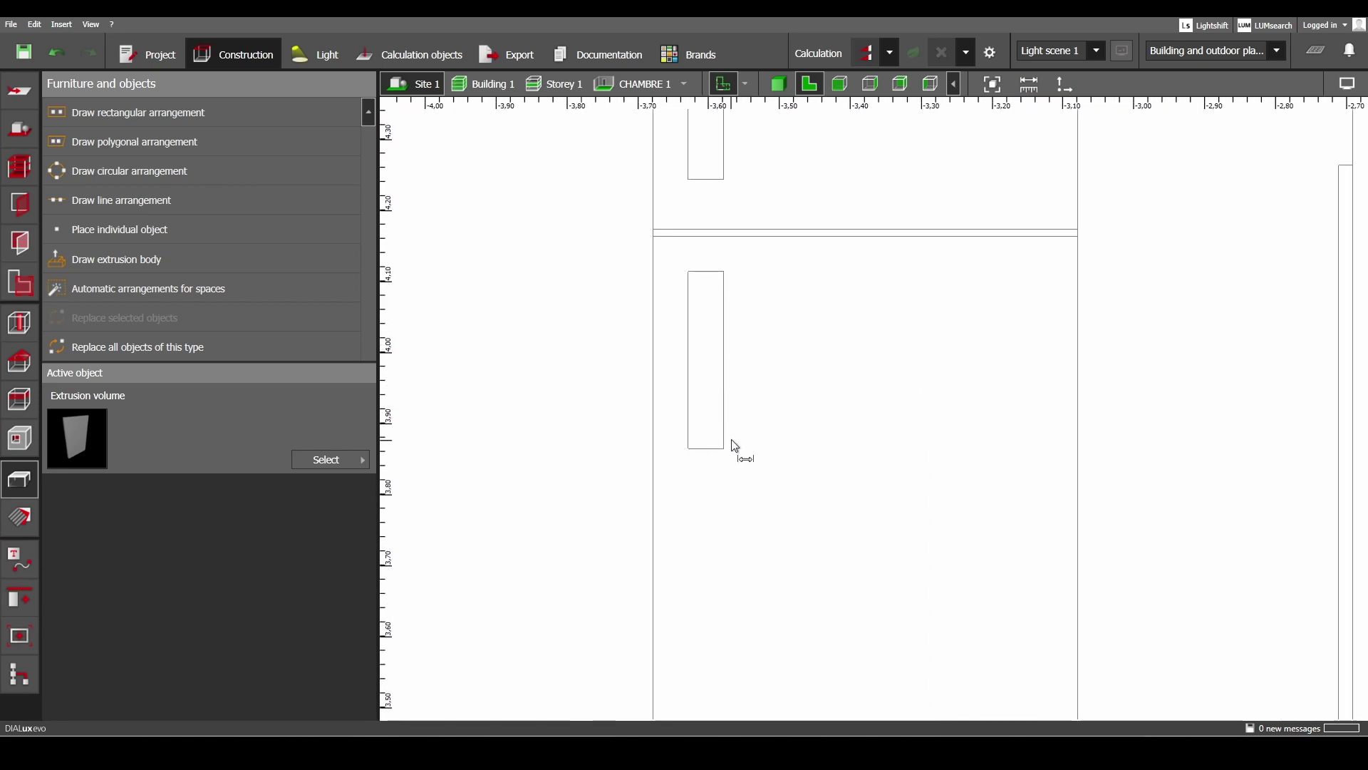
click(725, 447)
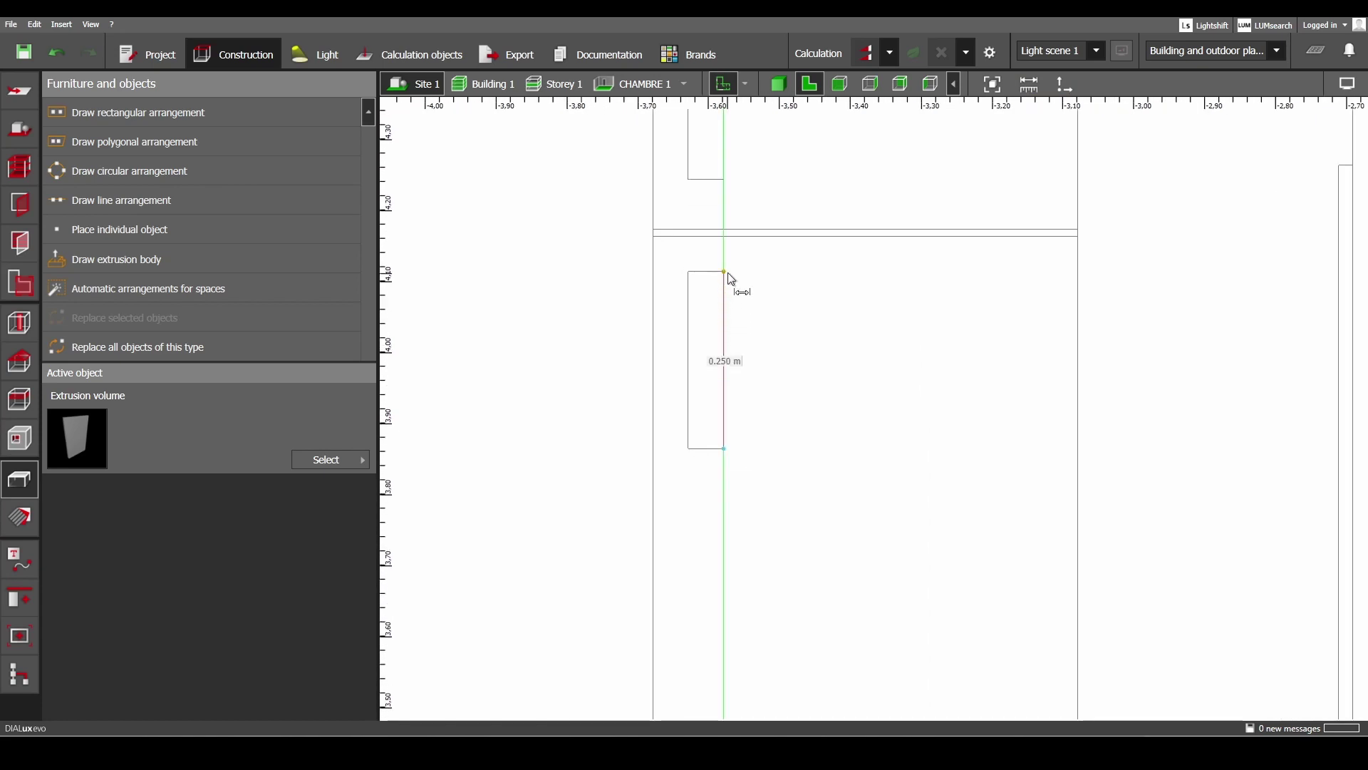
key(Escape)
Select the handle extrusion in the floor plan and set its height to 0.25 m.
scroll(754, 390, down, 5)
middle_drag(755, 368, 762, 171)
scroll(752, 451, up, 2)
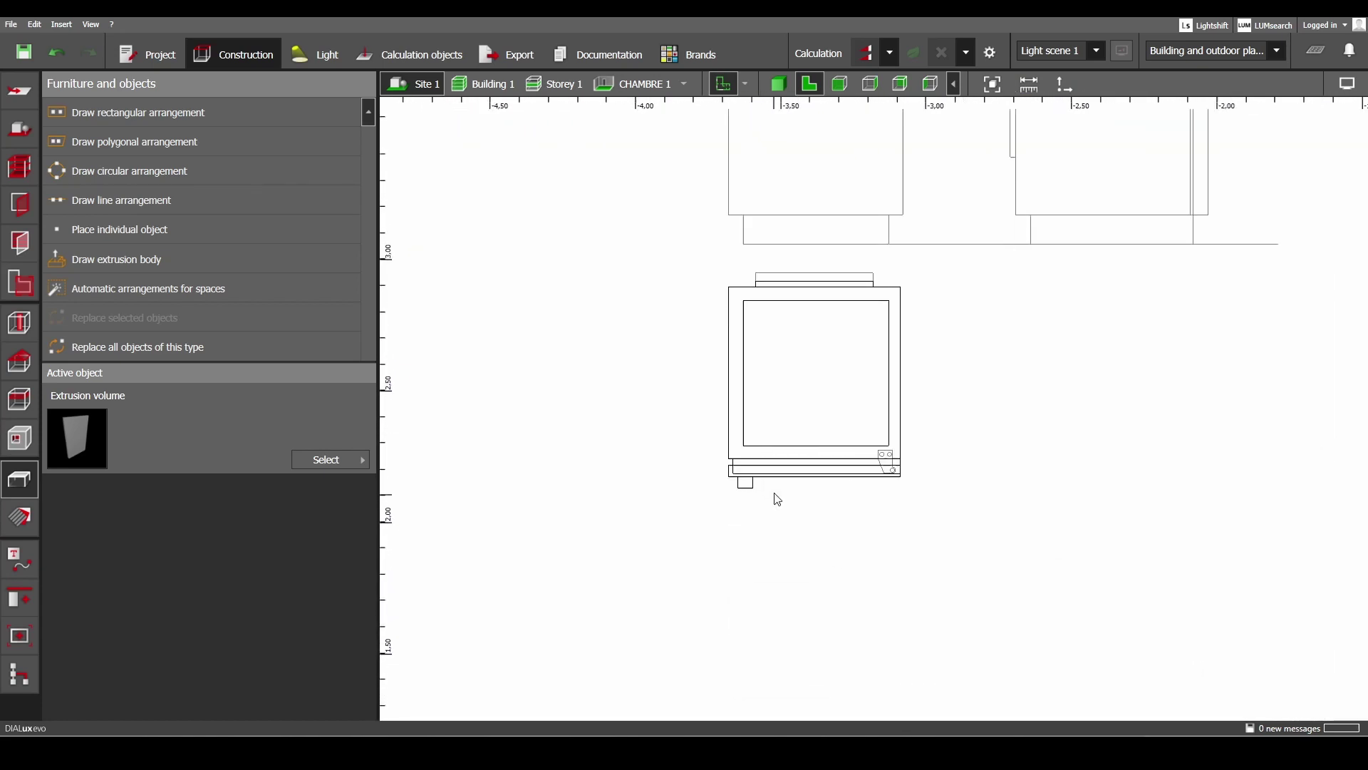
scroll(777, 499, up, 3)
click(740, 478)
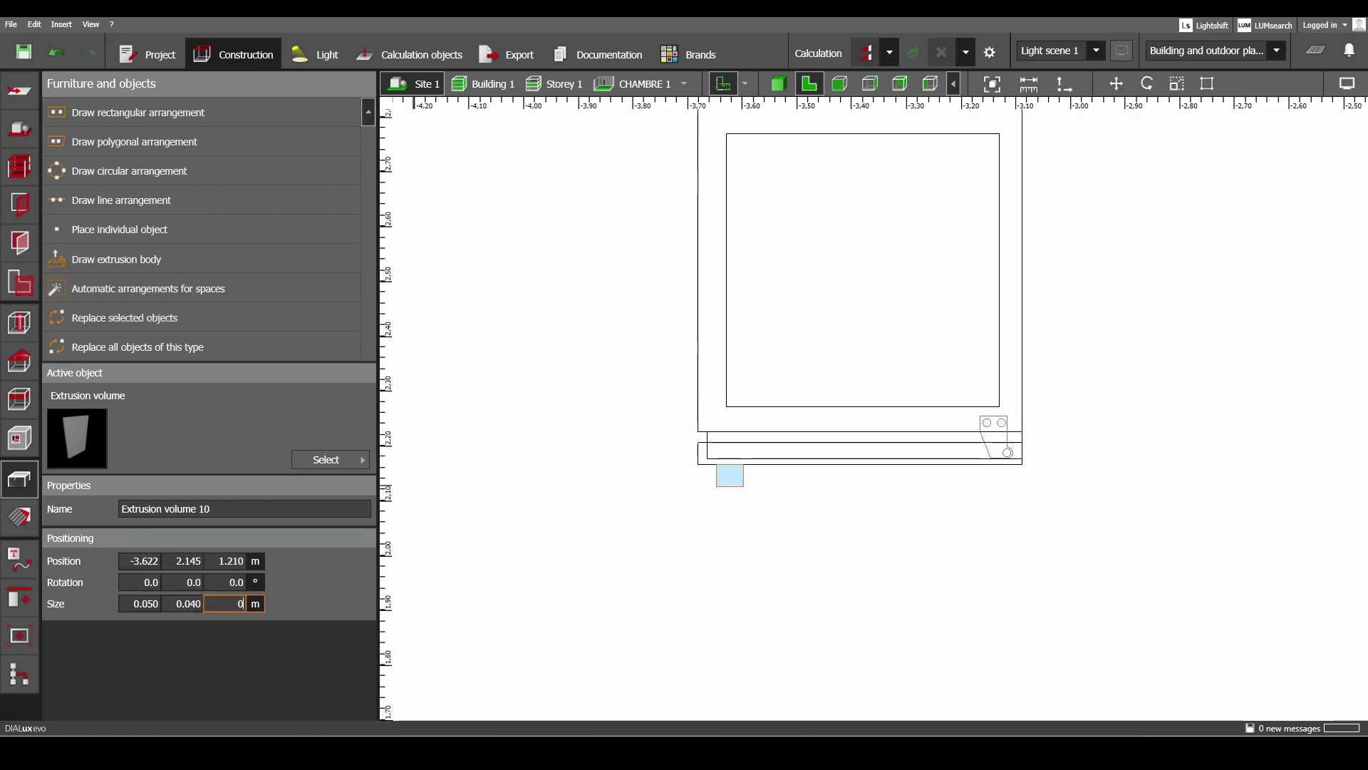
key(Return)
scroll(547, 514, down, 2)
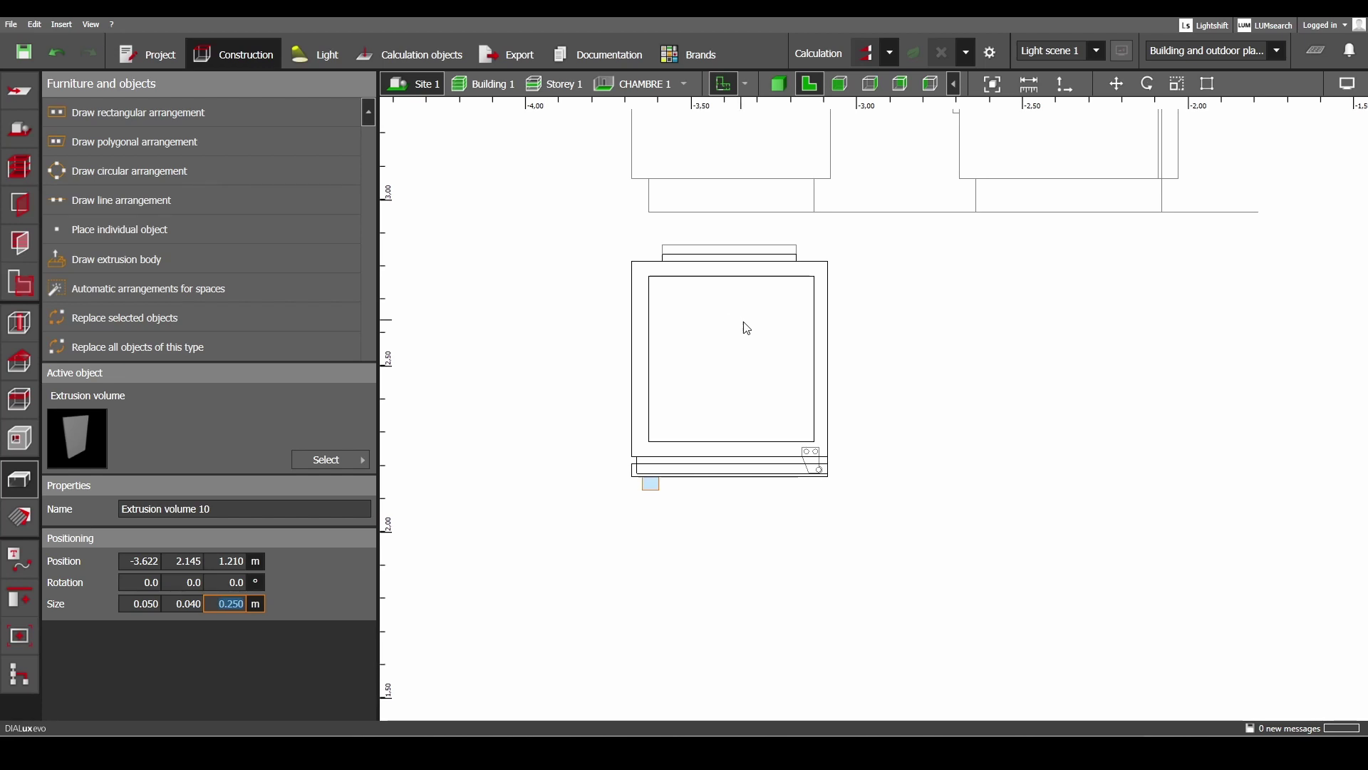
Measure the height from the floor line to the lower handle's bottom edge in the front elevation.
scroll(747, 328, down, 2)
click(1035, 88)
scroll(755, 263, up, 4)
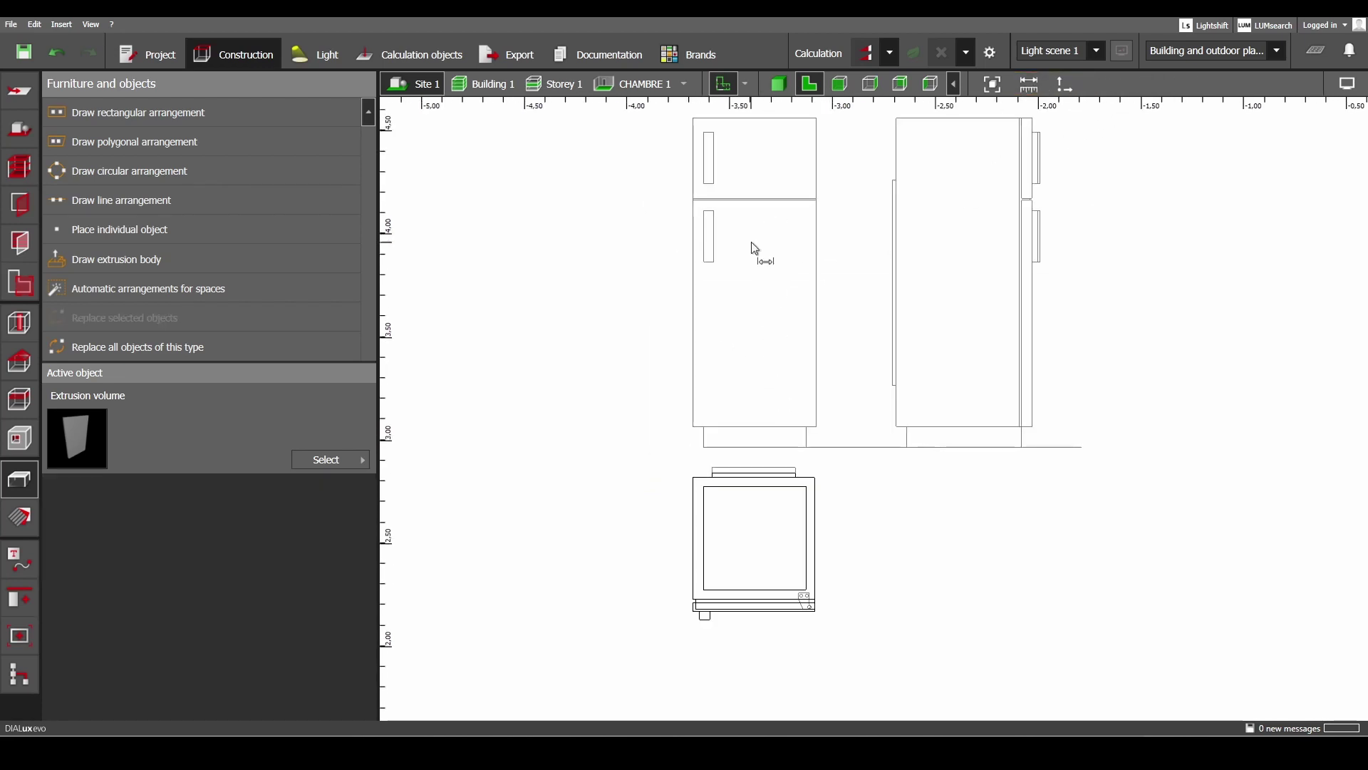
click(708, 550)
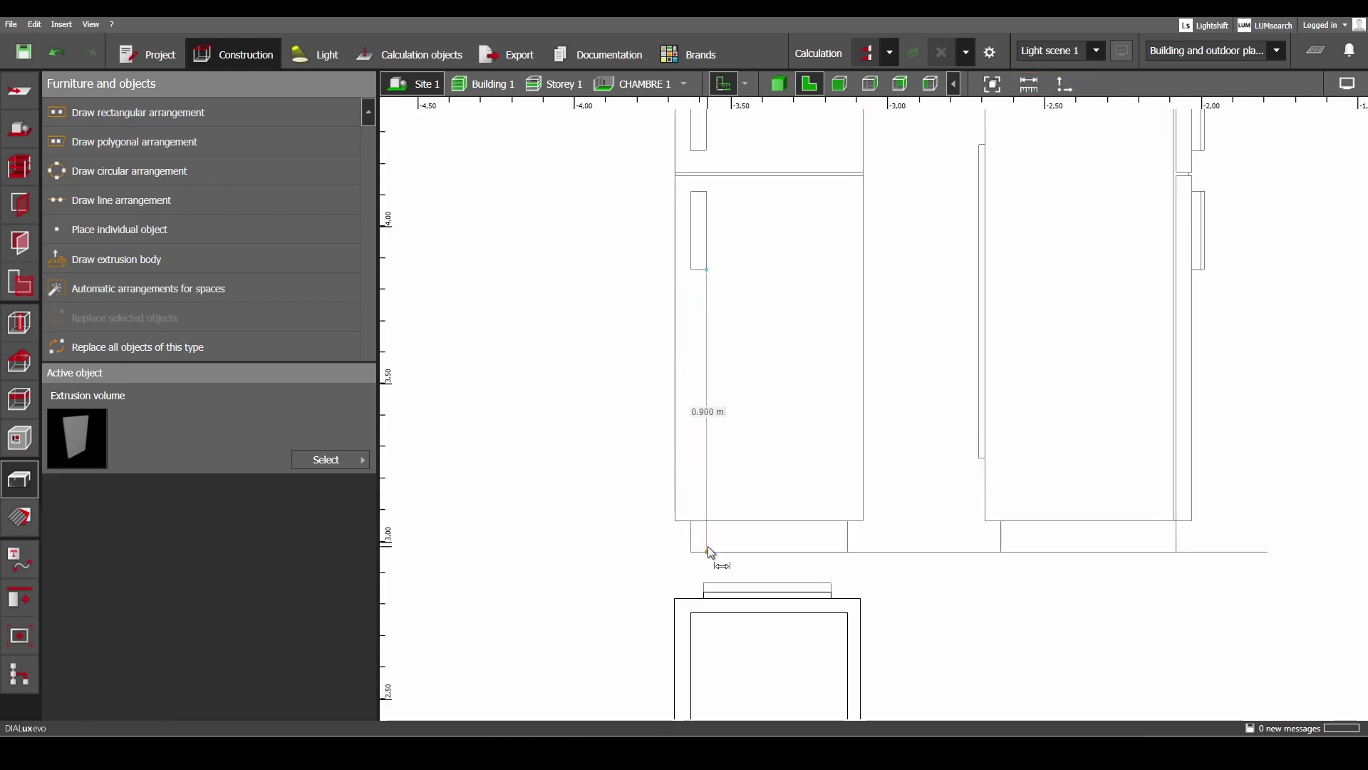
key(Escape)
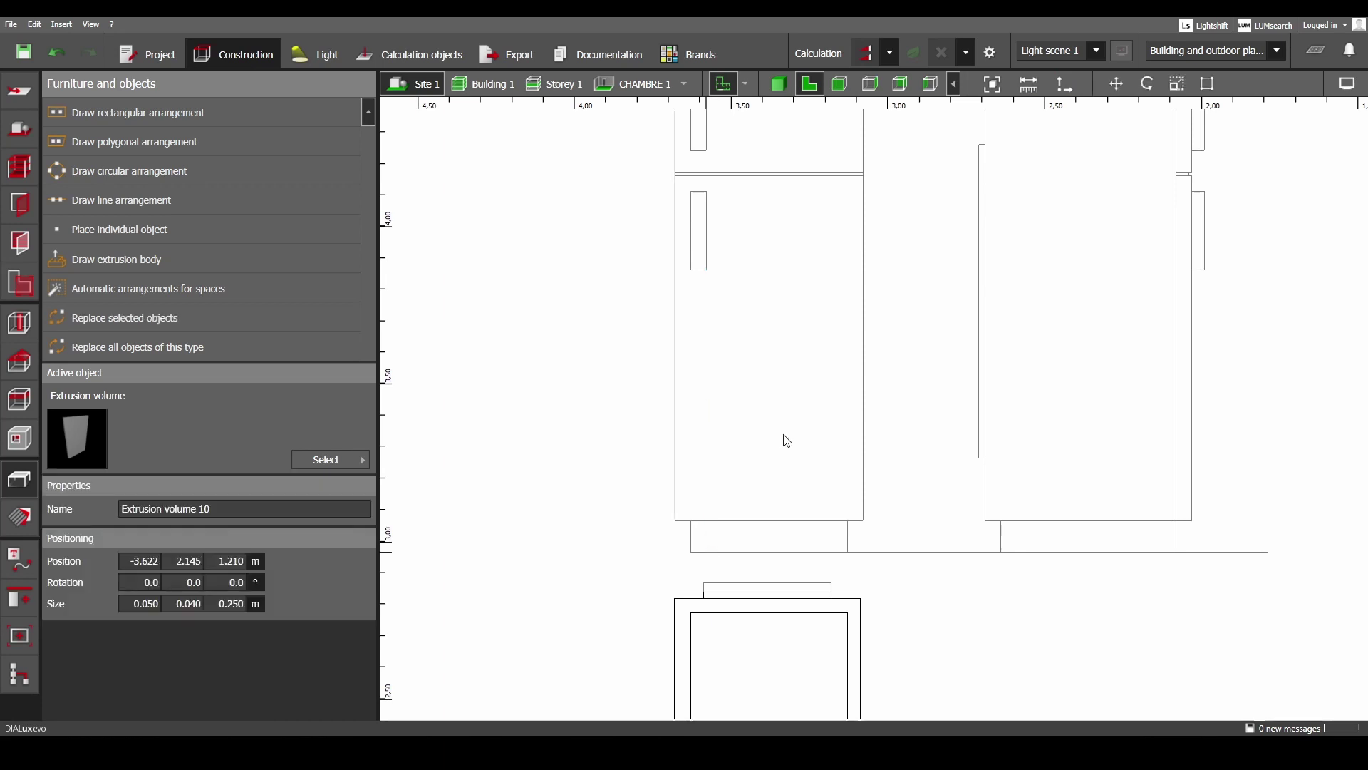
Switch to the 3D view and set the handle extrusion's vertical position to 0.9 m.
click(777, 84)
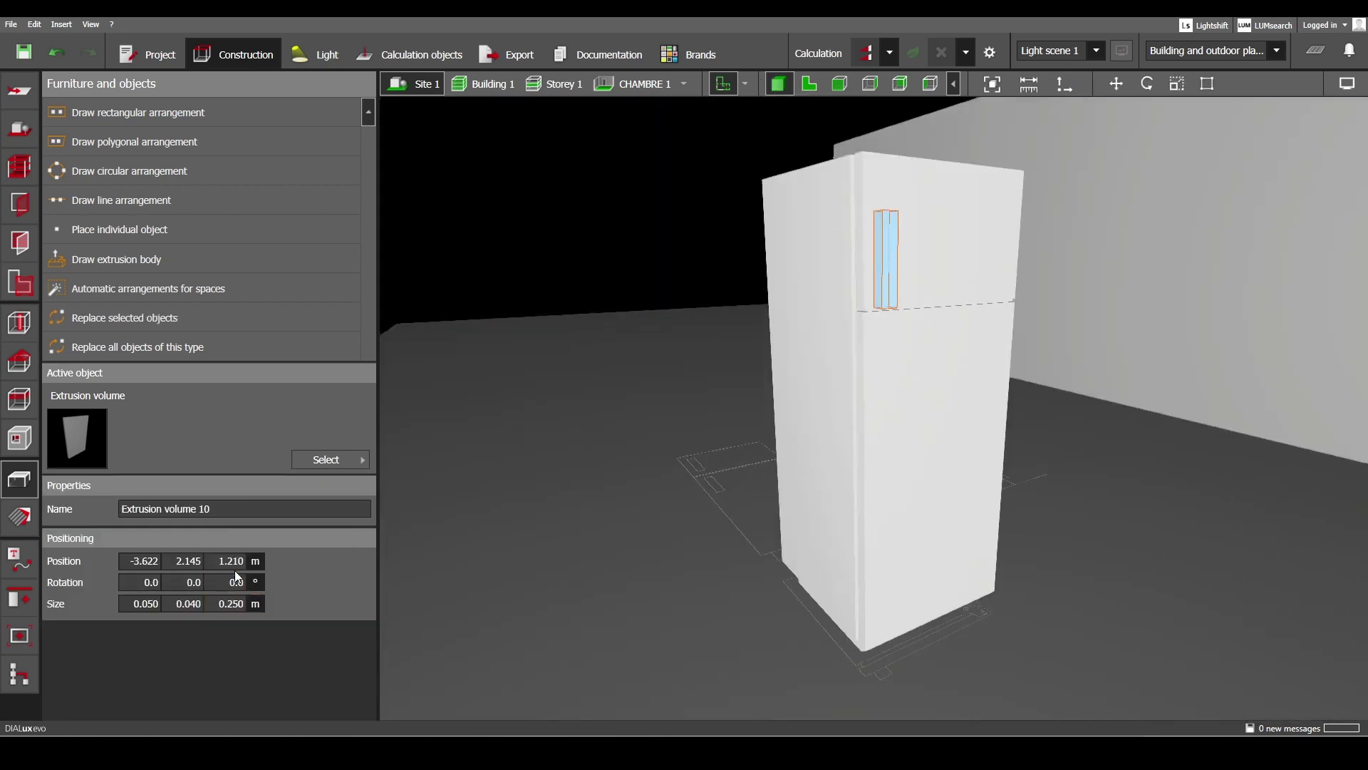
text(0.9)
key(Return)
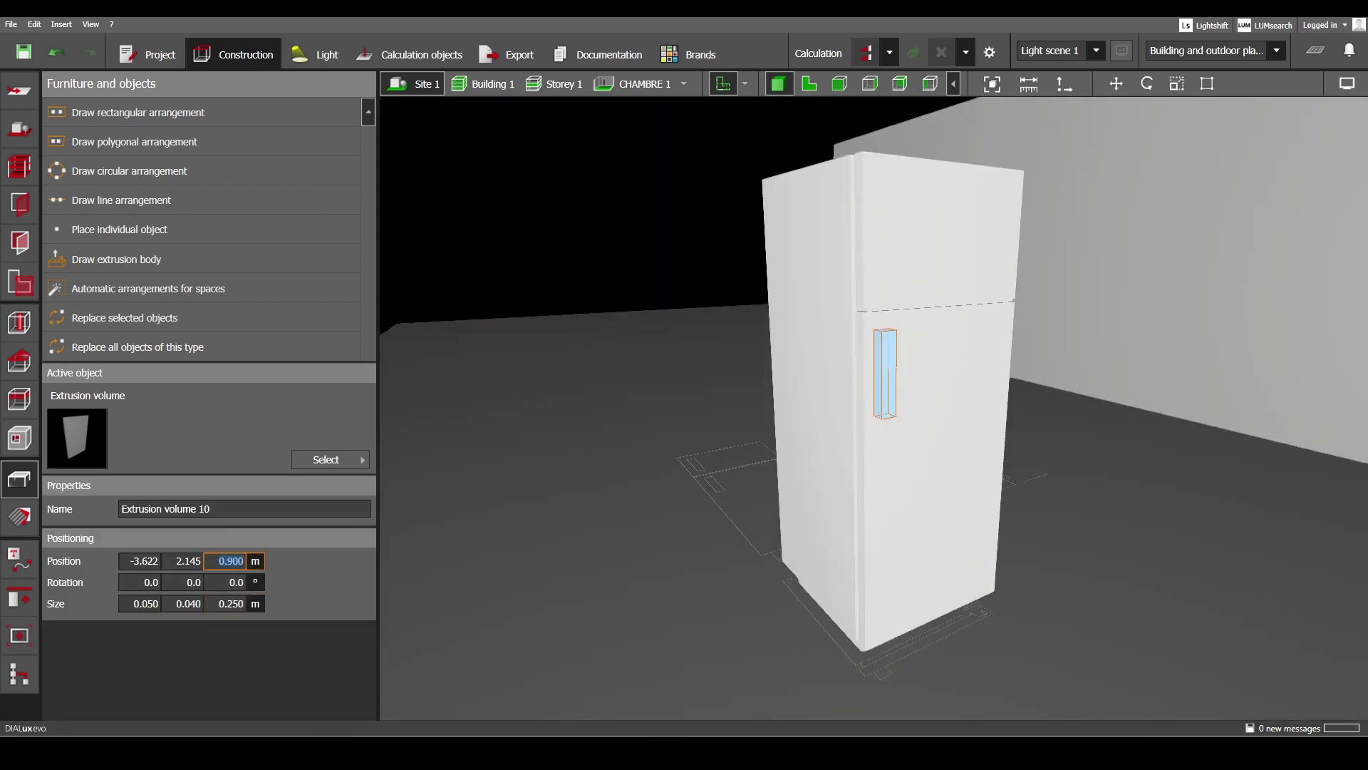
Duplicate the lower door handle and raise the copy along the vertical axis onto the upper door.
middle_drag(866, 361, 811, 383)
key(ctrl+c)
key(ctrl+v)
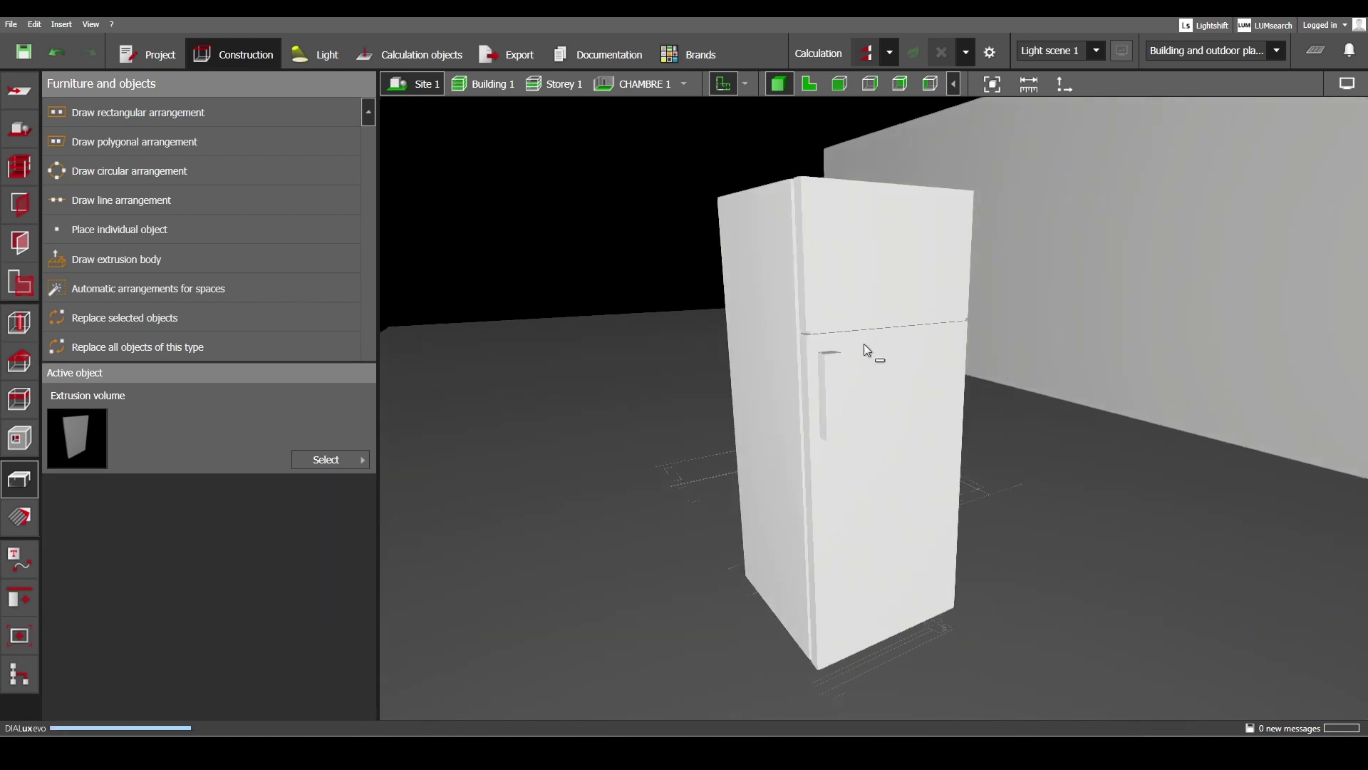
drag(832, 380, 829, 238)
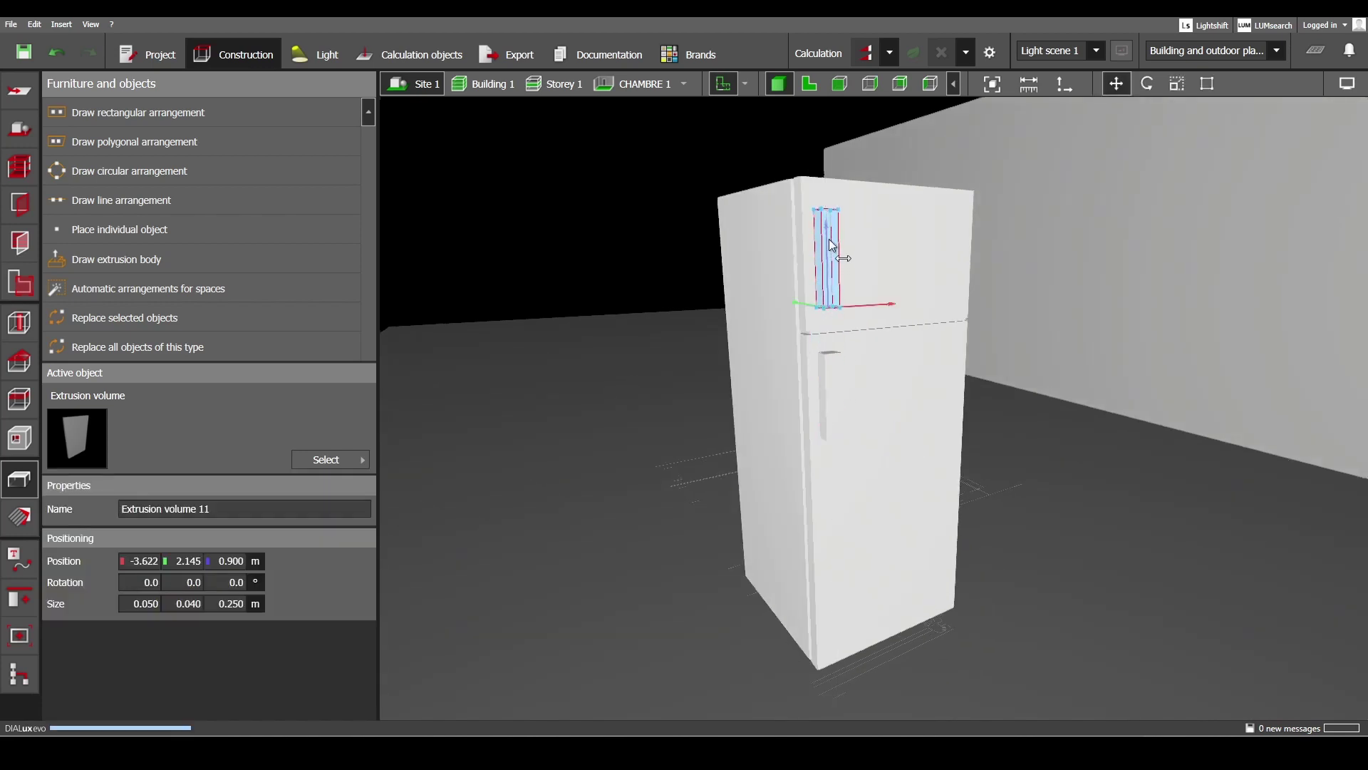
Measure the height from the floor line to the upper handle's bottom edge in the front elevation.
click(812, 84)
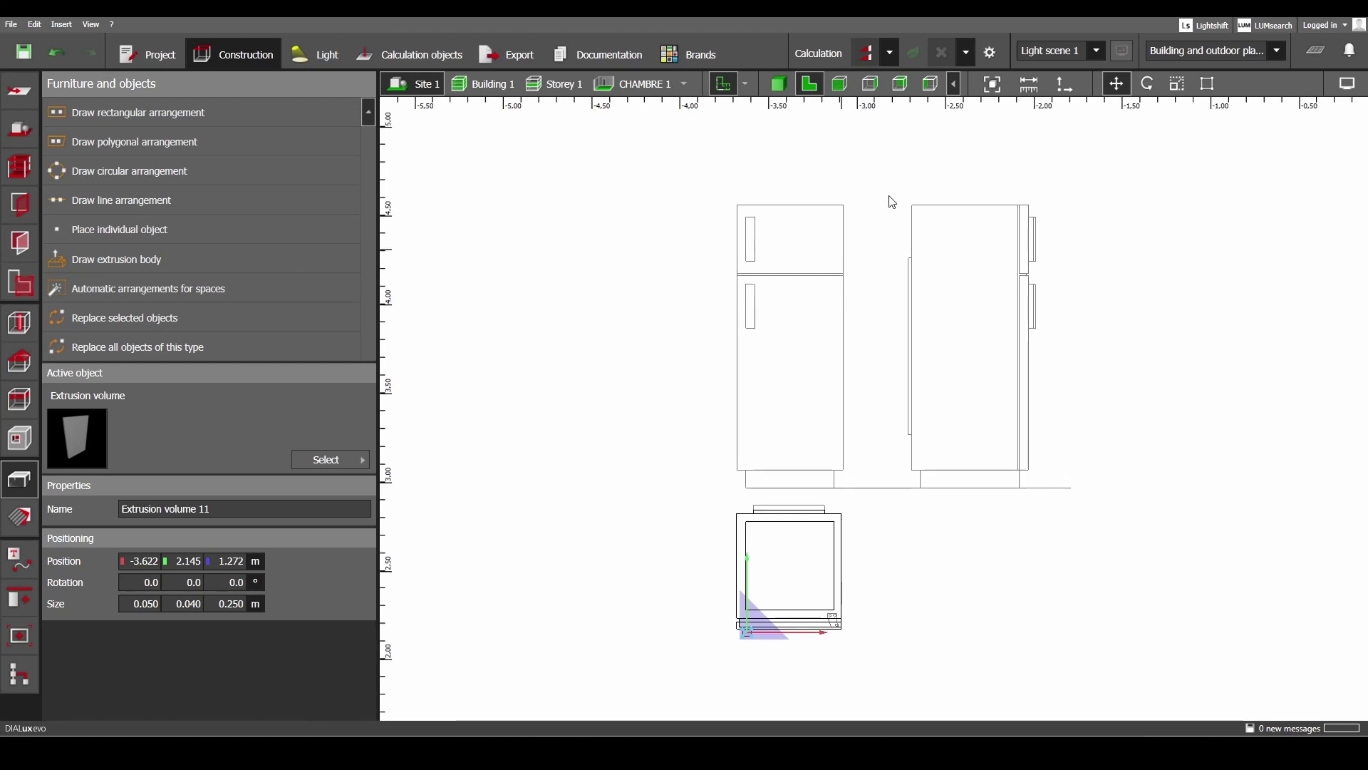
click(1034, 89)
scroll(733, 263, up, 3)
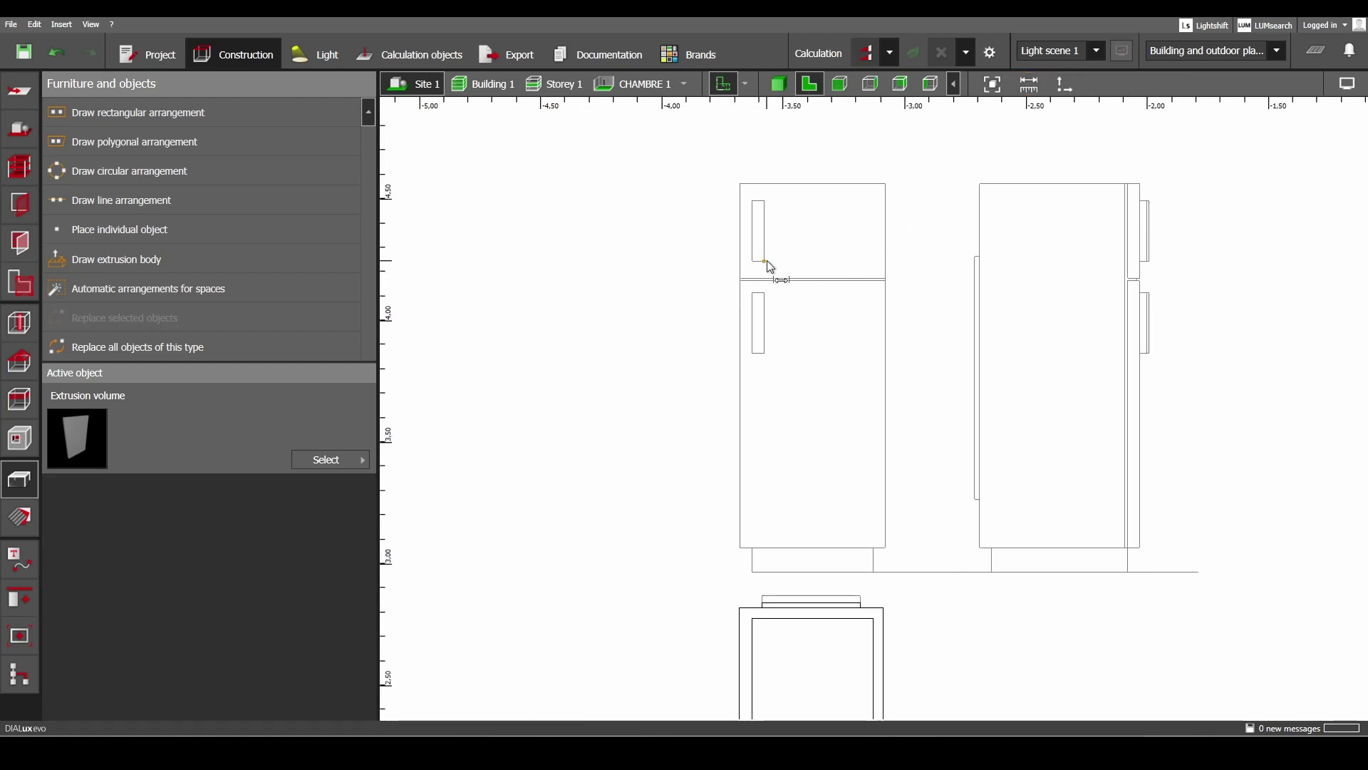
click(766, 261)
scroll(779, 467, up, 1)
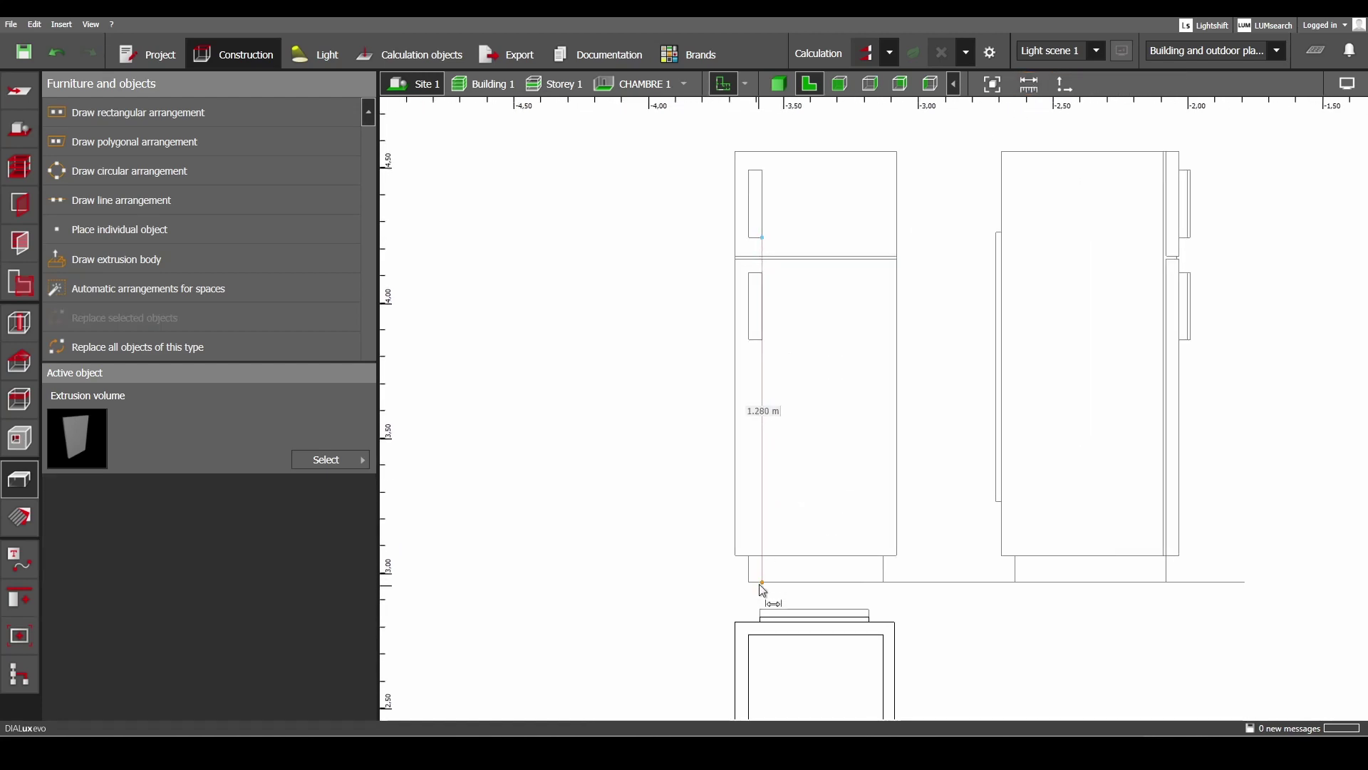
key(Escape)
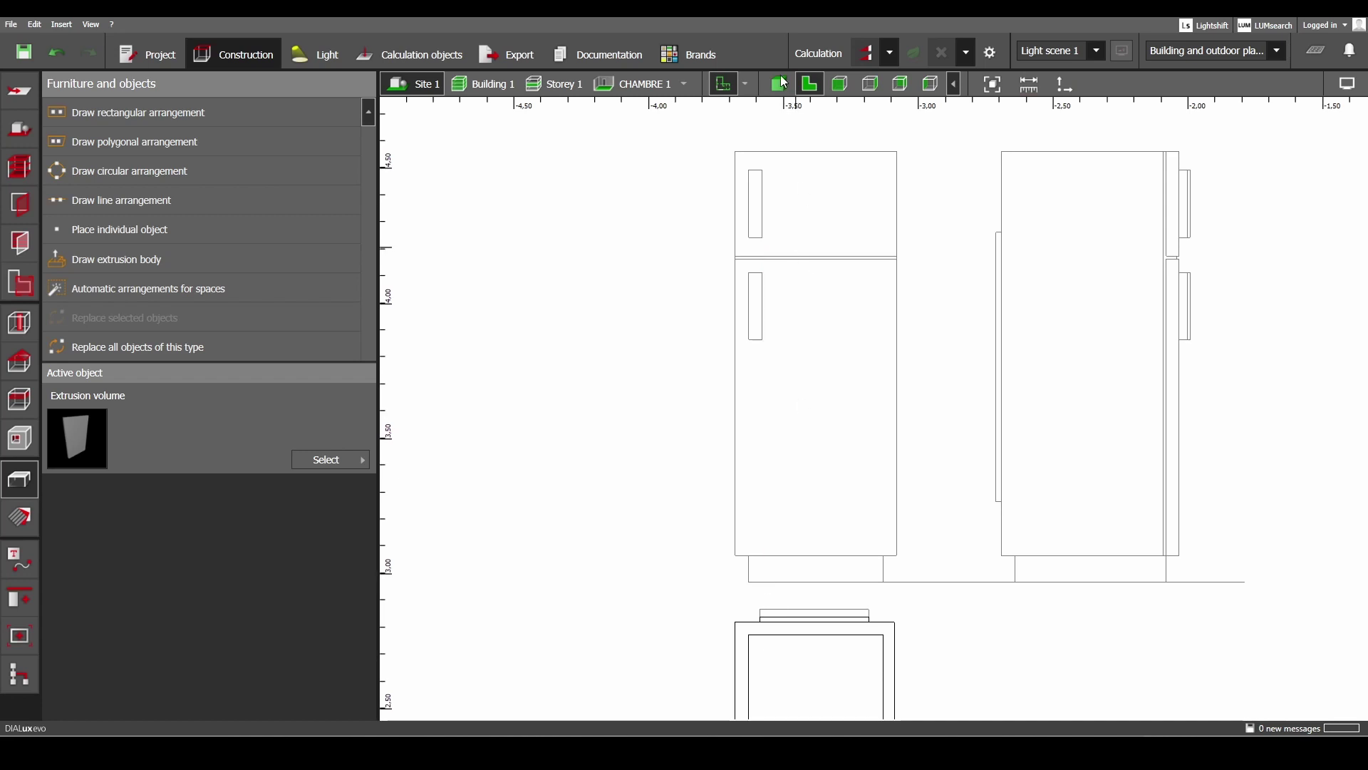
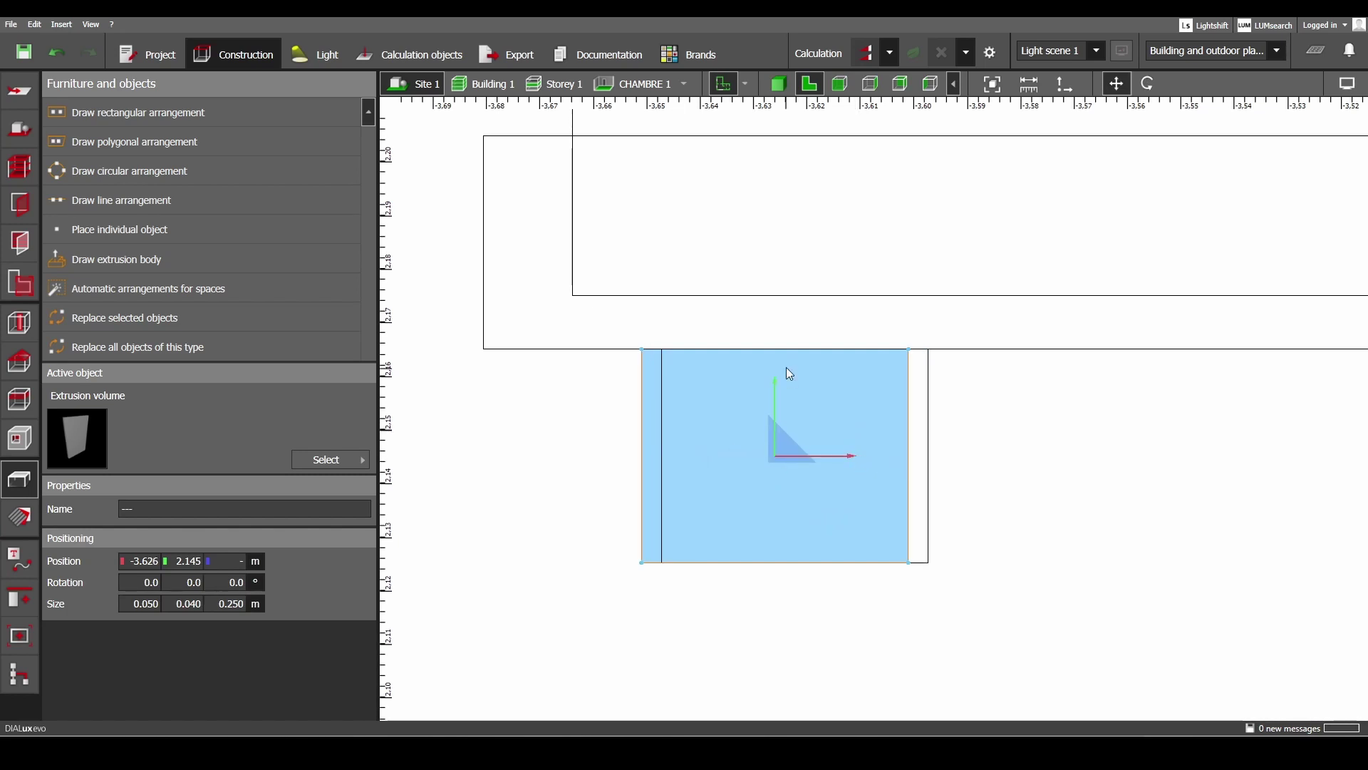
Shift the two overlapping handle copies toward the doors to a Y position of 2.149 m and inspect them in 3D.
drag(779, 381, 775, 365)
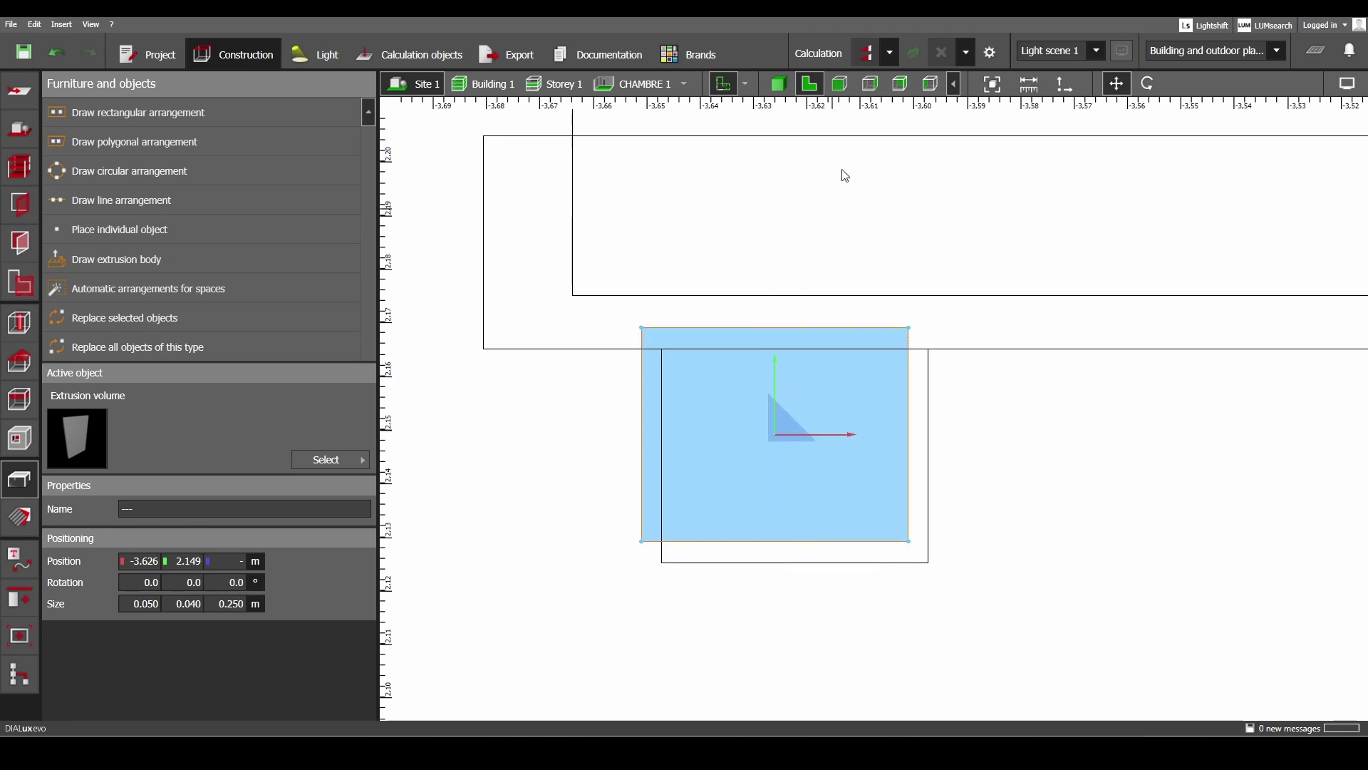
click(778, 83)
right_drag(1018, 424, 1061, 451)
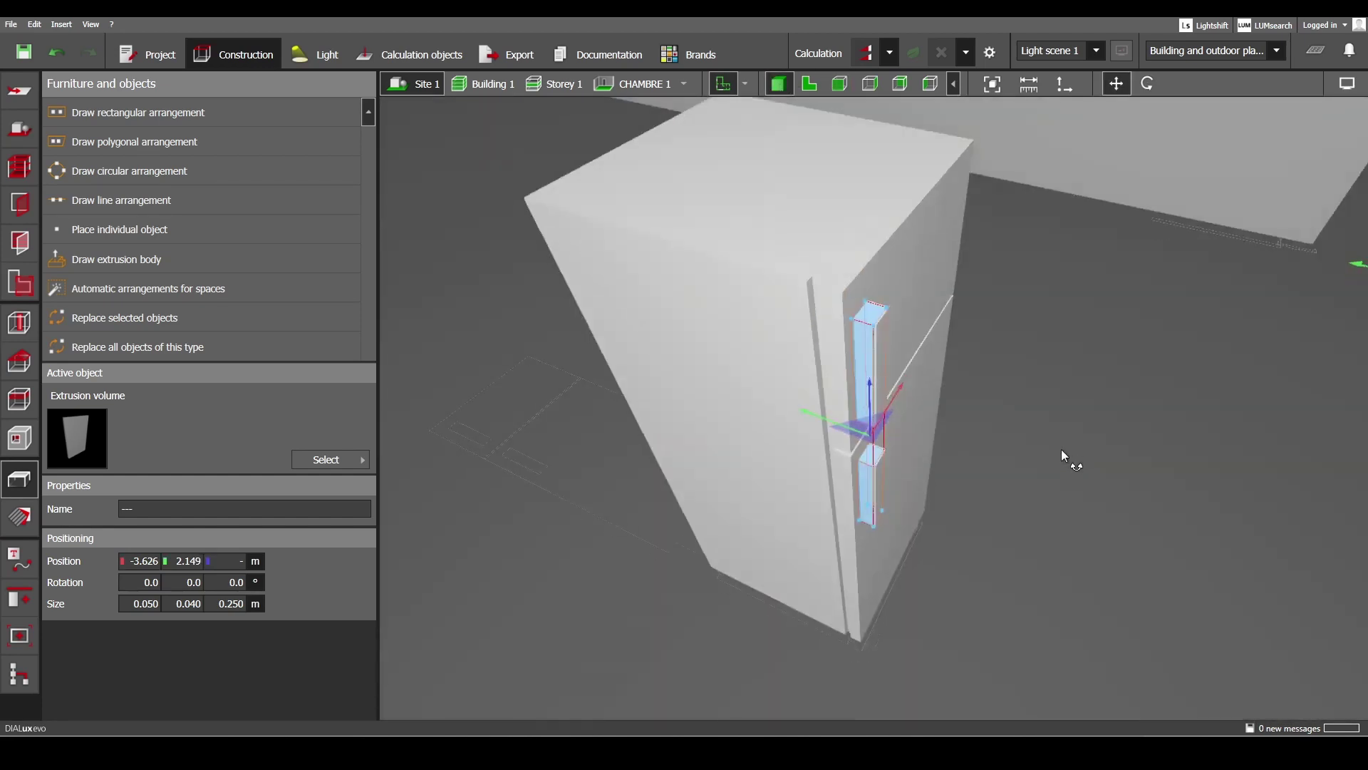
Select all four handle bodies in the floor plan and open the copy, arrange and Boolean functions.
click(809, 84)
drag(1011, 607, 667, 461)
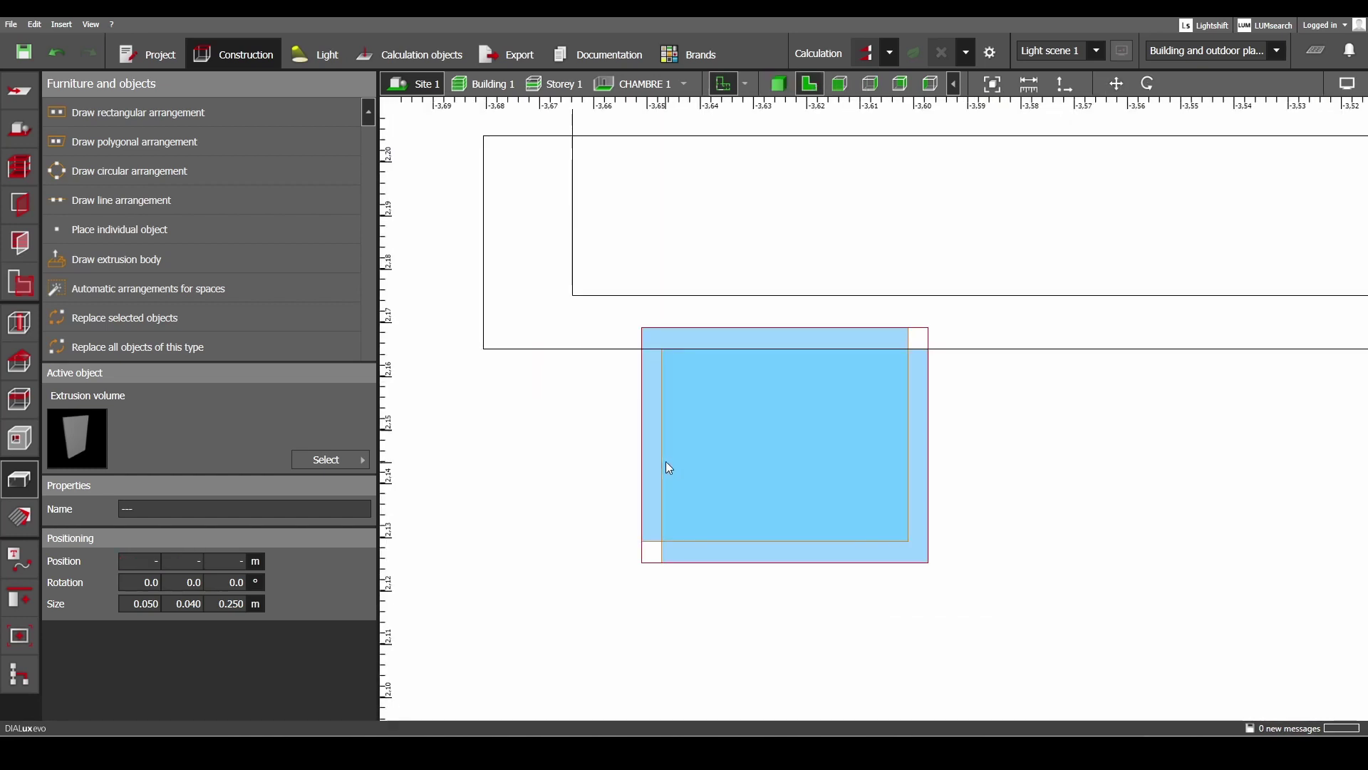
click(21, 599)
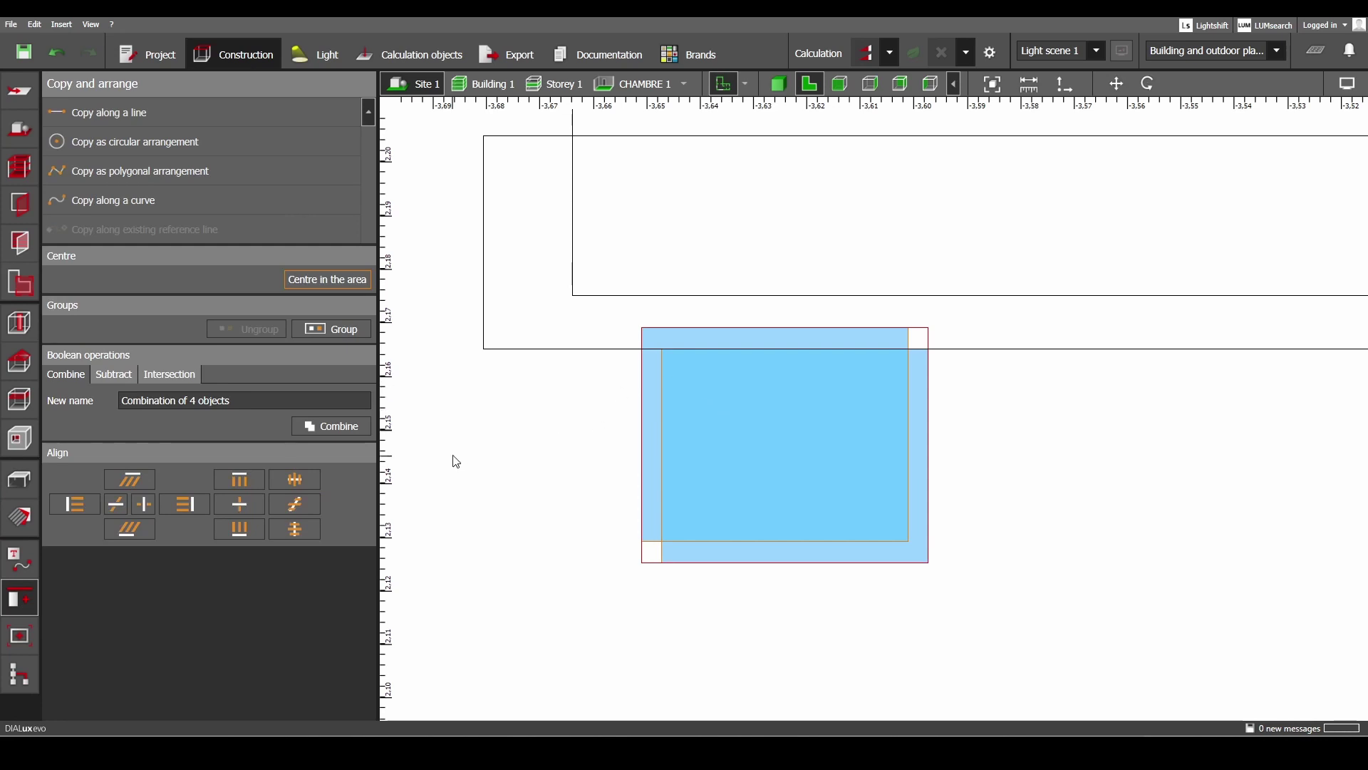
Select only the two overlapping bodies of the upper handle in the 3D view and return to the floor plan.
click(779, 84)
scroll(791, 285, down, 2)
right_drag(745, 538, 647, 467)
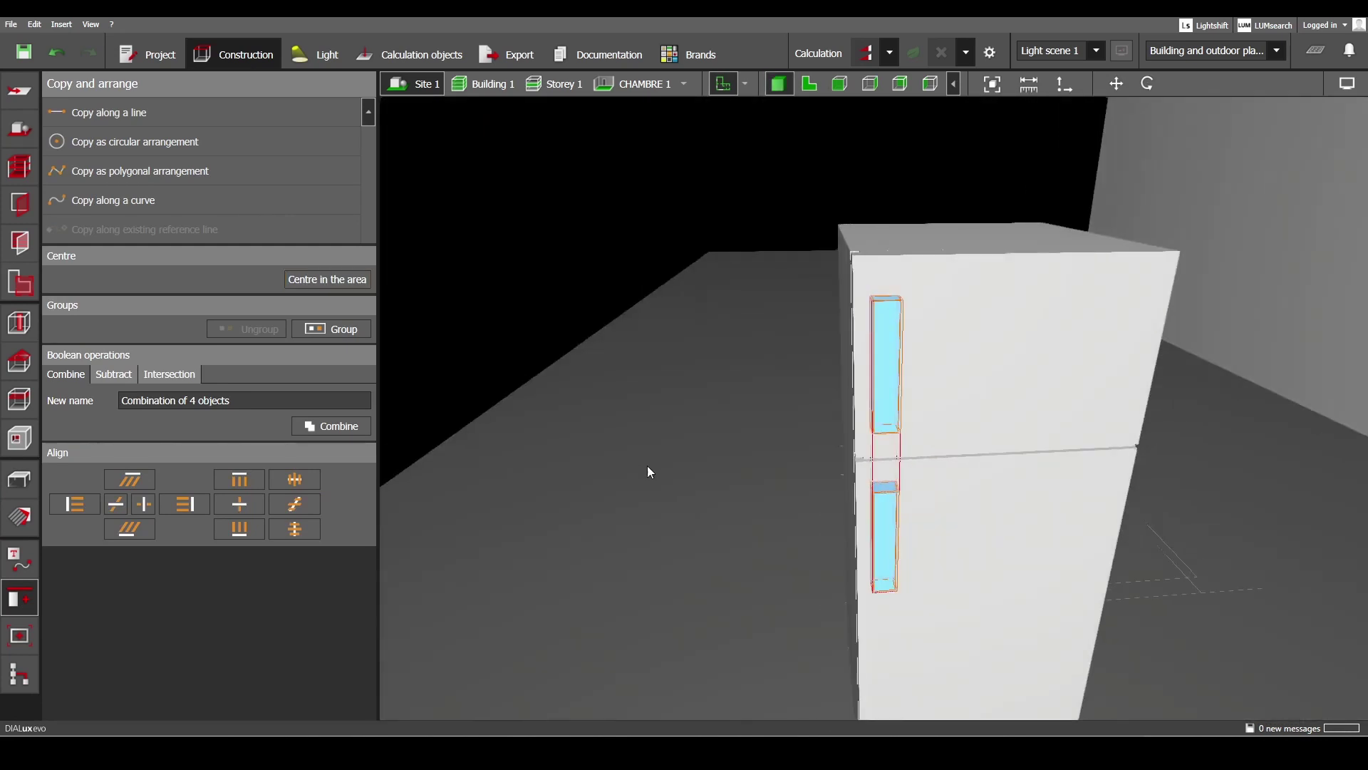
right_drag(882, 361, 973, 392)
scroll(882, 361, up, 2)
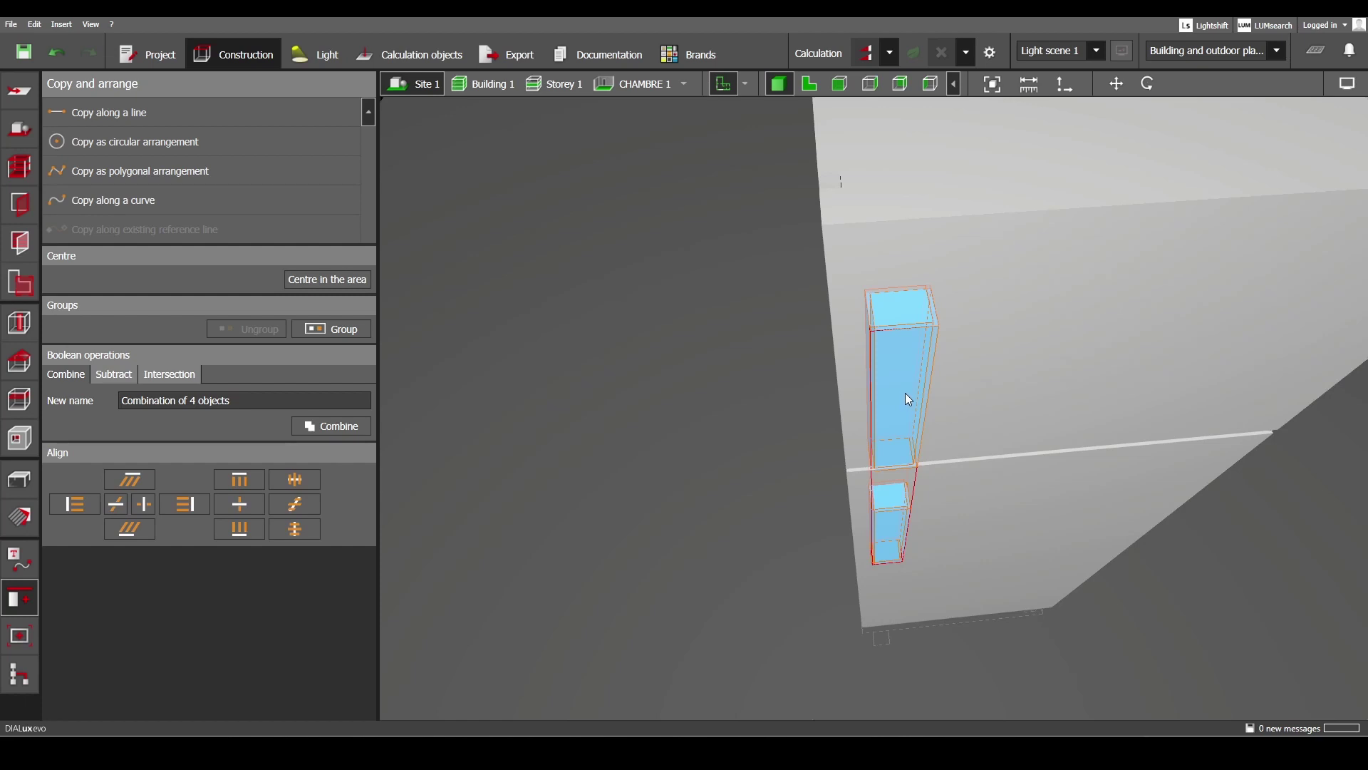
right_drag(905, 392, 1011, 375)
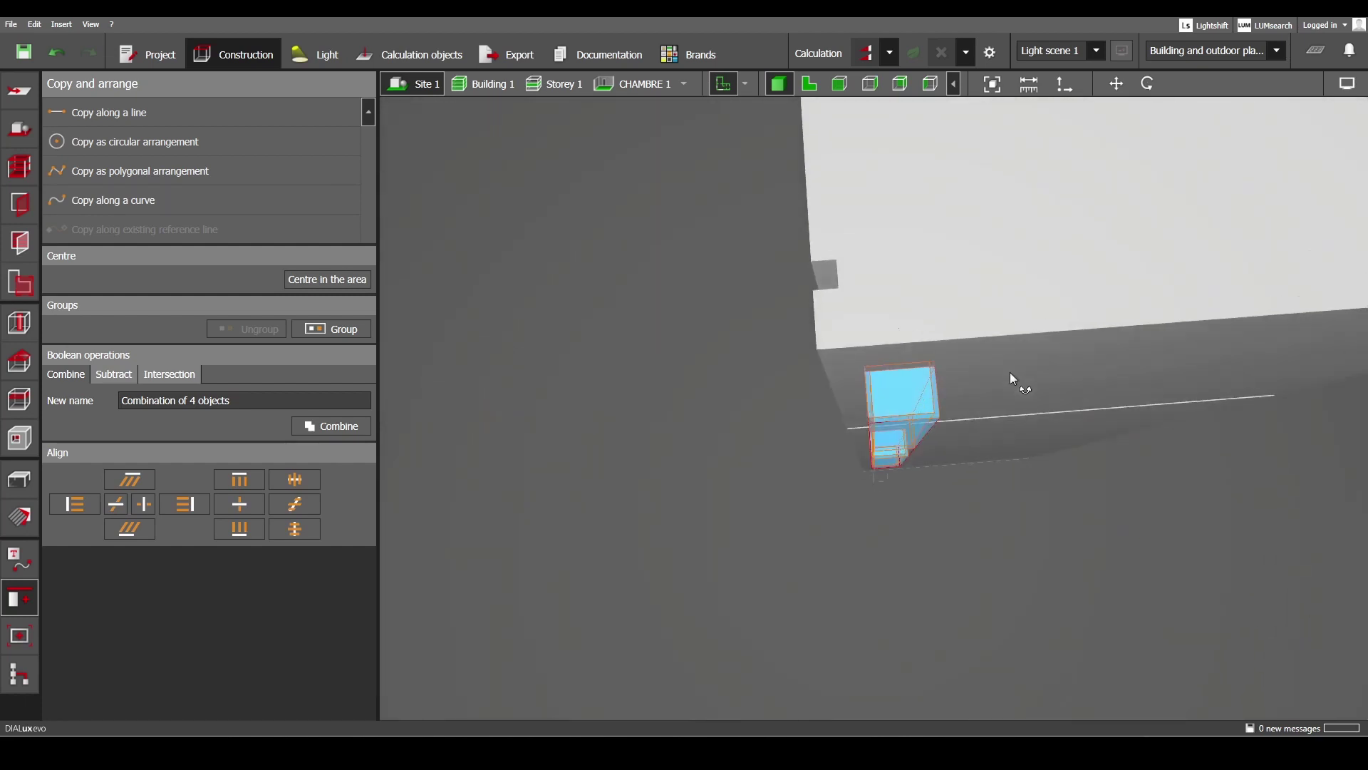
click(927, 425)
ctrl+click(919, 414)
right_drag(955, 436, 1071, 377)
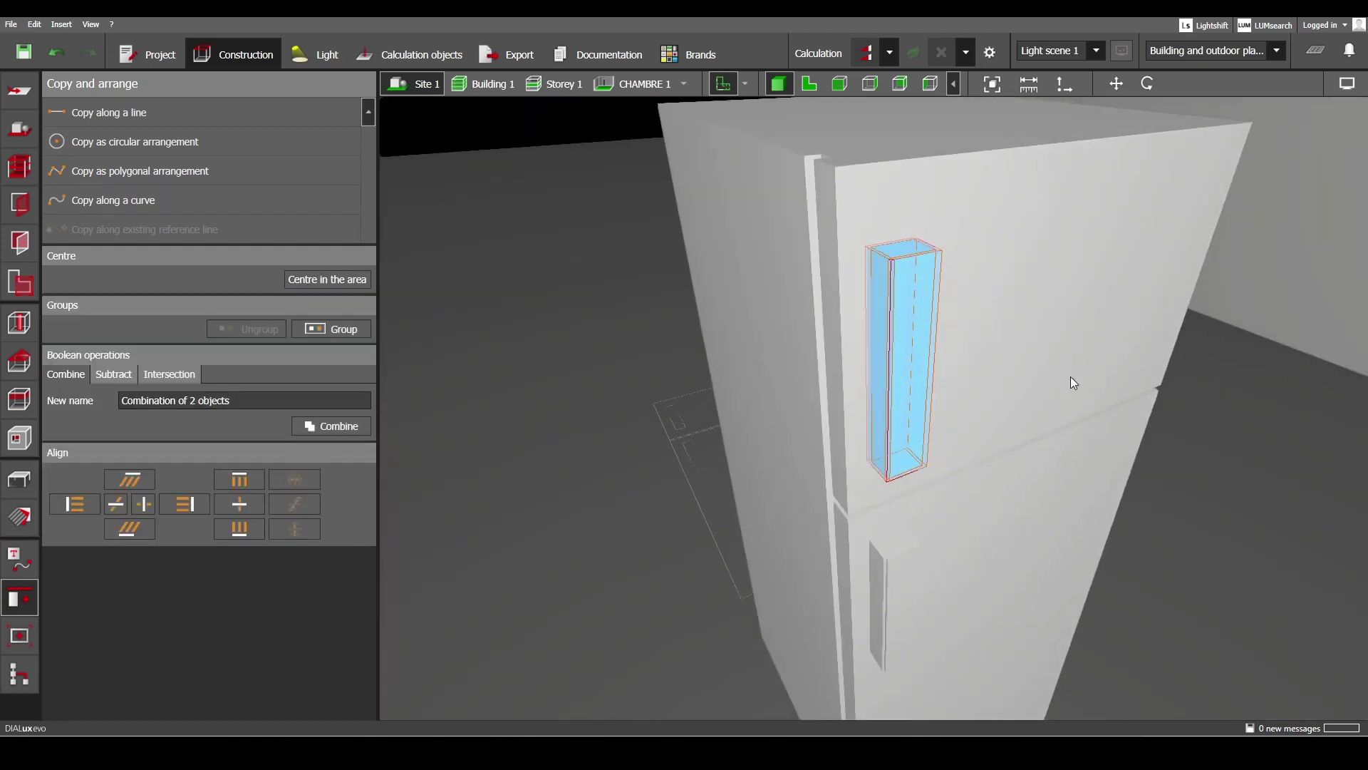
click(809, 85)
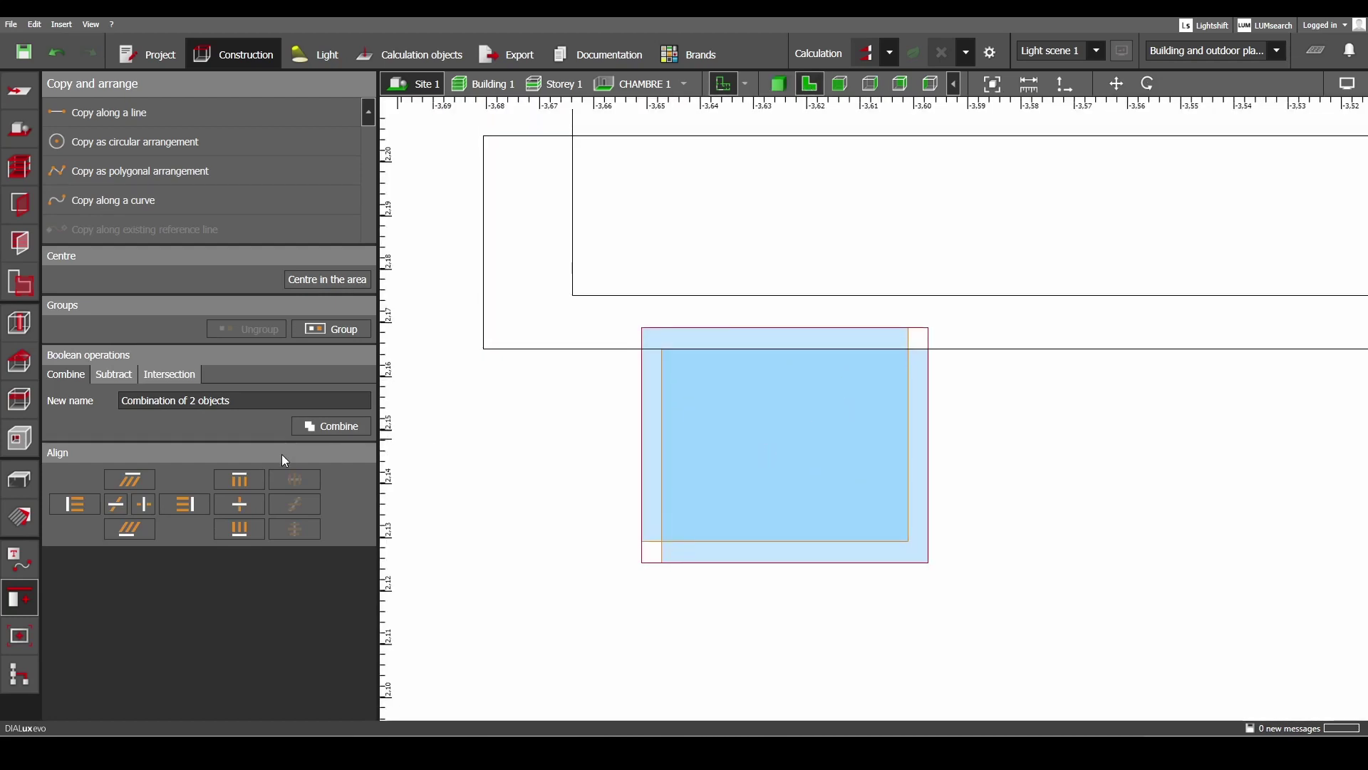
Subtract Extrusion volume 12 from Extrusion volume 11 to give the upper handle an L-shaped profile.
click(119, 379)
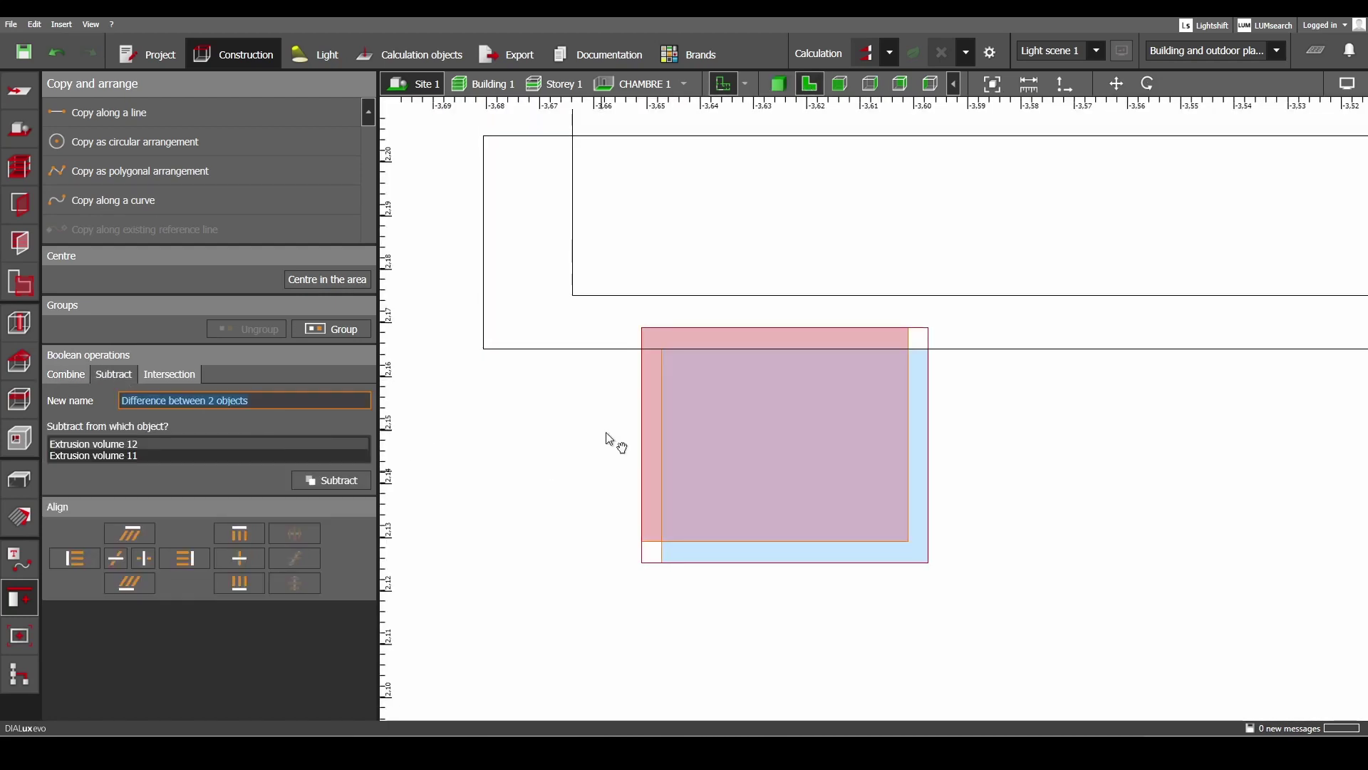
middle_drag(605, 431, 616, 387)
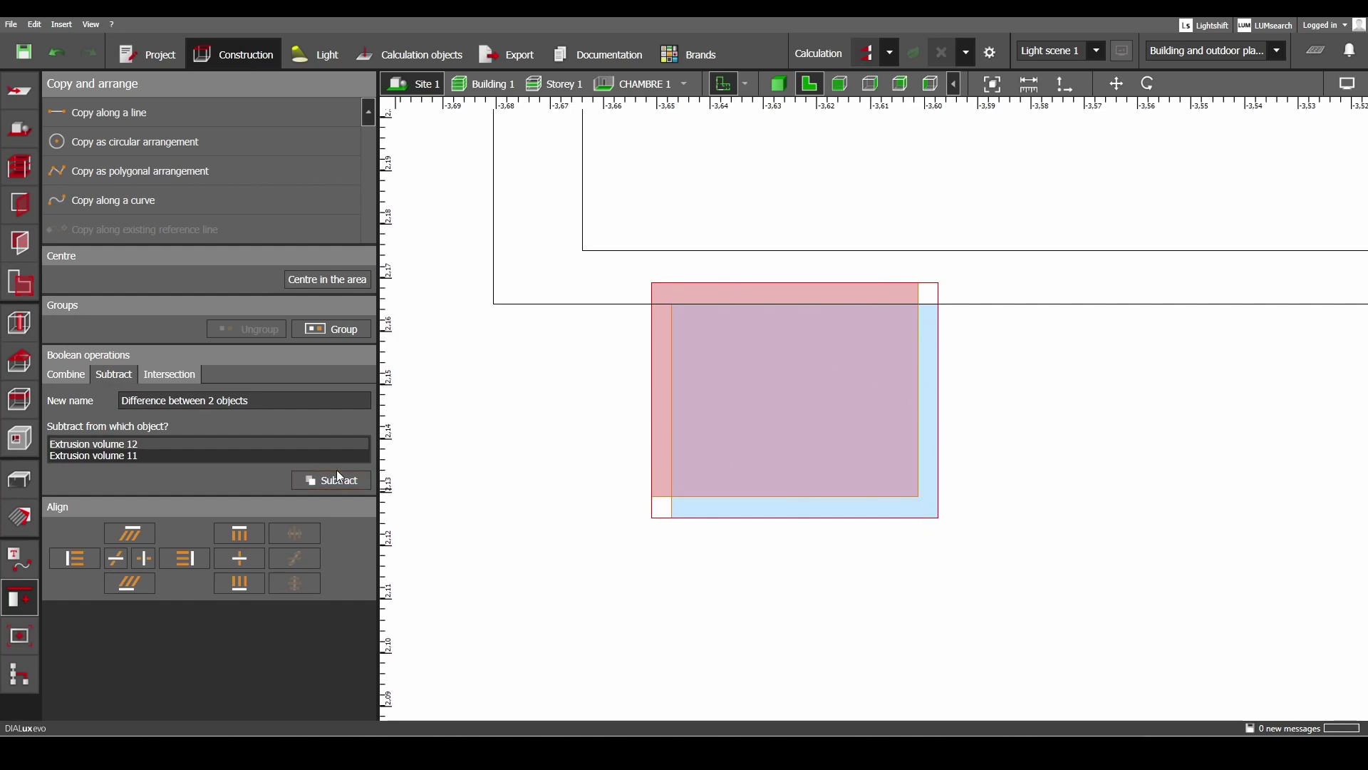
click(139, 456)
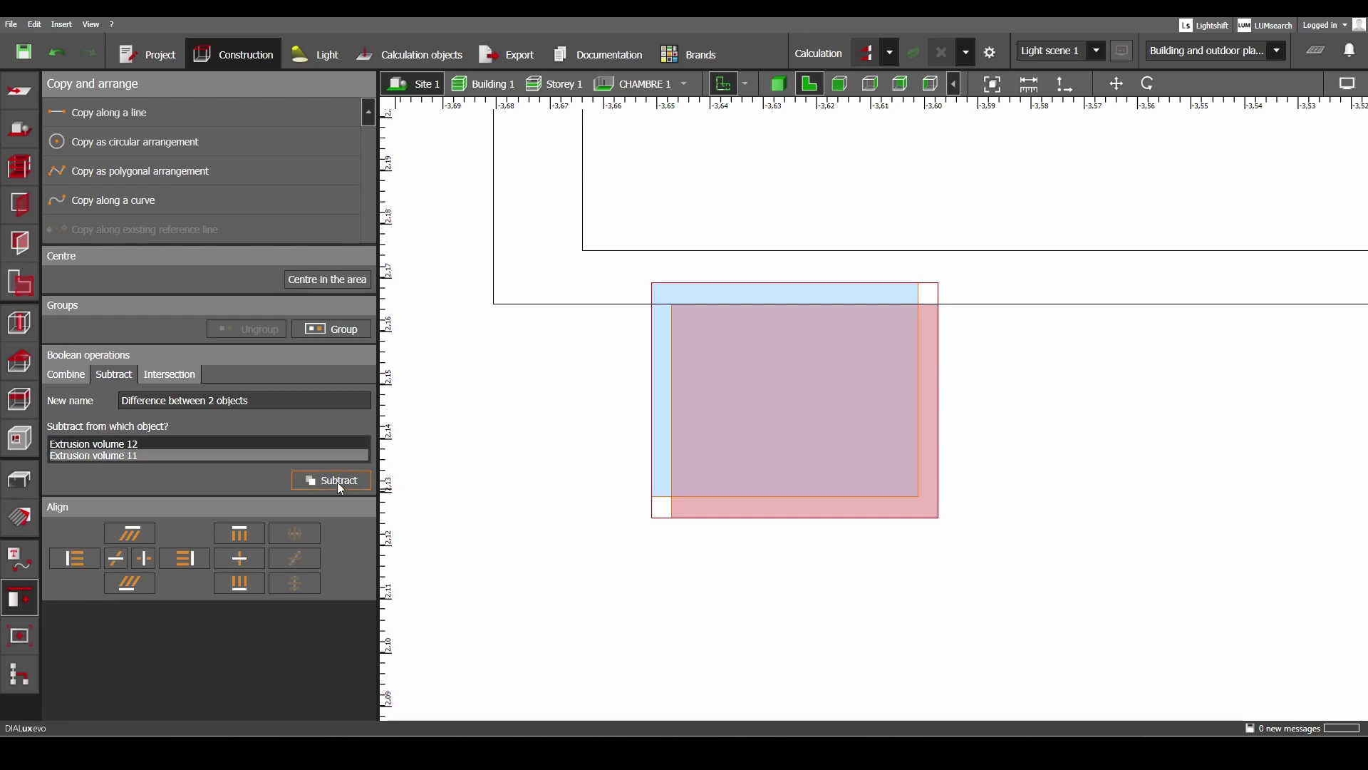
click(336, 482)
click(755, 372)
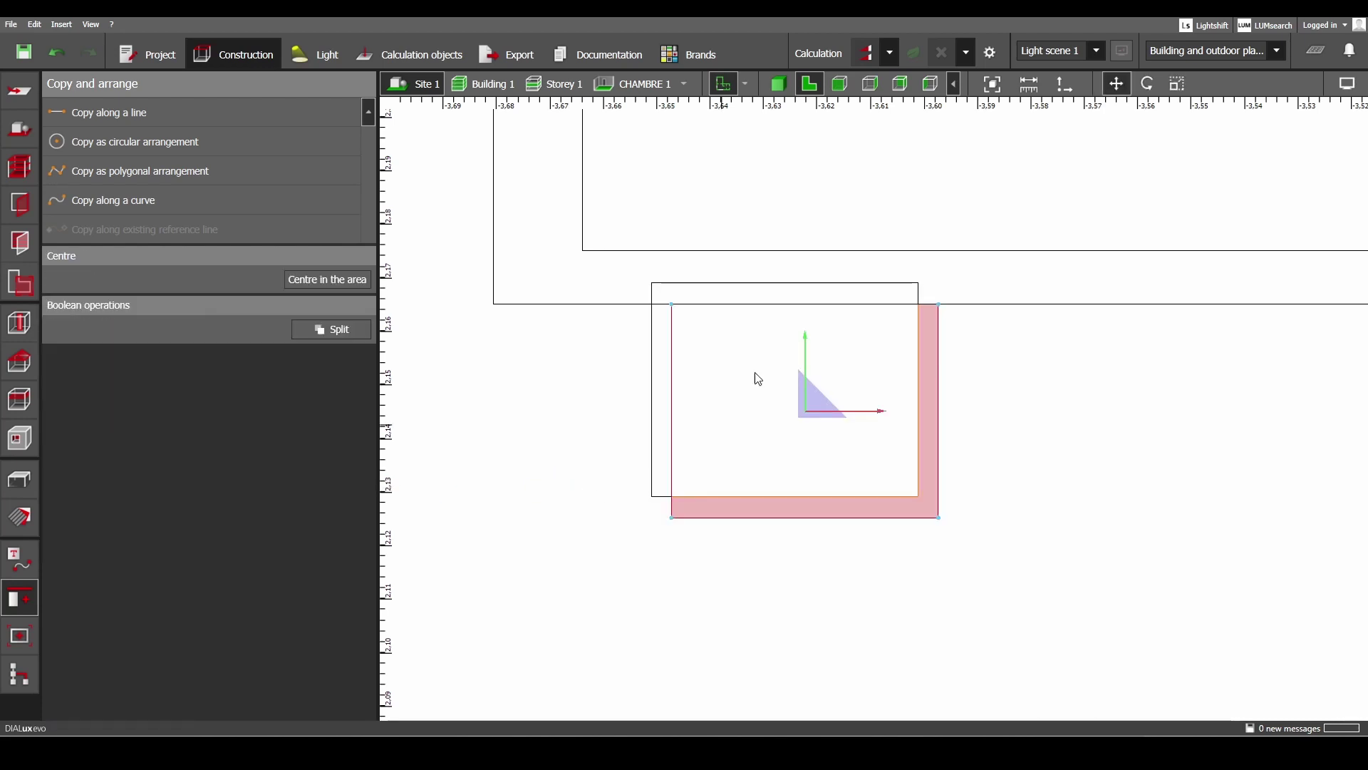
Select the lower handle's two overlapping bodies in 3D and subtract Extrusion volume 13 from Extrusion volume 10.
click(780, 84)
key(Escape)
right_drag(866, 319, 856, 373)
scroll(856, 373, down, 3)
mouse_move(856, 373)
middle_down()
mouse_move(854, 353)
mouse_move(858, 374)
middle_up()
click(859, 533)
ctrl+click(857, 532)
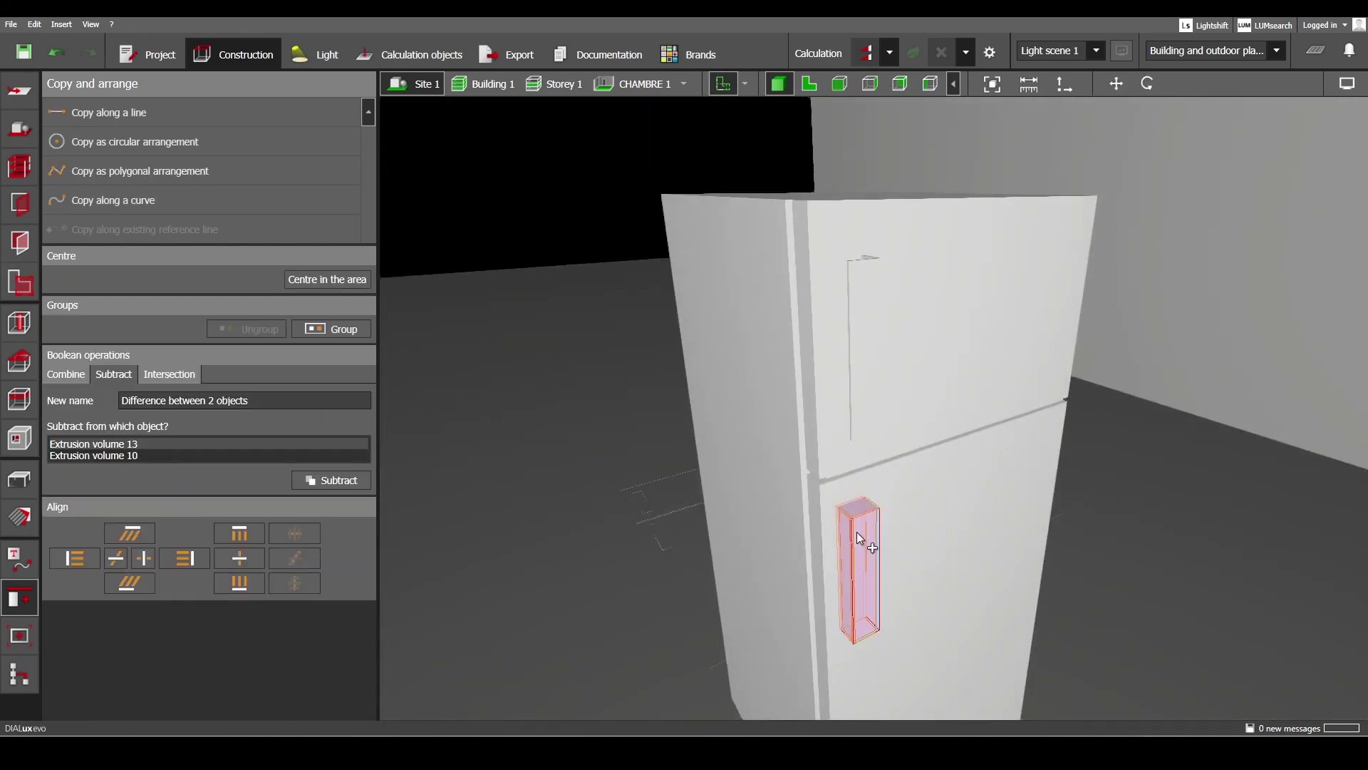
right_drag(881, 535, 919, 529)
click(811, 85)
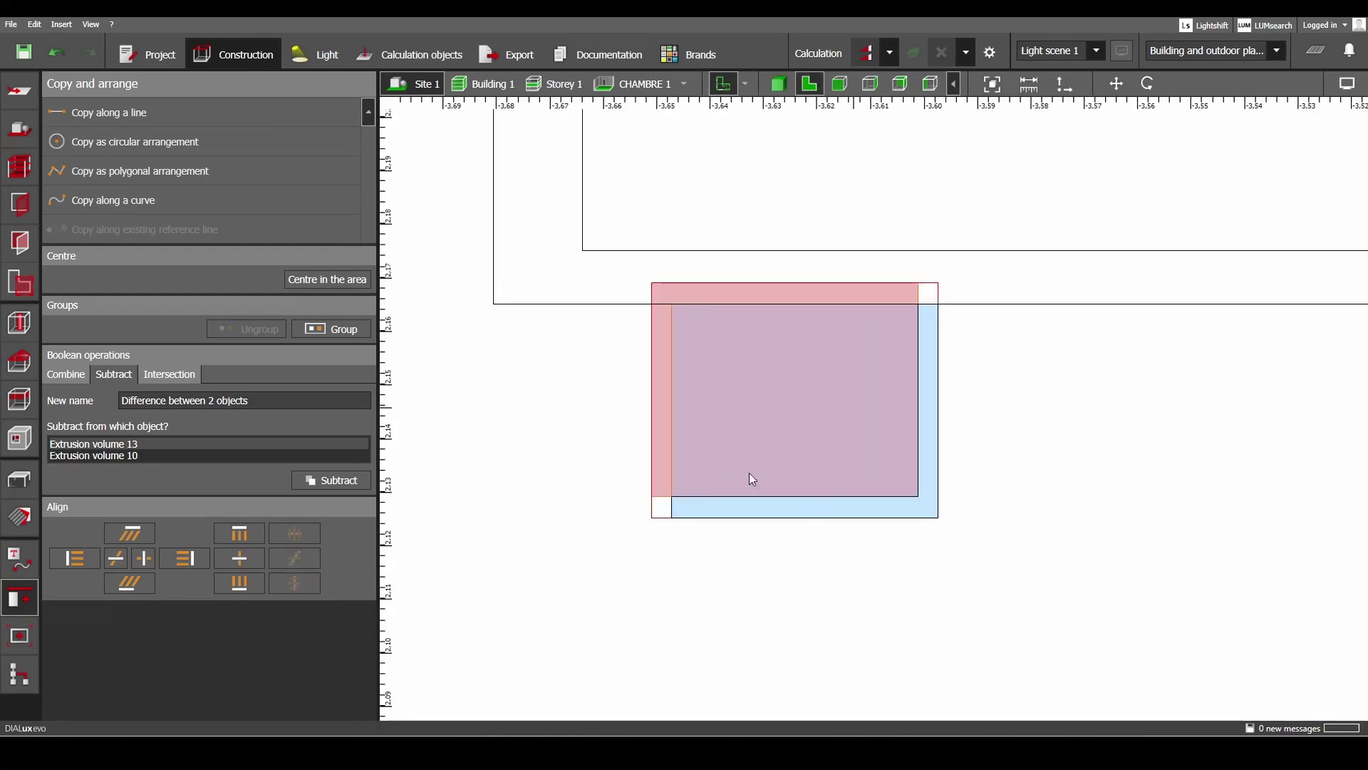
click(130, 455)
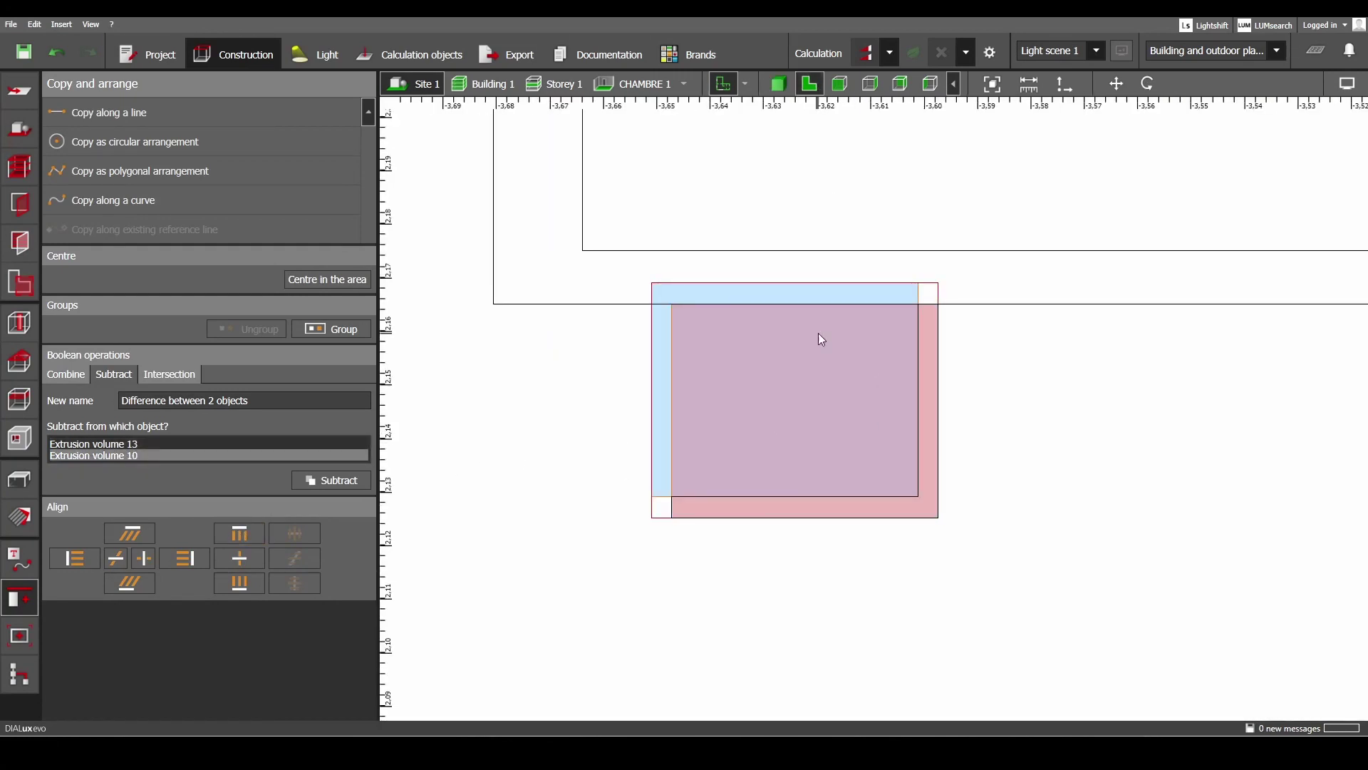
click(331, 480)
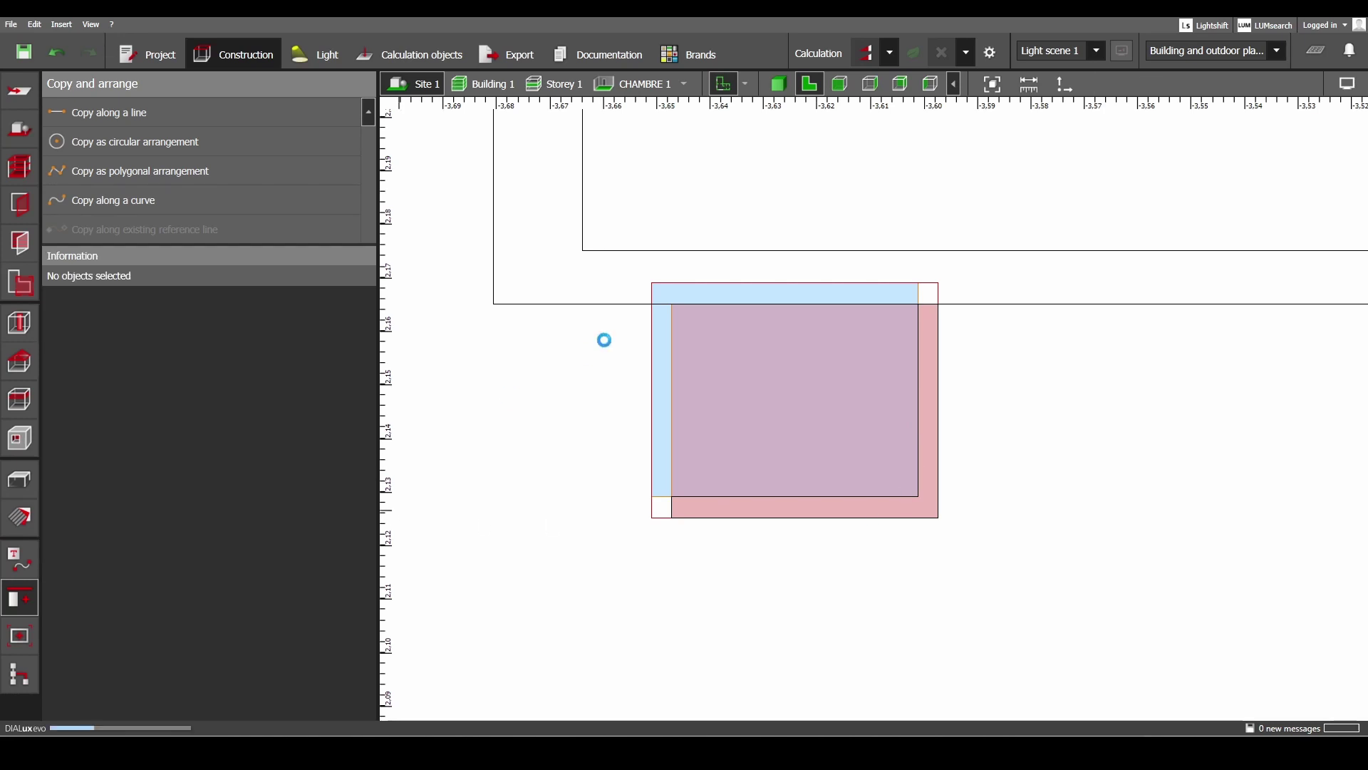
Show the whole refrigerator in 3D with nothing selected and pick its DefaultMaterial as the active material.
key(F2)
key(Escape)
right_drag(875, 404, 647, 414)
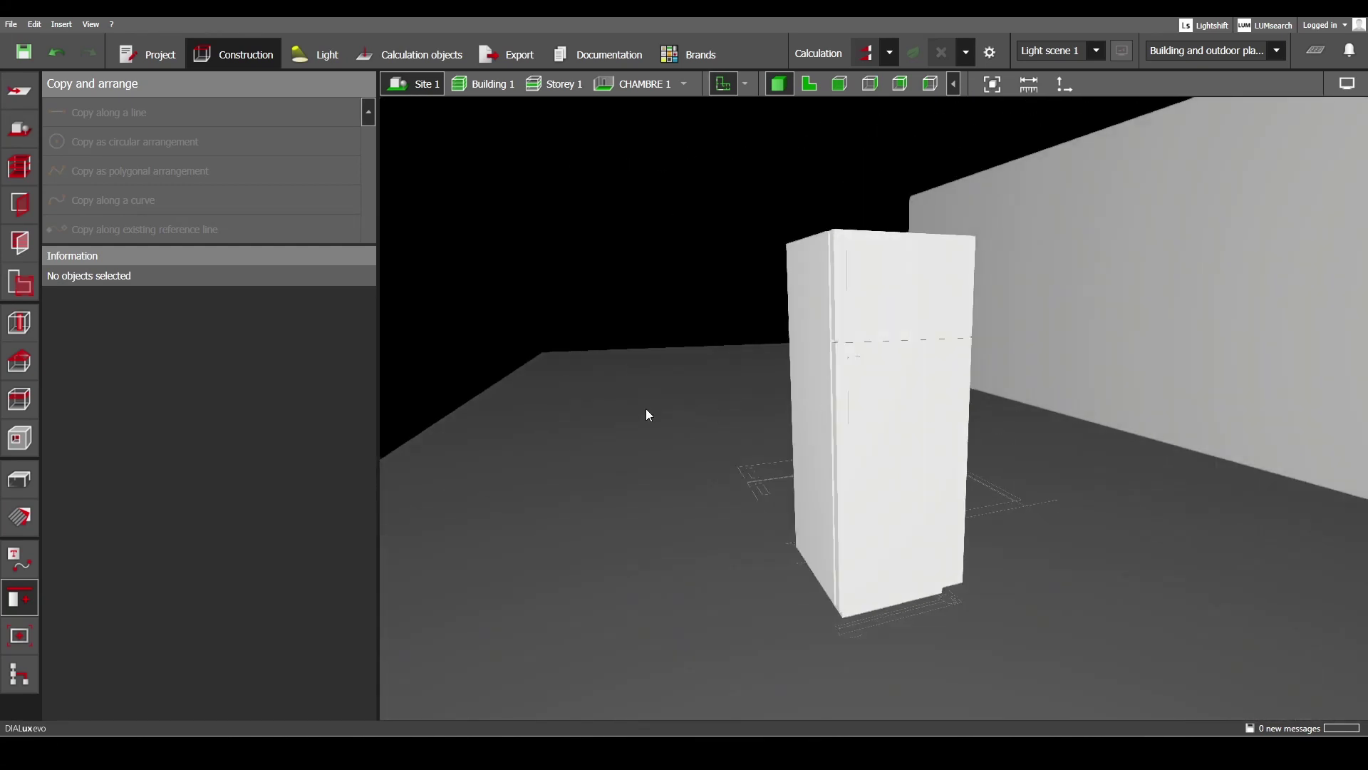
click(25, 521)
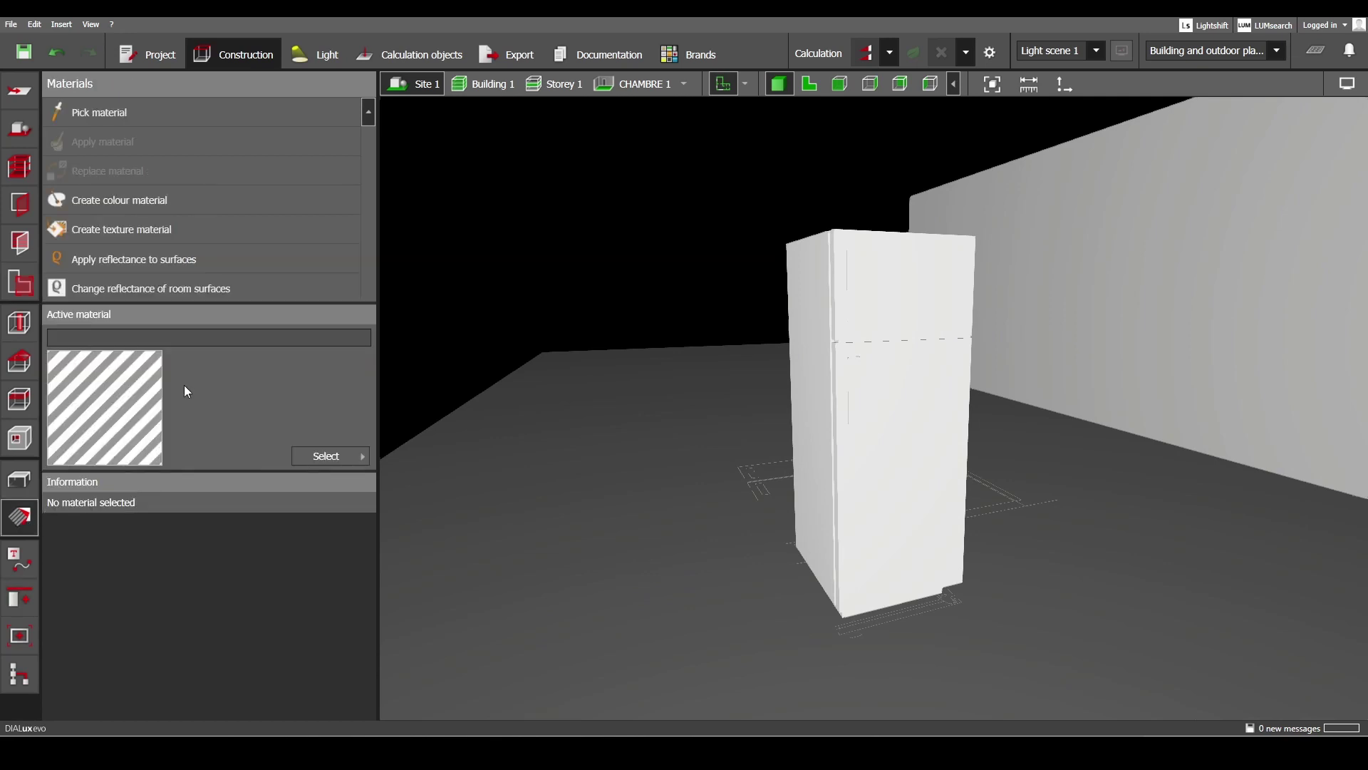
click(123, 111)
click(501, 420)
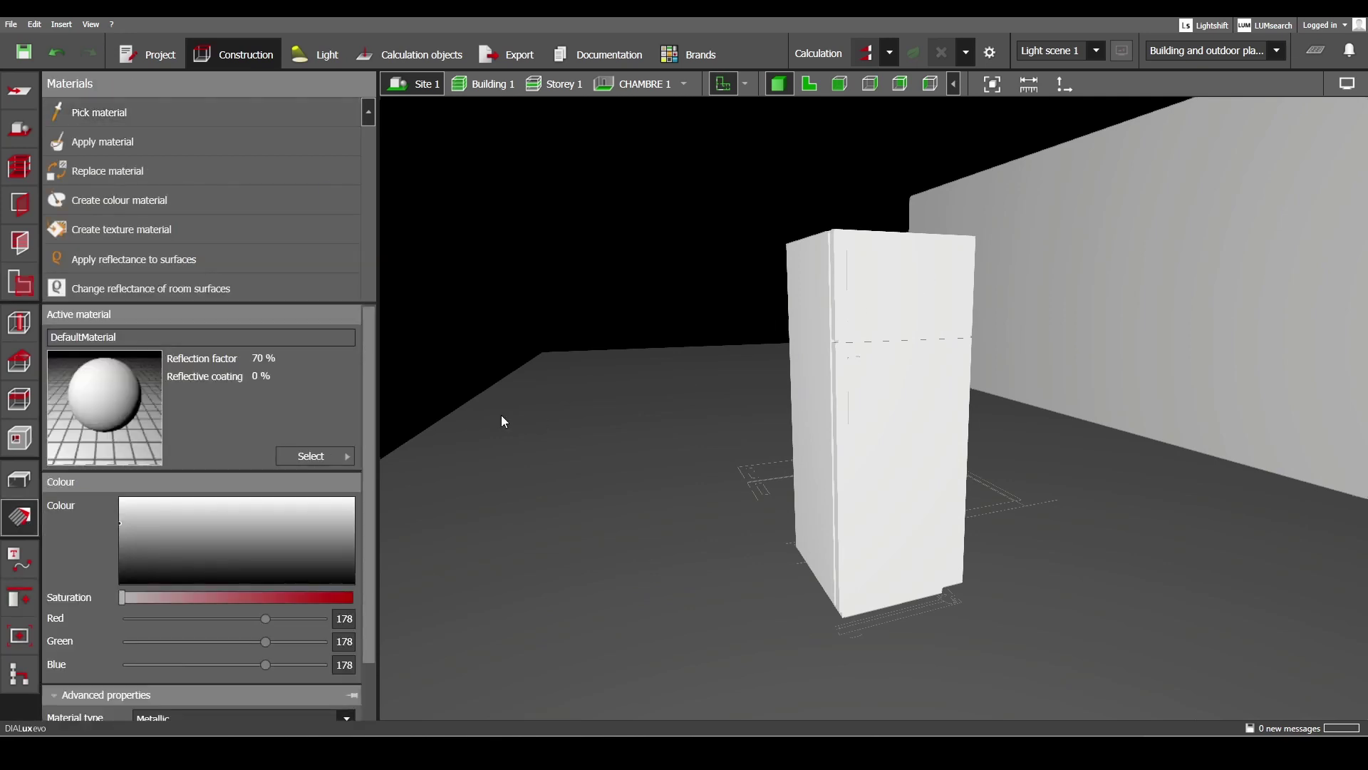
Set the metallic material's reflection factor to 80 % and reflective coating to 40 %, and apply it to both doors.
scroll(270, 568, down, 1)
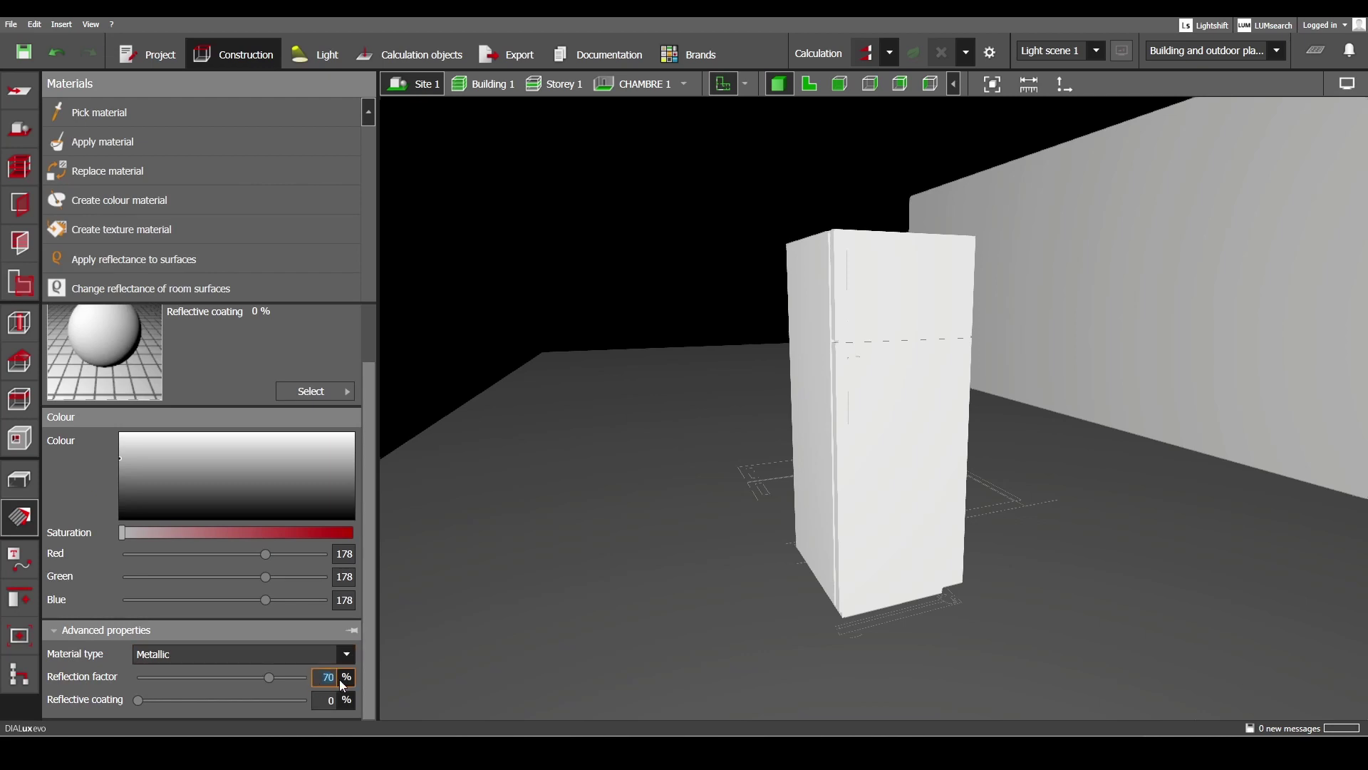
text(80)
click(332, 701)
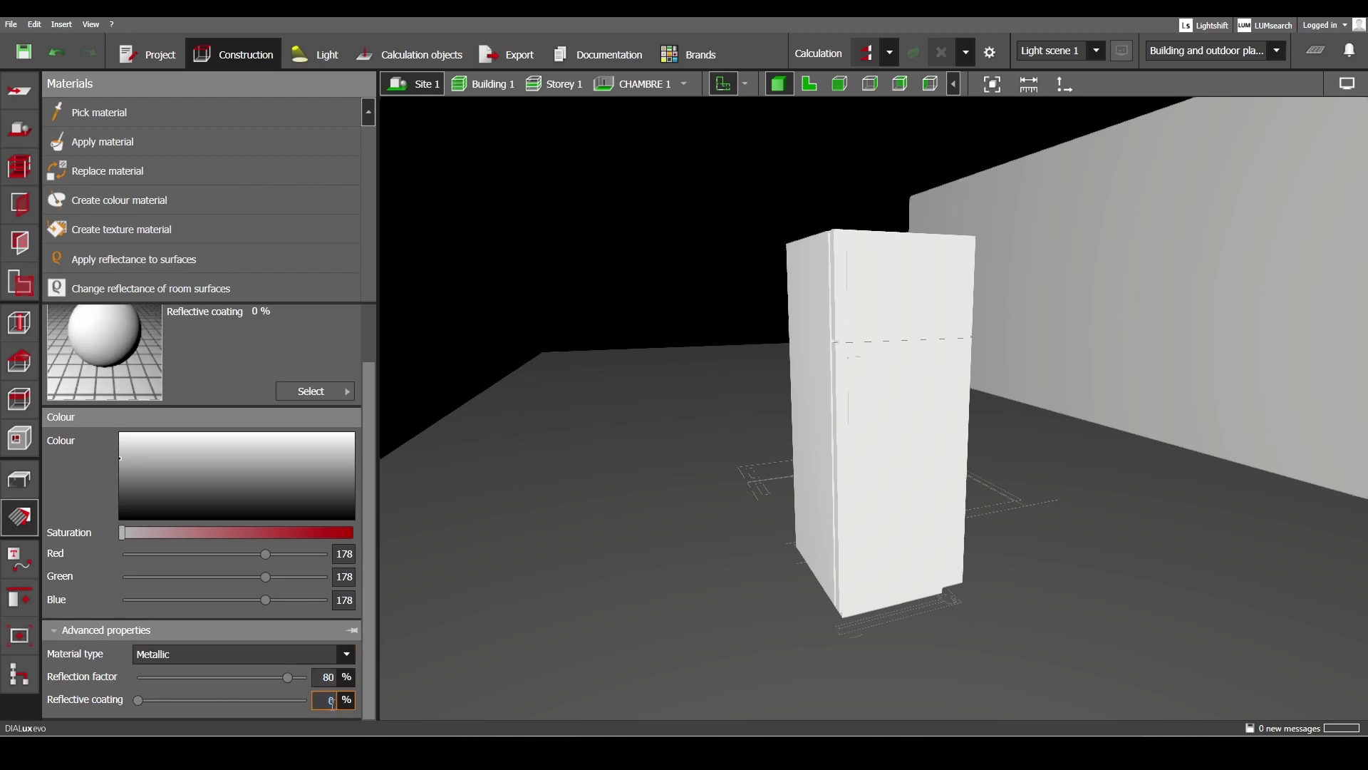
text(40)
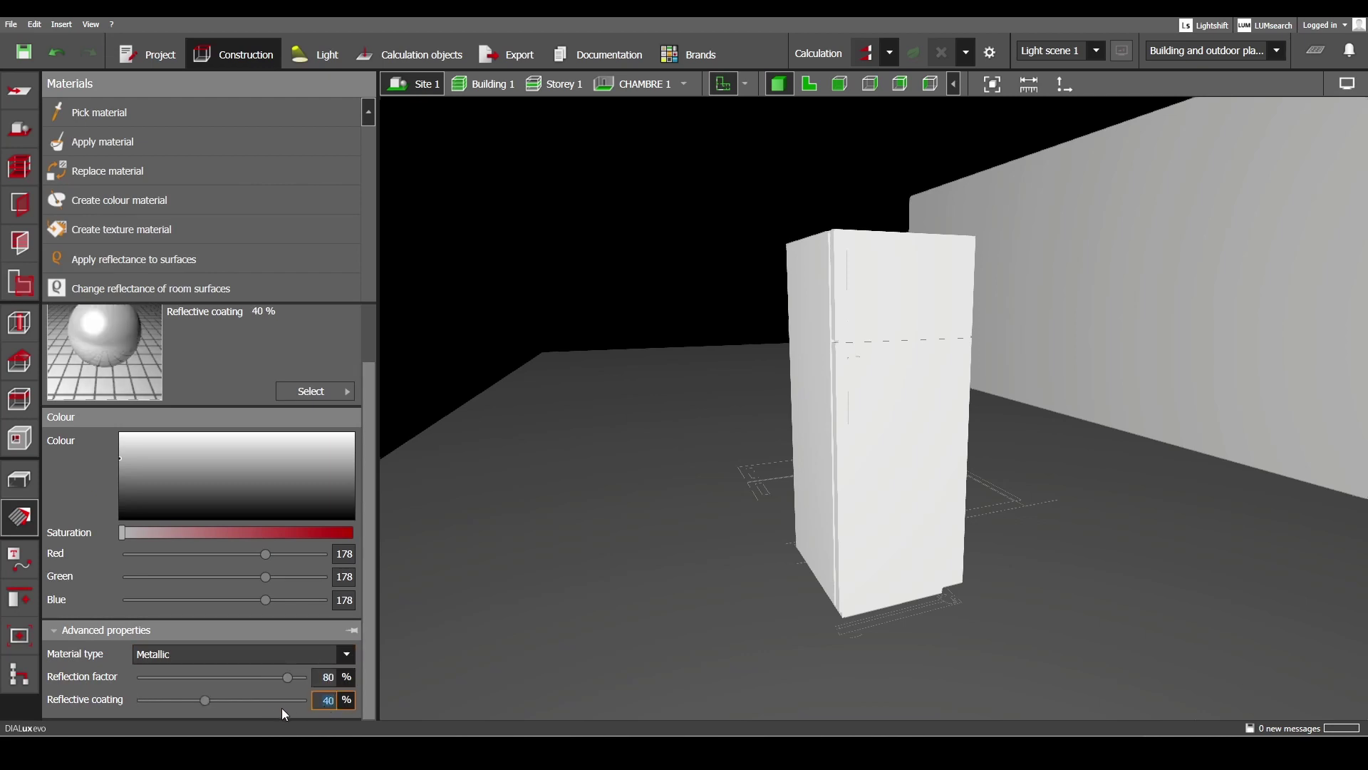
scroll(851, 377, up, 5)
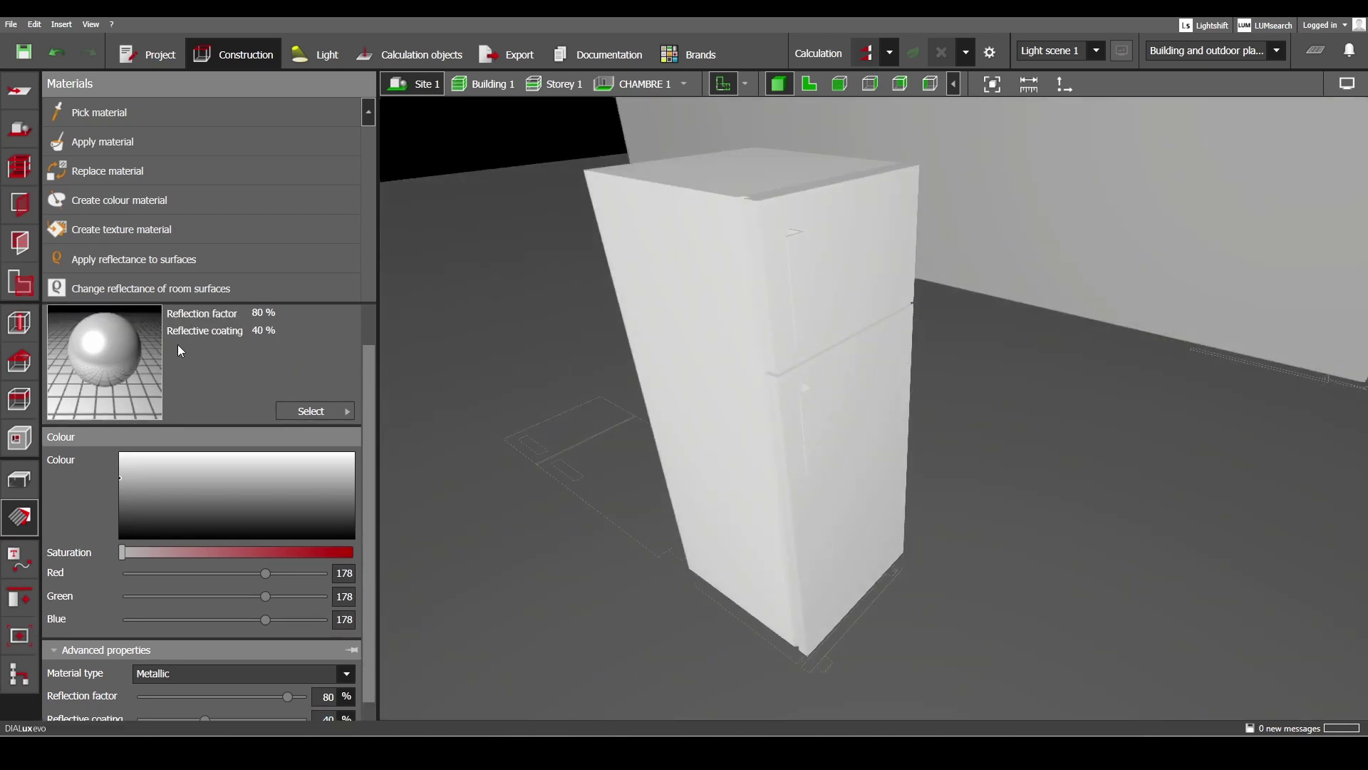
click(814, 318)
click(882, 375)
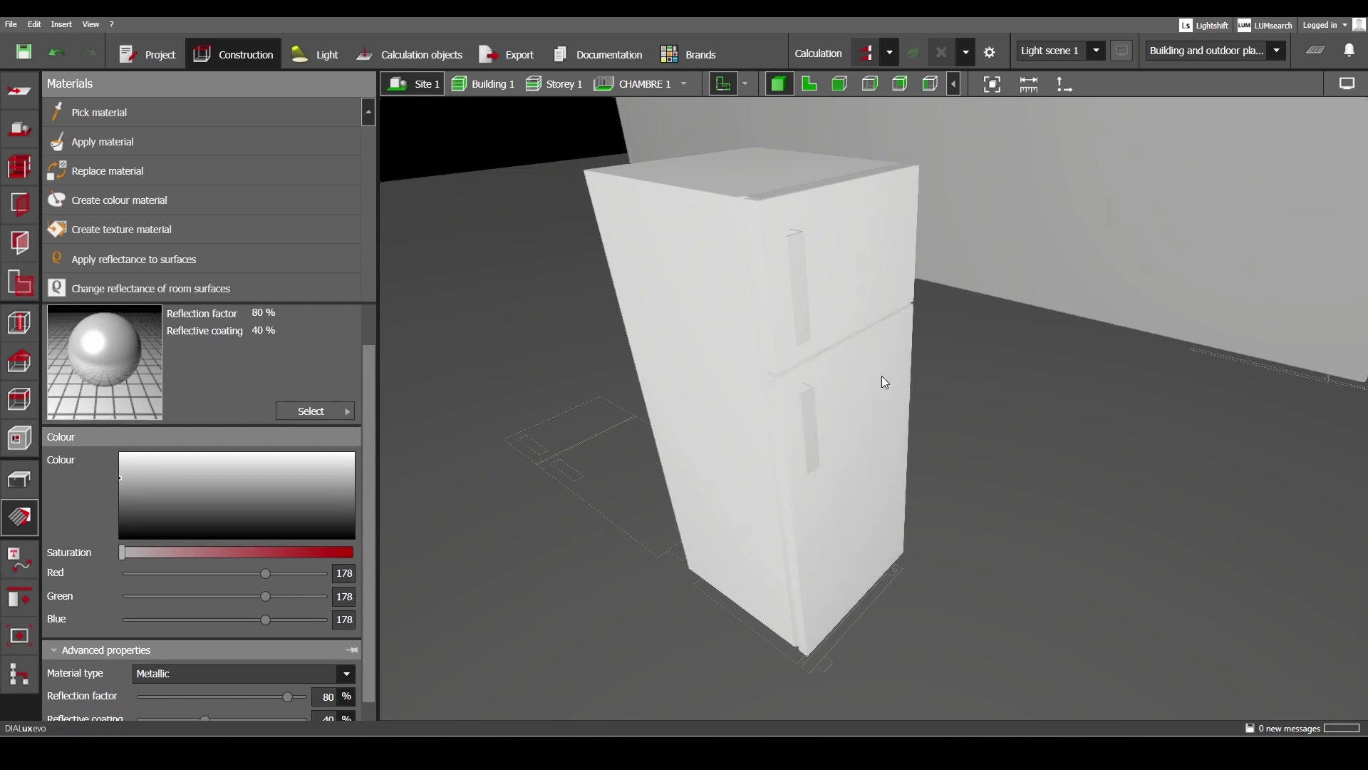
Lower the active material's reflection factor to 5 % and apply it to both door handles.
right_drag(882, 375, 854, 377)
scroll(801, 250, up, 3)
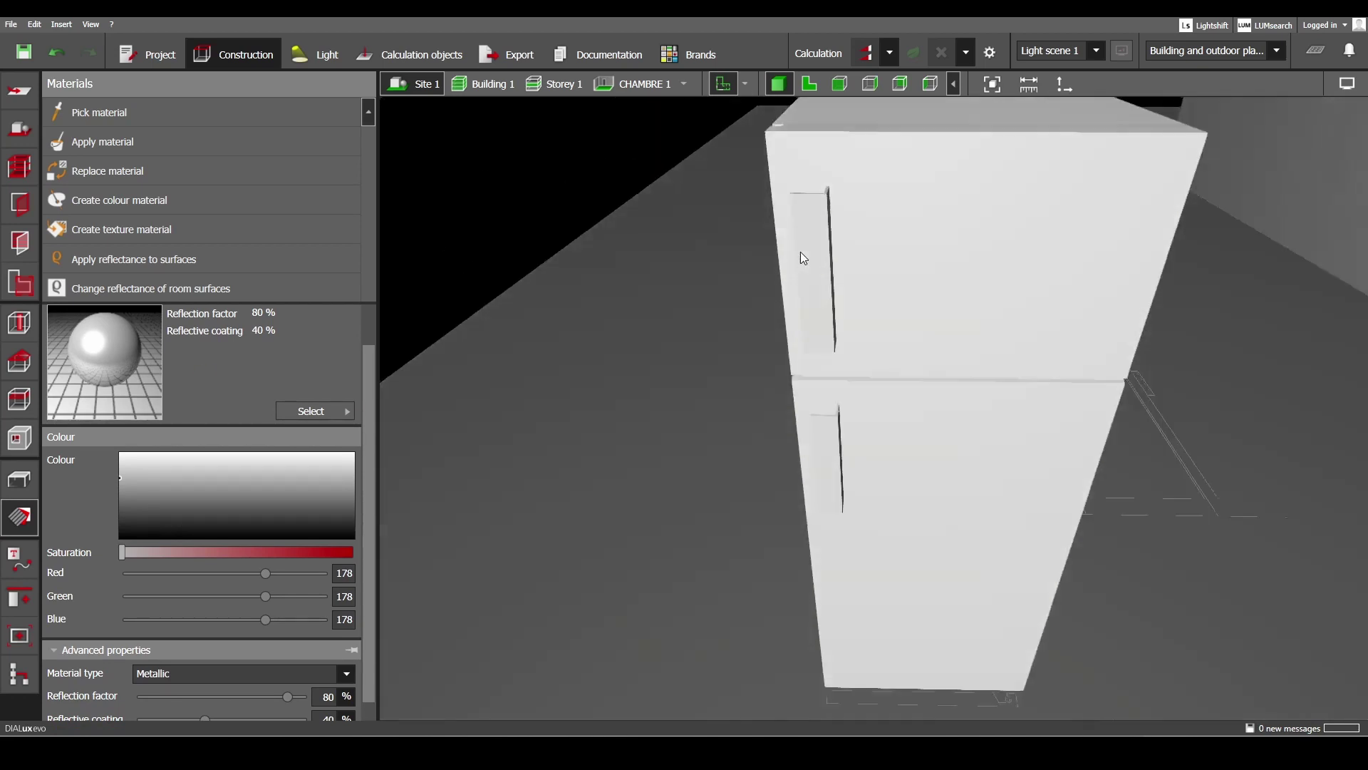
right_drag(801, 251, 853, 348)
scroll(178, 629, down, 1)
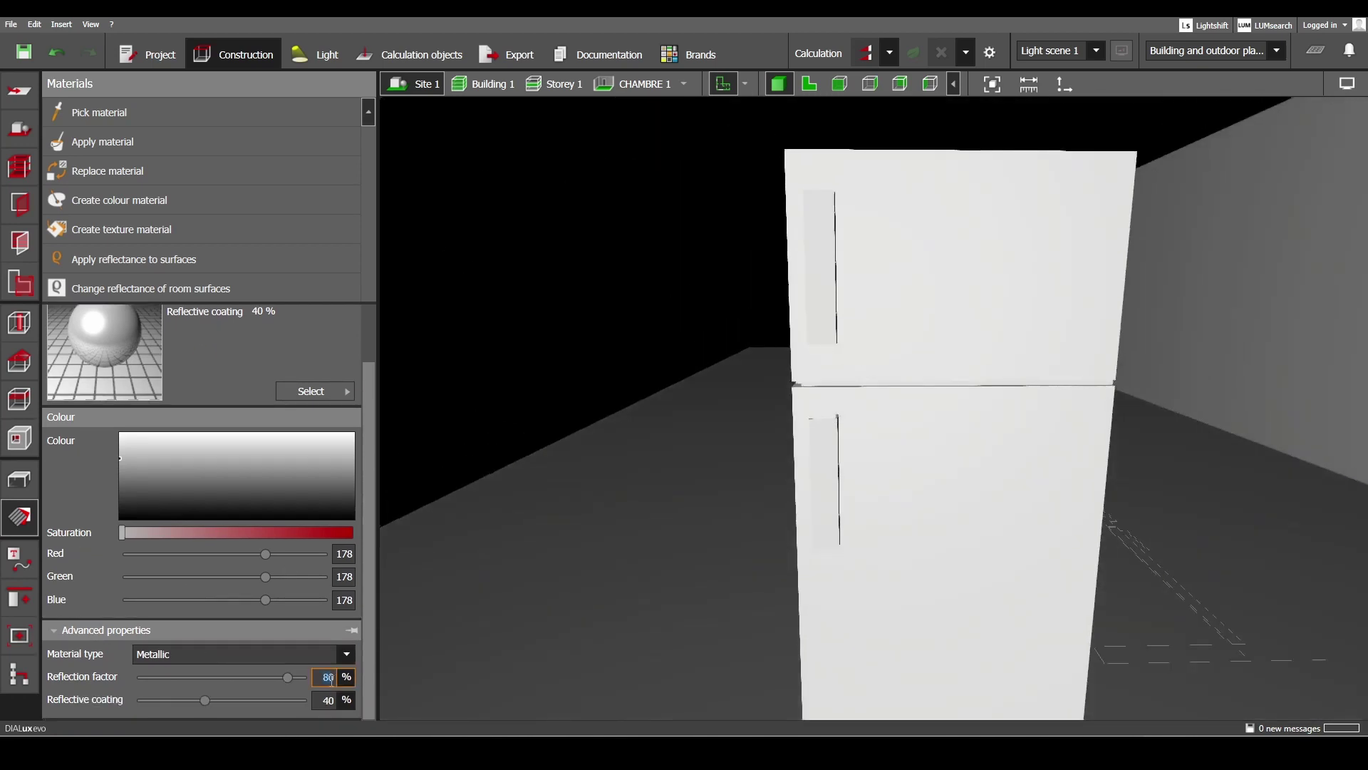
key(Return)
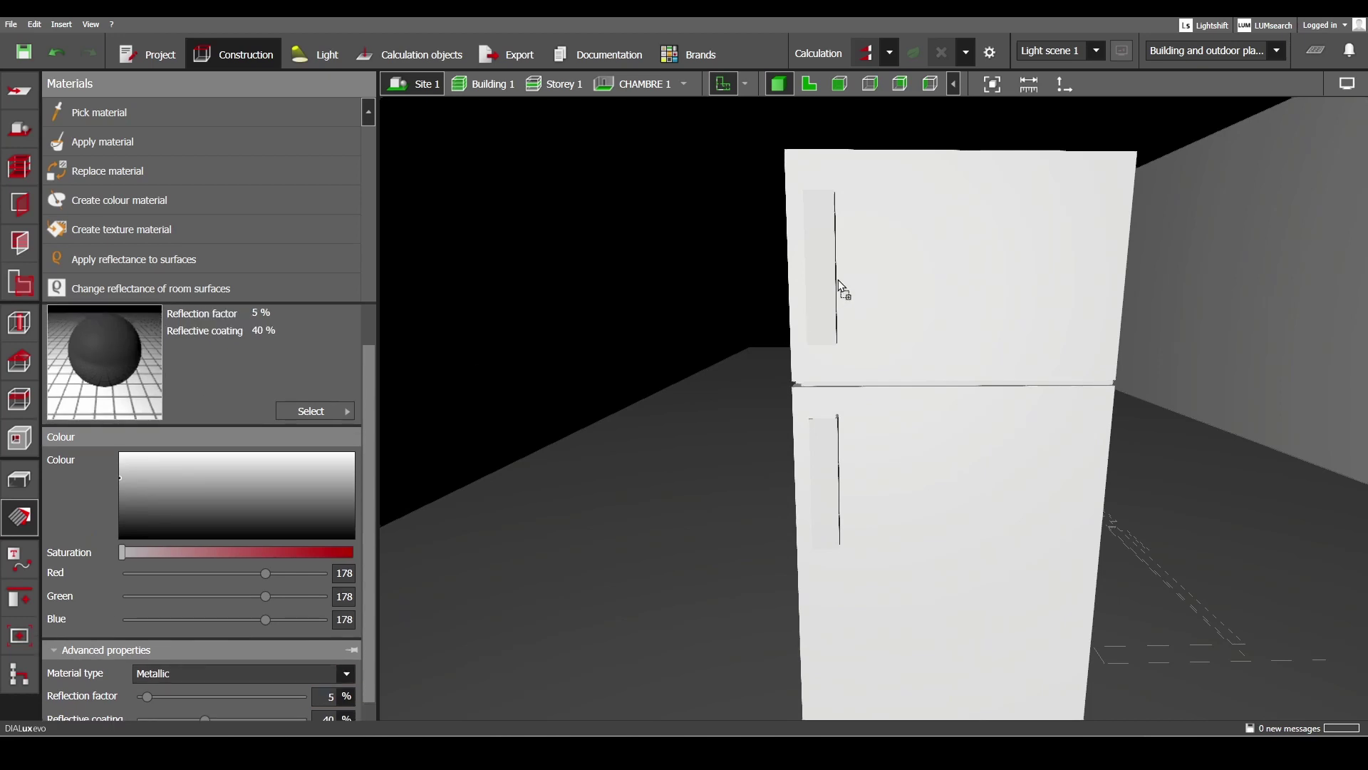
click(835, 281)
drag(788, 447, 820, 436)
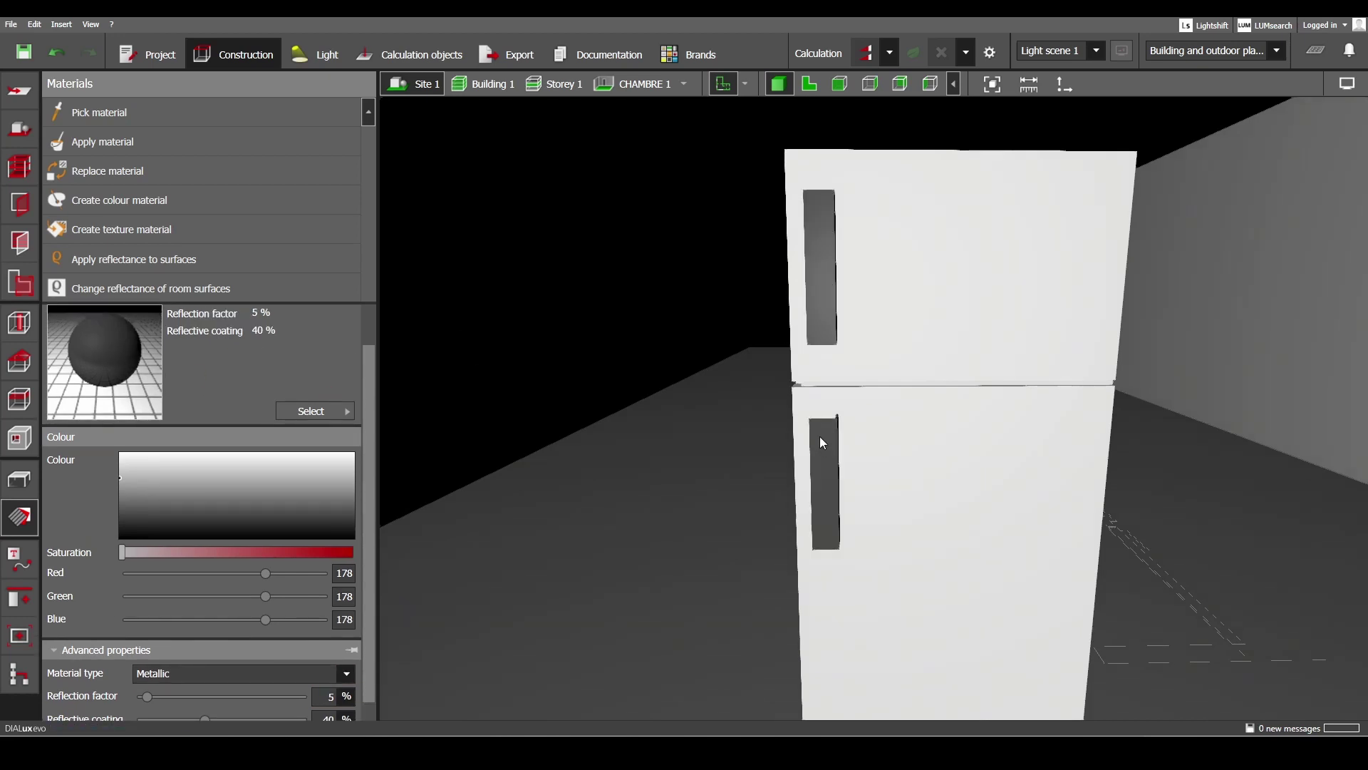
Select all eight refrigerator bodies in the 3D view and combine them into one object with the Boolean Combine operation.
scroll(816, 441, down, 3)
right_drag(813, 449, 951, 426)
middle_drag(951, 427, 825, 290)
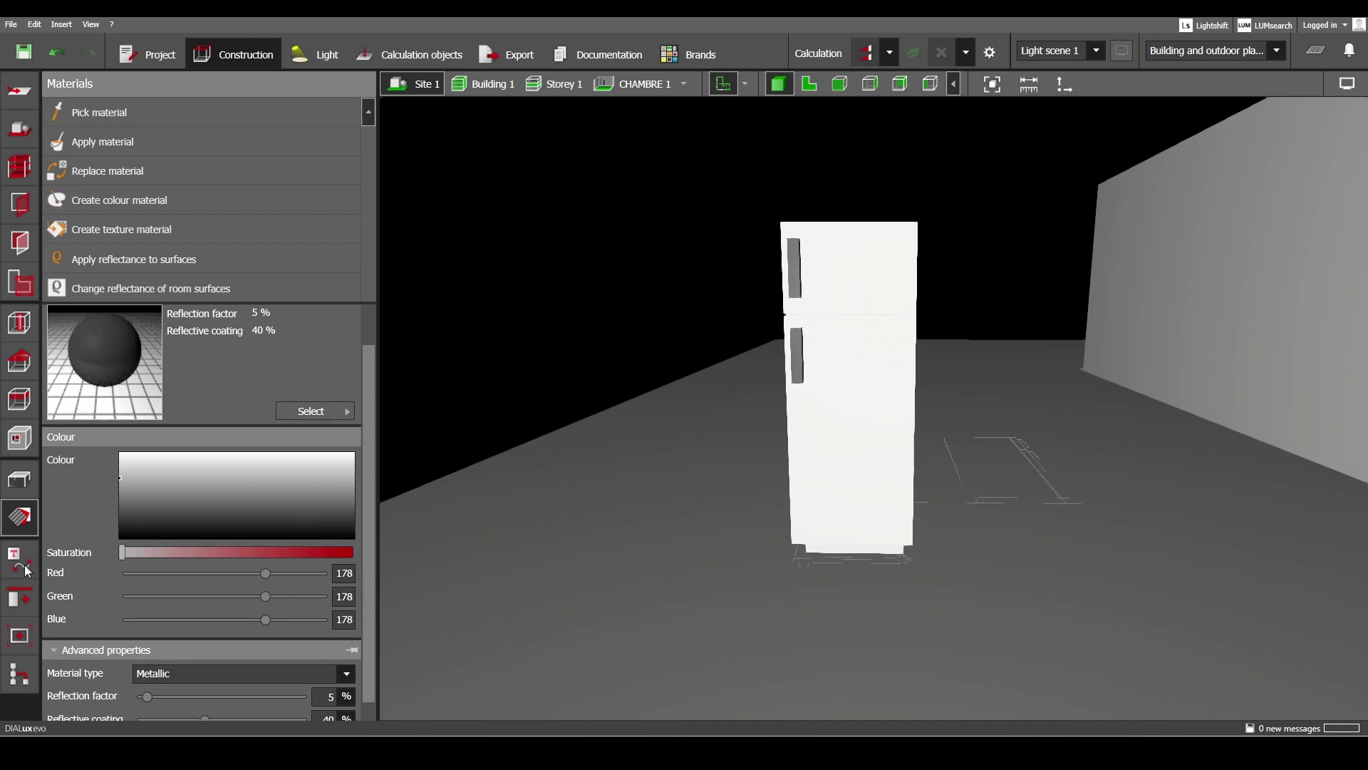
click(22, 598)
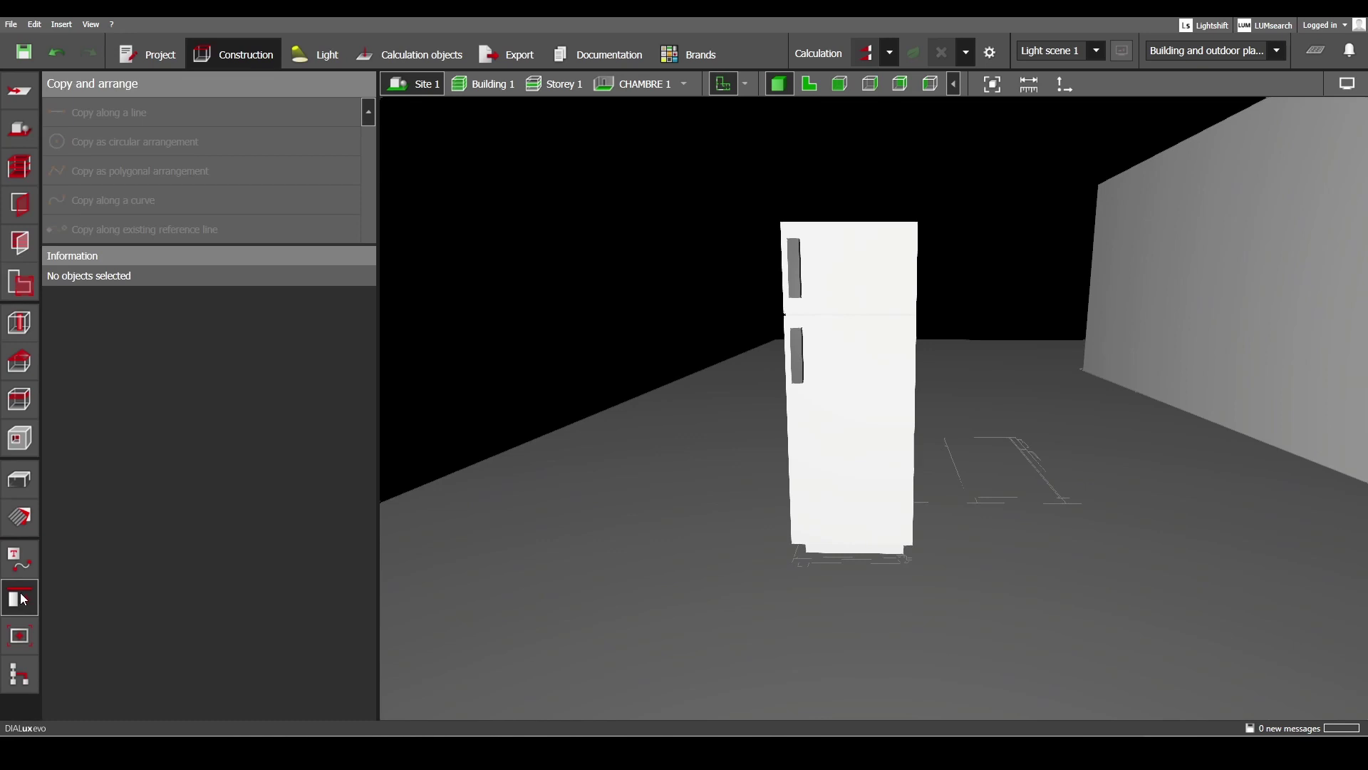
mouse_move(638, 397)
right_down()
mouse_move(665, 393)
mouse_move(655, 386)
right_up()
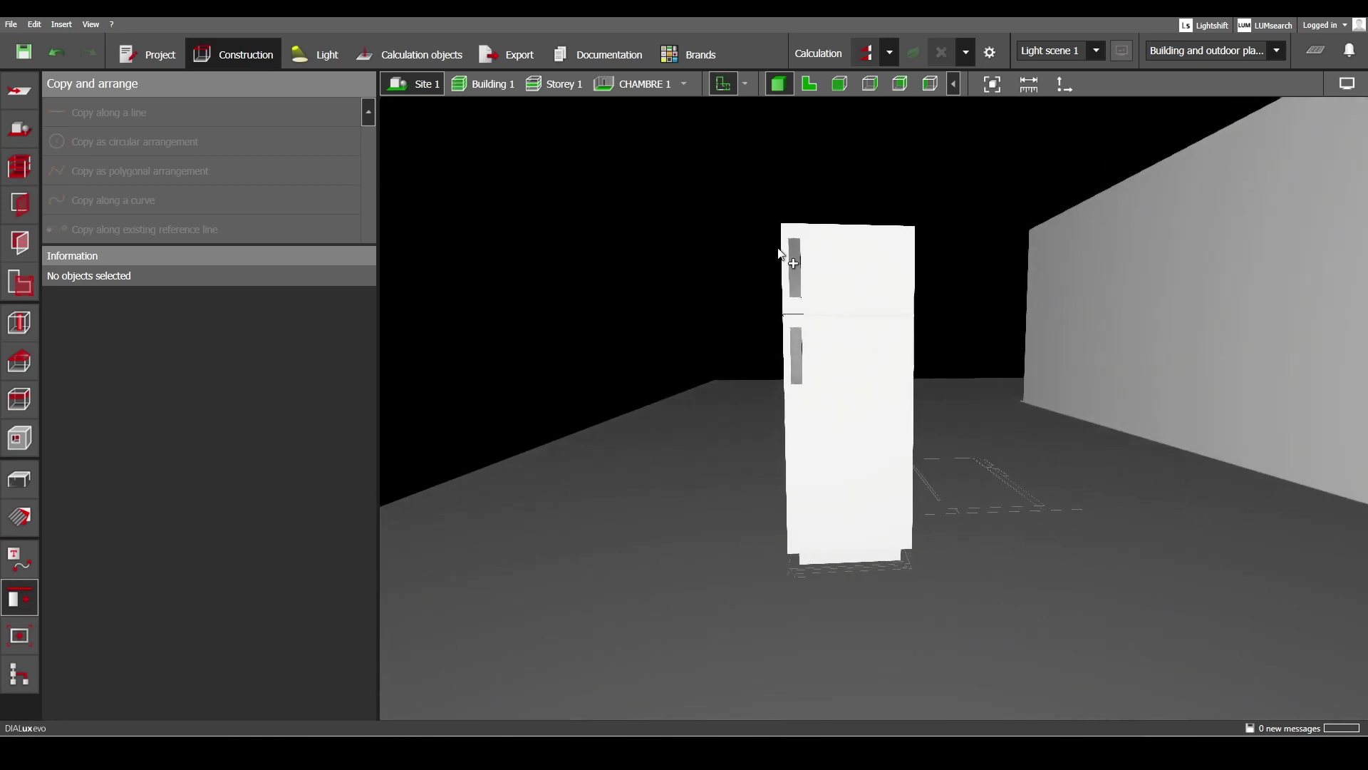
drag(748, 173, 952, 609)
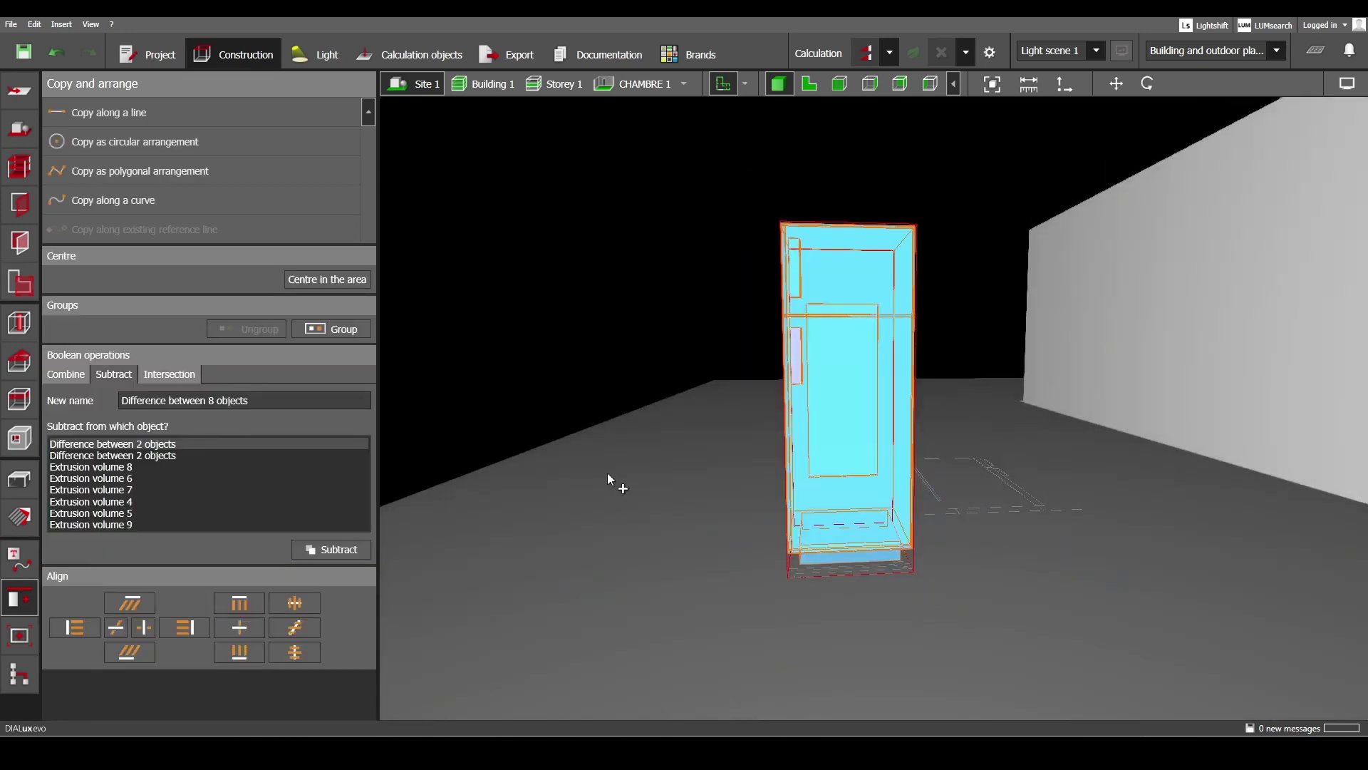
click(84, 374)
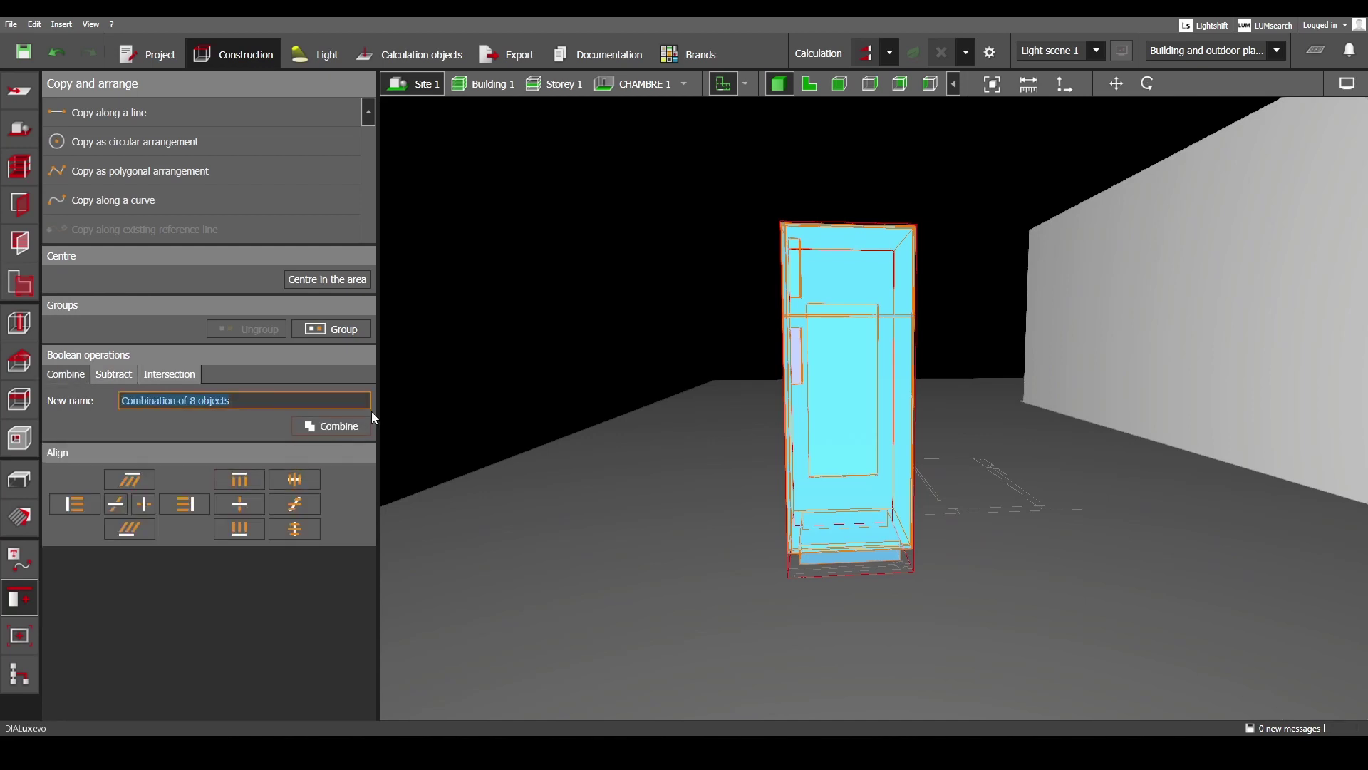
click(353, 424)
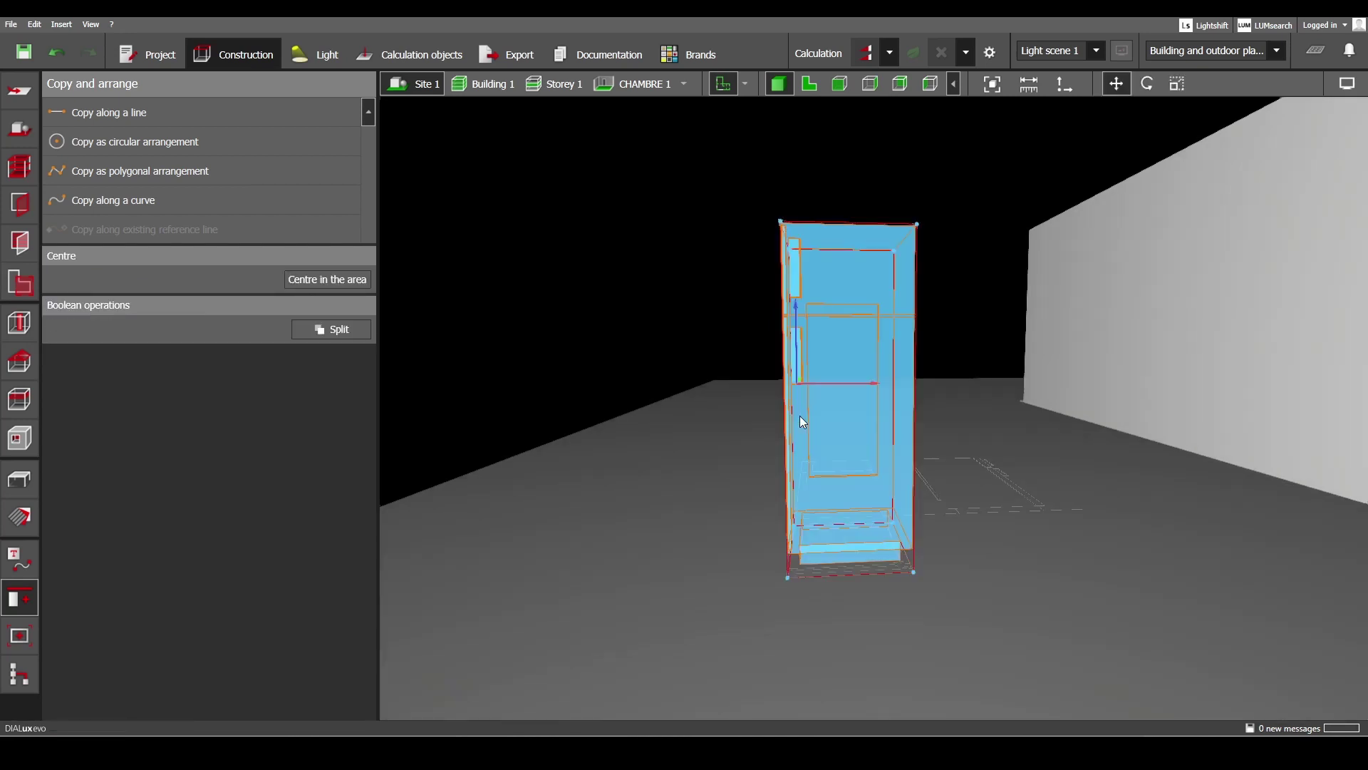
Rename the combined object REFRIGERATOR in the furniture and objects properties.
click(11, 486)
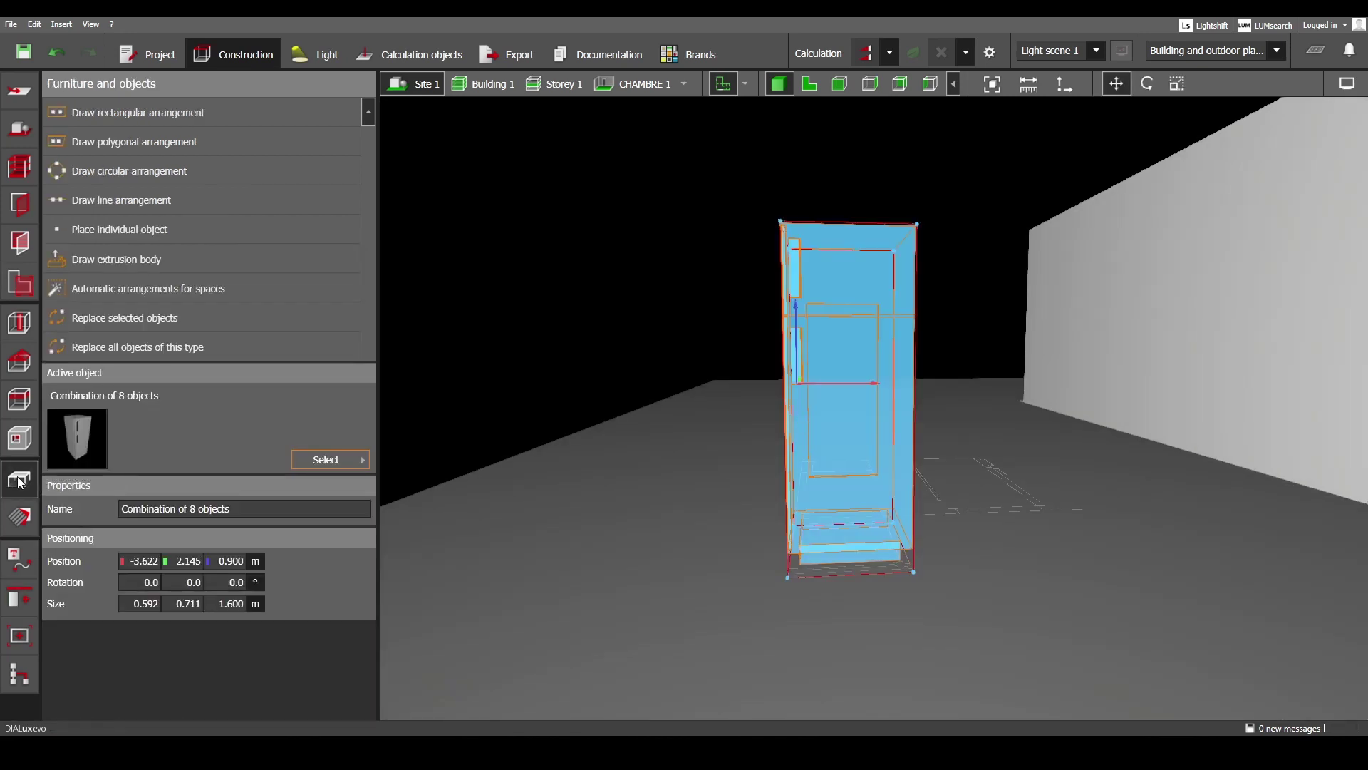
click(246, 508)
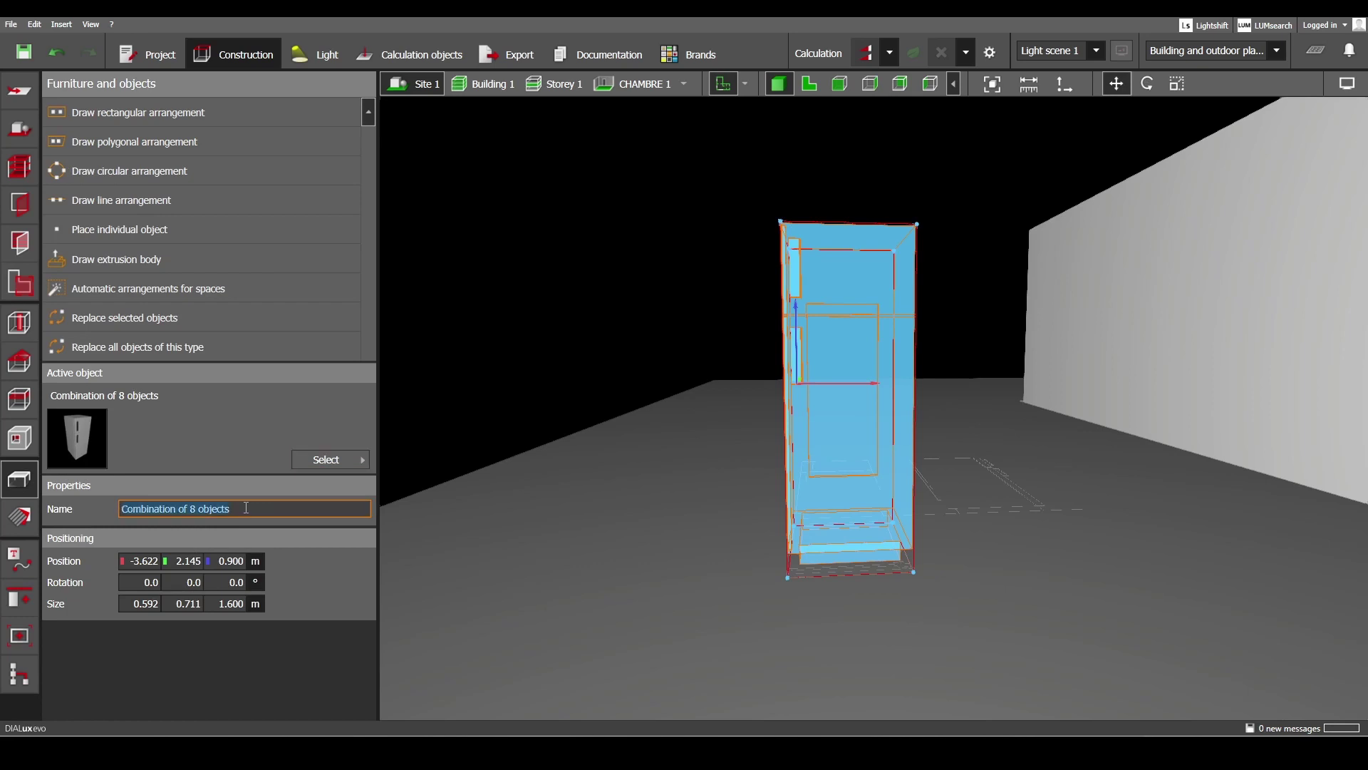
text(RE)
text(E)
key(Return)
Inspect the combined refrigerator from several sides in 3D and deselect it.
drag(515, 328, 650, 384)
drag(873, 399, 819, 373)
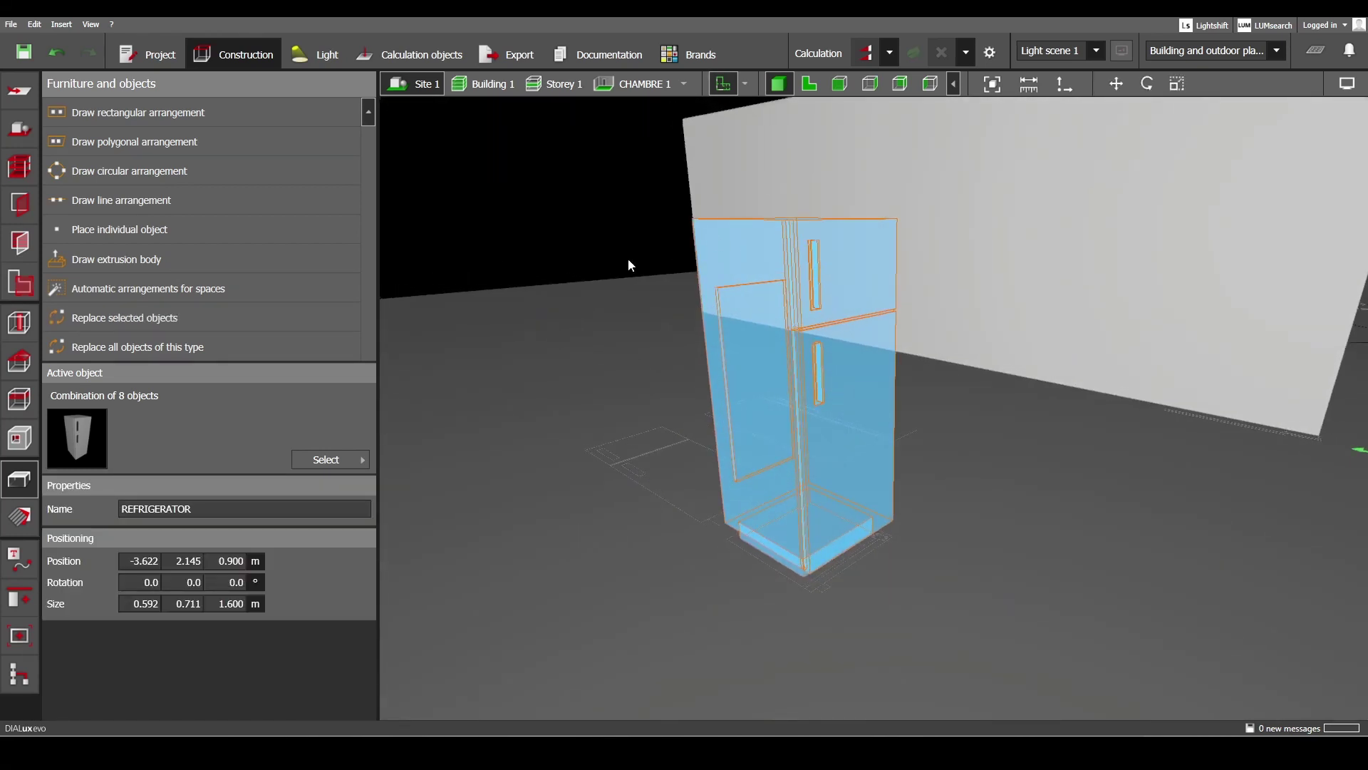
click(628, 260)
click(798, 348)
right_drag(906, 383, 698, 225)
right_drag(1033, 278, 667, 157)
click(823, 200)
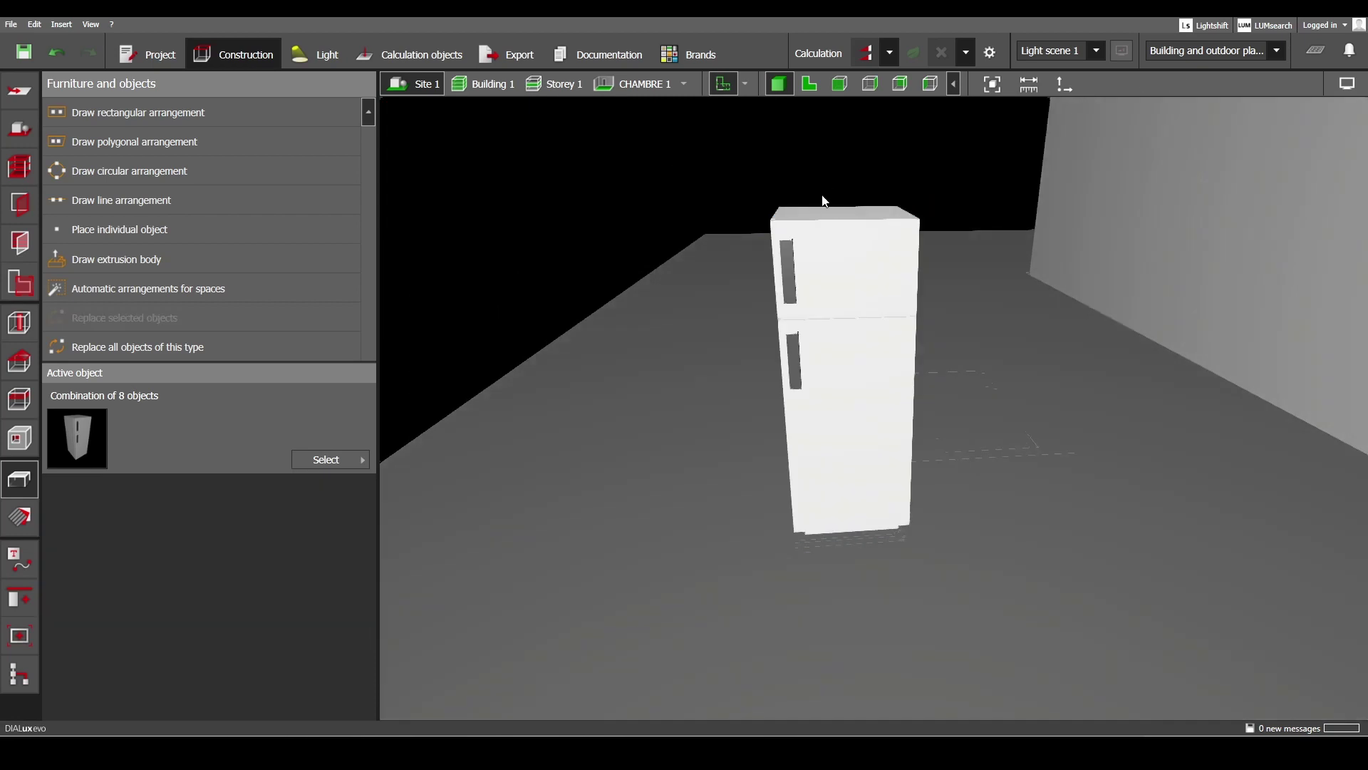
Select the refrigerator in the floor plan and move it from beside the apartment into the Salon near the armchair.
click(811, 84)
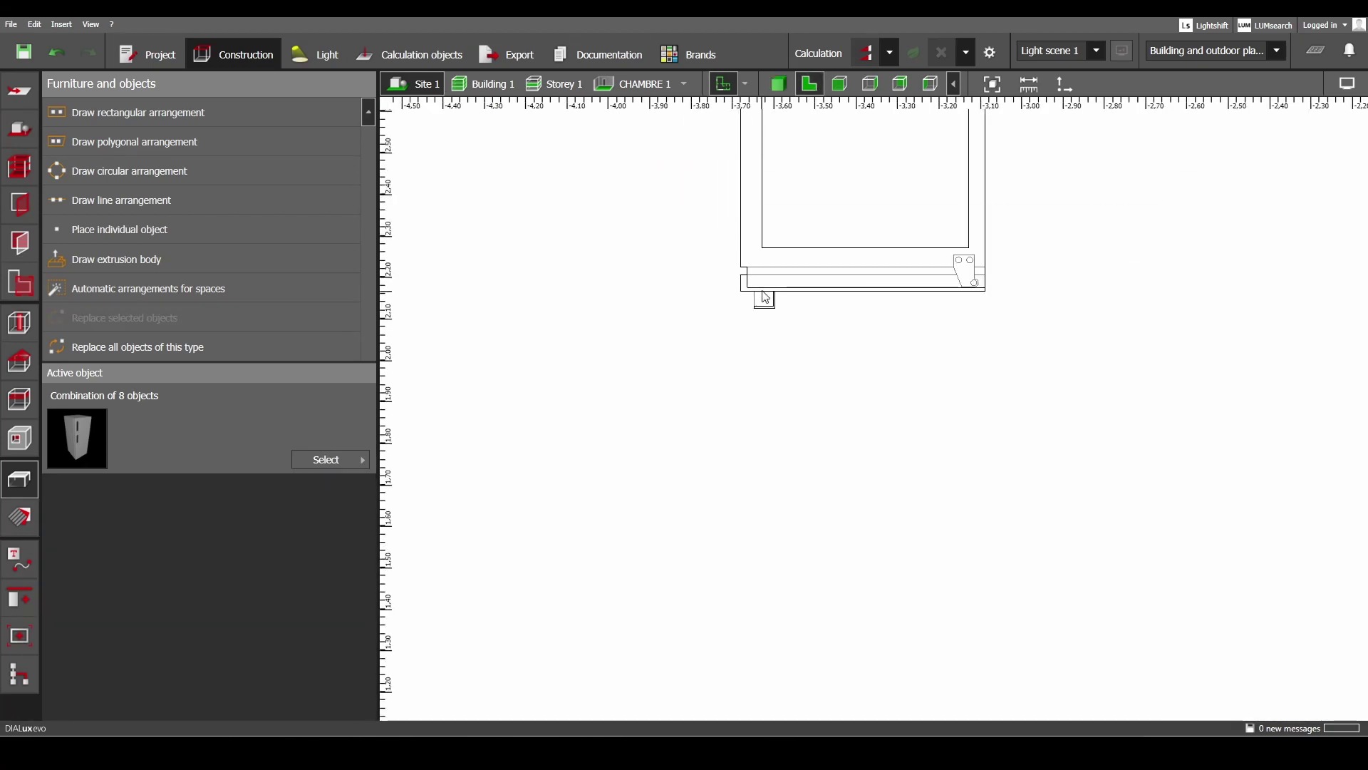
scroll(761, 288, down, 4)
middle_drag(764, 287, 605, 287)
click(617, 274)
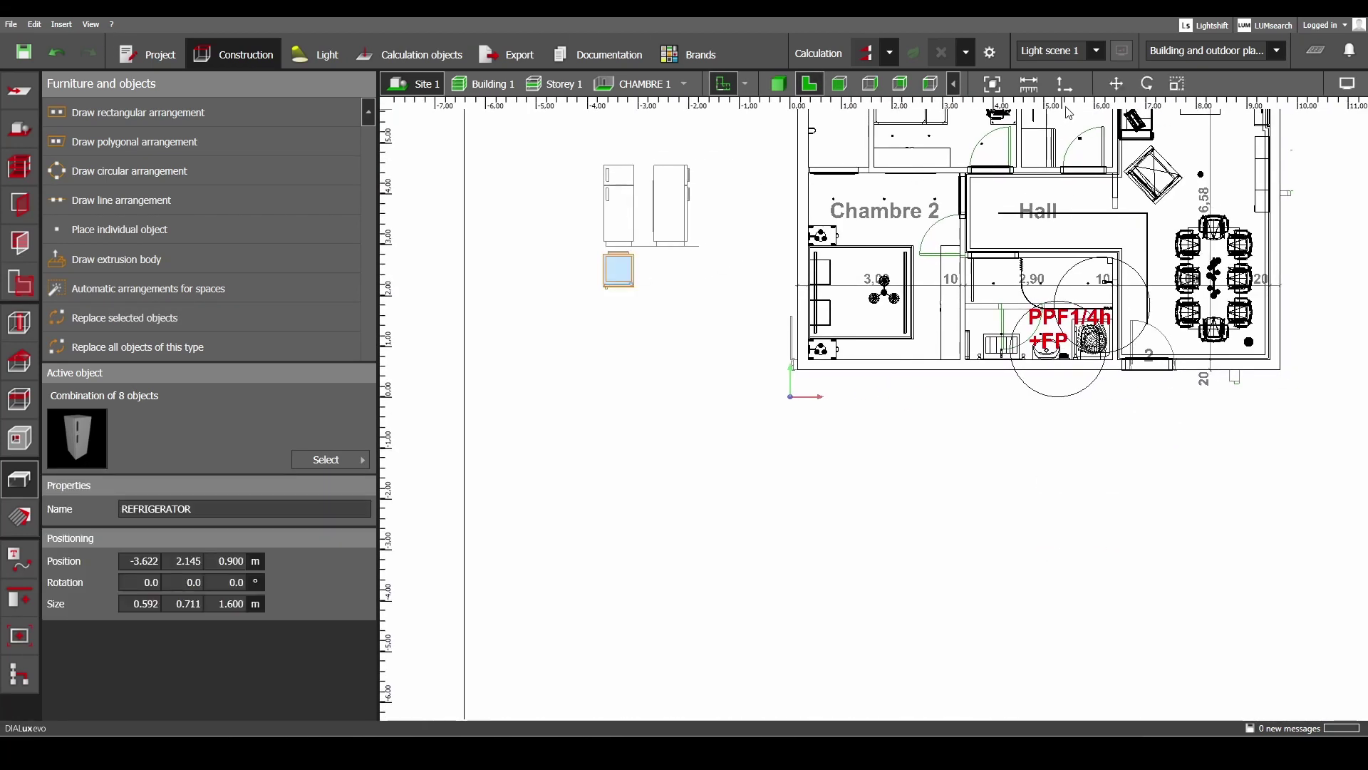
click(1113, 85)
drag(620, 275, 1137, 191)
scroll(868, 352, up, 3)
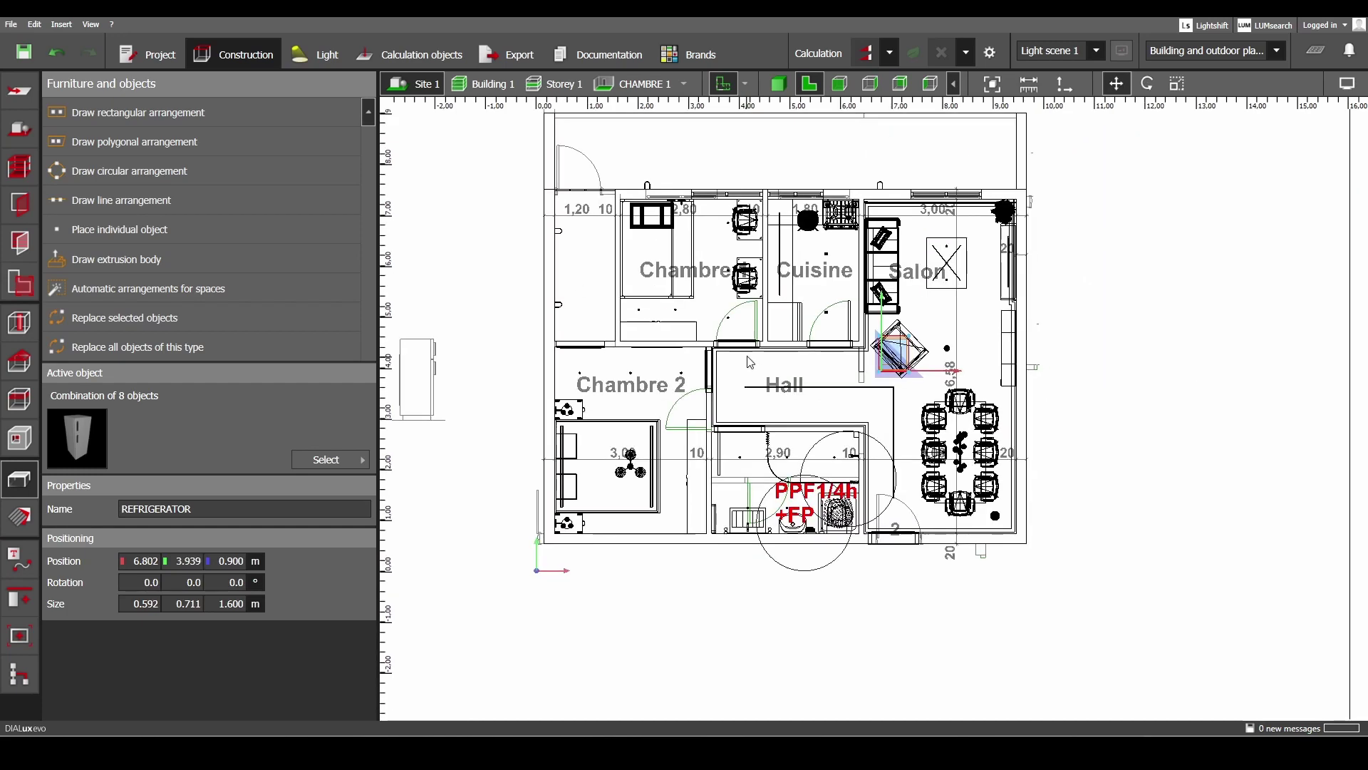
Move the refrigerator into the Cuisine beside its door, at about X 5.658 m and Y 4.720 m.
drag(895, 382, 812, 322)
scroll(812, 311, up, 3)
scroll(817, 313, down, 4)
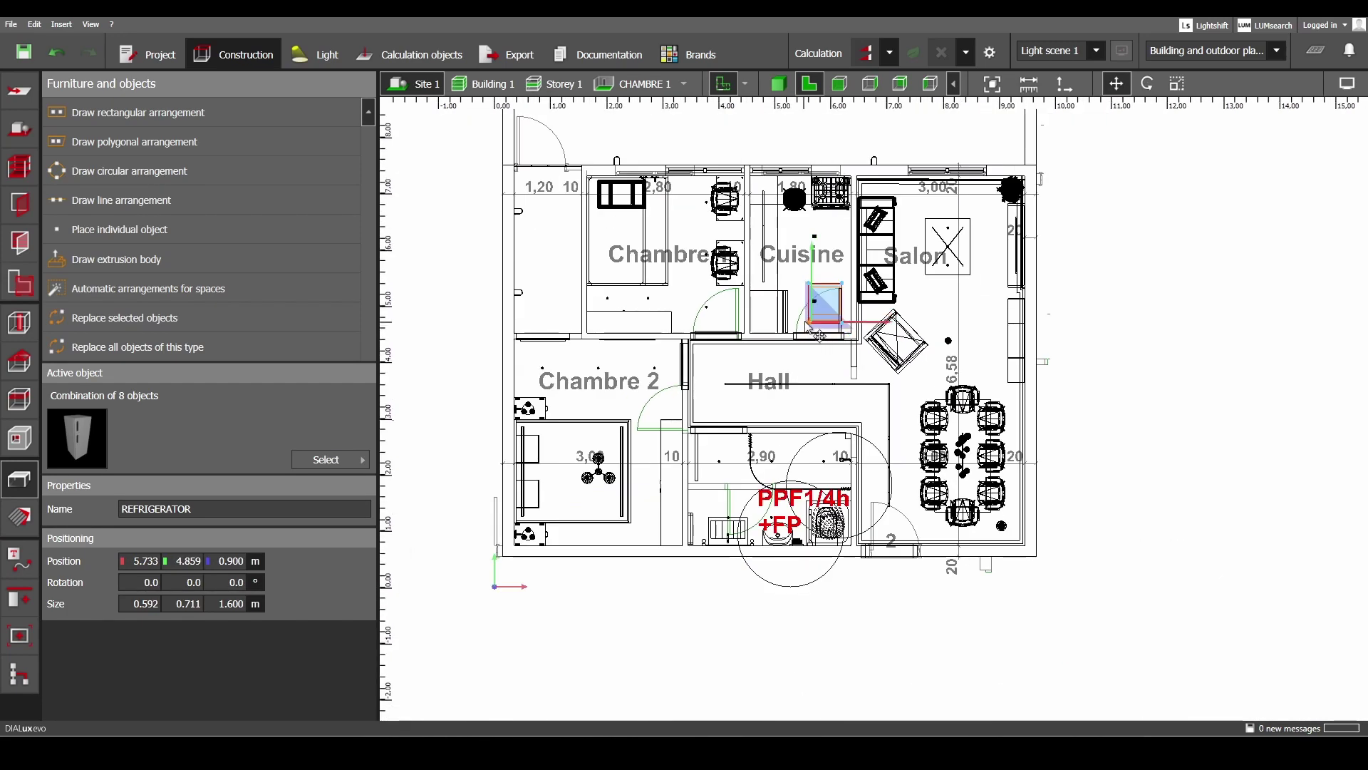
scroll(775, 317, up, 5)
scroll(830, 203, up, 2)
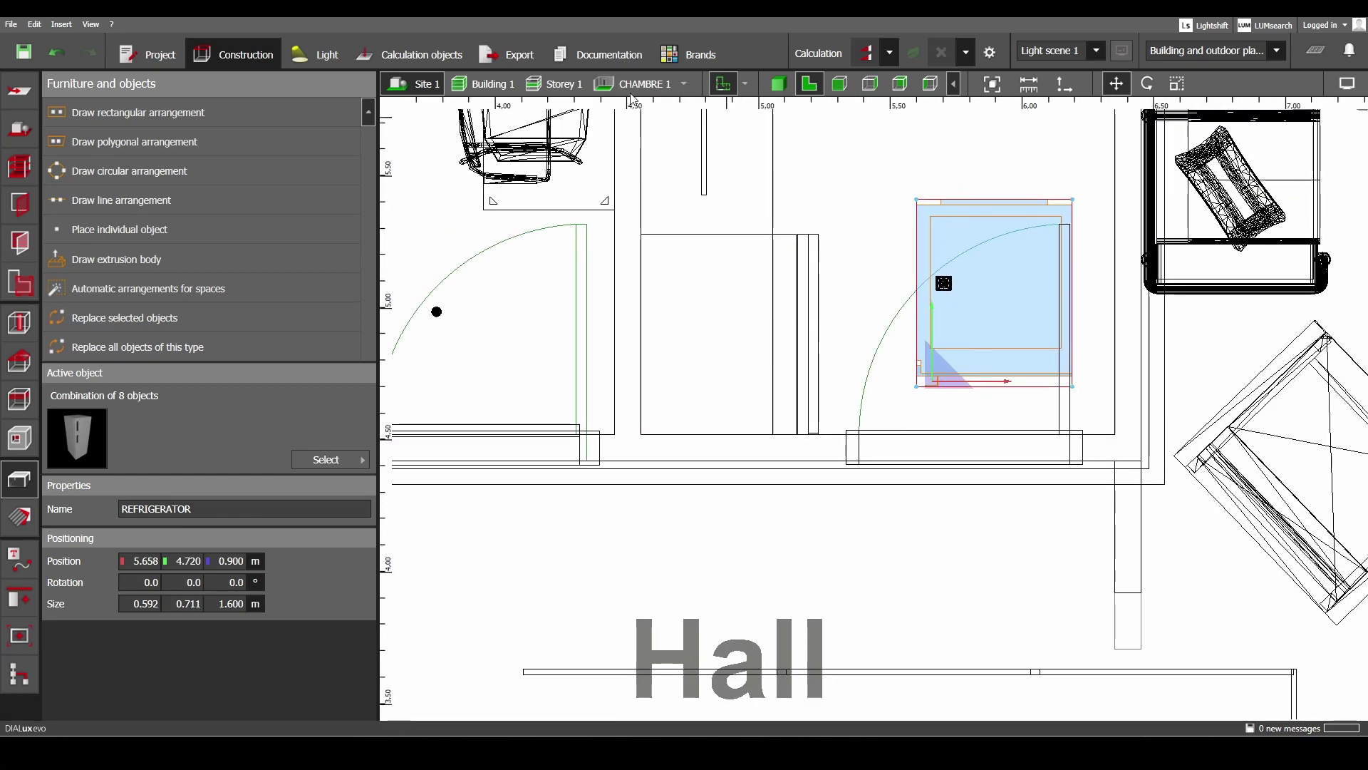
Select the existing black built-in refrigerator in the Cuisine corner and delete it.
click(529, 79)
click(779, 83)
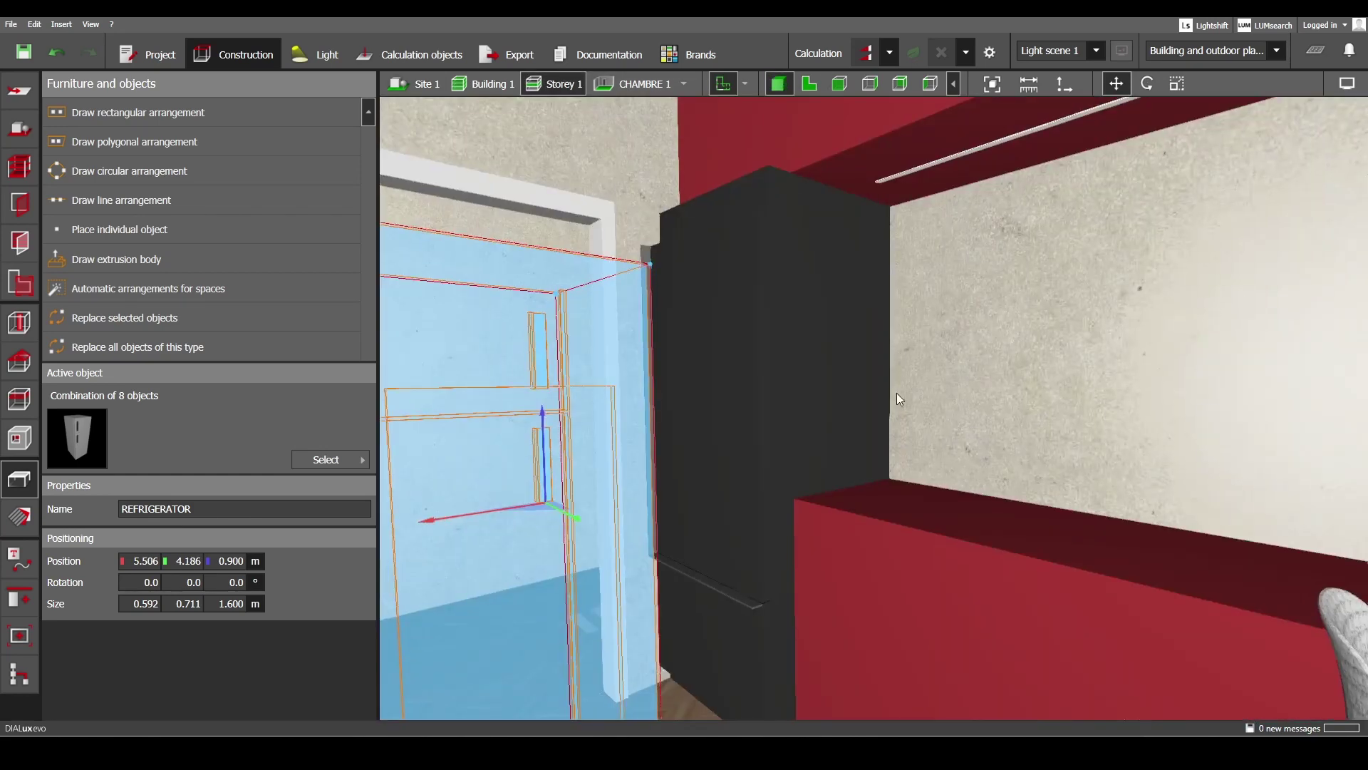
mouse_move(897, 392)
right_down()
mouse_move(865, 412)
mouse_move(829, 393)
mouse_move(899, 397)
right_up()
click(899, 397)
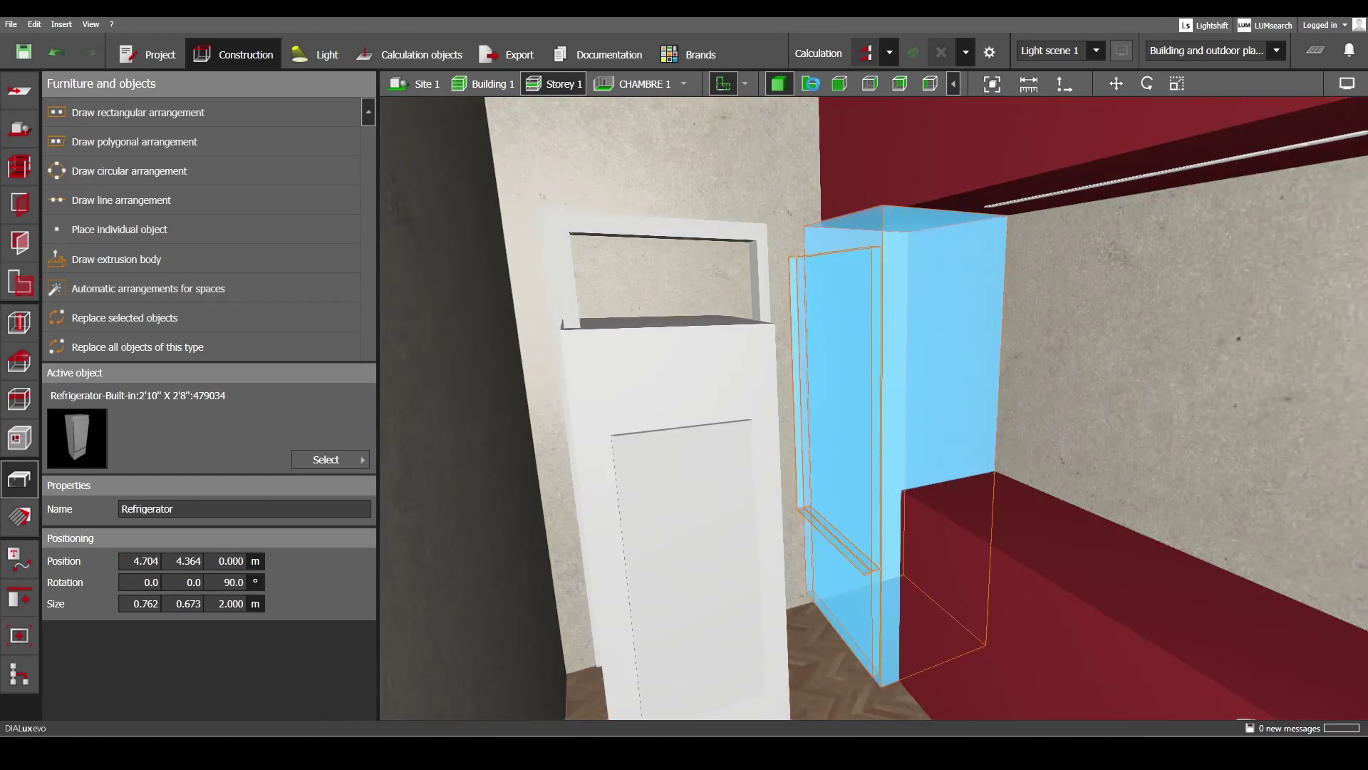
Rotate the custom REFRIGERATOR object by 90° in the floor plan.
click(813, 85)
scroll(958, 396, up, 6)
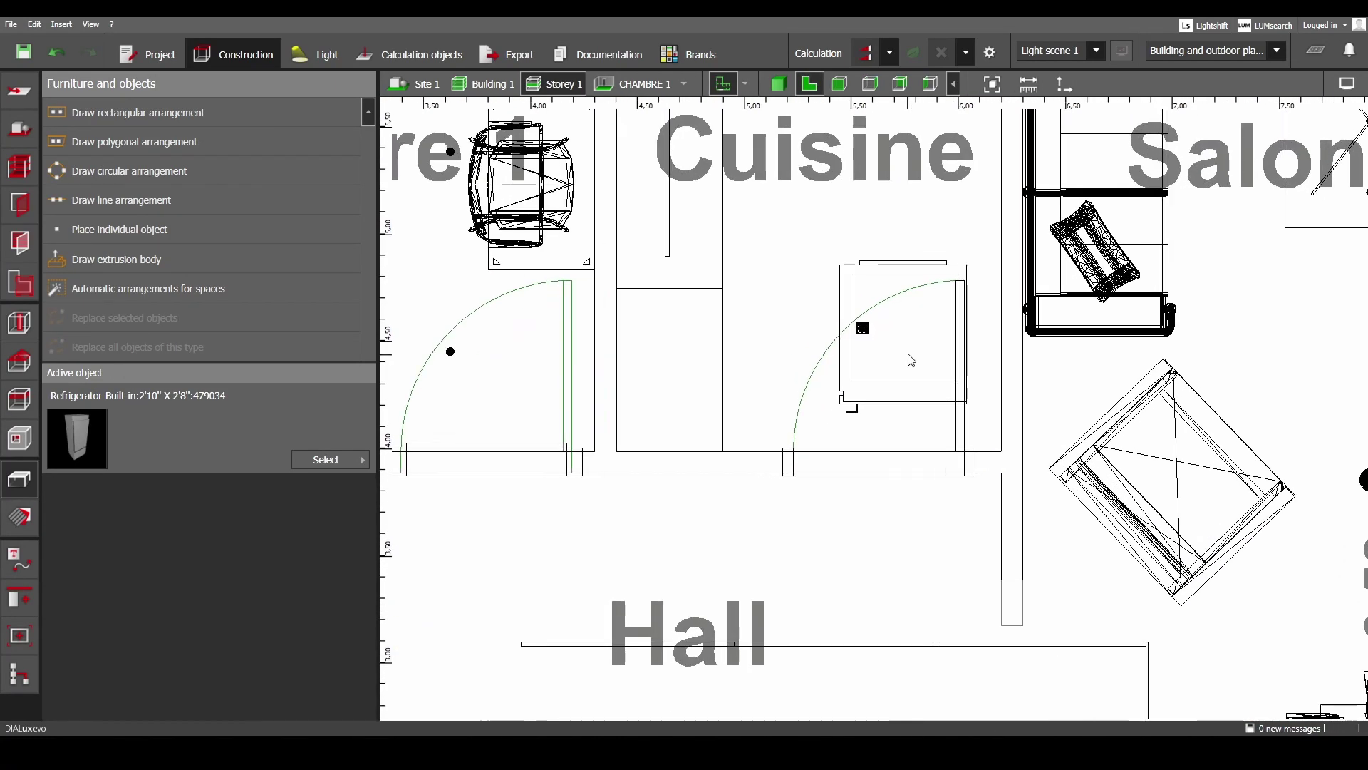
click(958, 282)
click(1147, 83)
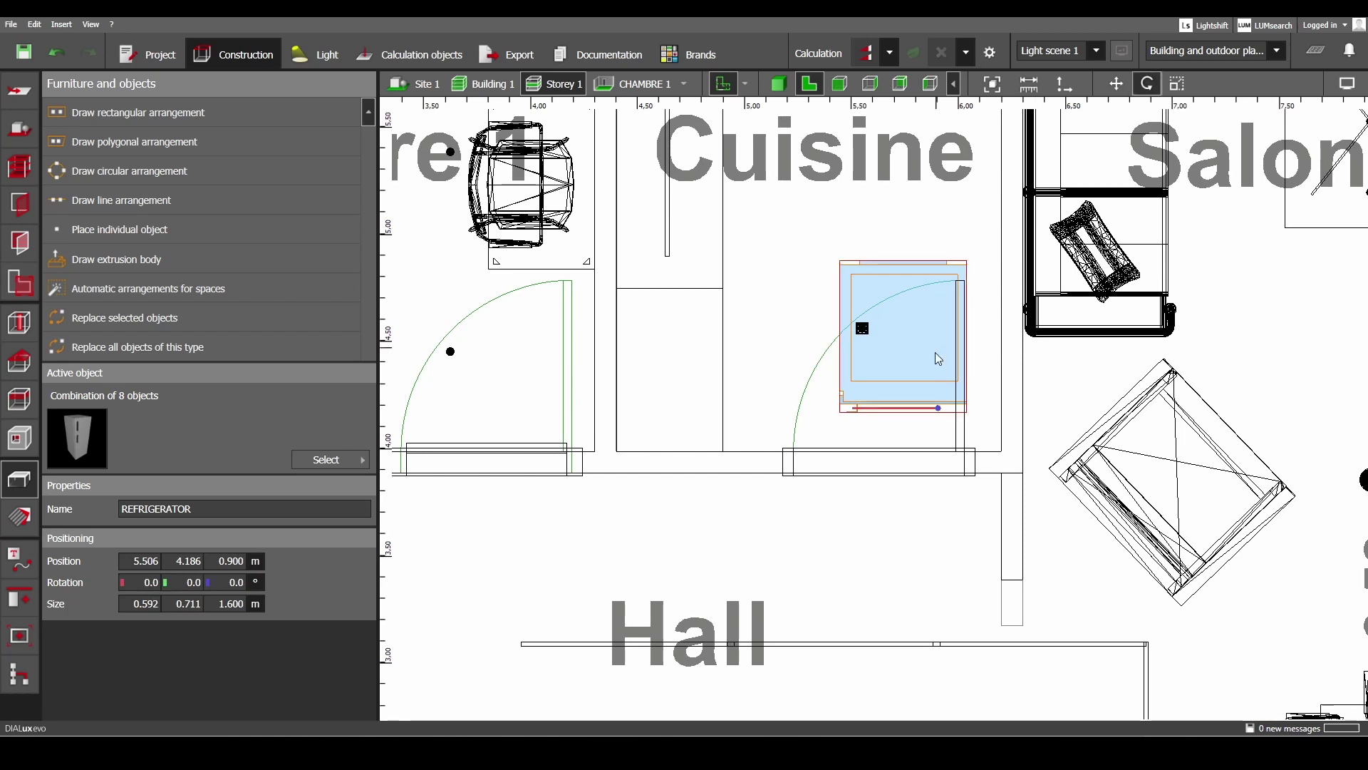
drag(941, 413, 864, 238)
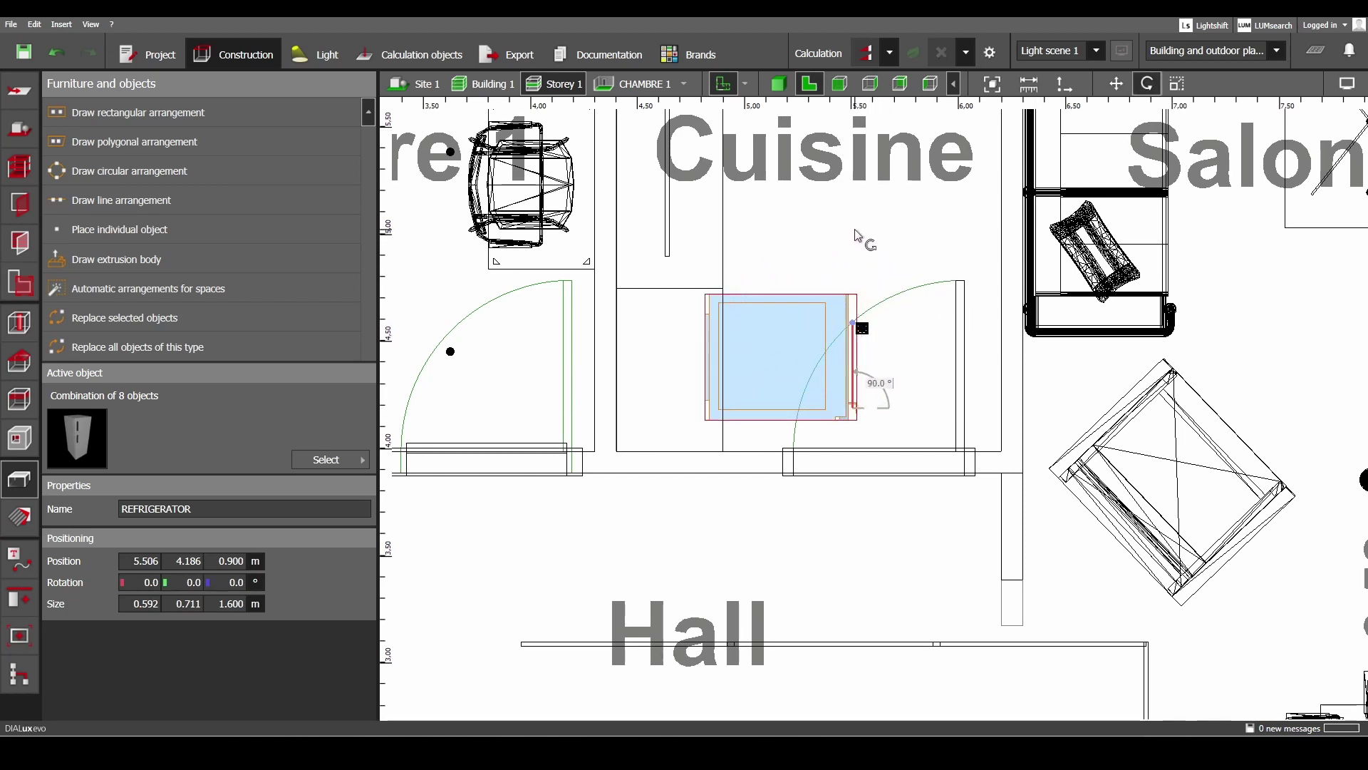
Move the rotated refrigerator against the Cuisine wall and counter end, at about X 5.092 m and Y 4.211 m.
click(1116, 84)
scroll(713, 385, up, 3)
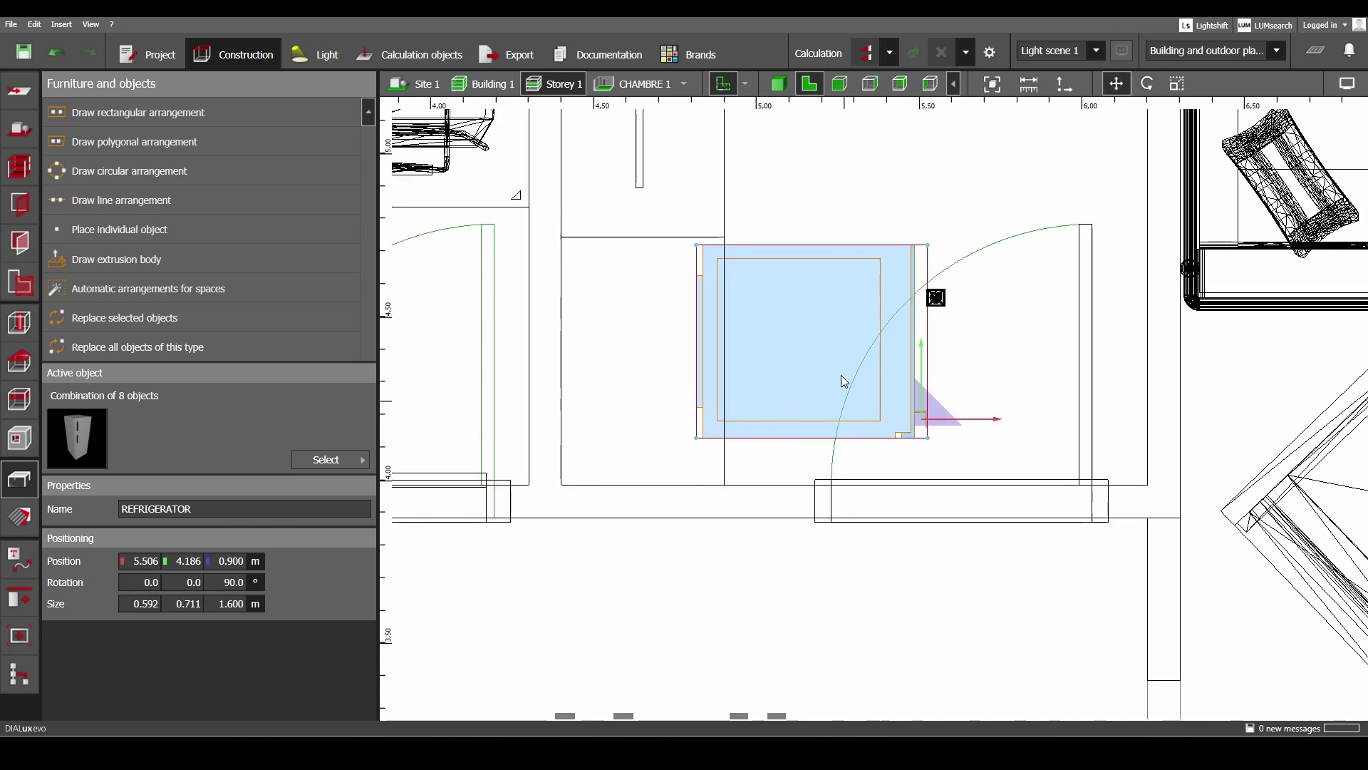
drag(698, 246, 563, 238)
Resize the refrigerator to fit the corner, at about 0.762 m wide and 0.626 m deep, and set its height to 2 m.
click(1177, 83)
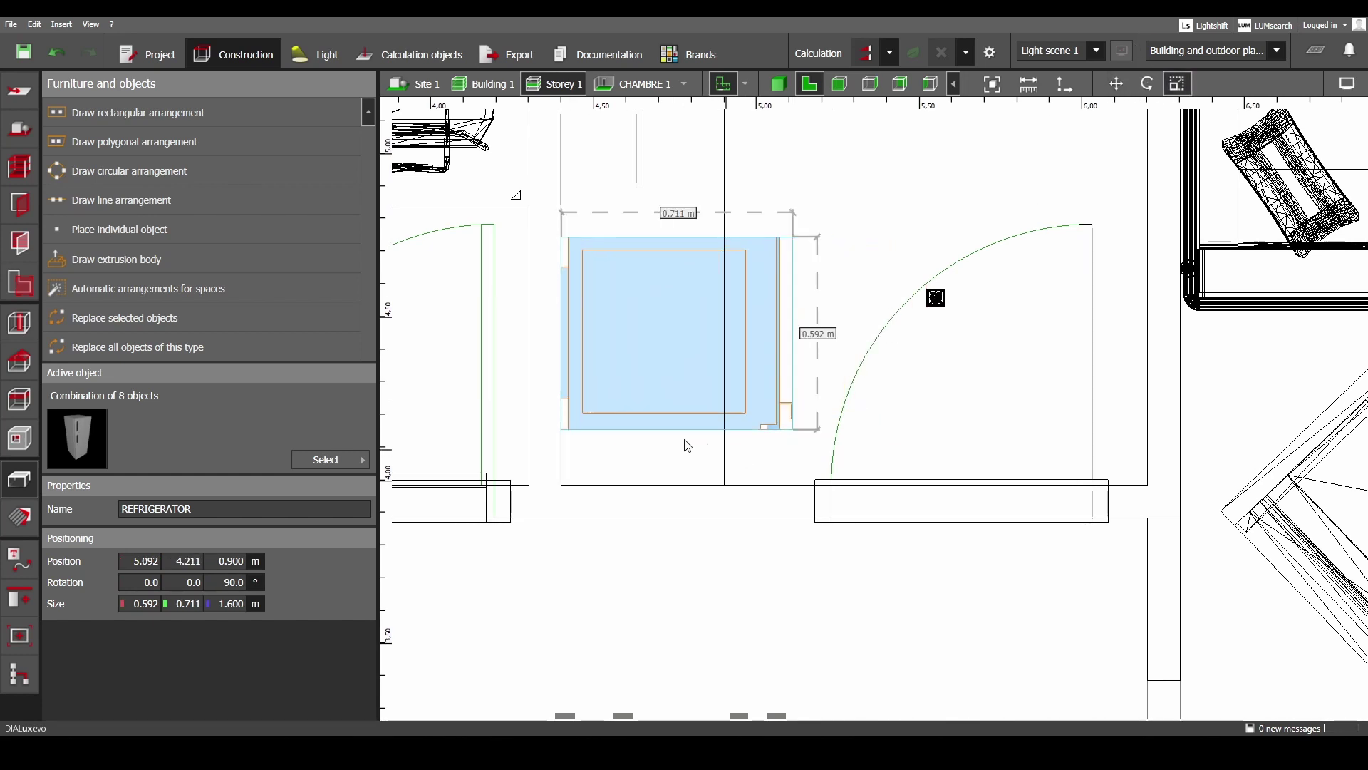
drag(680, 437, 683, 493)
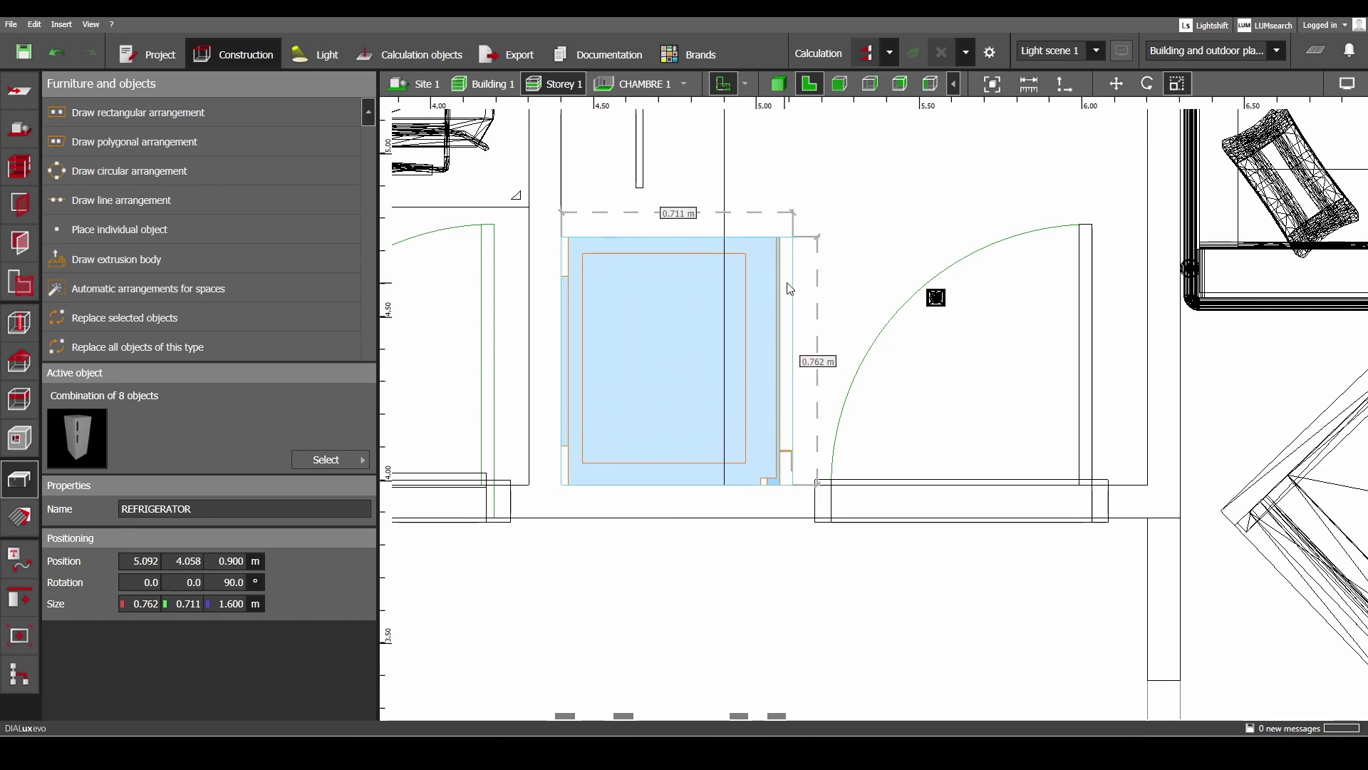
drag(790, 357, 767, 359)
click(778, 83)
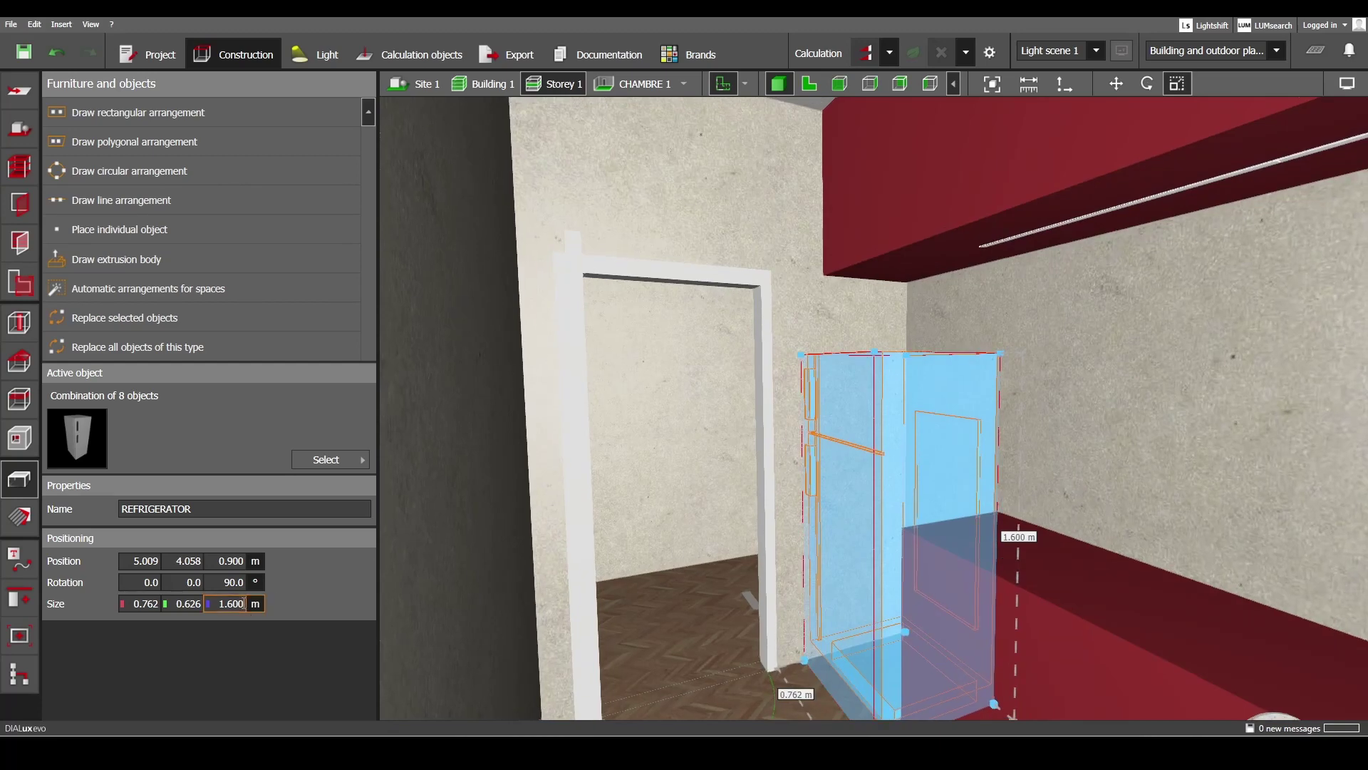
text(2)
key(Return)
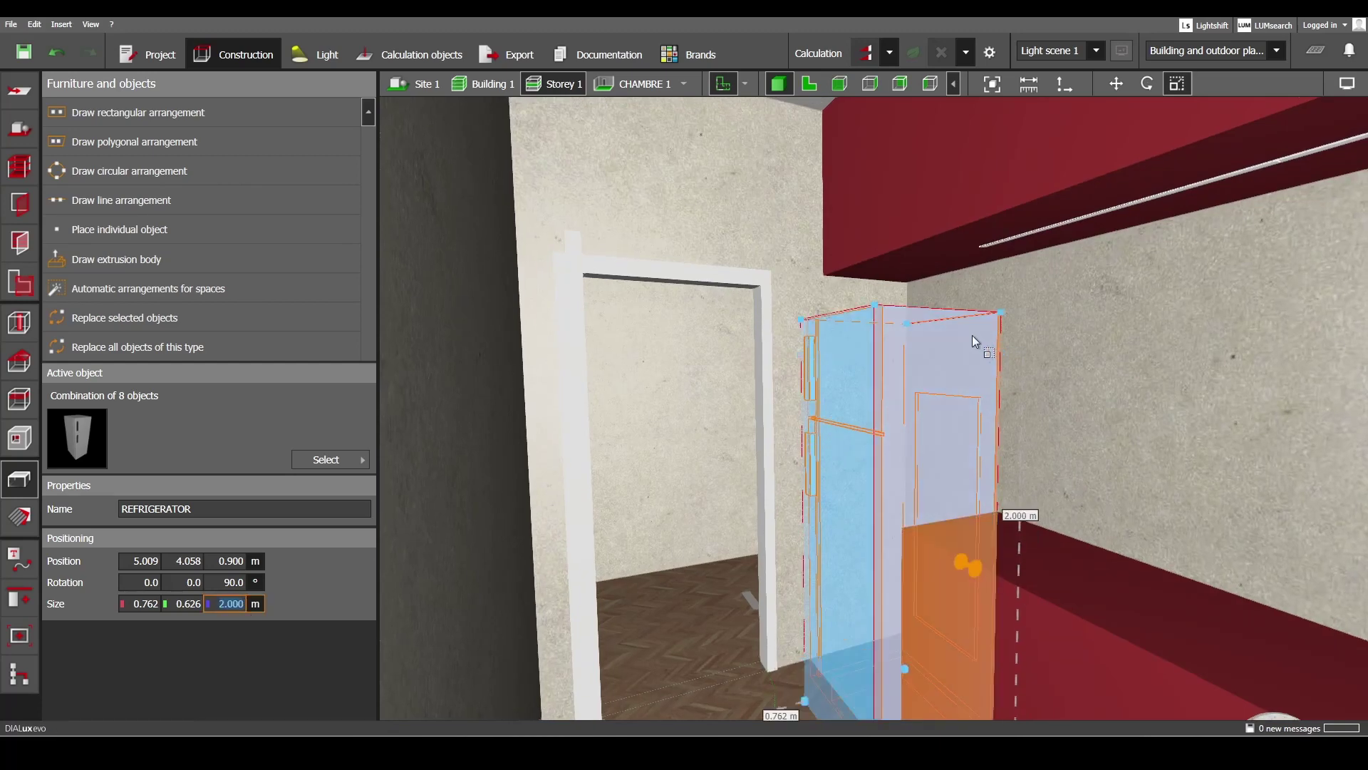
Raise the refrigerator in an elevation view until its base rests on the floor, at about Z 1.122 m.
middle_drag(972, 334, 993, 258)
scroll(1011, 238, down, 1)
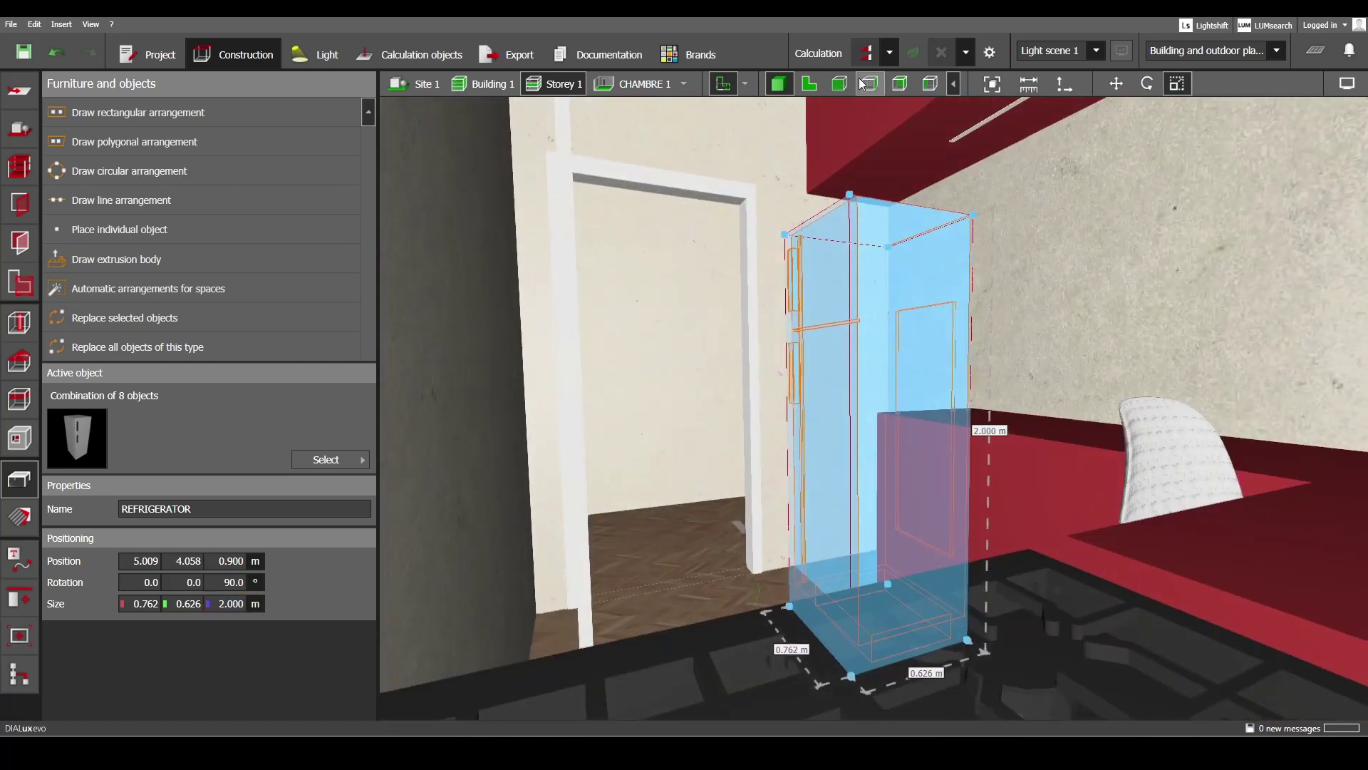
scroll(952, 390, up, 10)
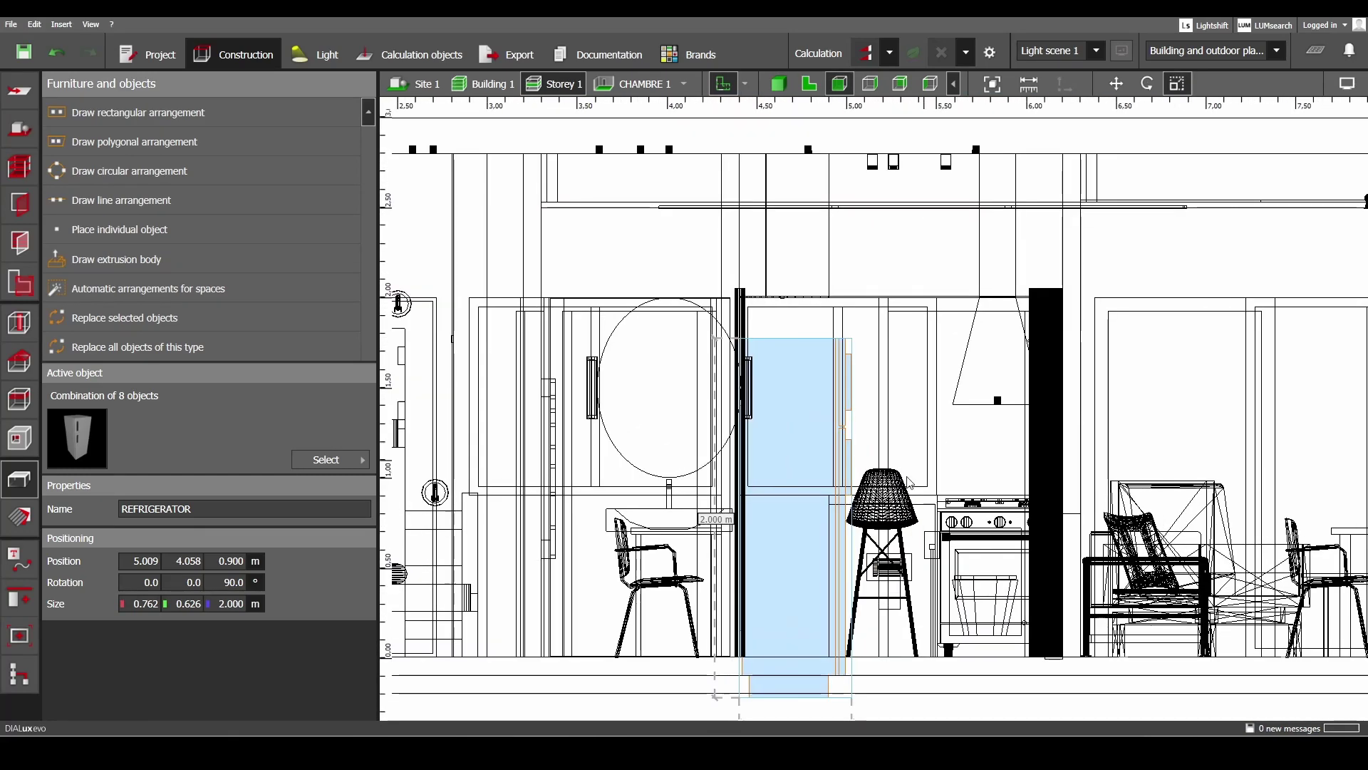
middle_drag(871, 548, 902, 392)
scroll(902, 392, down, 1)
click(1116, 84)
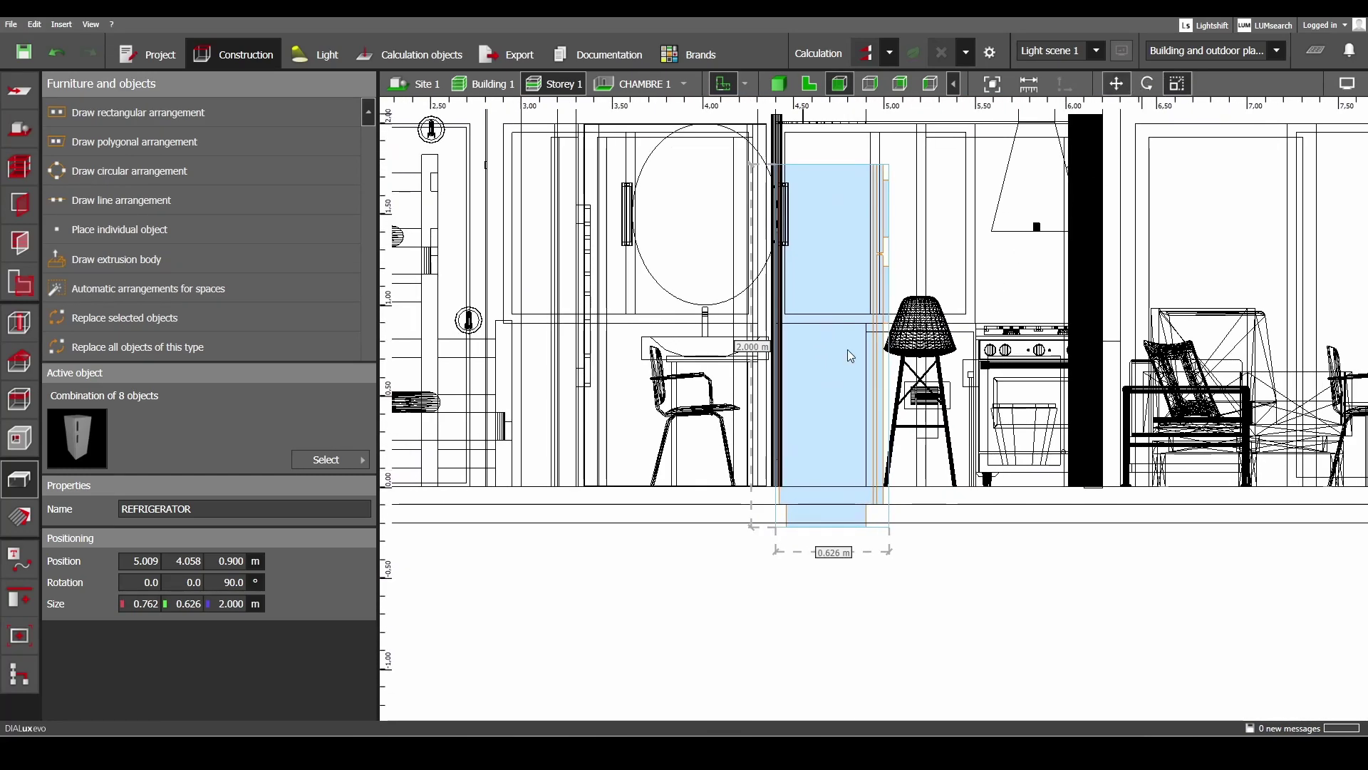
drag(887, 255, 887, 214)
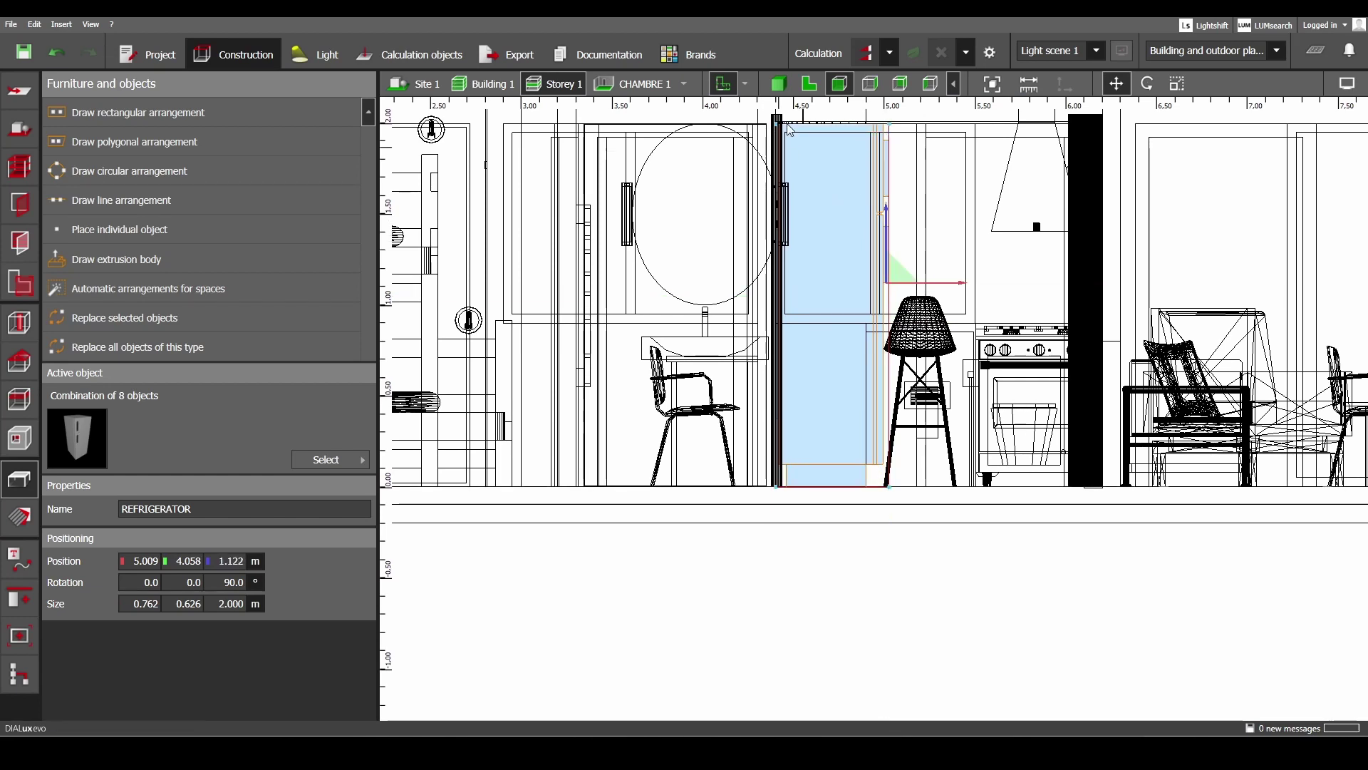
Deselect the refrigerator and inspect its placement beside the red counter in 3D.
click(781, 84)
click(963, 288)
right_drag(964, 289, 969, 319)
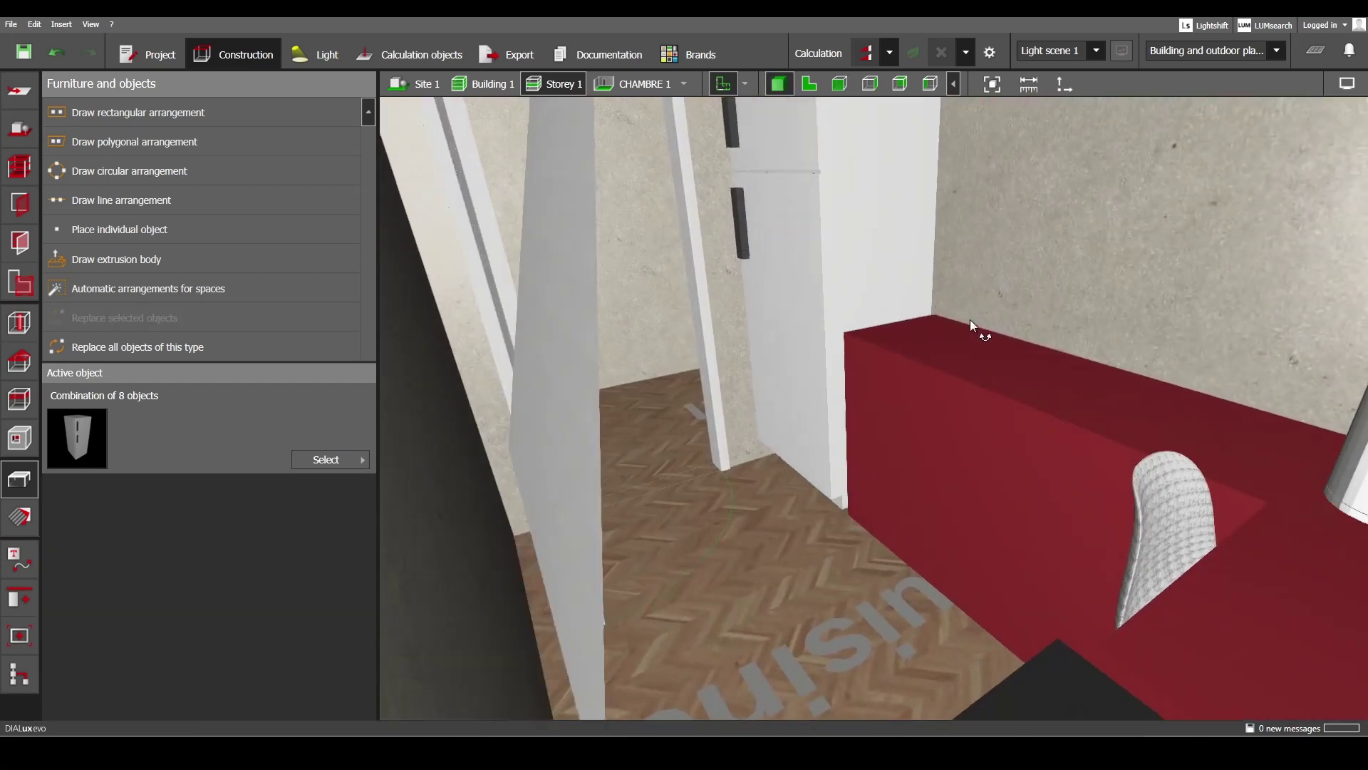
scroll(866, 281, up, 2)
drag(866, 281, 878, 425)
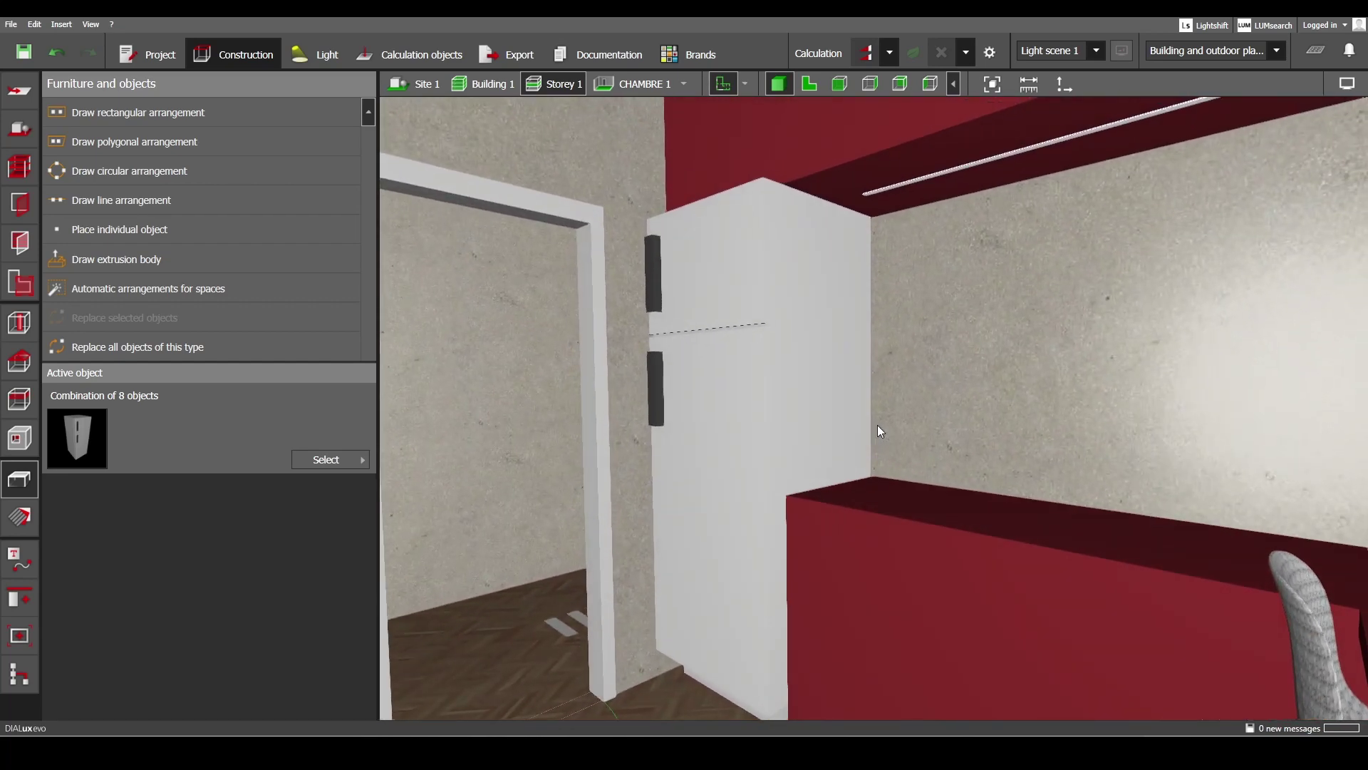